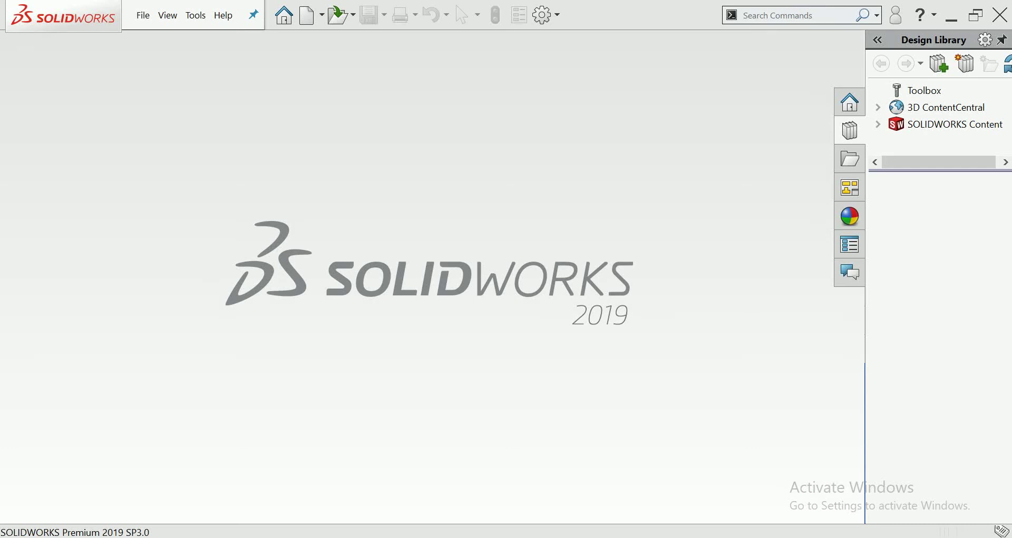
Create a new blank part document and select the Top Plane
key("ctrl+n")
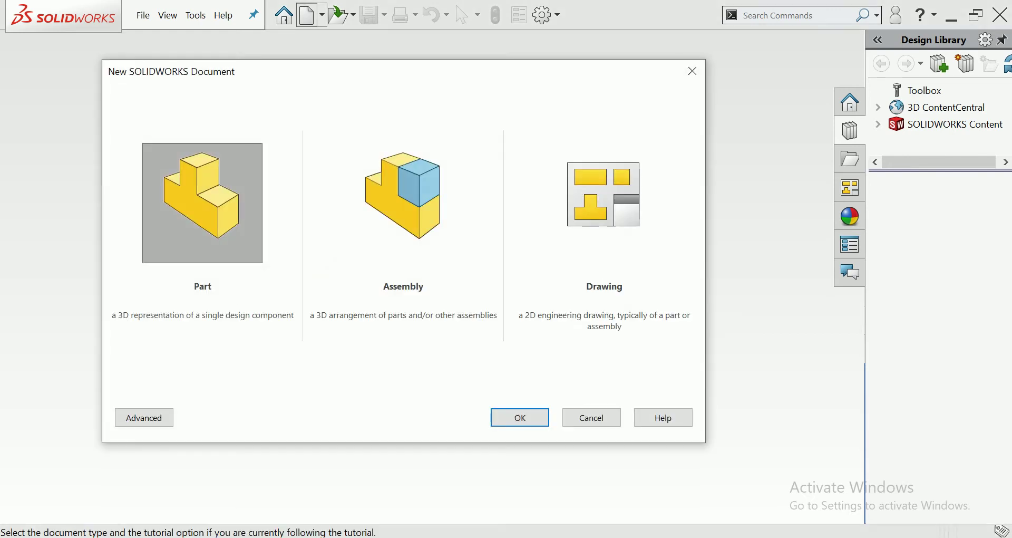
key("Return")
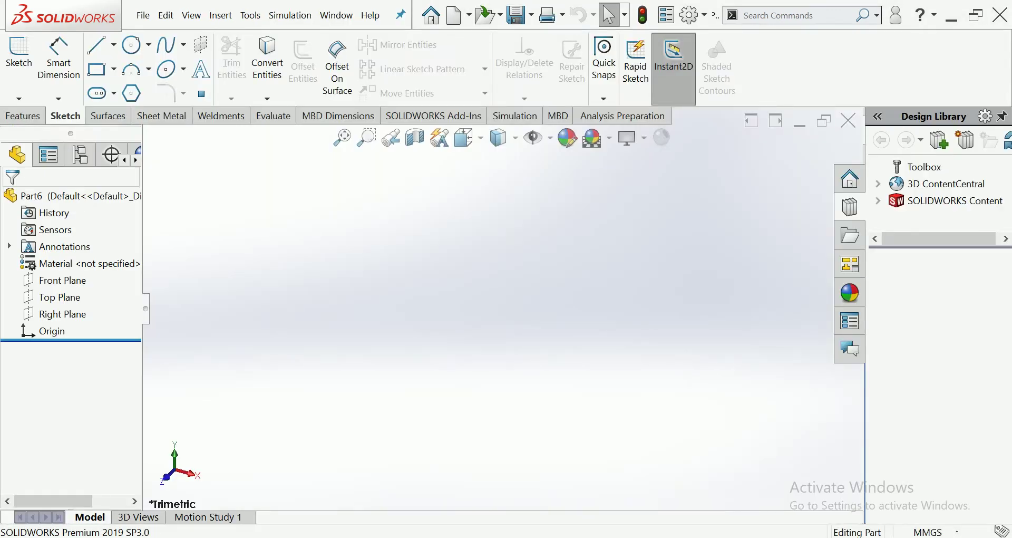
left_click(59, 297)
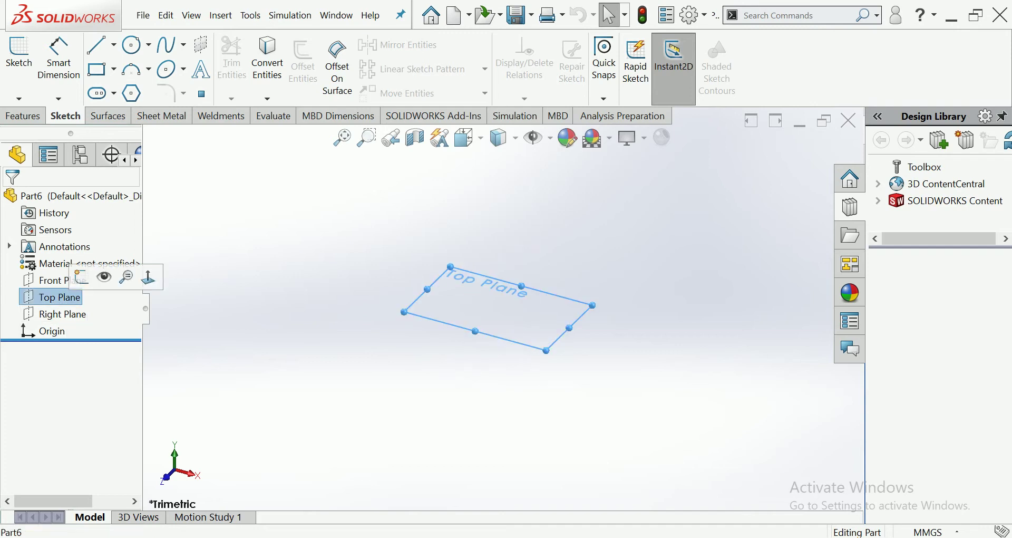
Start a sketch on the Top Plane and draw a horizontal midpoint line through the origin
left_click(82, 276)
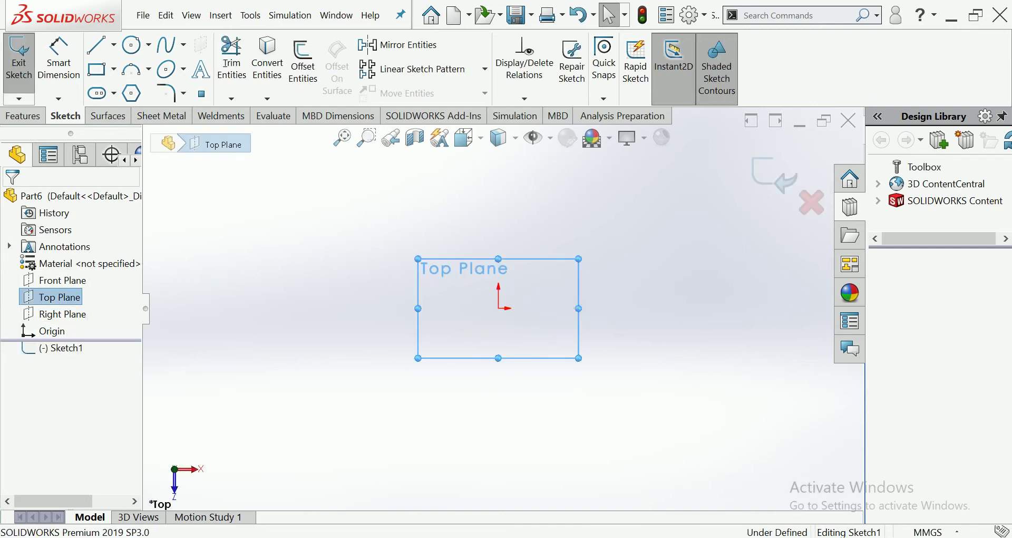
key("Escape")
left_click(114, 44)
left_click(138, 102)
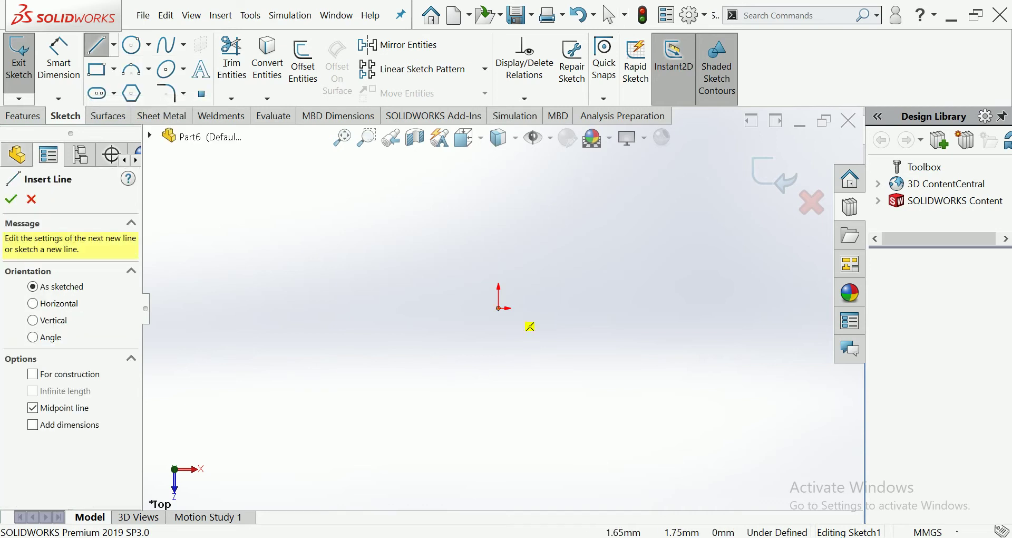
left_click(498, 308)
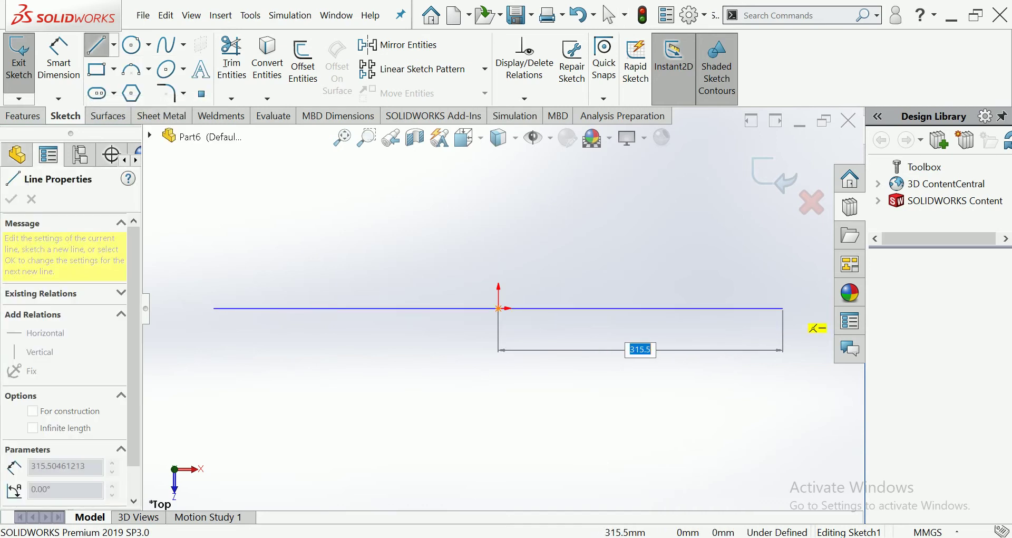
left_click(783, 307)
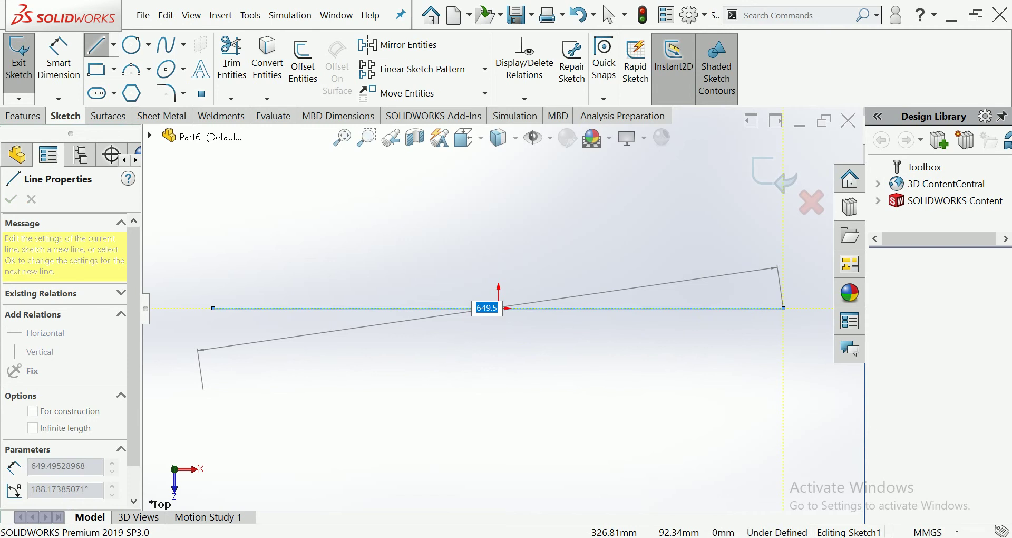
left_click(100, 45)
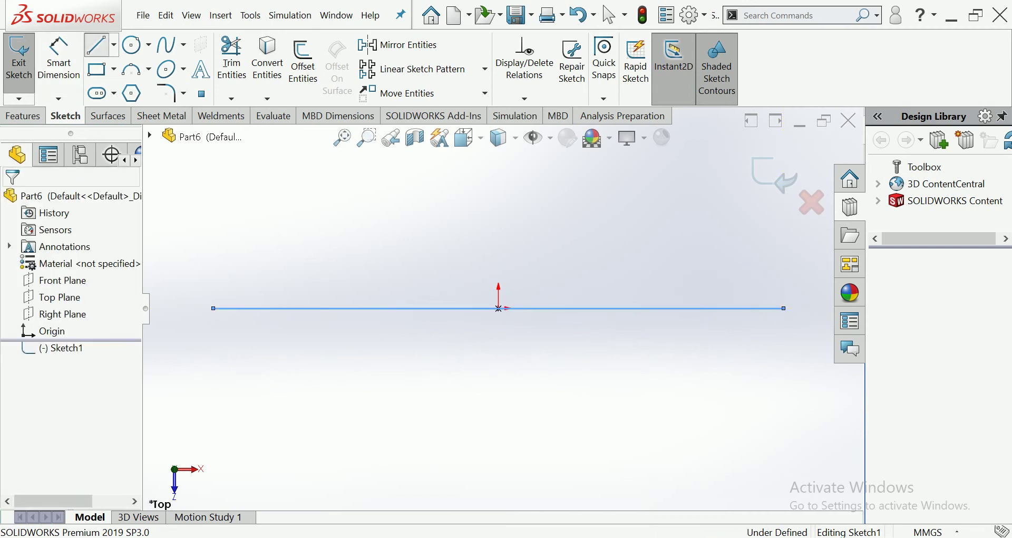
key("Escape")
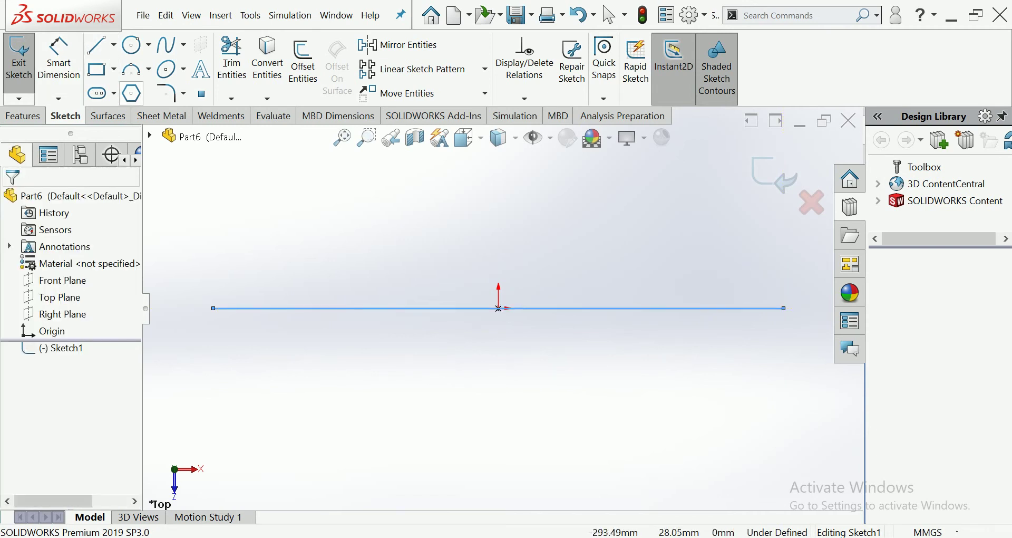
Convert the horizontal line into construction geometry
left_click(498, 308)
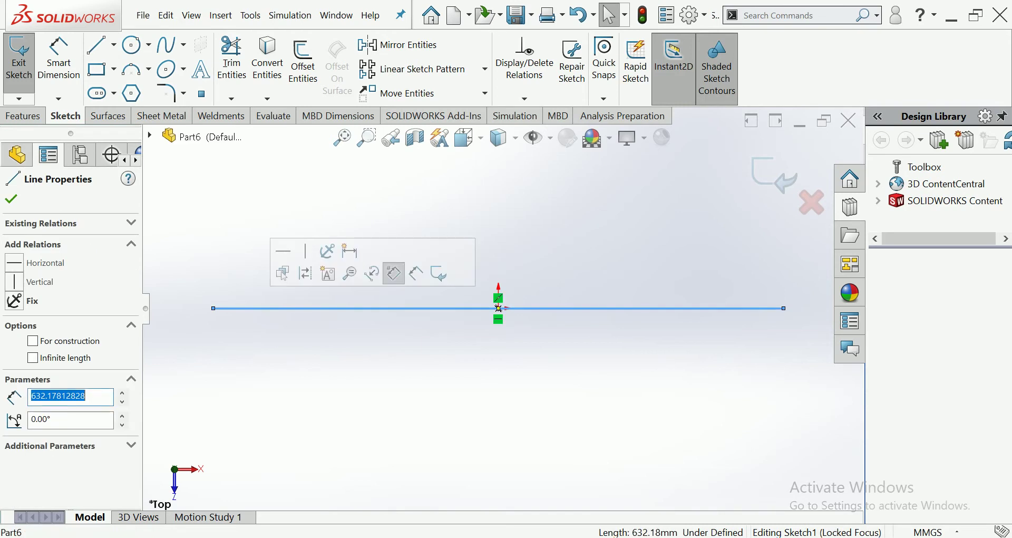
left_click(33, 340)
key("Escape")
scroll(500, 307, "up", 3)
left_click(133, 45)
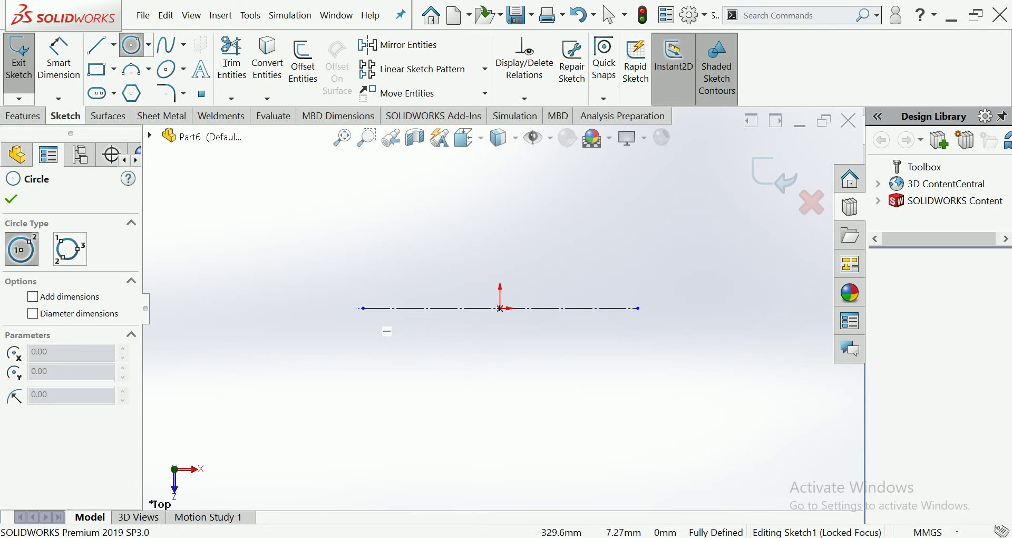
left_click(114, 45)
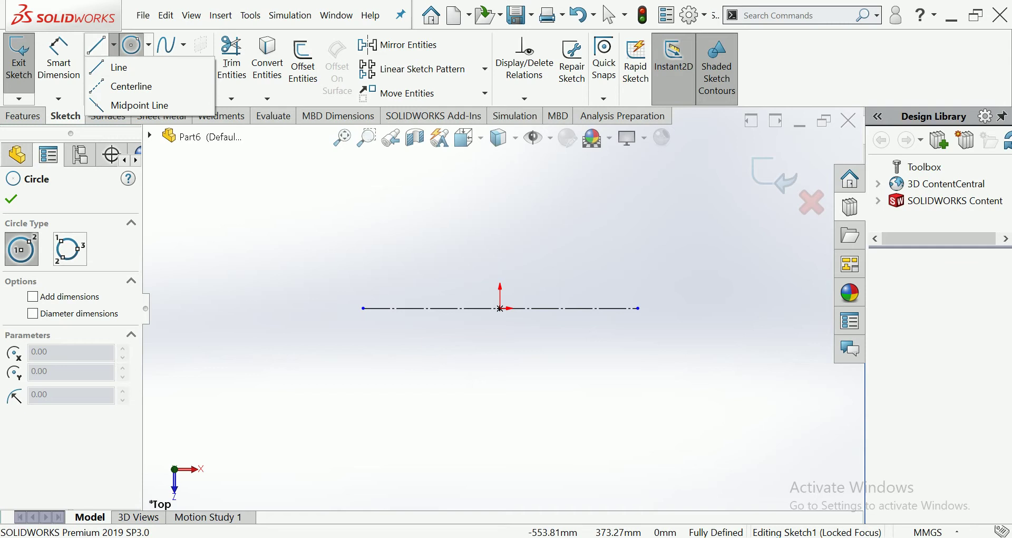
Draw a vertical midpoint line centred on the origin
left_click(131, 87)
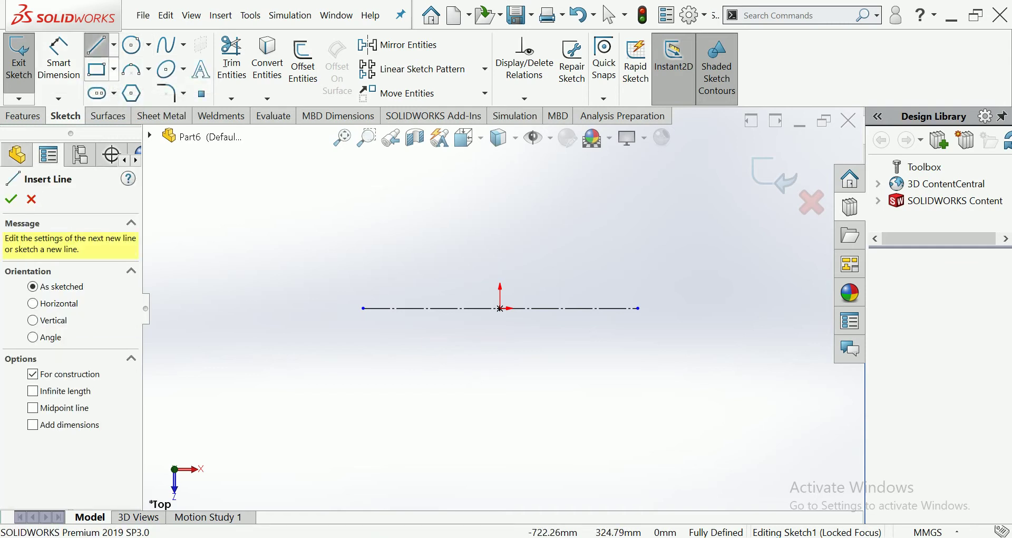
left_click(113, 45)
left_click(131, 103)
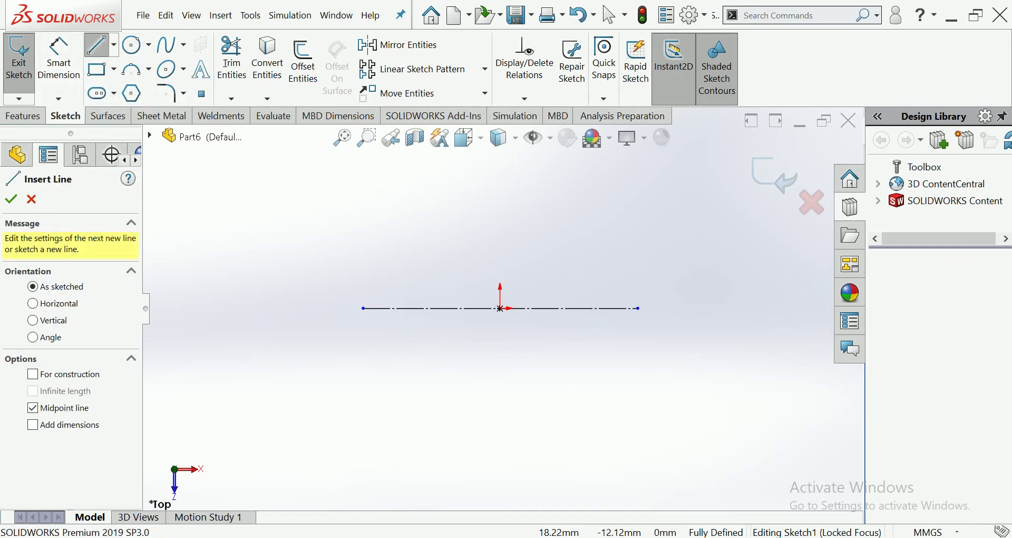
left_click(500, 308)
left_click(500, 179)
key("Escape")
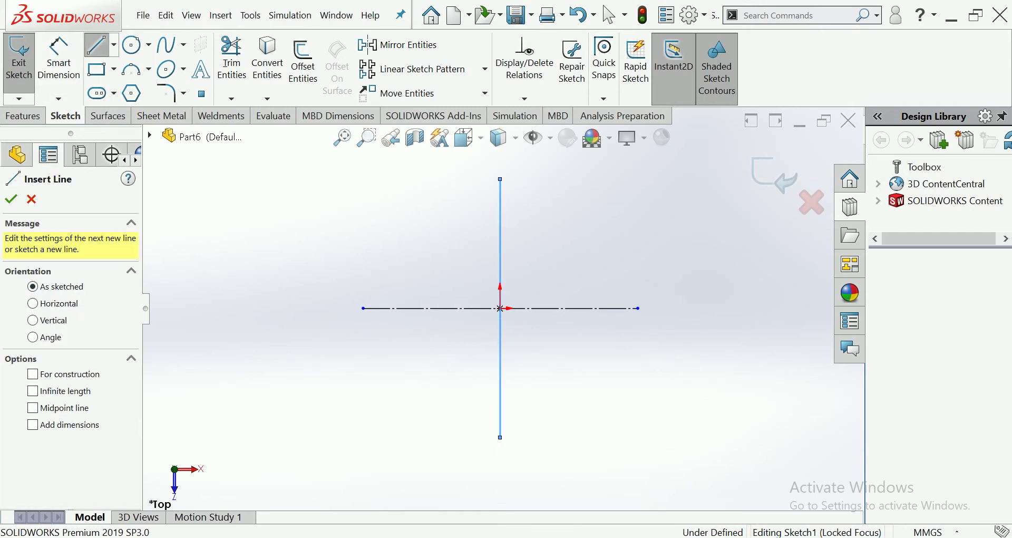
Make the vertical line a construction line
left_click(32, 374)
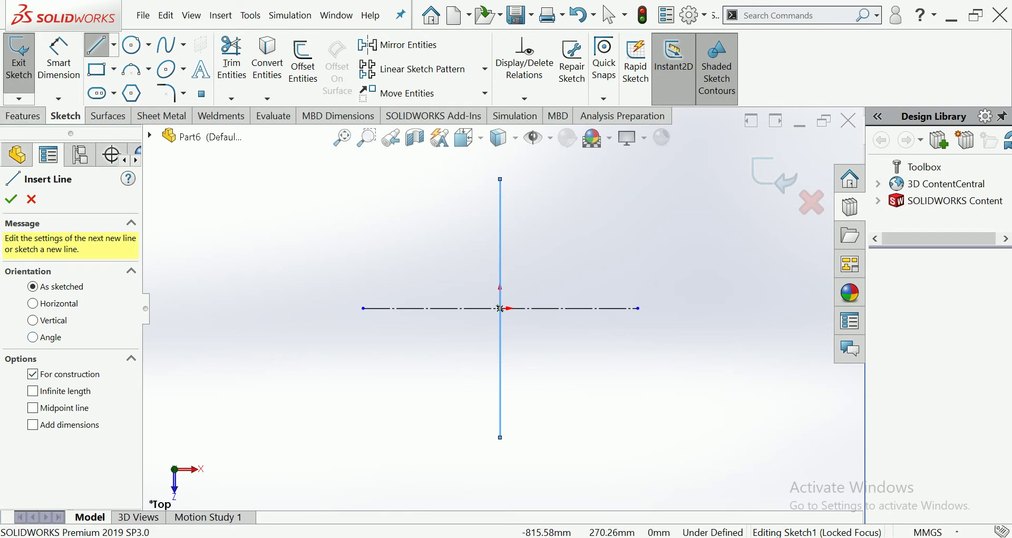
key("Escape")
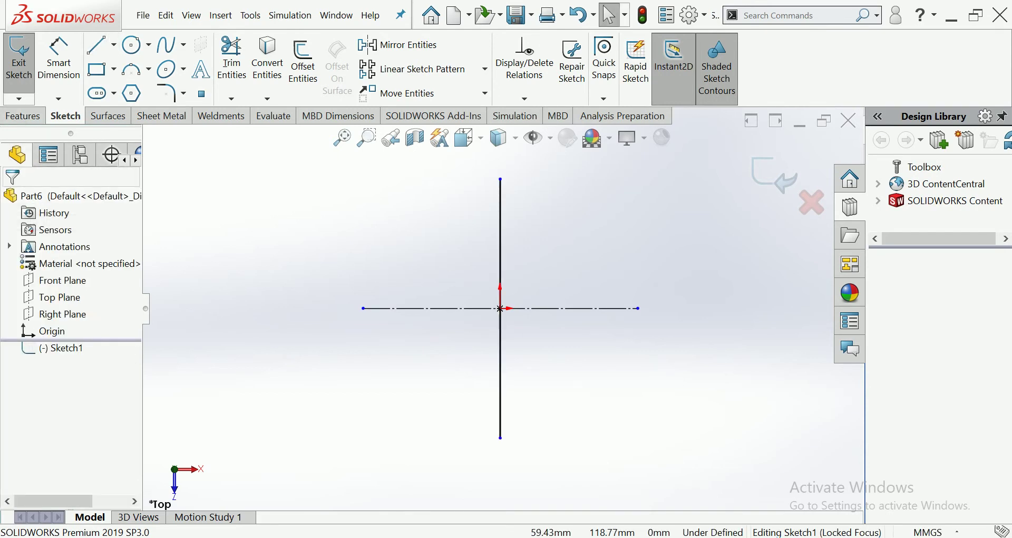
left_click(500, 248)
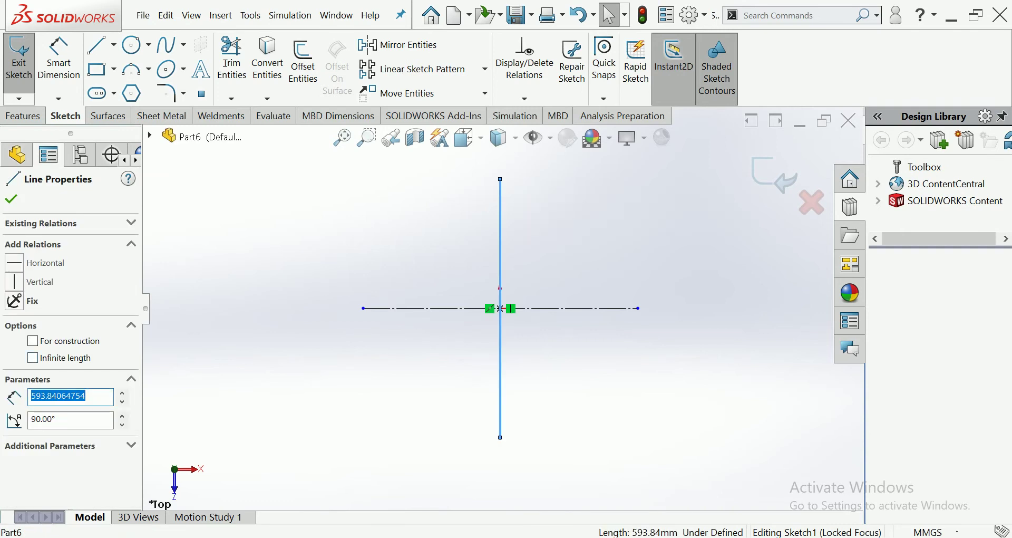
left_click(33, 340)
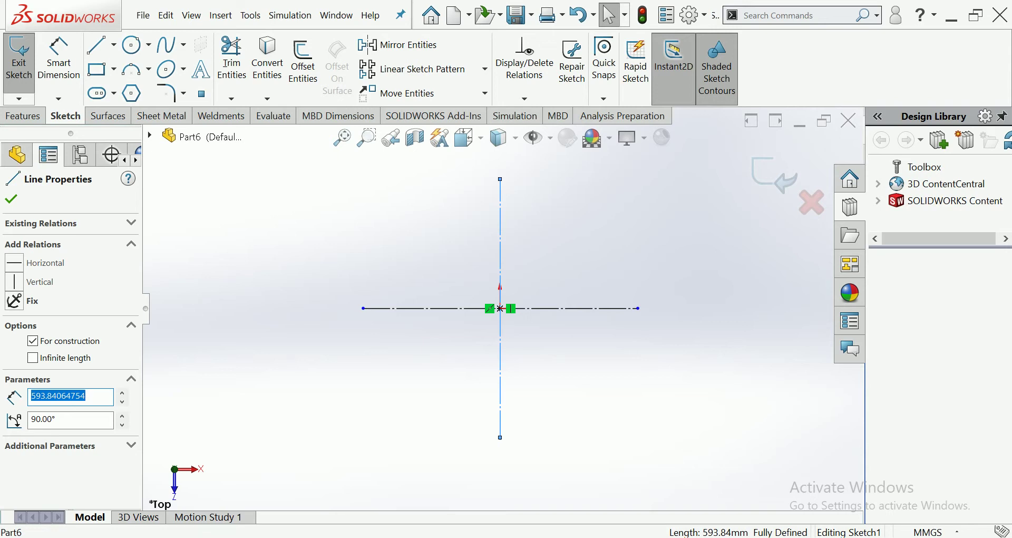
left_click(585, 408)
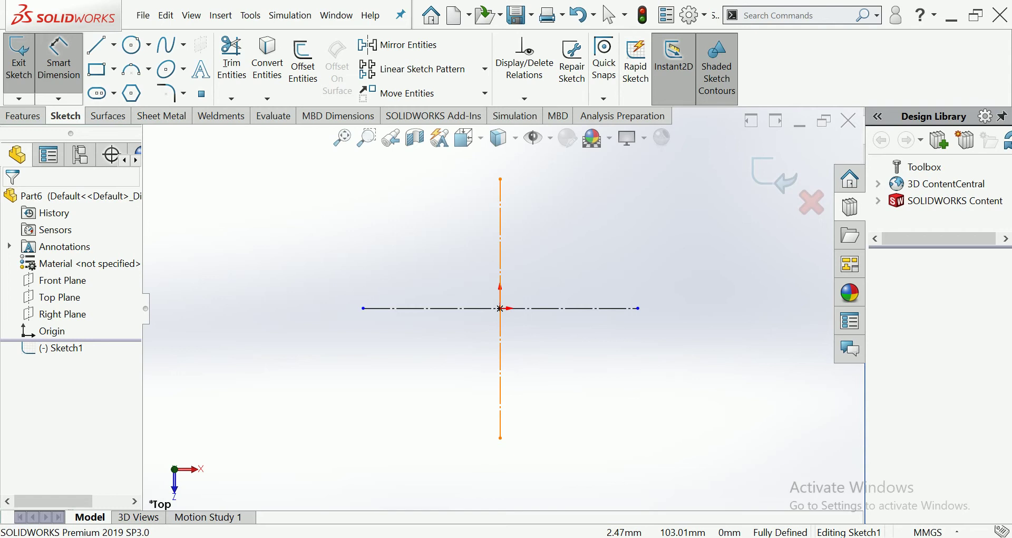
Dimension the vertical and horizontal centerlines to 500 mm each
double_click(253, 293)
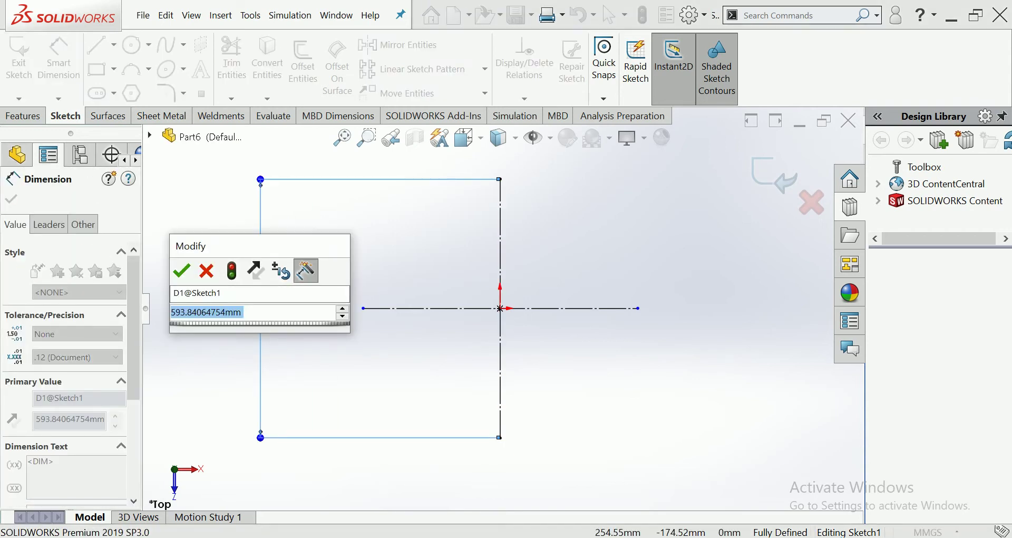
type("500")
key("Return")
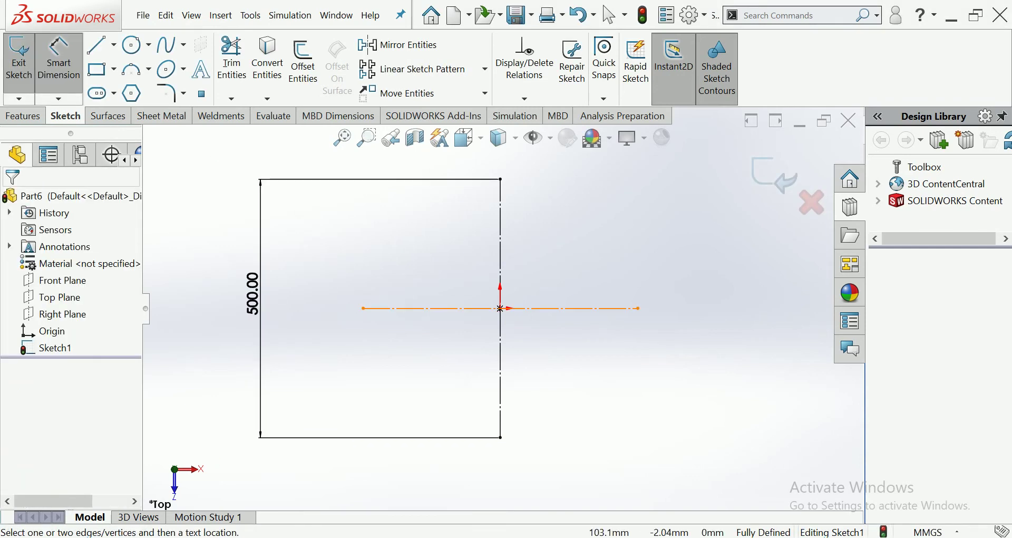
left_click(408, 309)
scroll(500, 442, "up", 2)
left_click(501, 443)
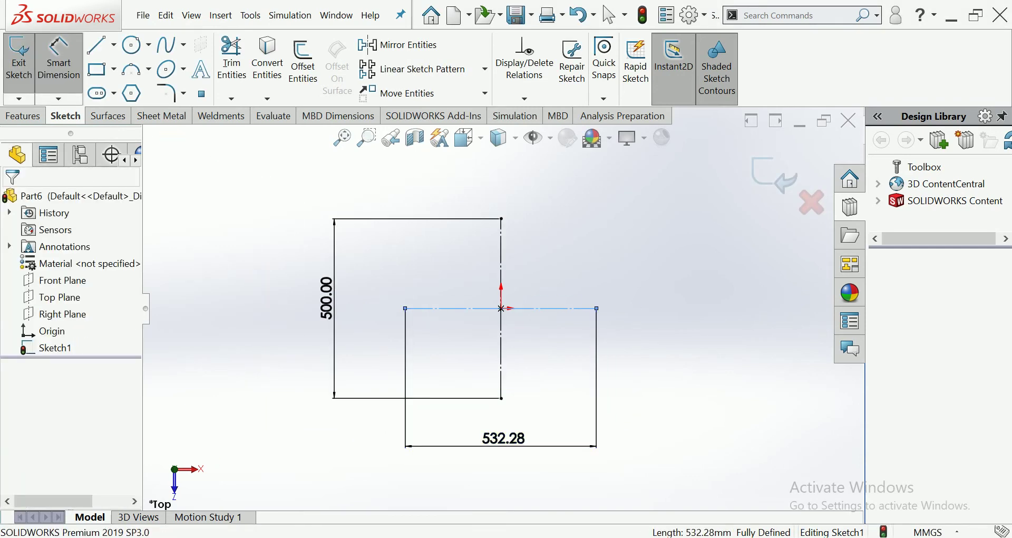
type("500")
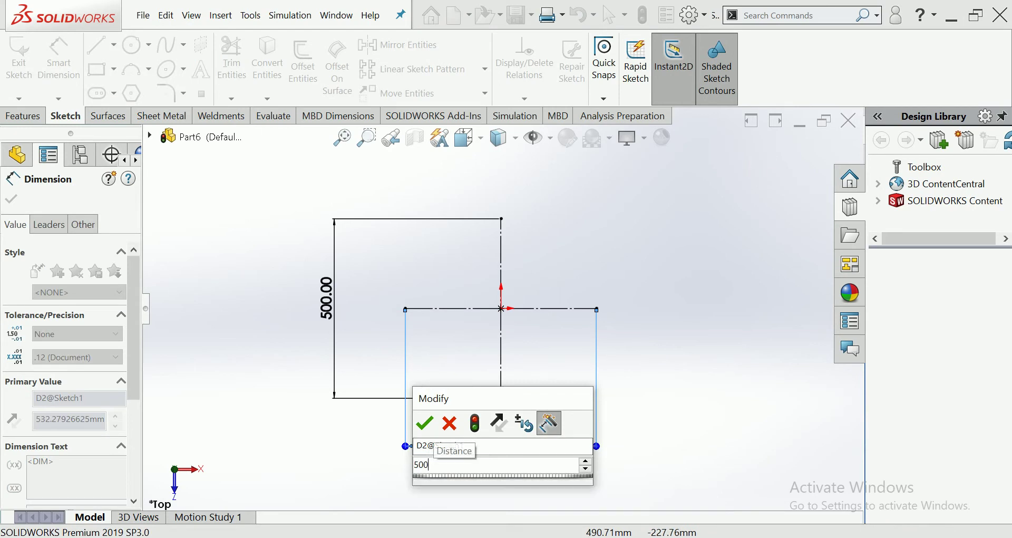
key("Return")
key("Escape")
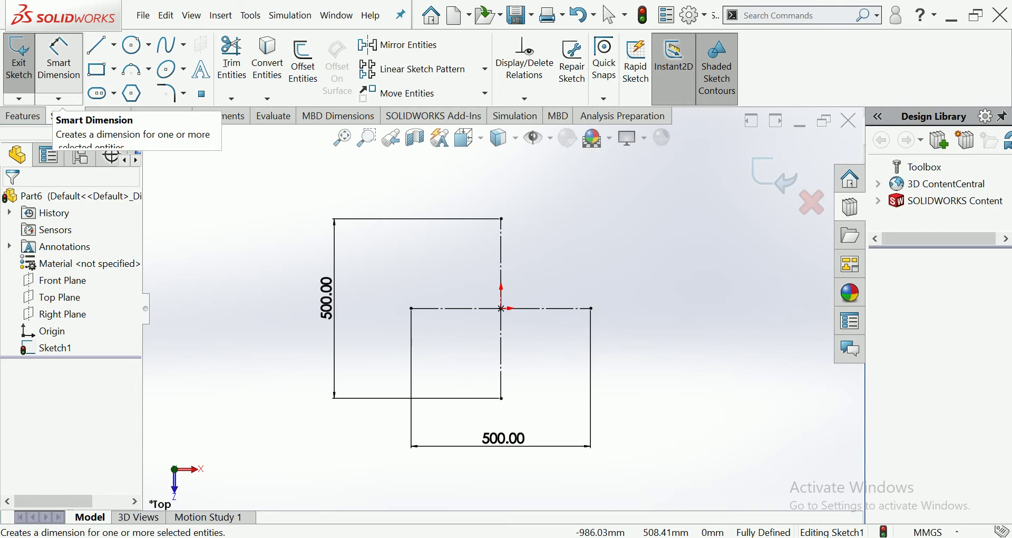
Zoom out and box-select all the sketch lines and dimensions
left_click(60, 63)
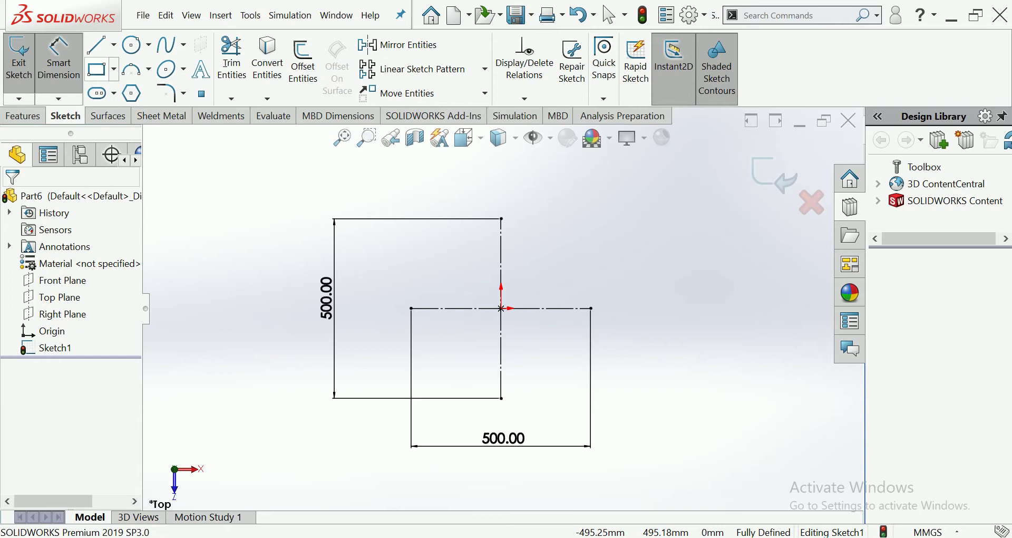
key("z")
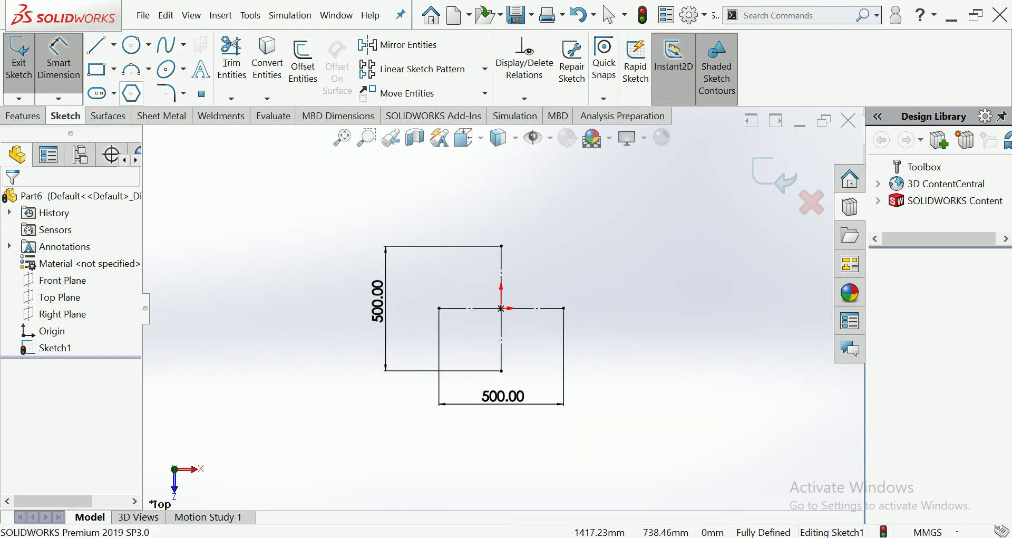
key("Escape")
left_click_drag(533, 207, 385, 399)
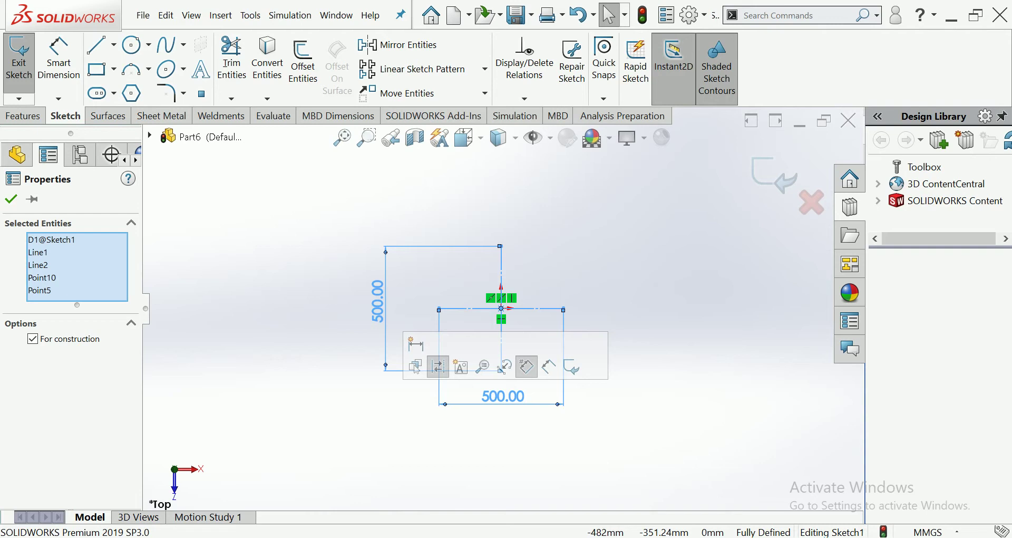
Delete the selected sketch items and draw a center rectangle on the origin
key("Delete")
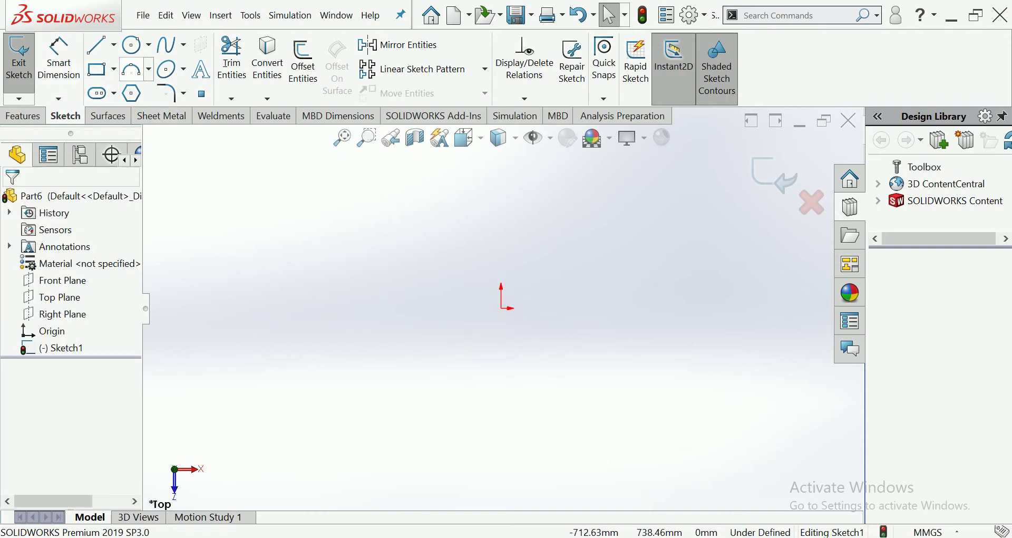
left_click(113, 69)
left_click(137, 109)
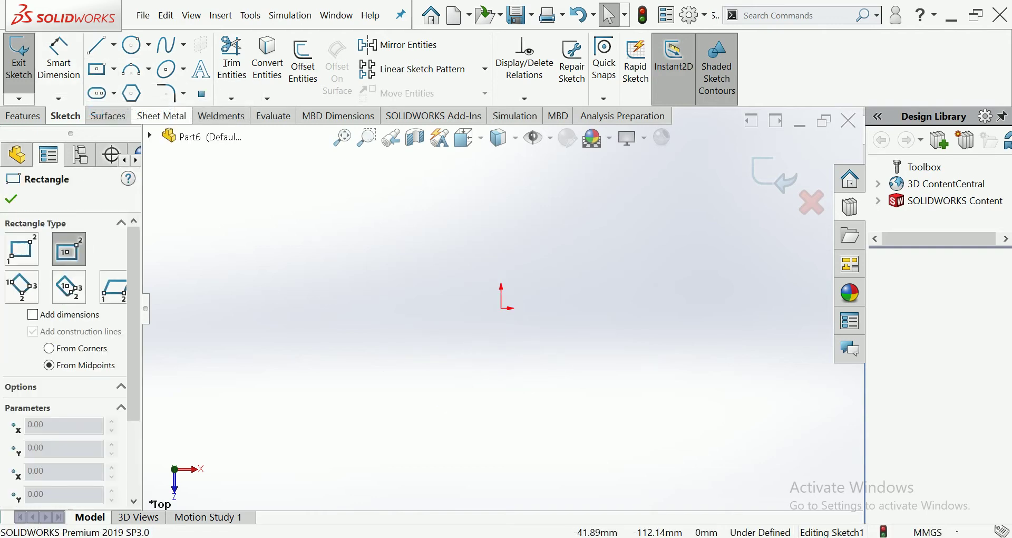
left_click(501, 308)
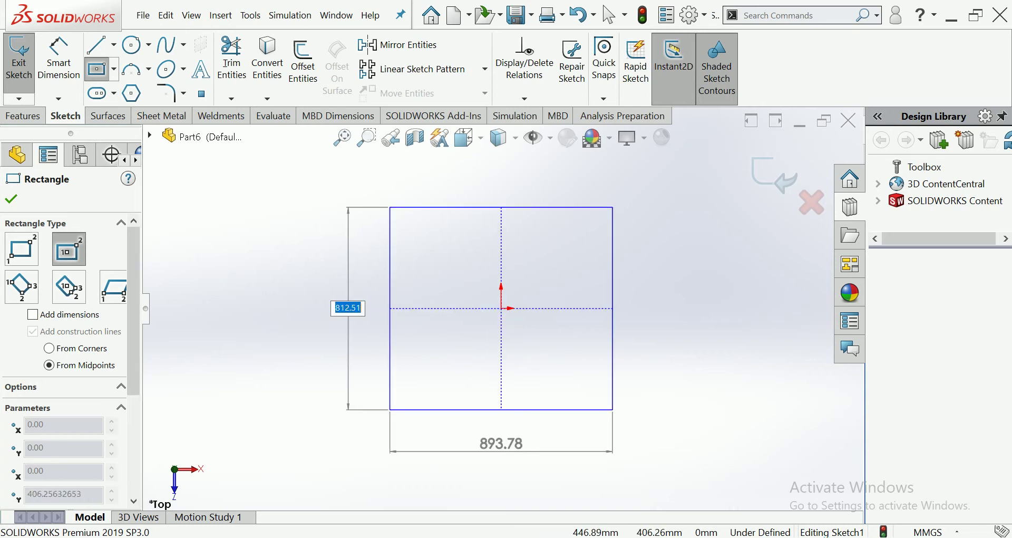
key("Return")
Add a height dimension along the rectangle's left edge
key("Escape")
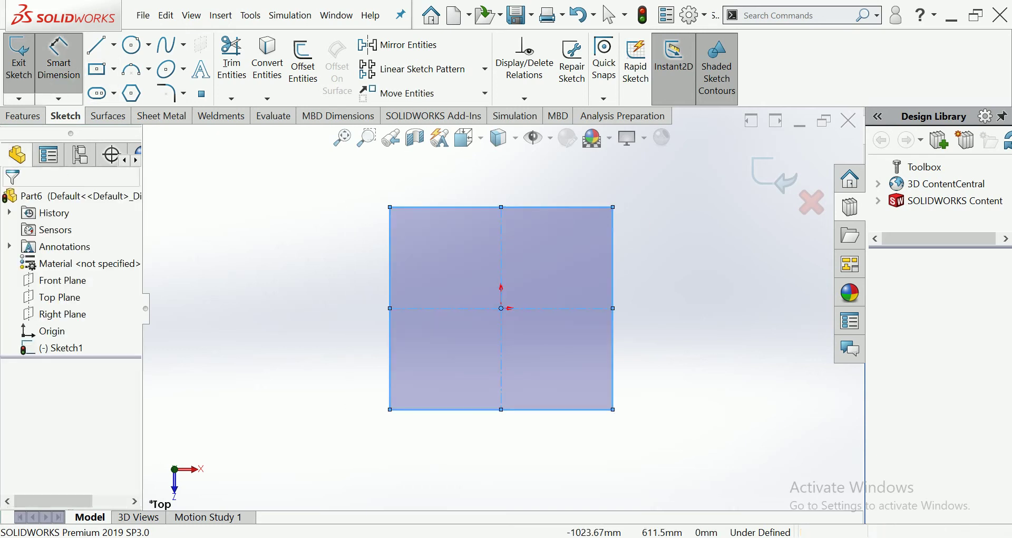
left_click(391, 308)
left_click(330, 308)
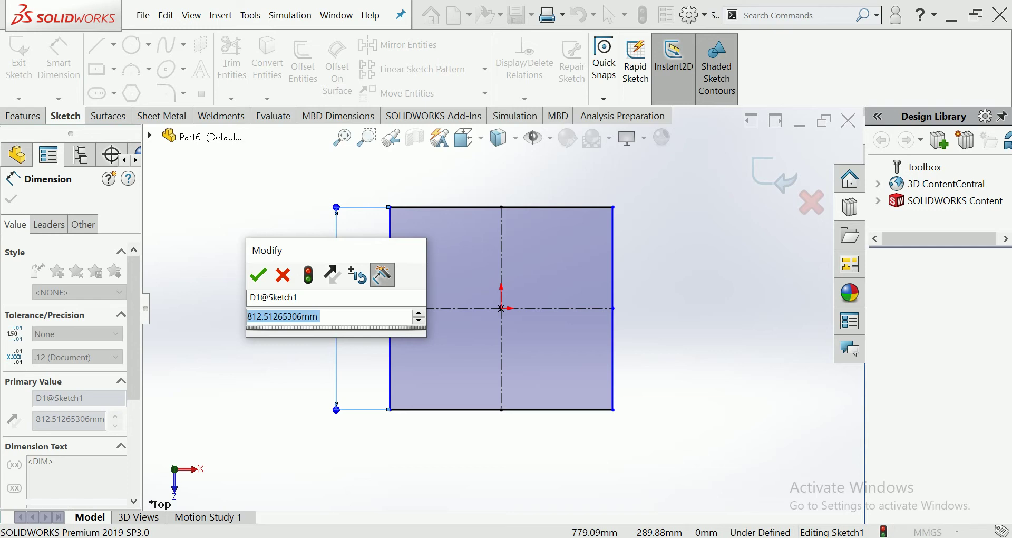
Set the rectangle's height and width to 500 mm each, then select its four sides
type("500")
key("Return")
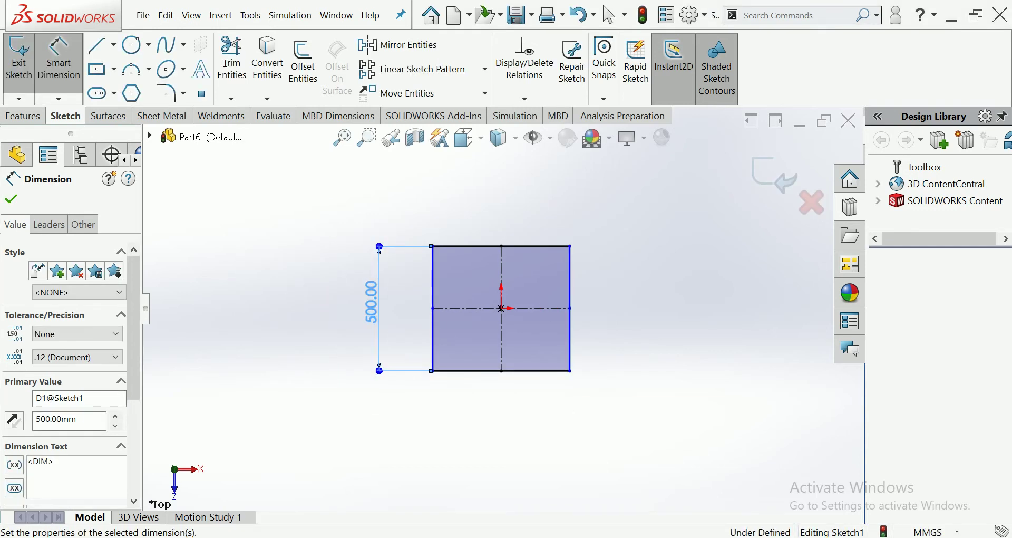
left_click(501, 372)
left_click(508, 406)
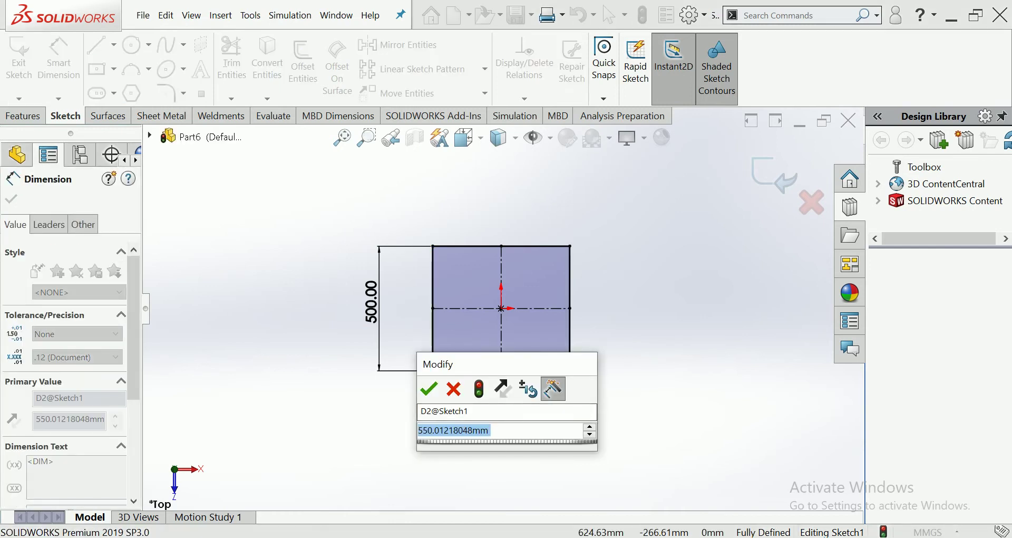
type("500")
key("Return")
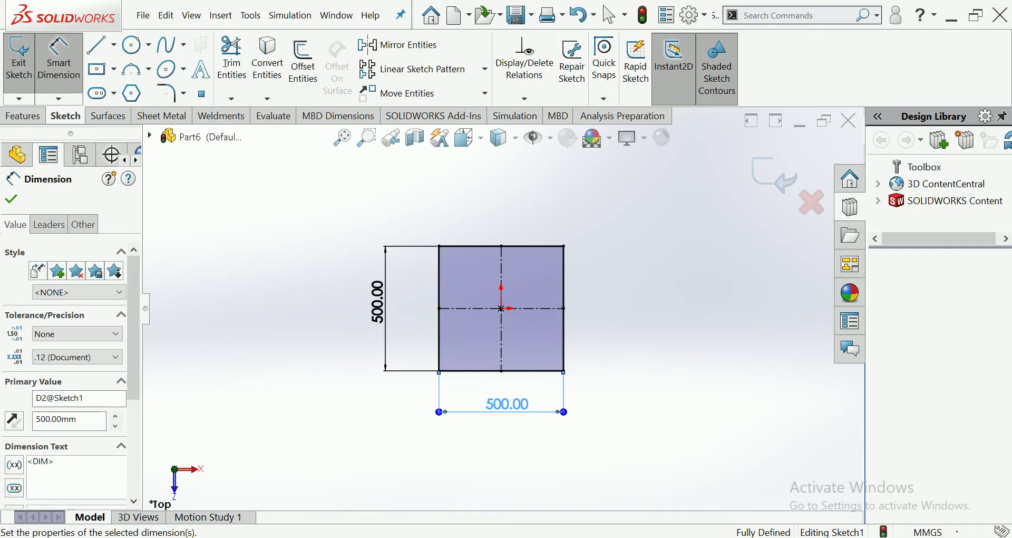
key("Escape")
key("Escape")
left_click(494, 275)
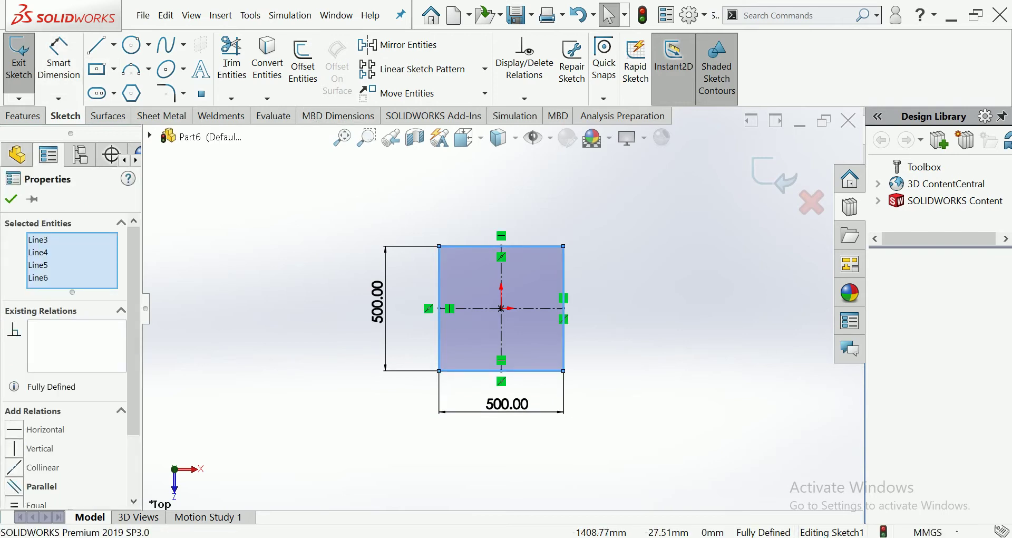
Sketch a short vertical and horizontal line forming an L at the square's lower-left corner
scroll(63, 358, "down", 3)
key("Escape")
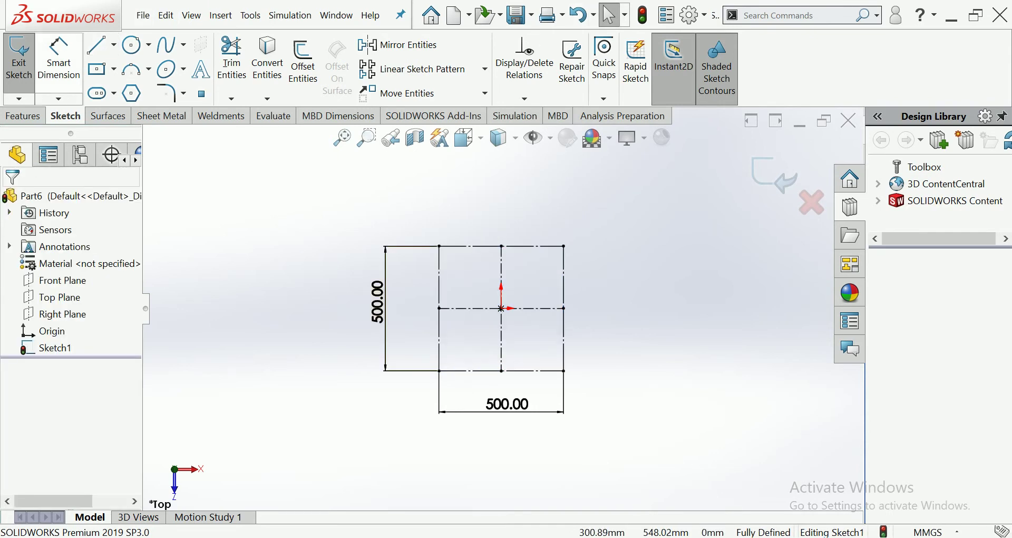
left_click(98, 45)
scroll(443, 364, "down", 5)
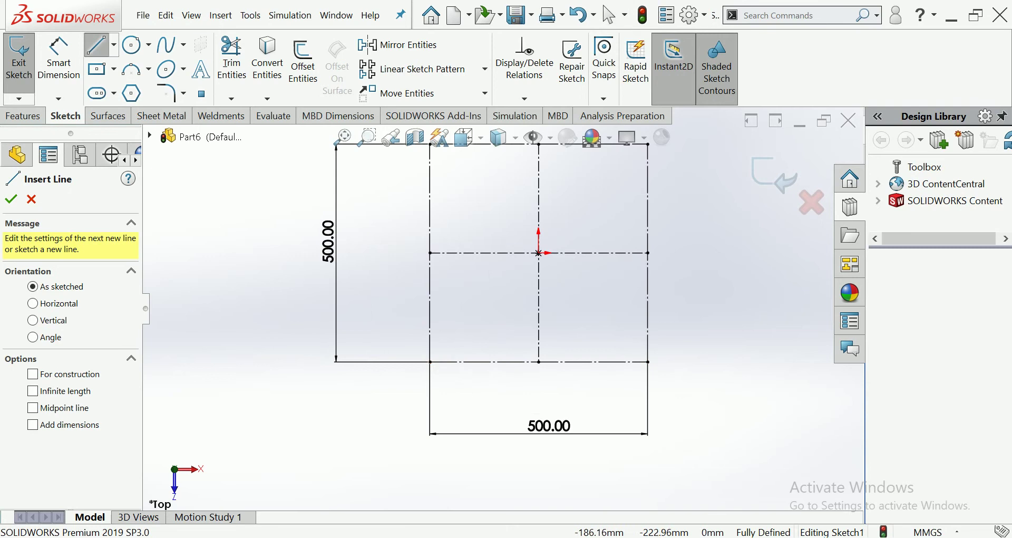
scroll(466, 342, "down", 1)
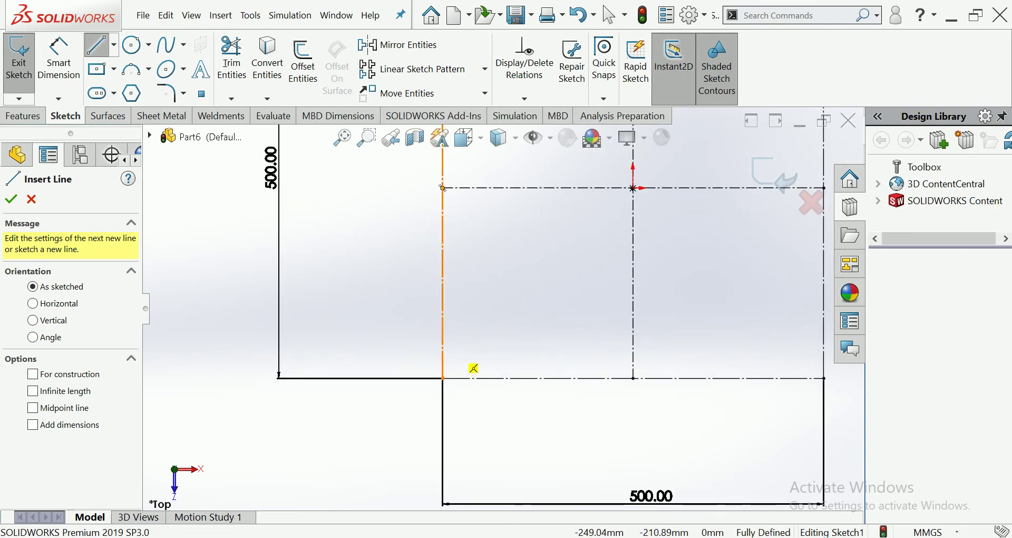
left_click(472, 362)
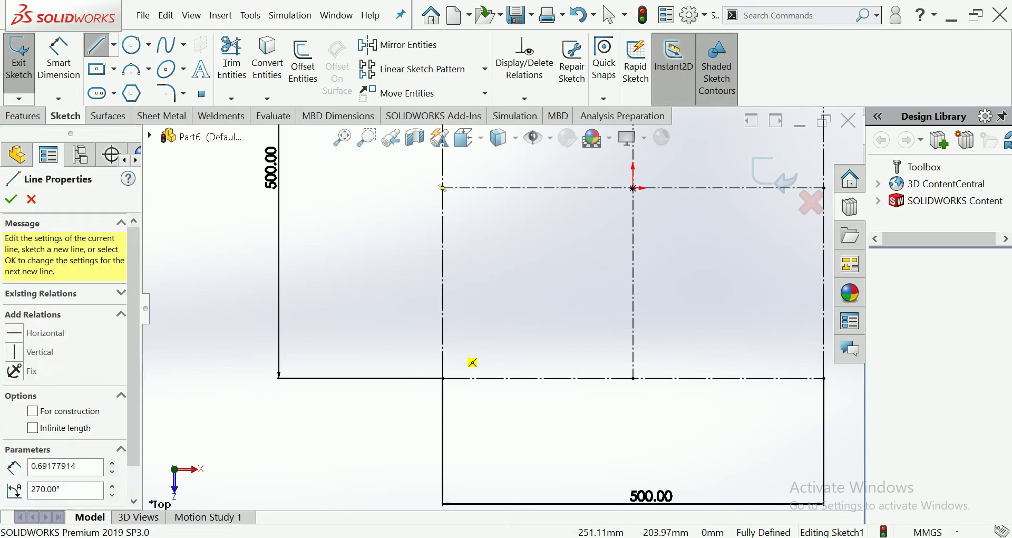
left_click(443, 378)
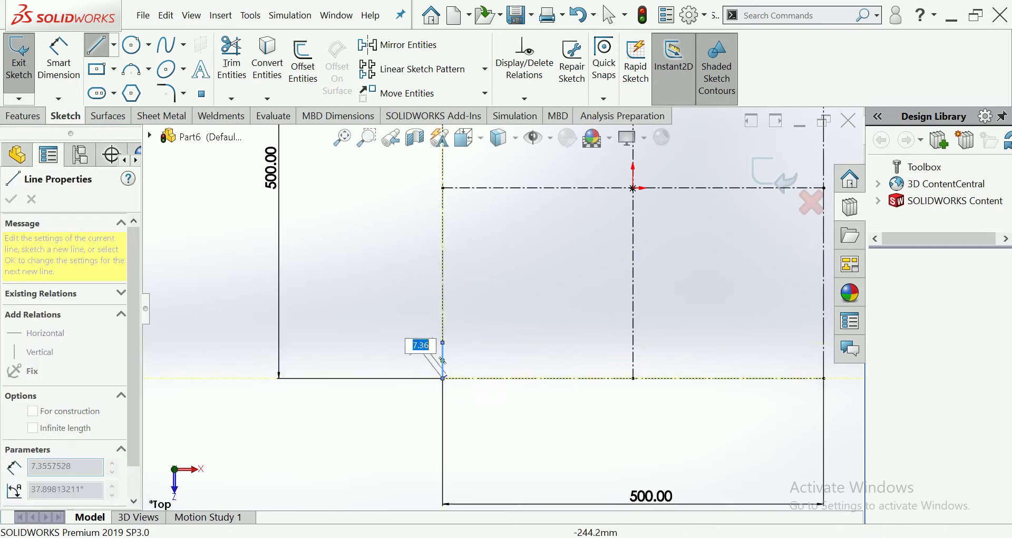
double_click(477, 378)
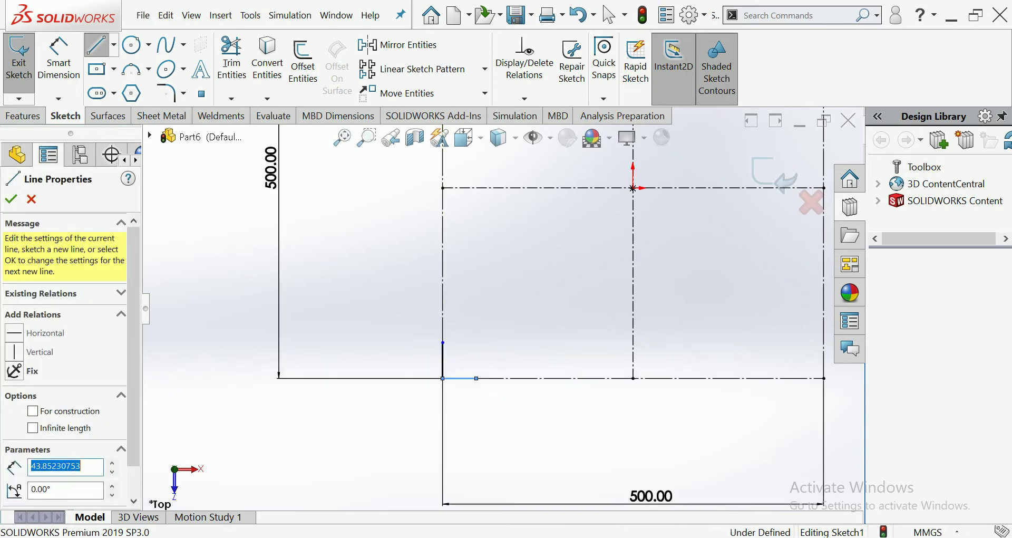
left_click(98, 46)
left_click(99, 46)
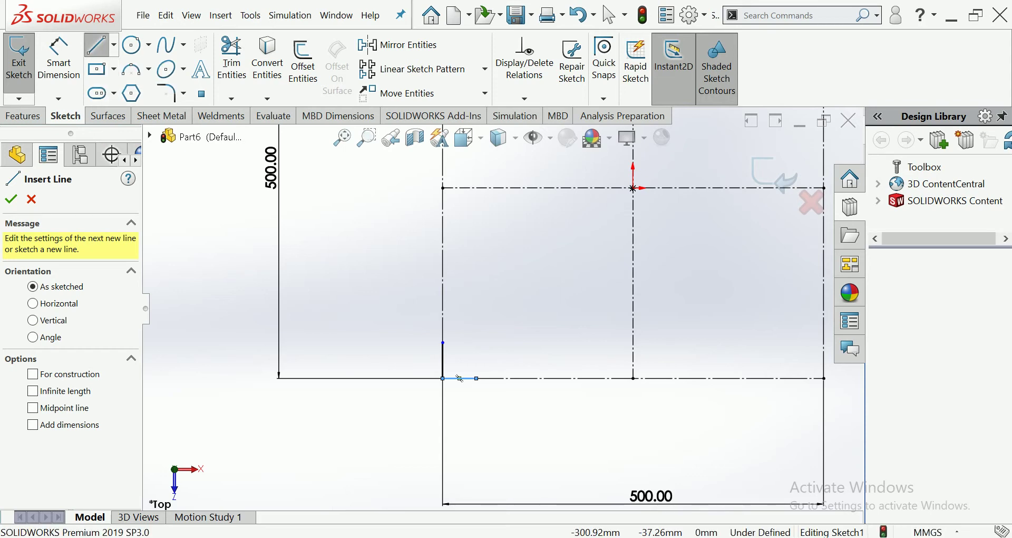
scroll(459, 378, "up", 1)
scroll(475, 359, "up", 1)
scroll(477, 348, "down", 1)
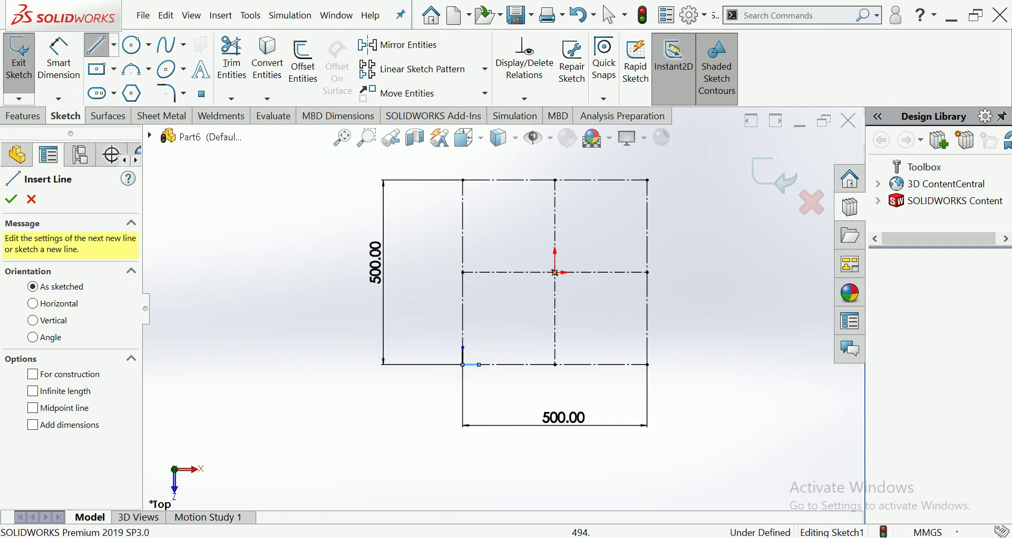
key("Escape")
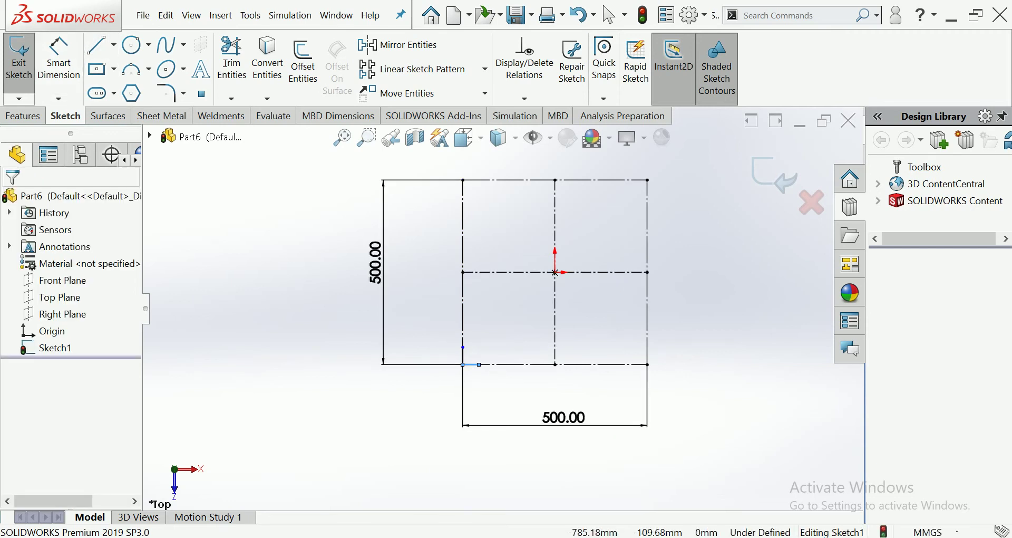
Dimension the L's vertical and horizontal legs to 45 mm each
left_click(59, 58)
scroll(464, 369, "down", 3)
left_click(460, 337)
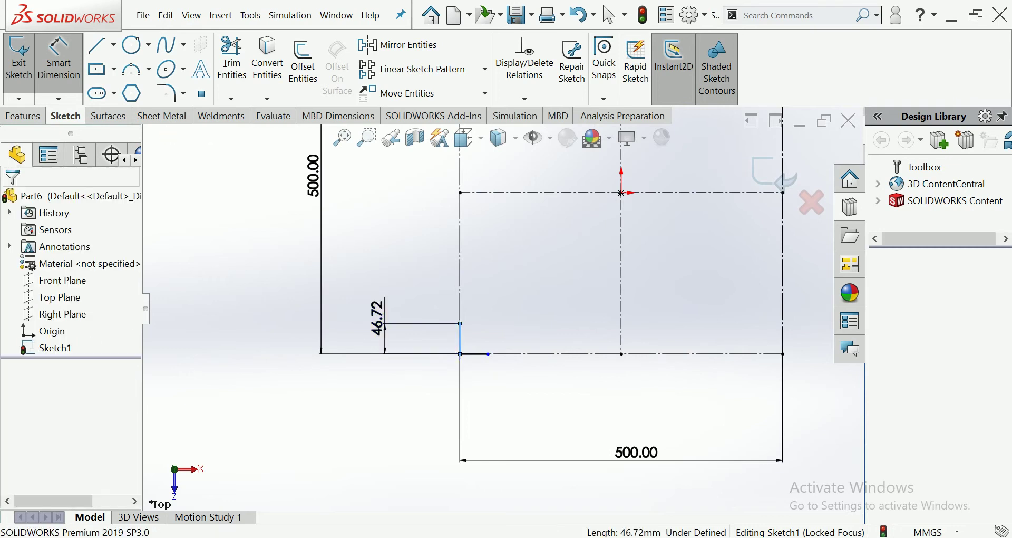
left_click(374, 316)
type("45")
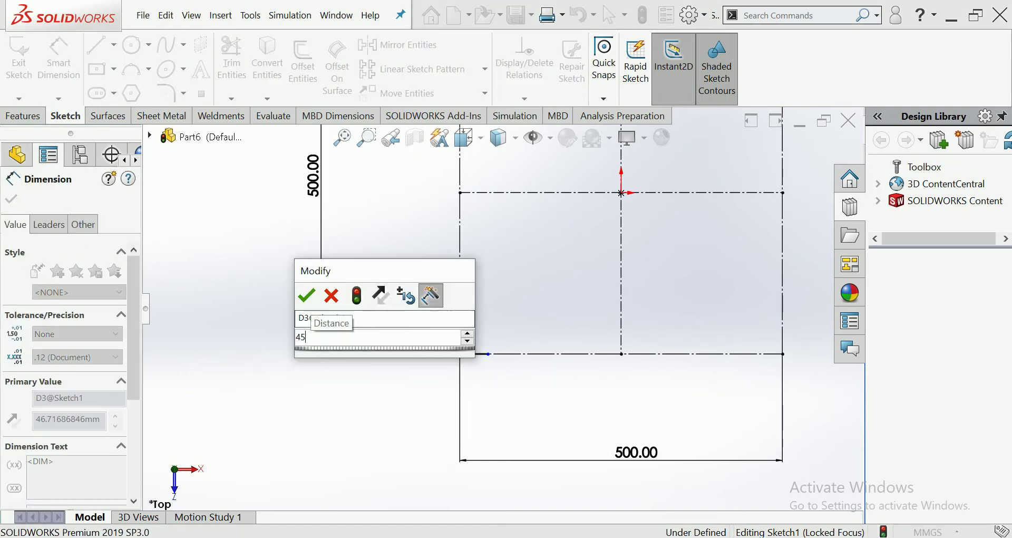
key("Return")
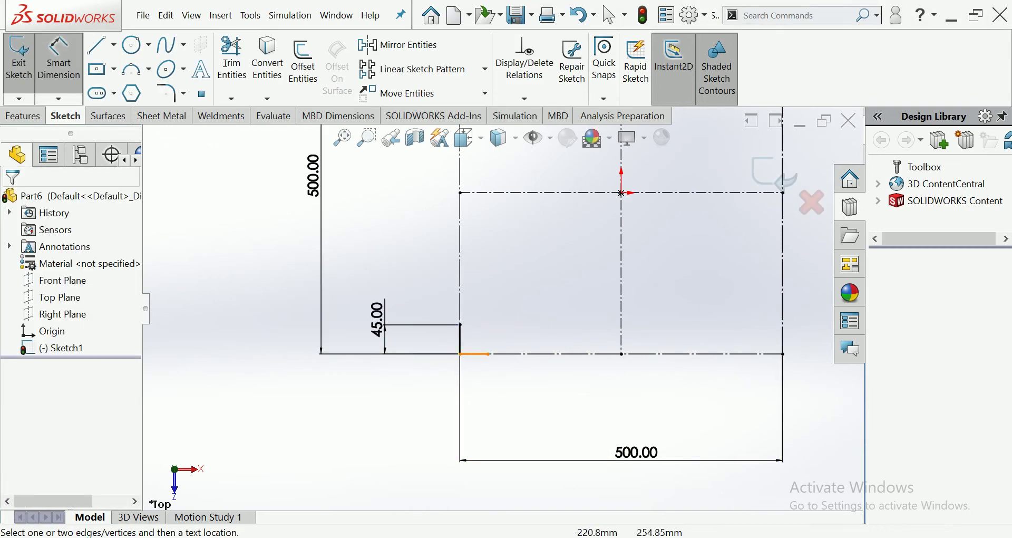
left_click(474, 353)
left_click(472, 388)
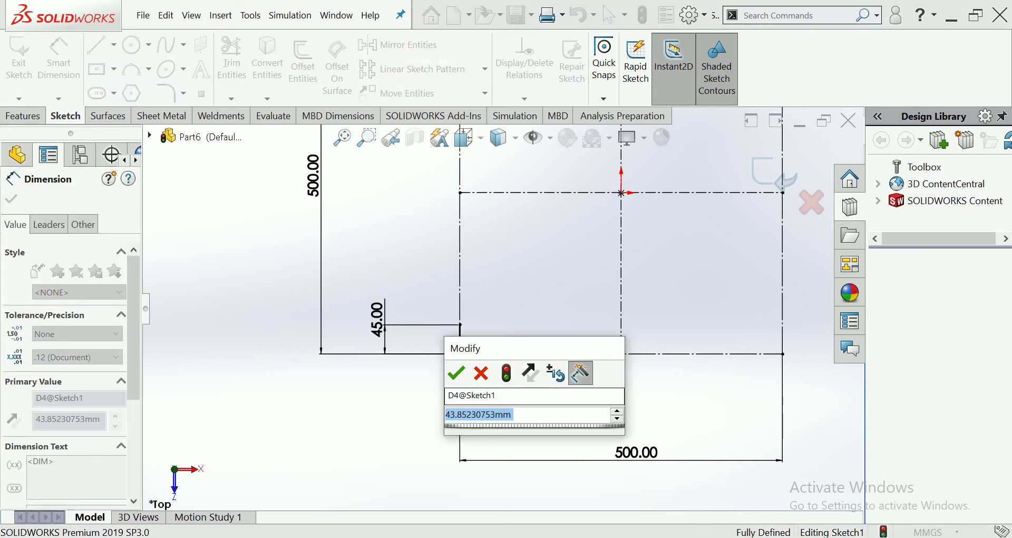
type("45")
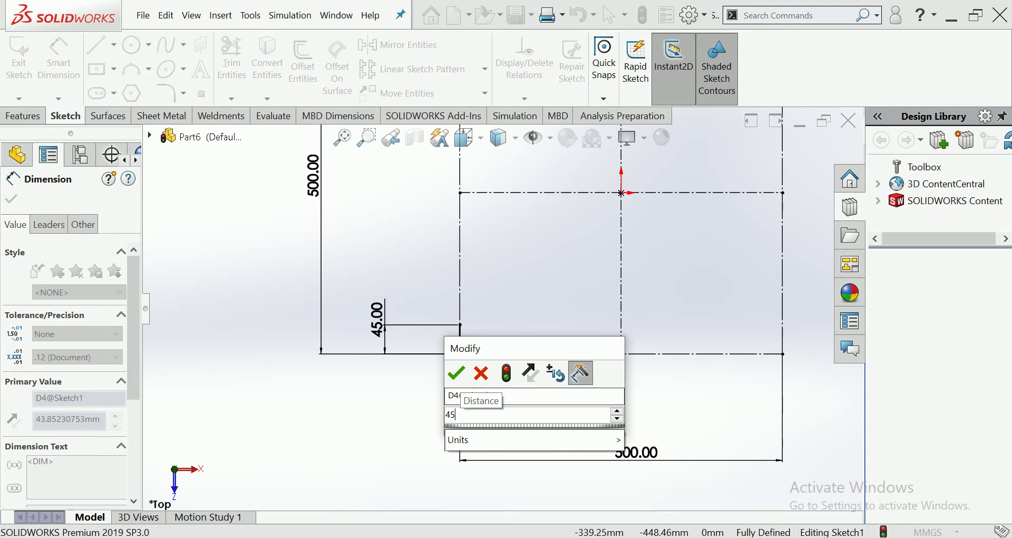
key("Return")
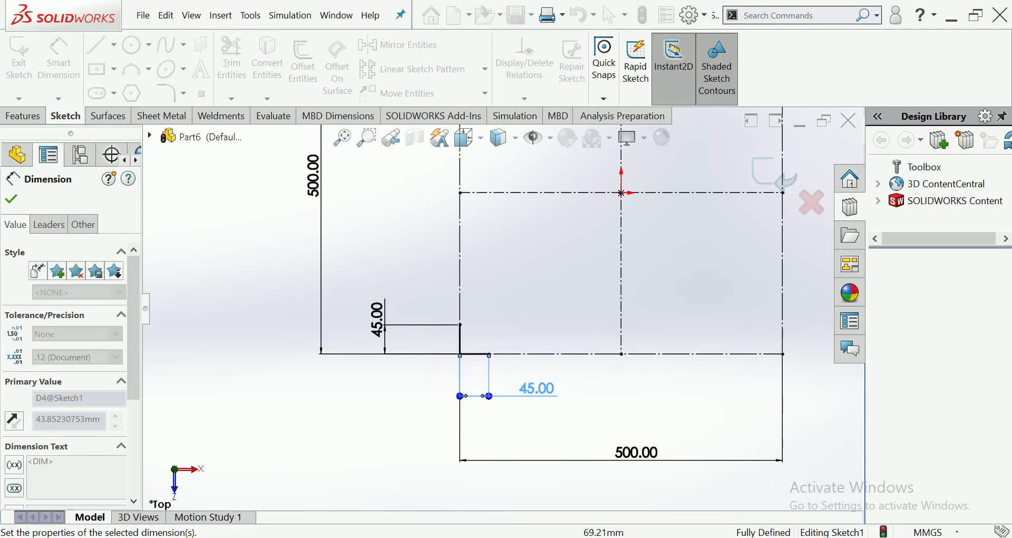
Change both leg dimensions from 45 to 40 mm
scroll(474, 295, "up", 2)
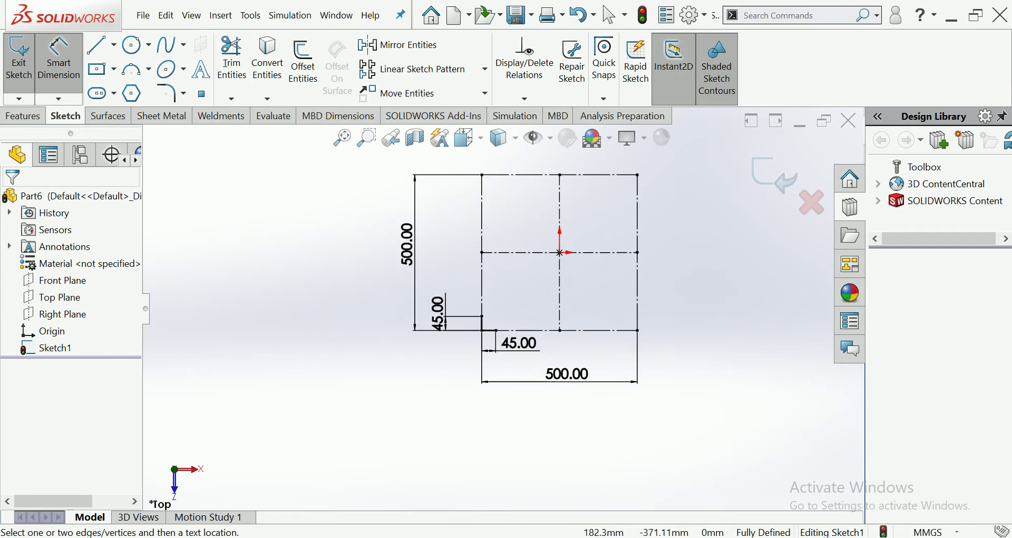
scroll(515, 343, "down", 2)
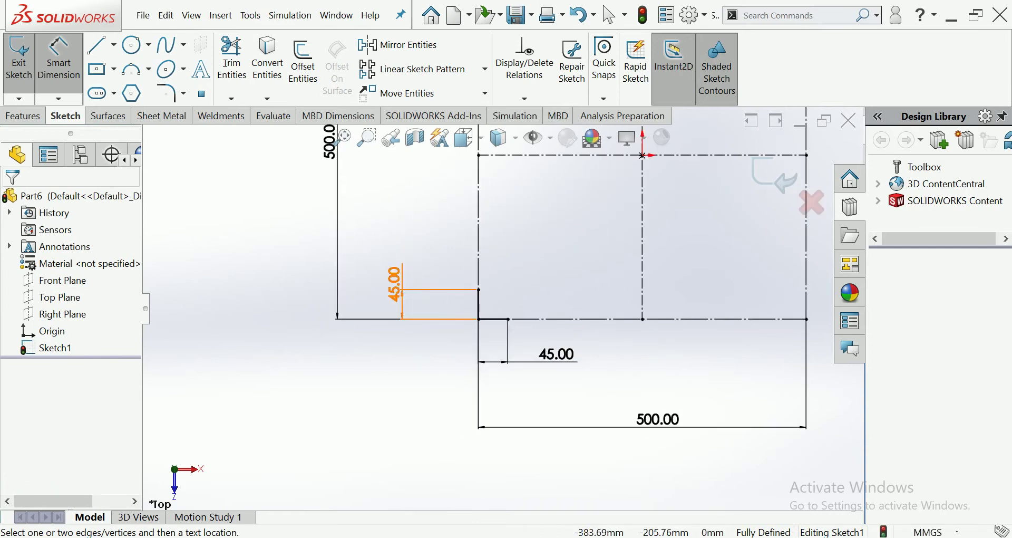
double_click(395, 285)
type("40")
key("Return")
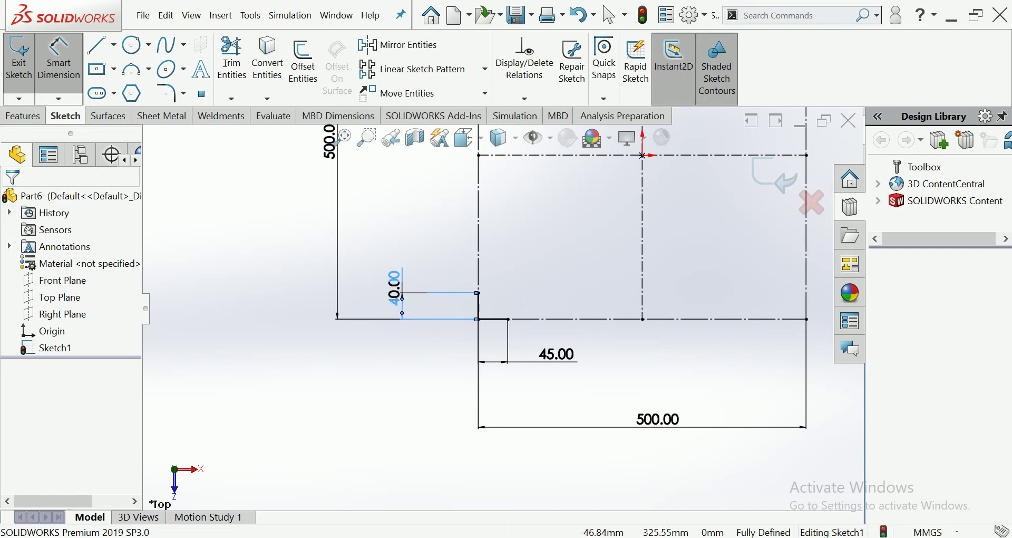
double_click(556, 354)
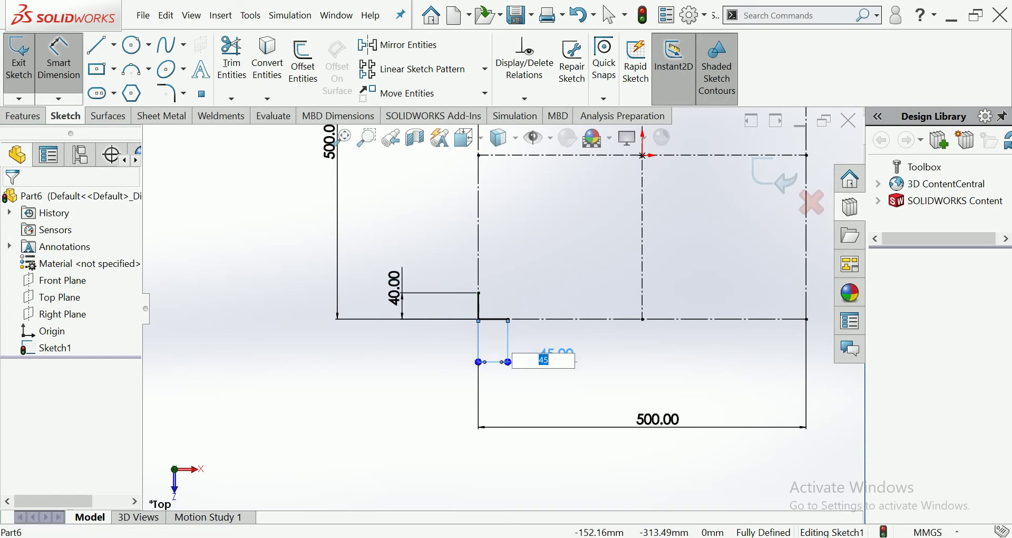
type("40")
key("Return")
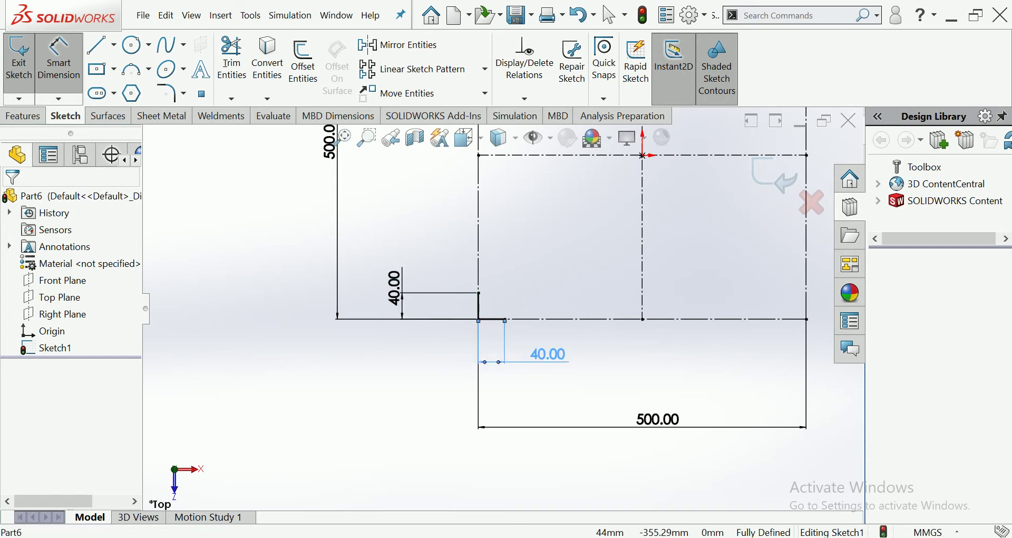
key("Escape")
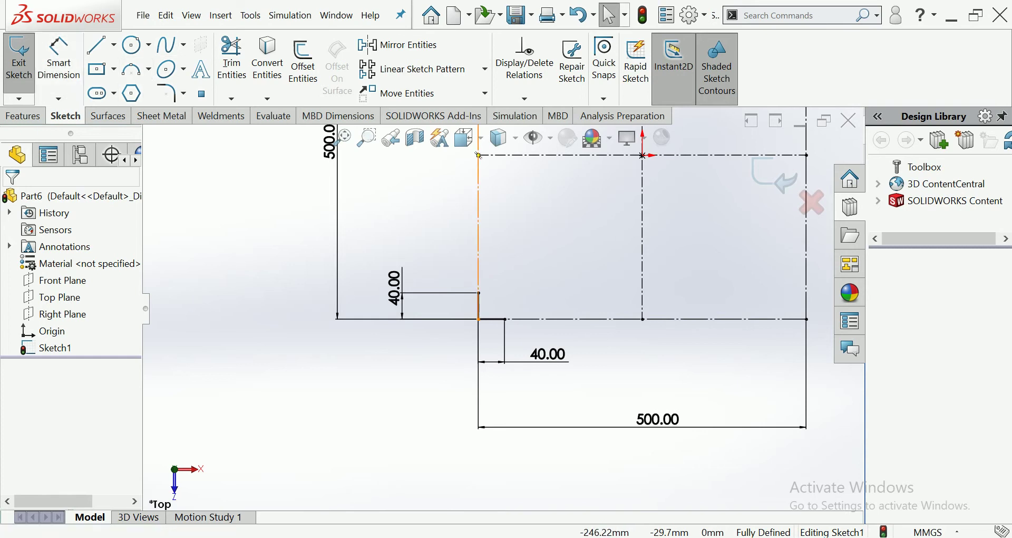
left_click(401, 44)
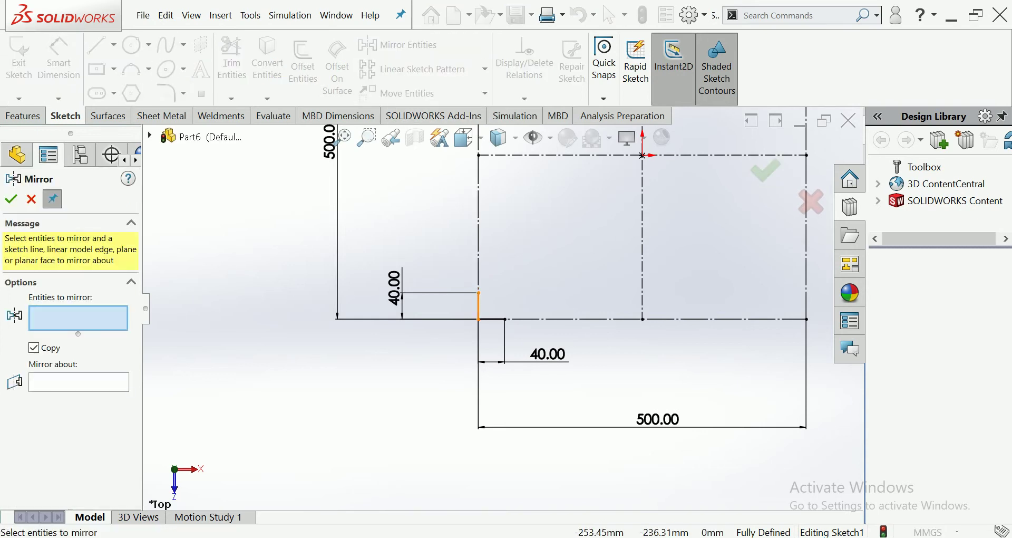
Mirror the lower-left L profile about the vertical centreline to the lower-right corner
left_click(478, 306)
left_click(492, 319)
left_click(79, 395)
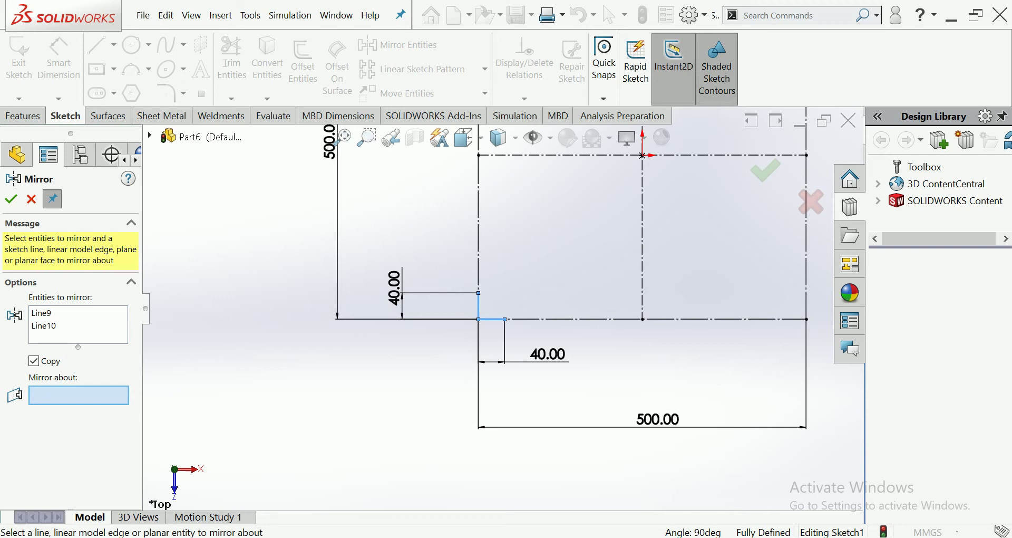
left_click(643, 210)
scroll(503, 307, "up", 3)
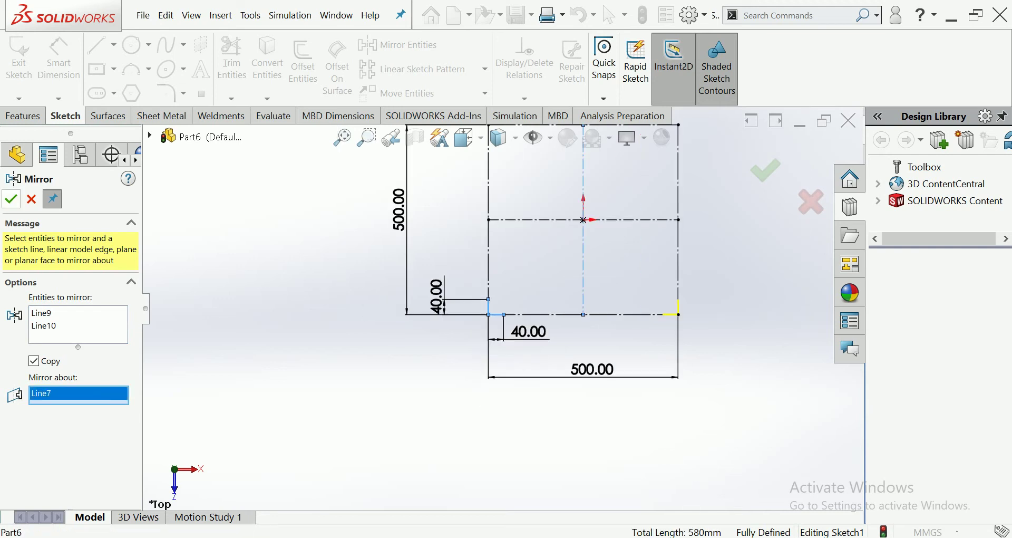
key("Return")
Select the four bottom corner lines for a second mirror
scroll(534, 313, "down", 3)
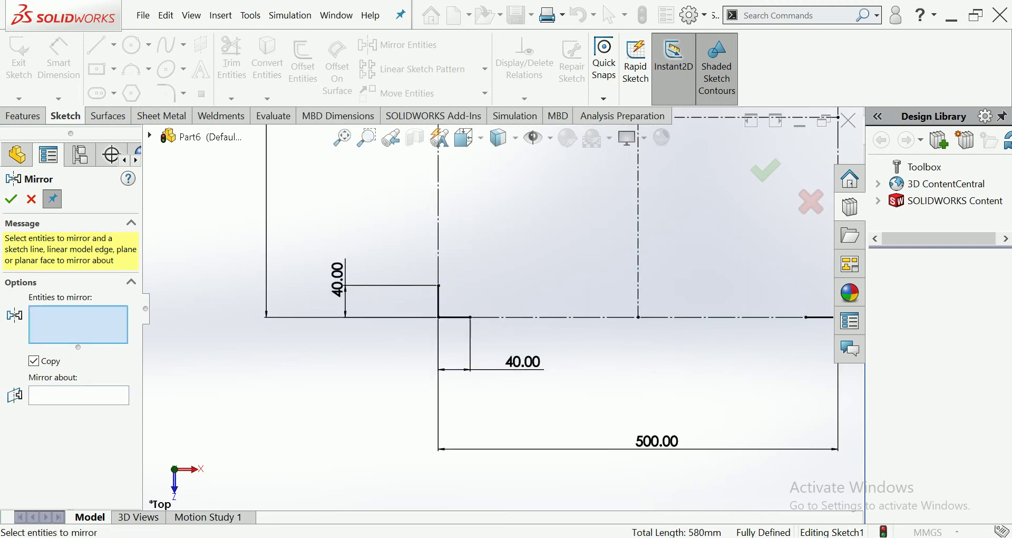
left_click(439, 301)
left_click(455, 317)
scroll(464, 311, "up", 2)
scroll(464, 311, "up", 2)
scroll(316, 326, "down", 3)
scroll(316, 327, "down", 3)
left_click(562, 334)
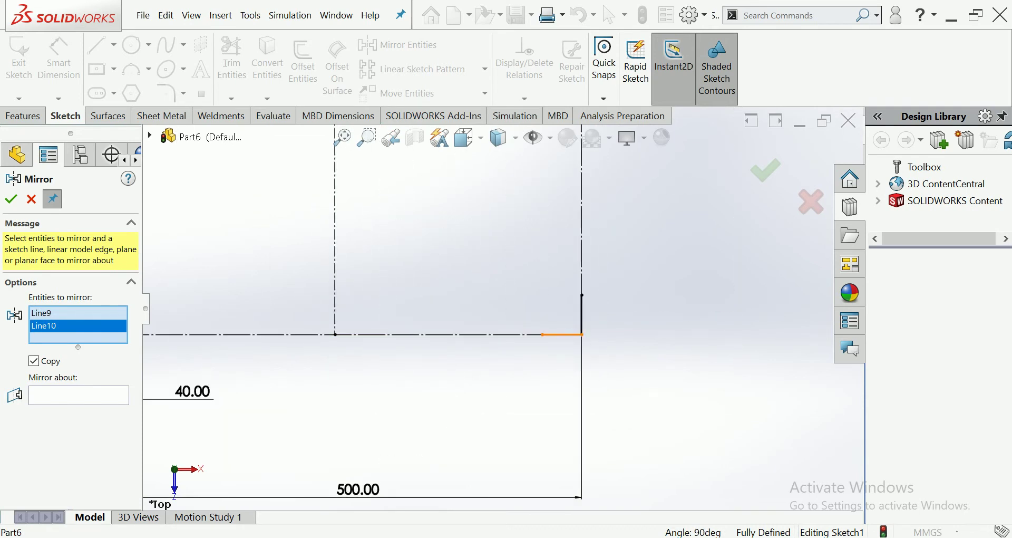
left_click(582, 313)
scroll(453, 293, "up", 1)
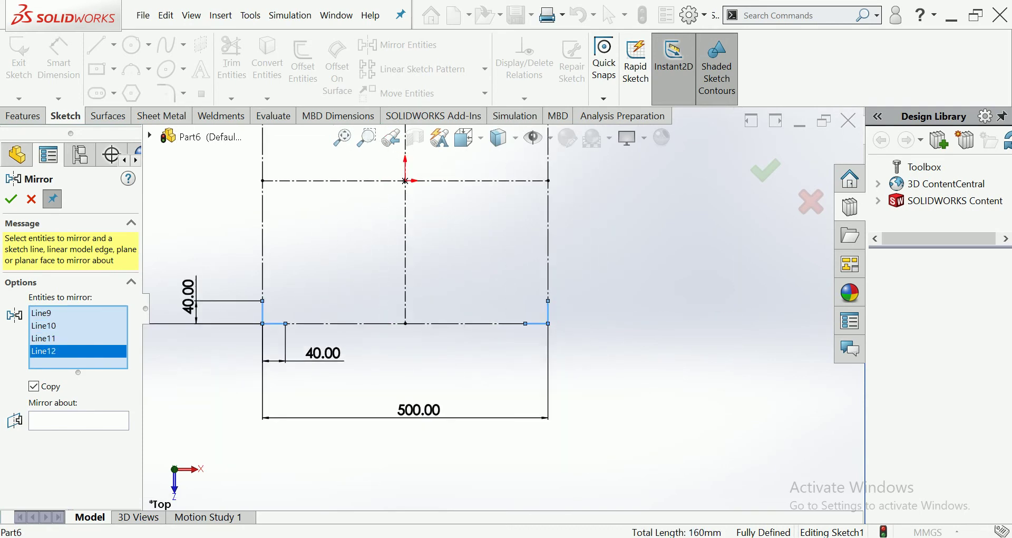
scroll(453, 292, "up", 2)
scroll(453, 292, "up", 1)
scroll(513, 303, "up", 2)
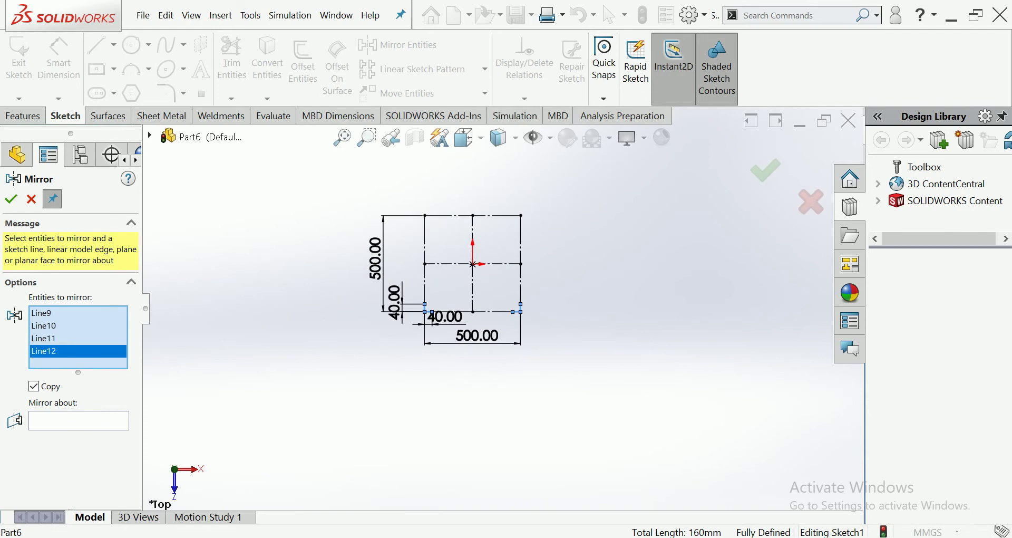
left_click(78, 421)
scroll(593, 221, "down", 1)
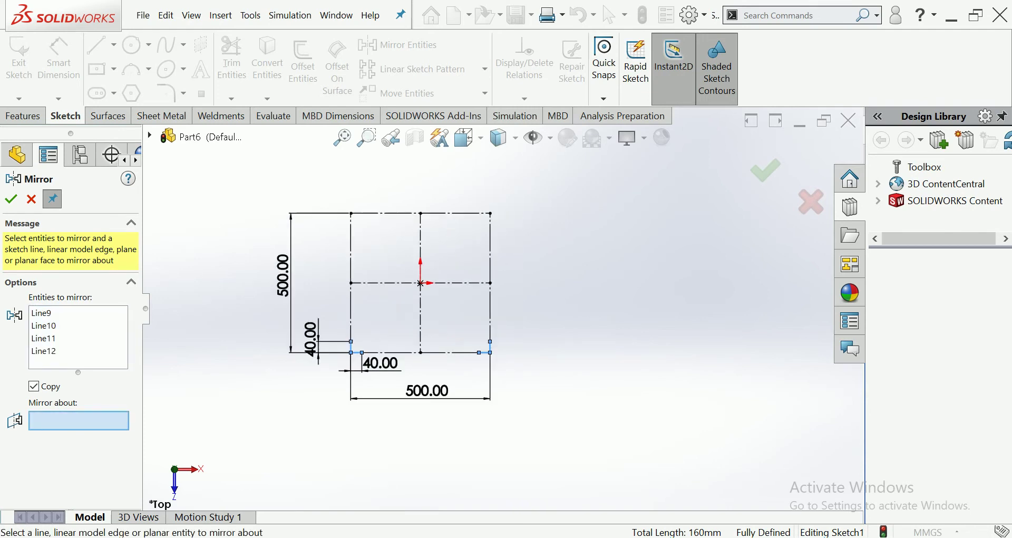
scroll(593, 220, "down", 2)
scroll(548, 229, "down", 1)
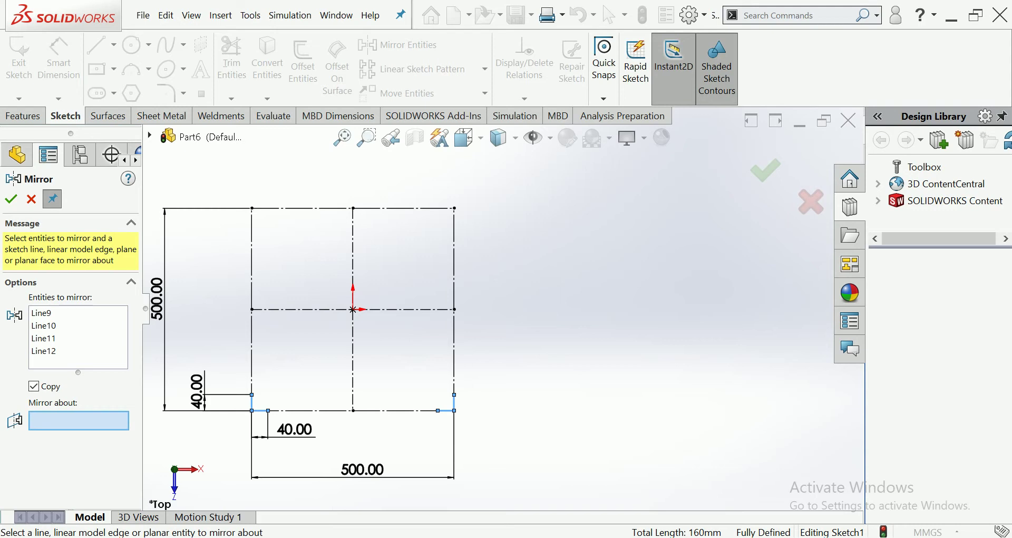
key("z")
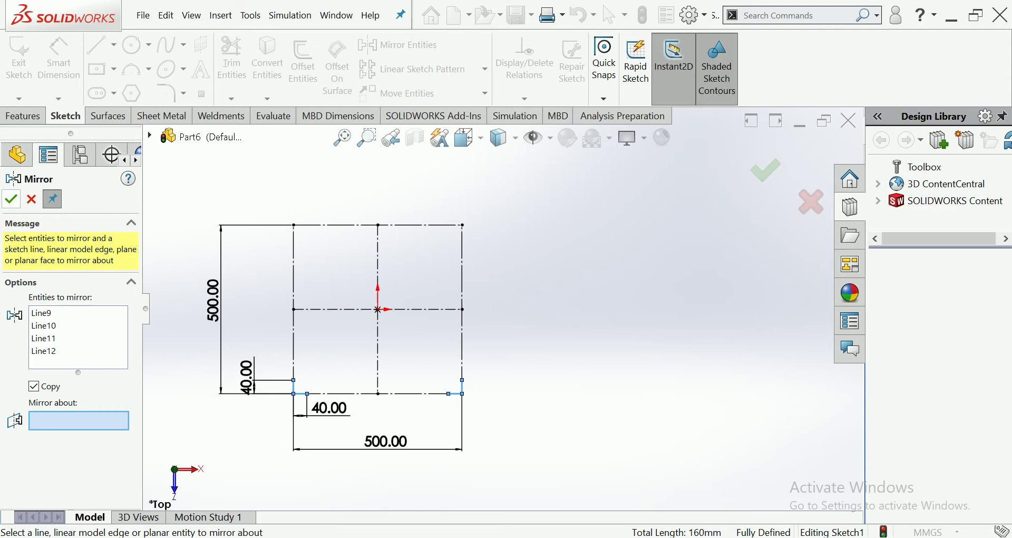
Clear the mirror selection and cancel the Mirror command
left_click(11, 199)
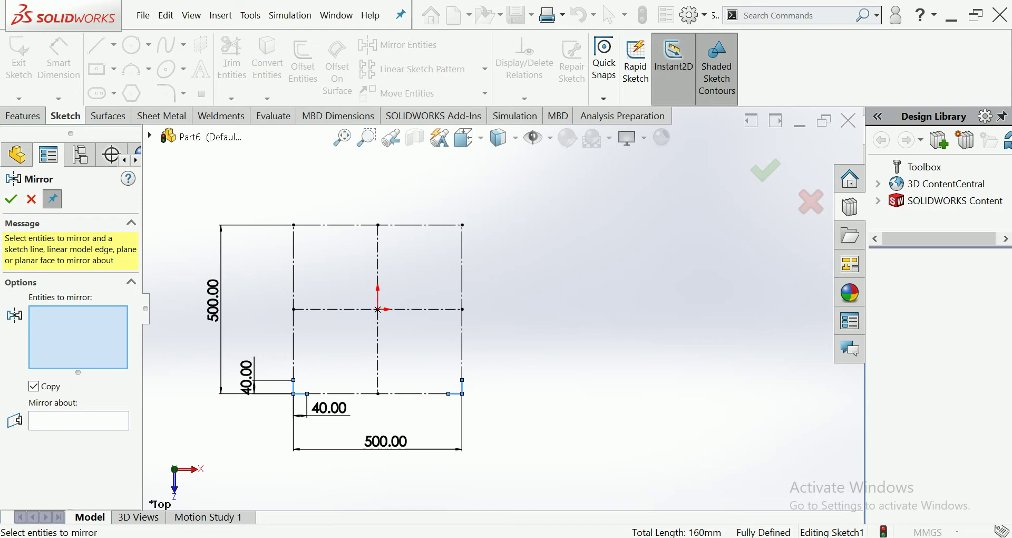
scroll(221, 400, "down", 2)
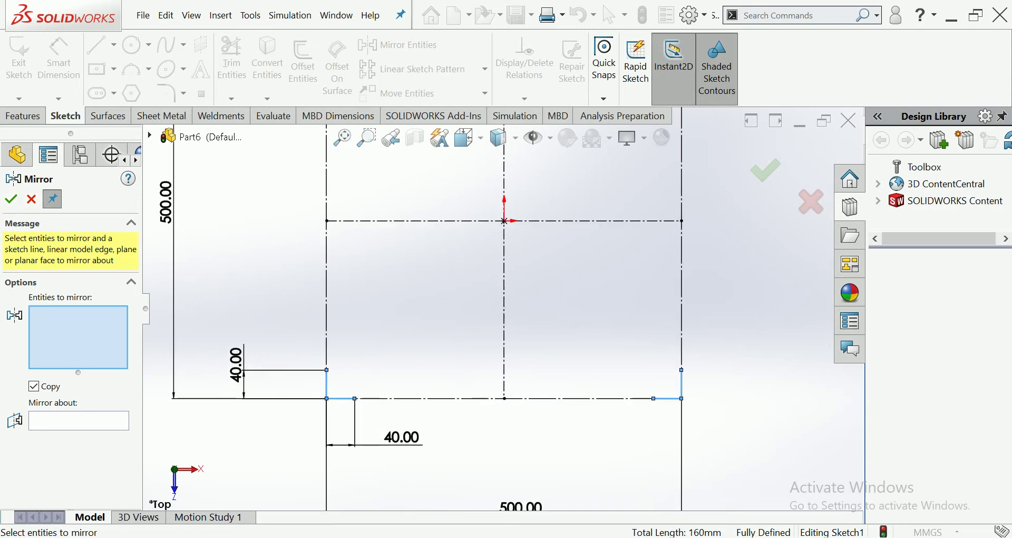
scroll(221, 401, "up", 1)
scroll(502, 309, "up", 2)
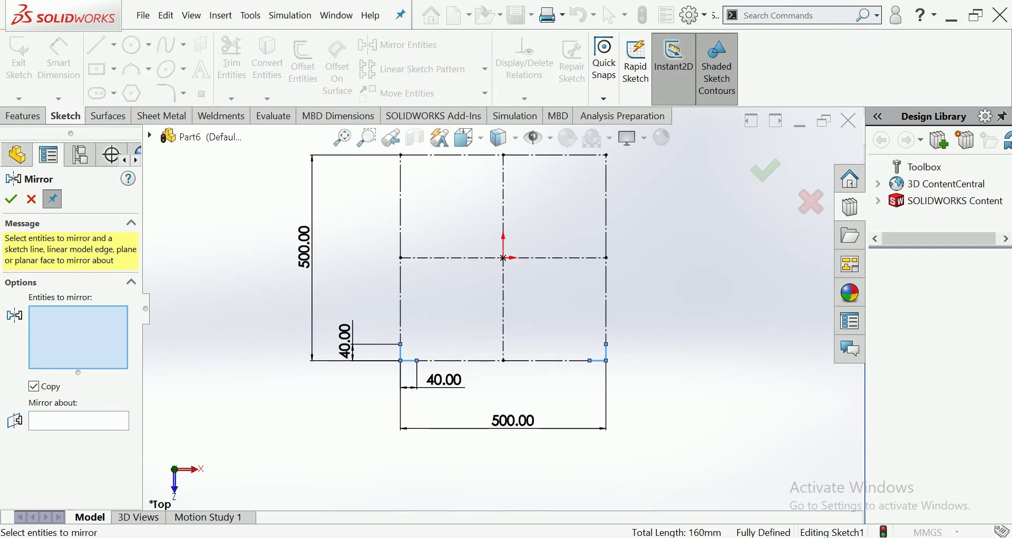
left_click(31, 199)
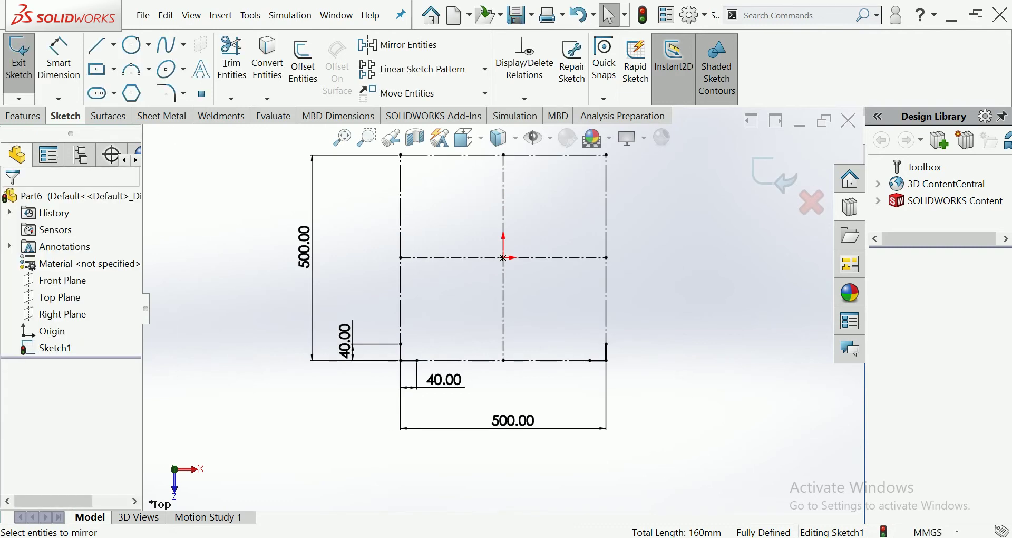
Mirror the four bottom corner lines about the horizontal centreline to create the top corners
left_click(409, 45)
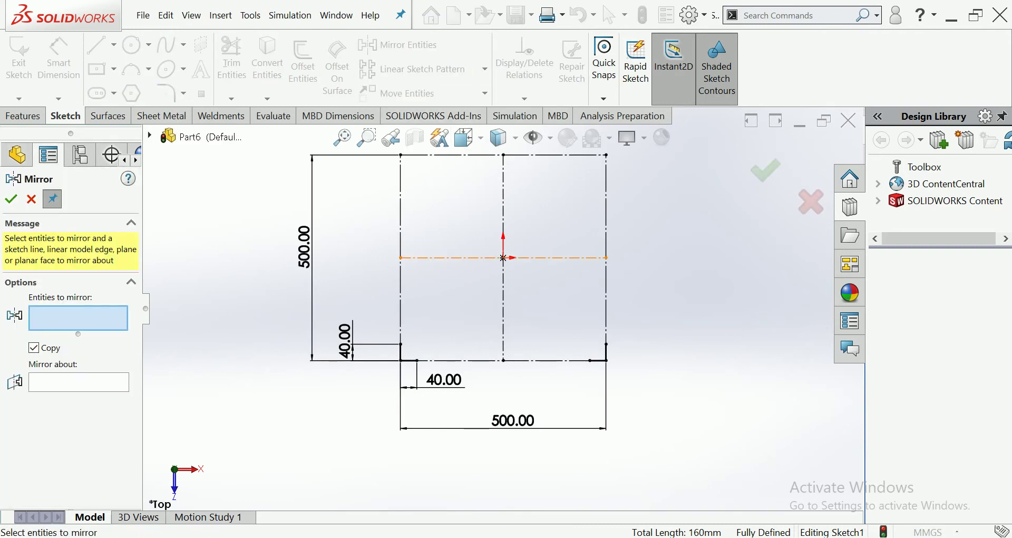
left_click(410, 361)
left_click(598, 361)
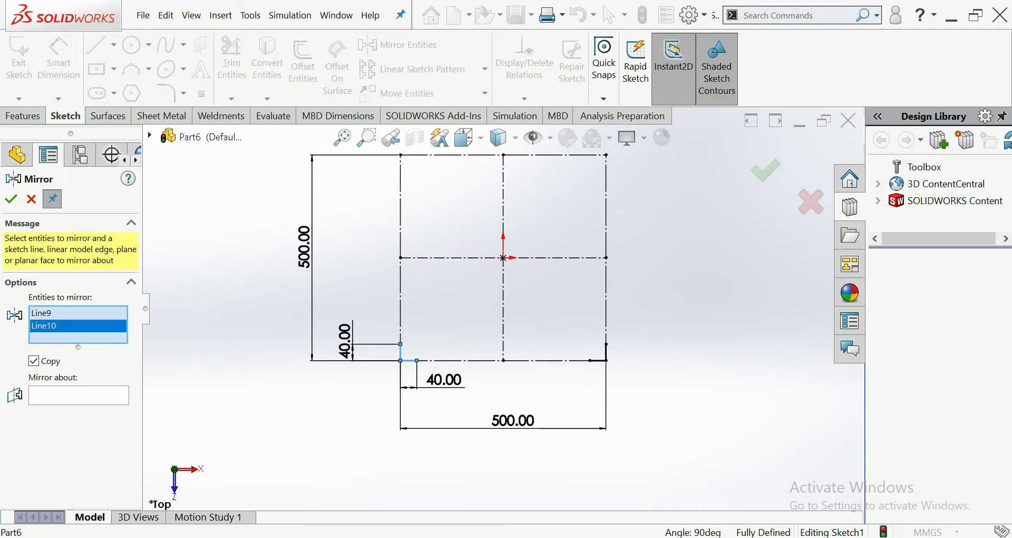
left_click(606, 350)
left_click(607, 352)
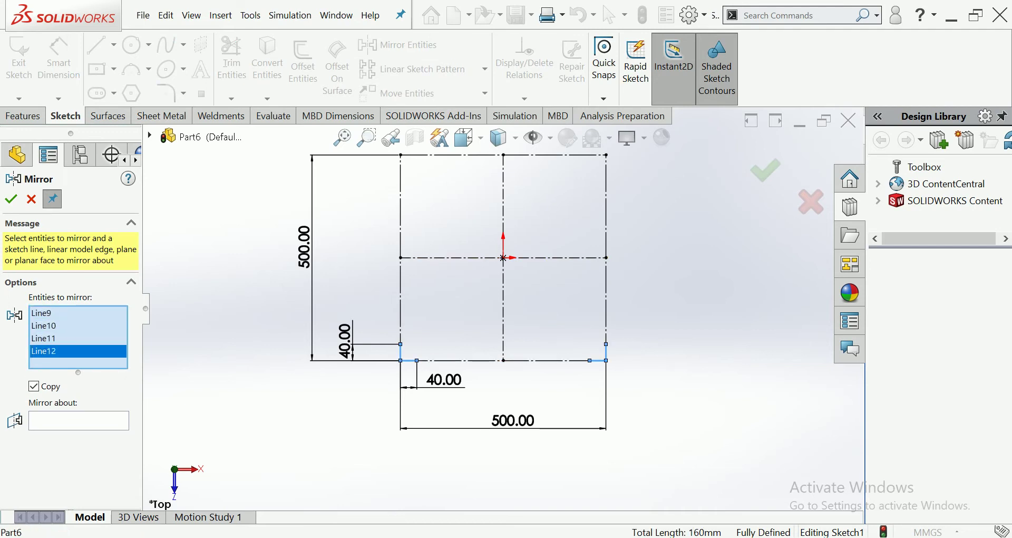
left_click(79, 420)
left_click(575, 258)
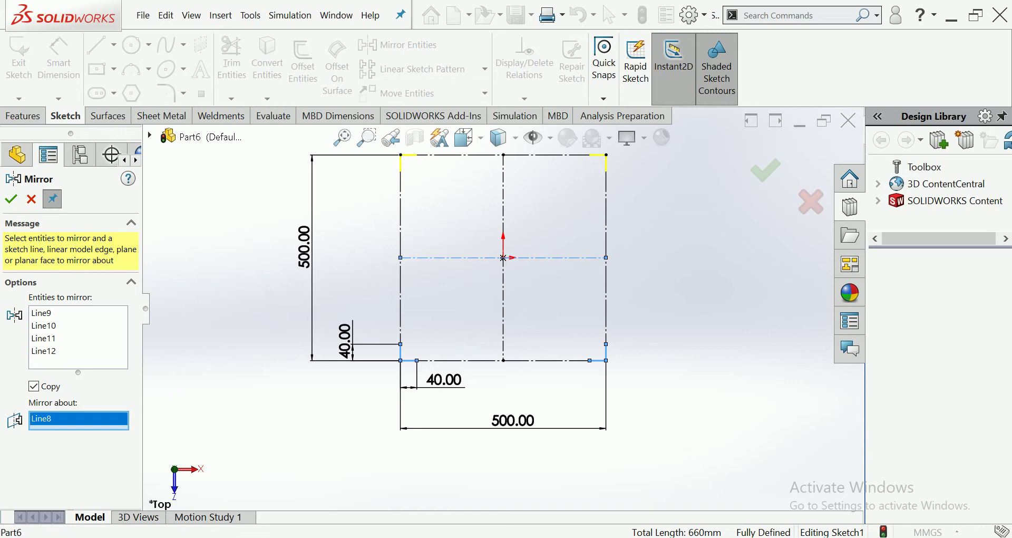
left_click(11, 199)
left_click(10, 199)
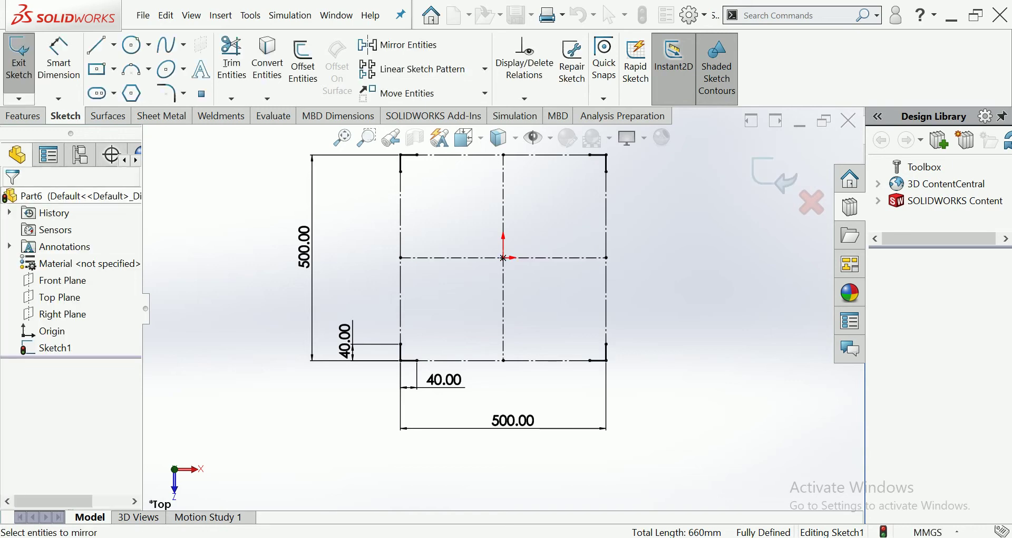
left_click(22, 116)
left_click(25, 61)
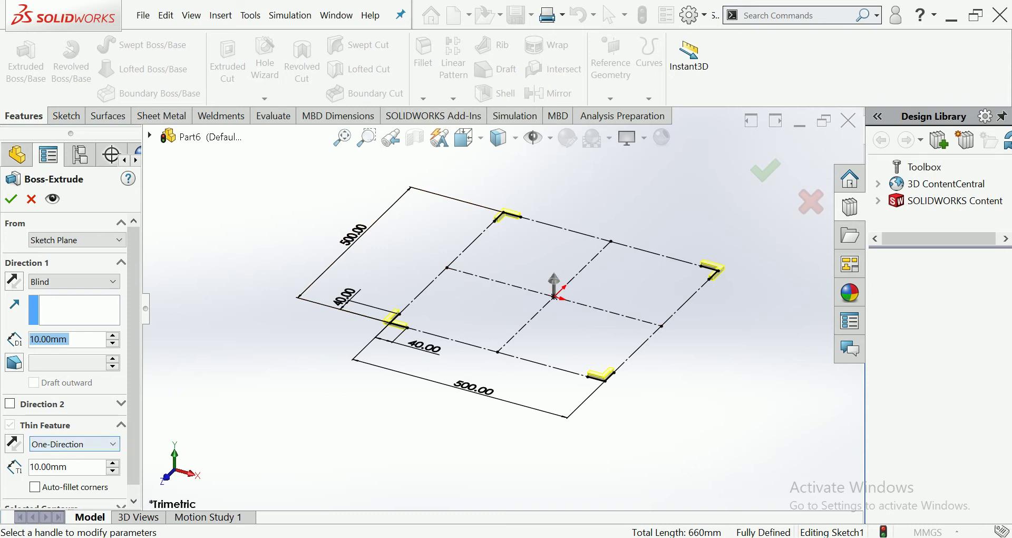
Set the thin feature to Mid-Plane and keep the extrusion end condition as Blind
left_click(74, 444)
left_click(50, 469)
left_click(74, 281)
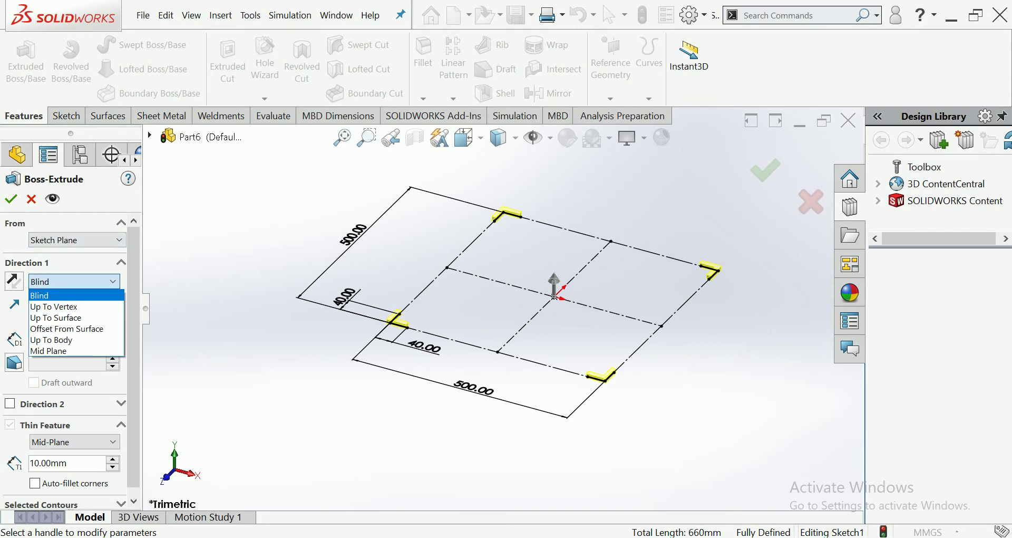
left_click(50, 351)
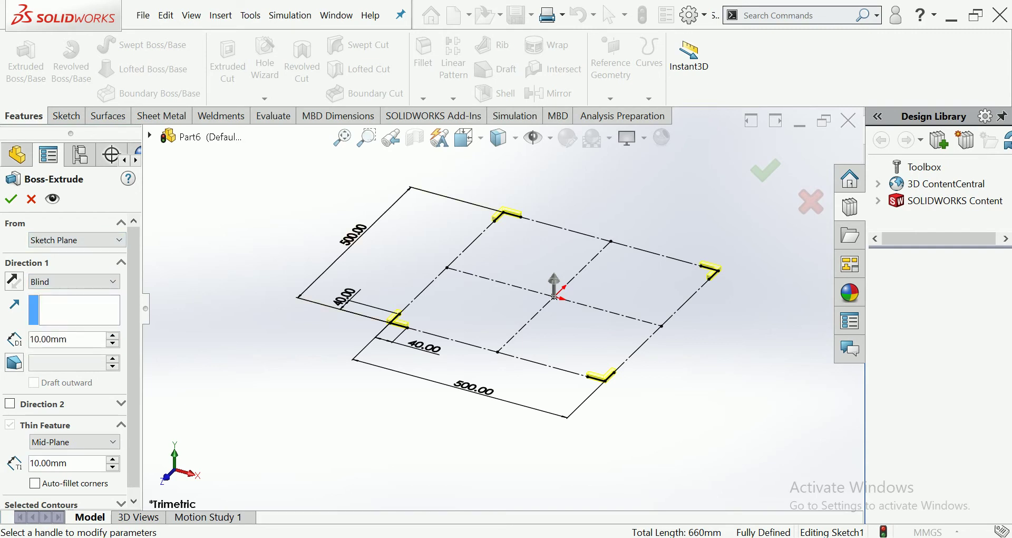
scroll(421, 348, "down", 3)
scroll(421, 348, "down", 3)
scroll(421, 348, "down", 3)
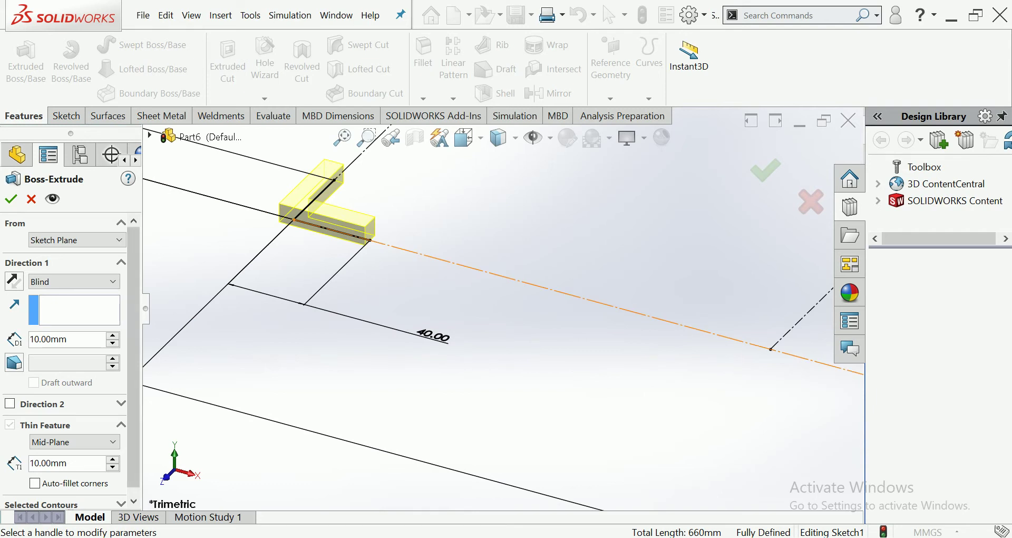
Set the thin wall thickness to 3 mm, correcting a mistaken 58, with Blind kept
double_click(48, 463)
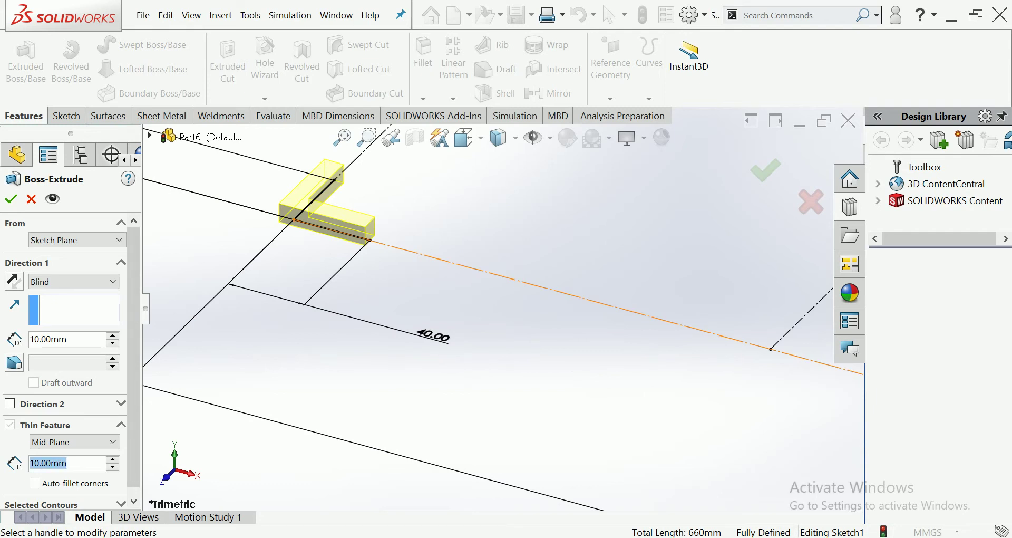
type("58")
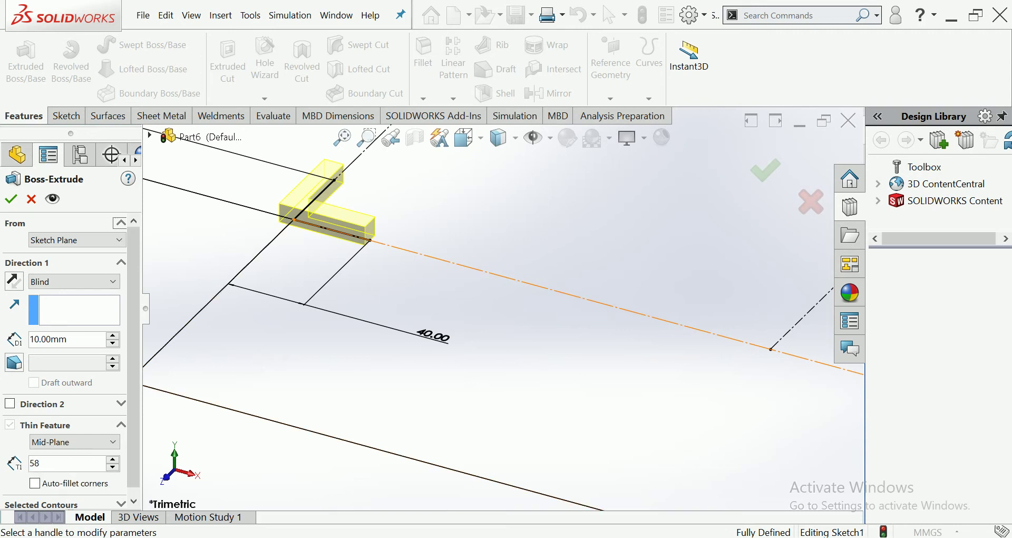
key("Return")
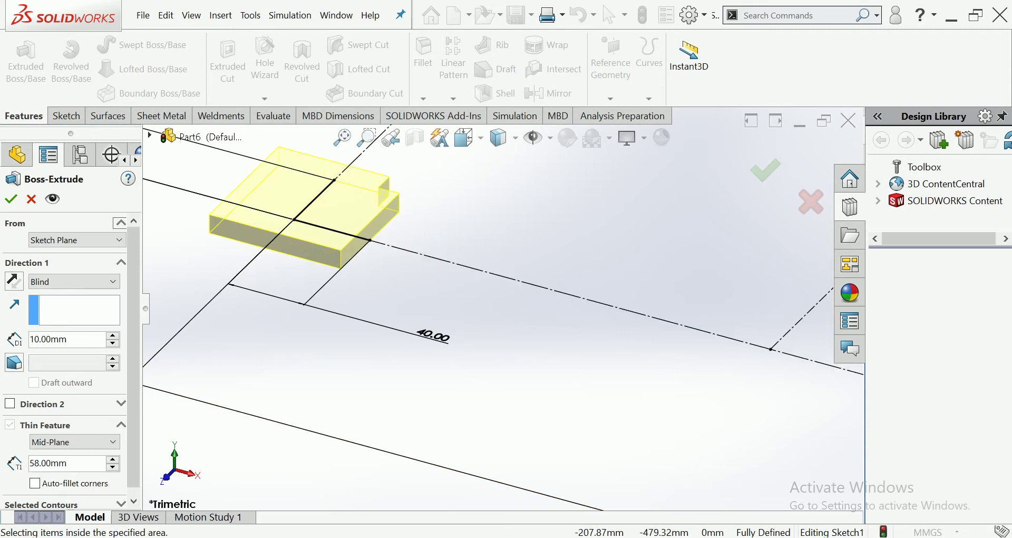
double_click(48, 463)
type("3")
key("Return")
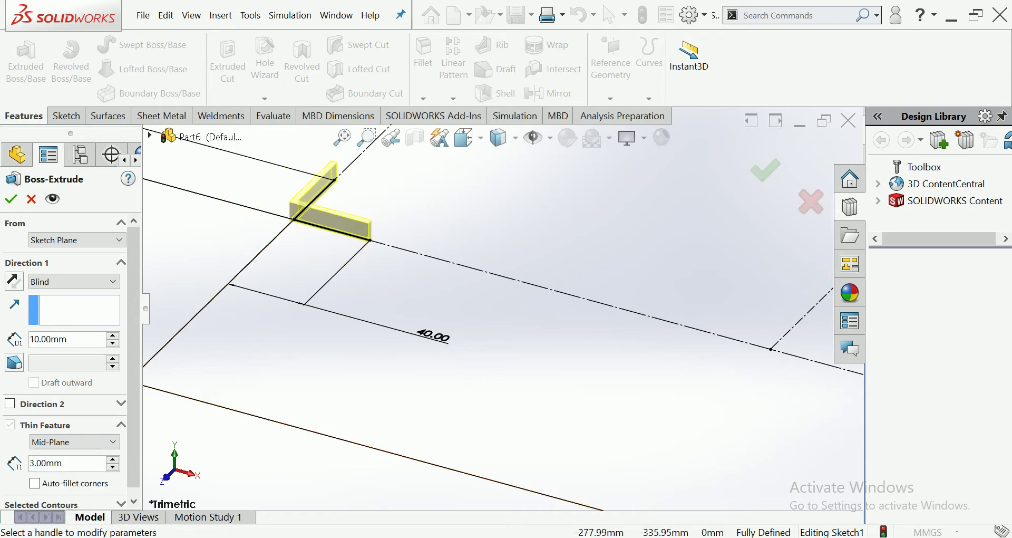
left_click(73, 281)
left_click(53, 293)
key("f")
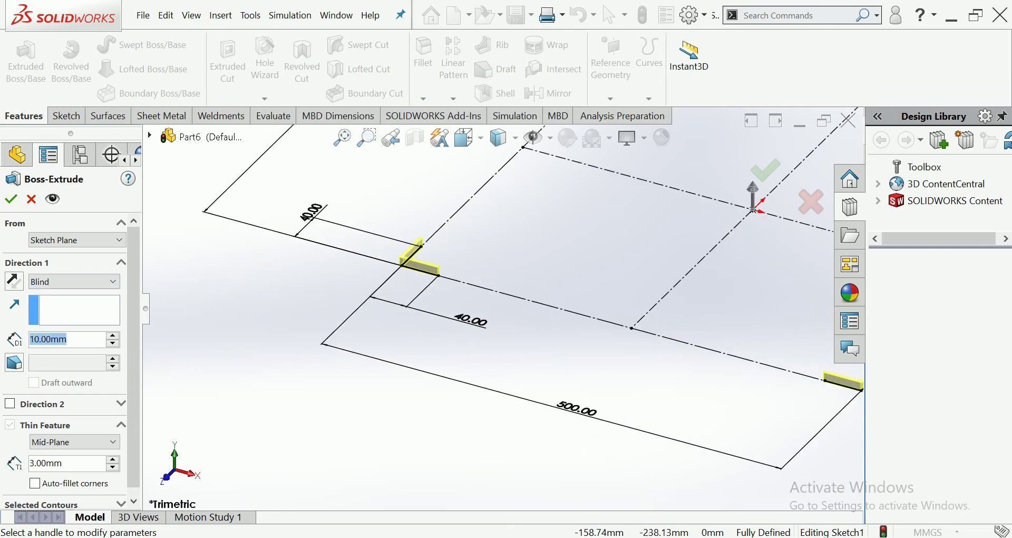
mouse_move(572, 280)
middle_mouse_down("ctrl")
mouse_move(321, 334)
mouse_move(578, 303)
mouse_move(476, 337)
middle_mouse_up("ctrl")
scroll(578, 302, "up", 2)
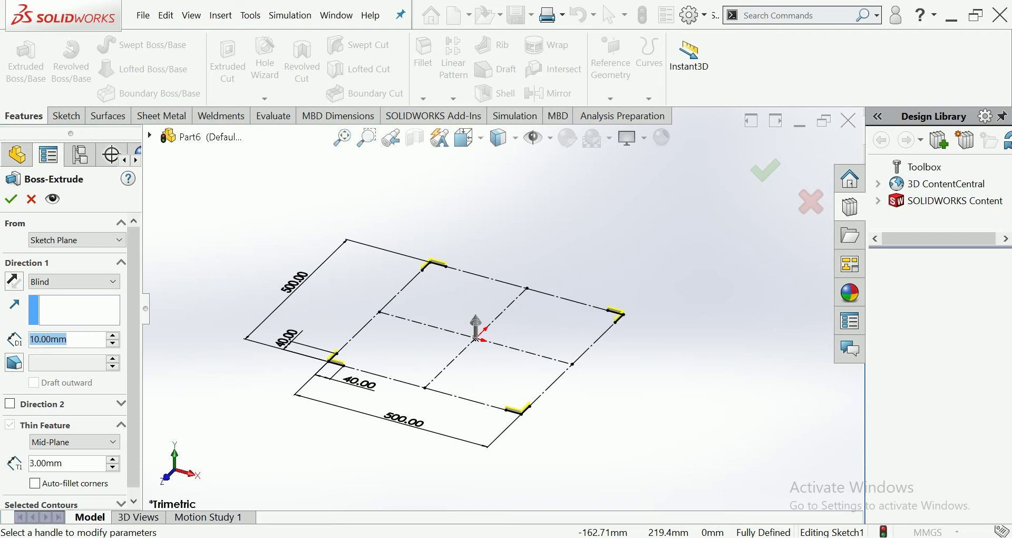
Change the Blind depth from 3000 to 4000 mm and finish the thin-walled legs
type("300")
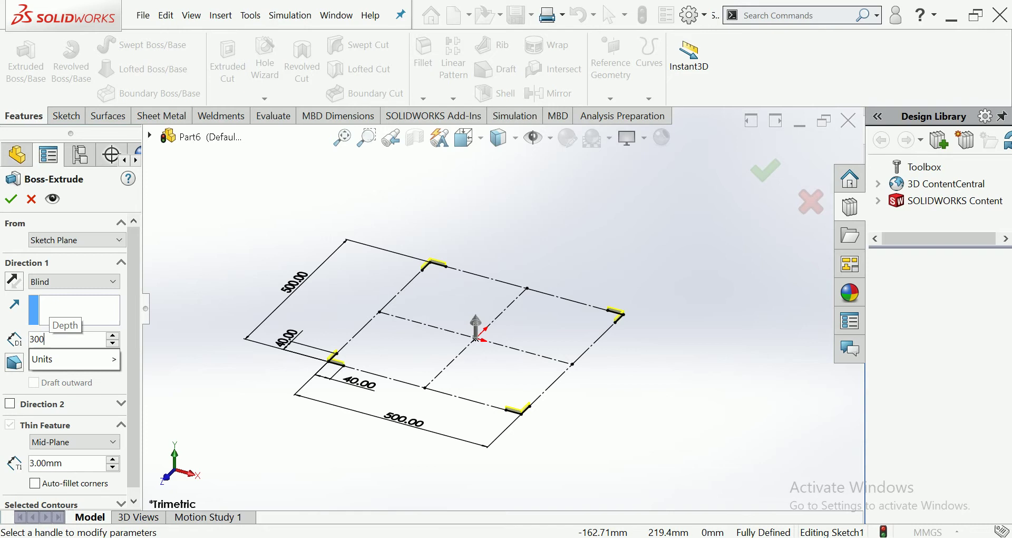
type("0")
key("Return")
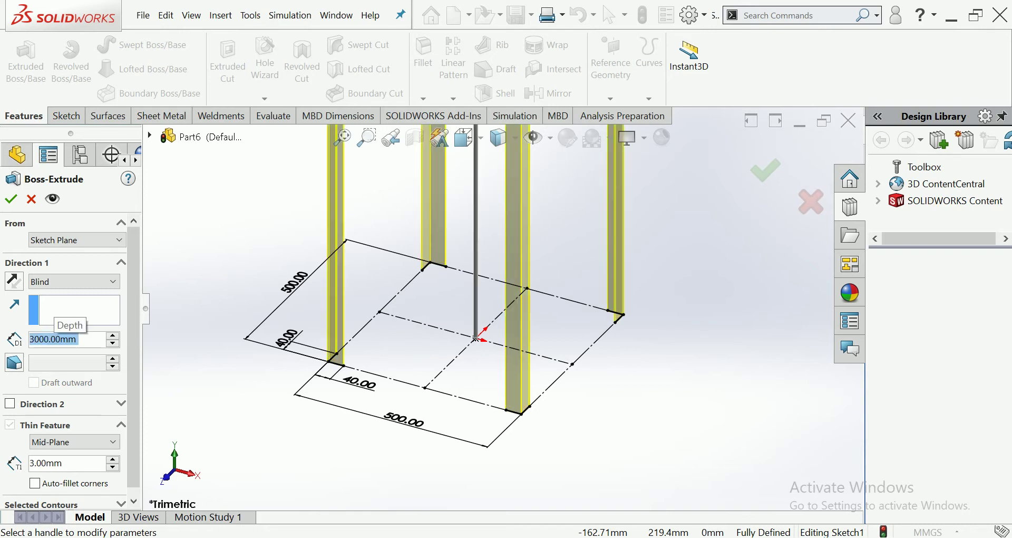
scroll(490, 324, "up", 3)
scroll(498, 315, "up", 3)
scroll(498, 314, "up", 3)
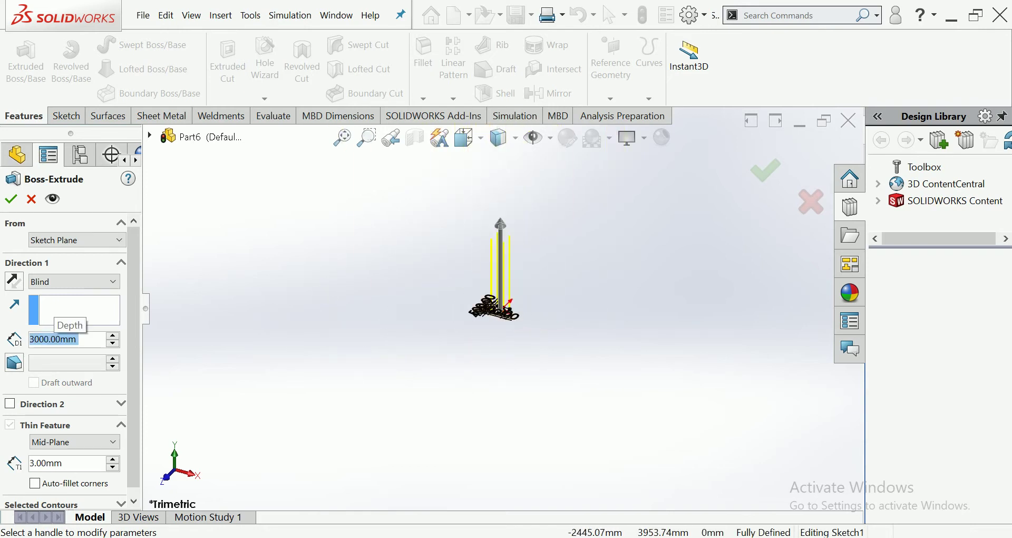
scroll(509, 372, "down", 2)
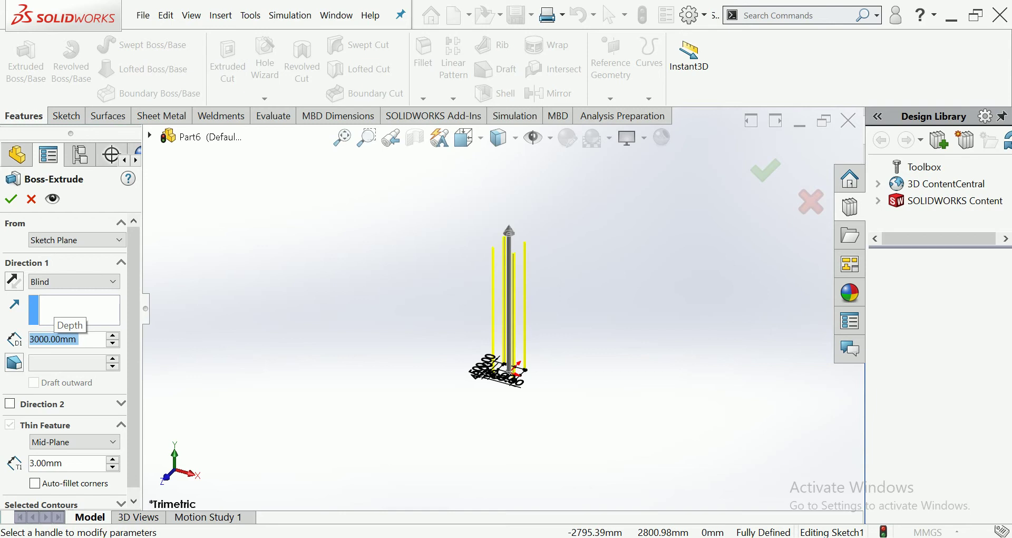
type("400")
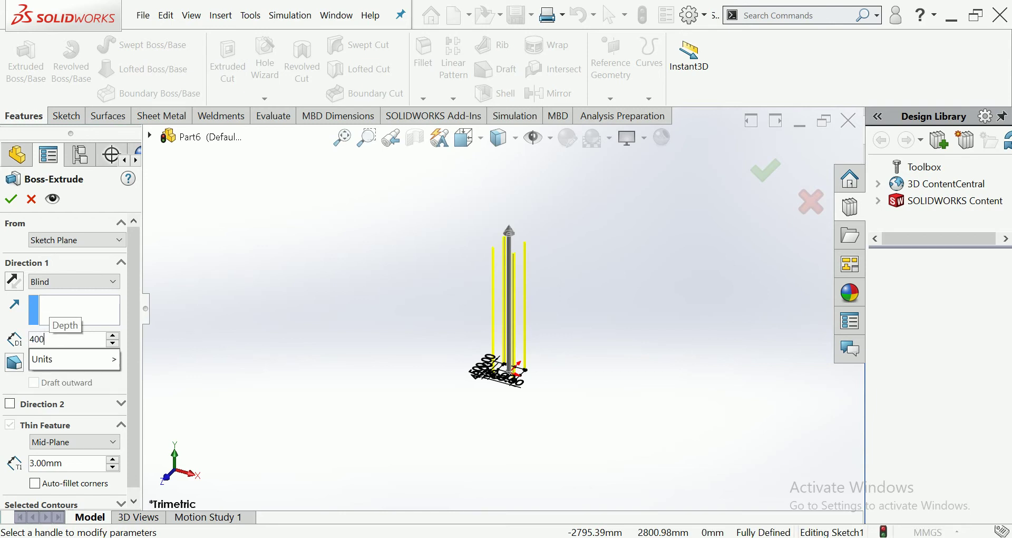
type("0")
key("Return")
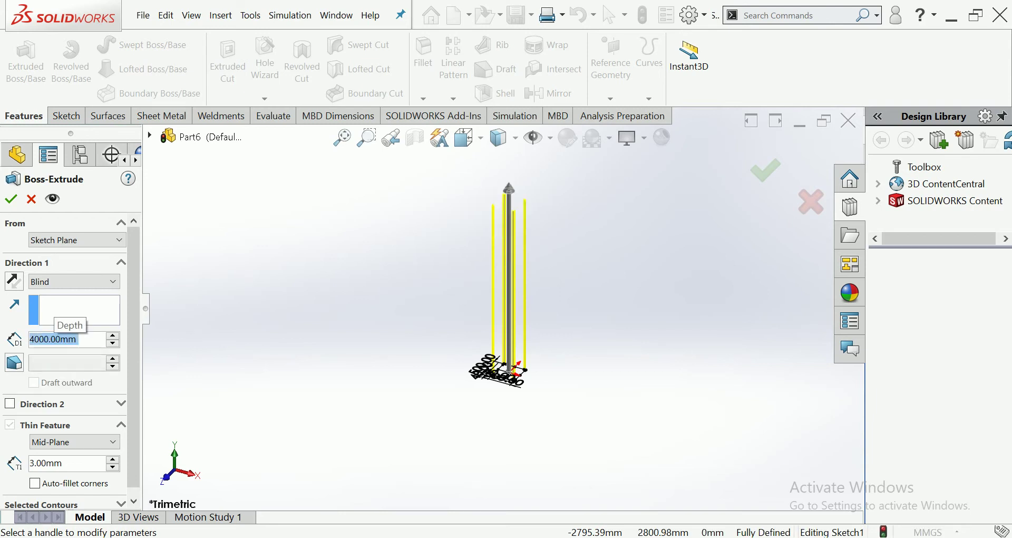
key("Return")
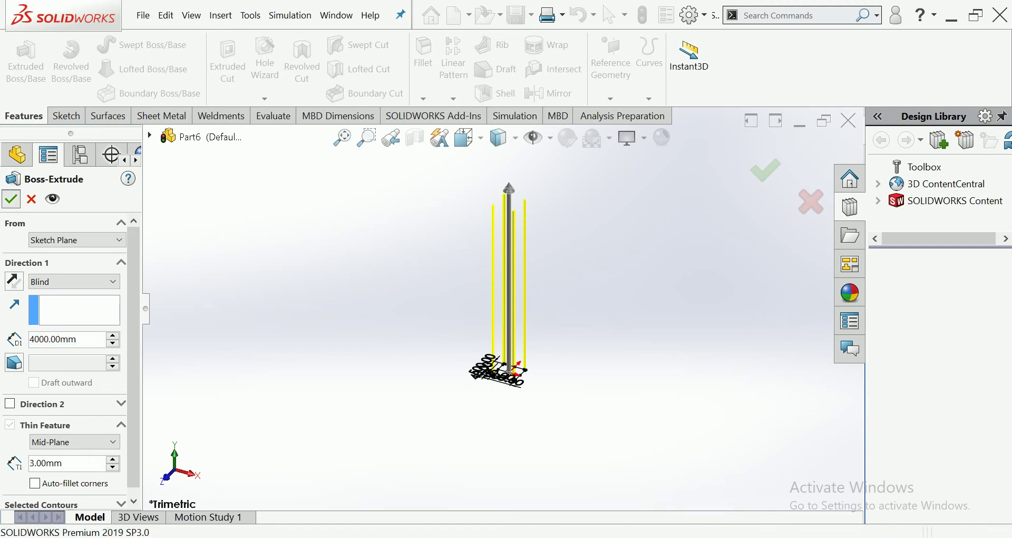
Orbit and zoom onto one leg's lower corner and select its bottom end face
middle_click_drag(506, 316, 523, 392)
scroll(522, 390, "down", 2)
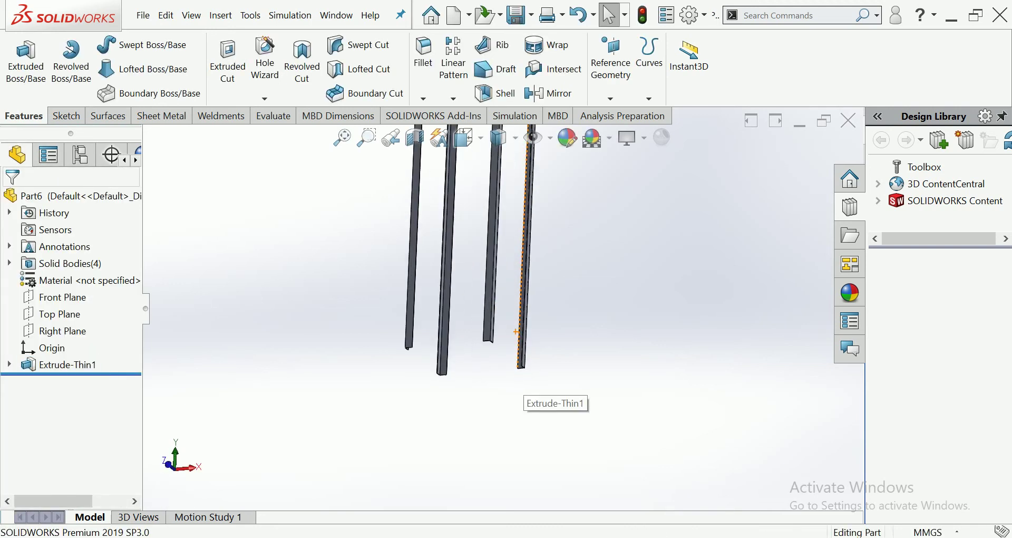
scroll(522, 390, "down", 2)
scroll(522, 390, "down", 3)
scroll(522, 390, "down", 3)
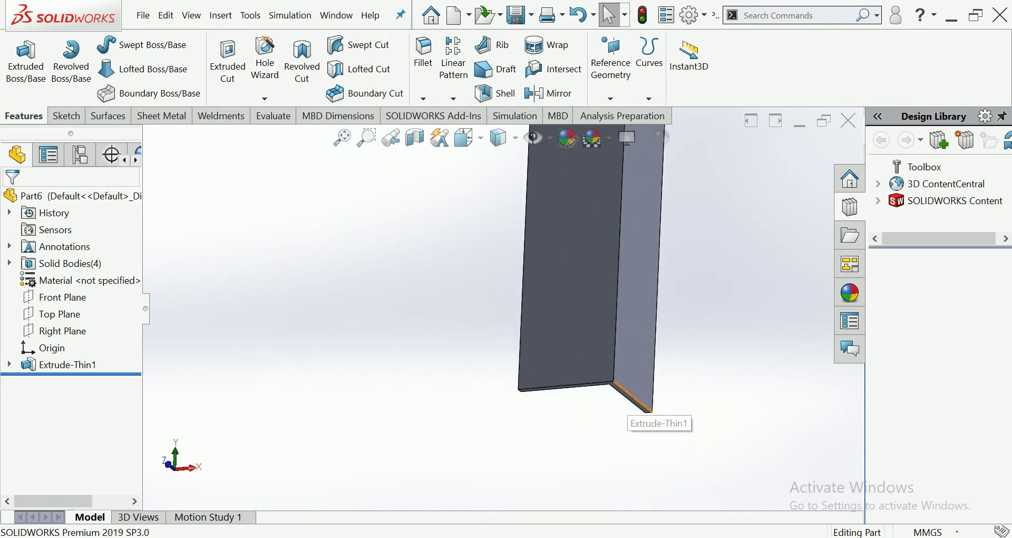
left_click(623, 391)
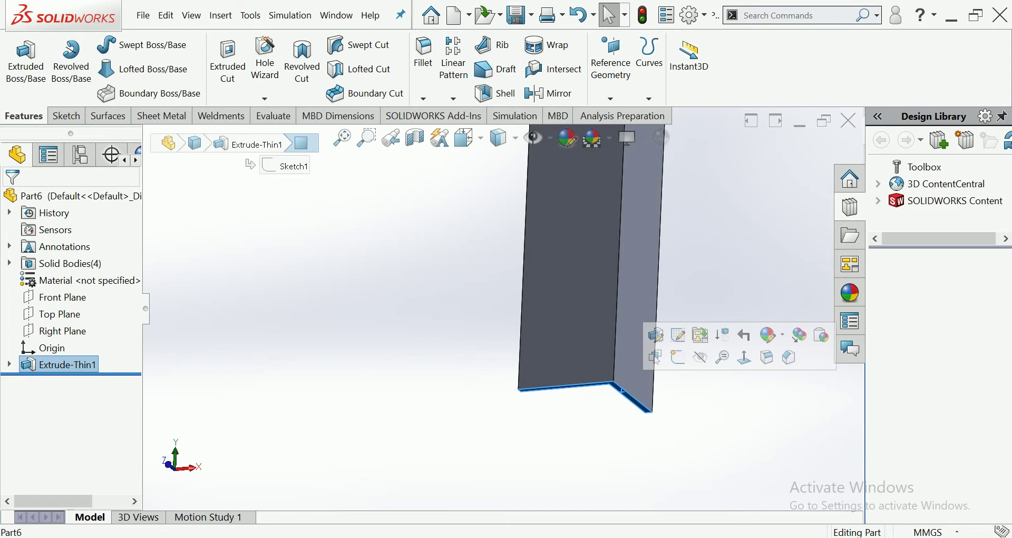
scroll(622, 392, "up", 5)
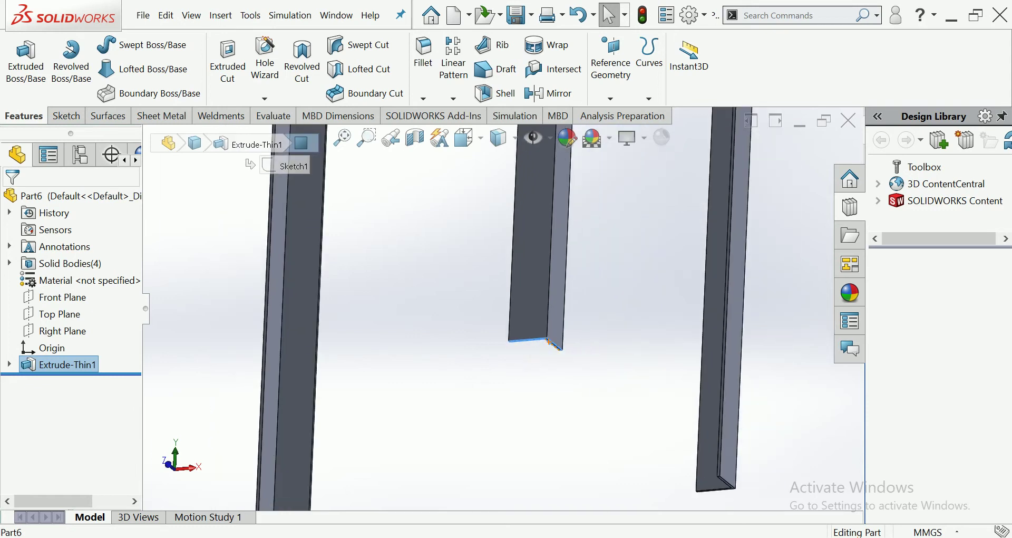
scroll(522, 322, "down", 3)
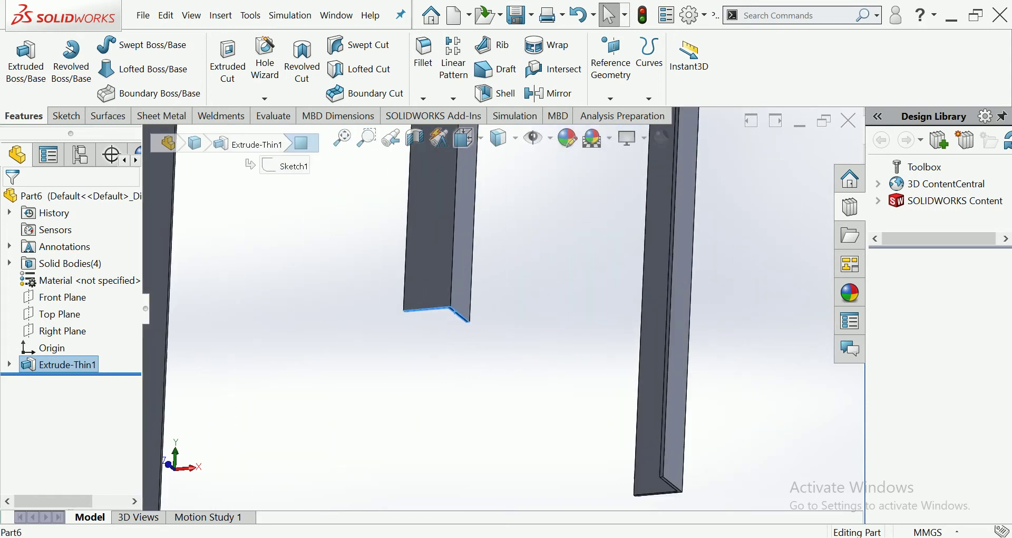
scroll(474, 280, "down", 3)
scroll(417, 236, "down", 3)
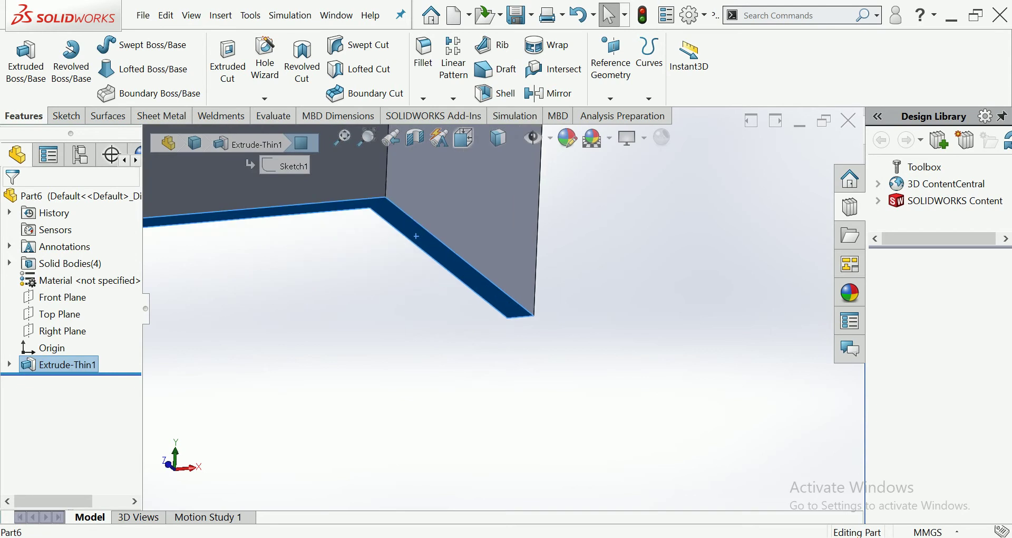
right_click(476, 395)
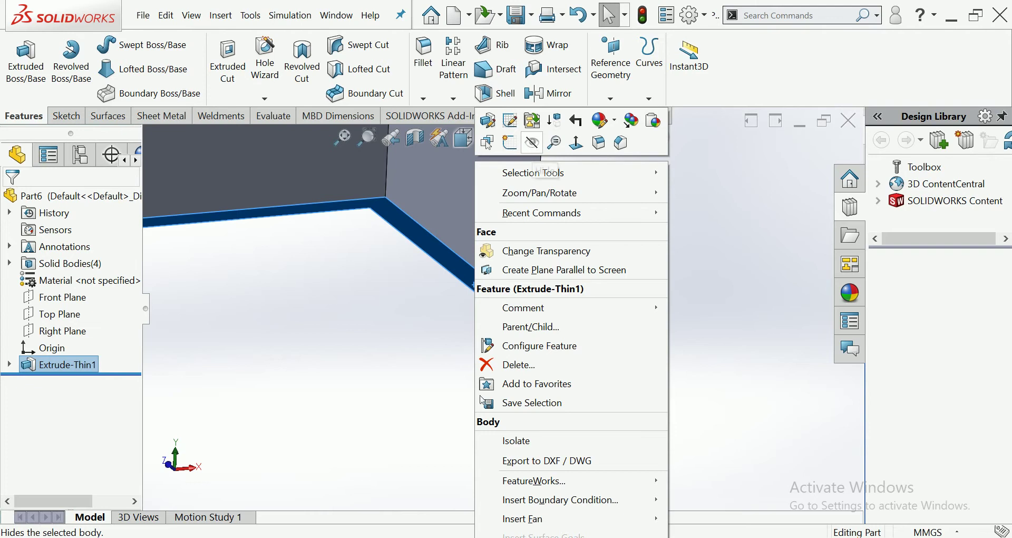
Start a sketch on the leg's bottom face and view it Normal To
left_click(509, 142)
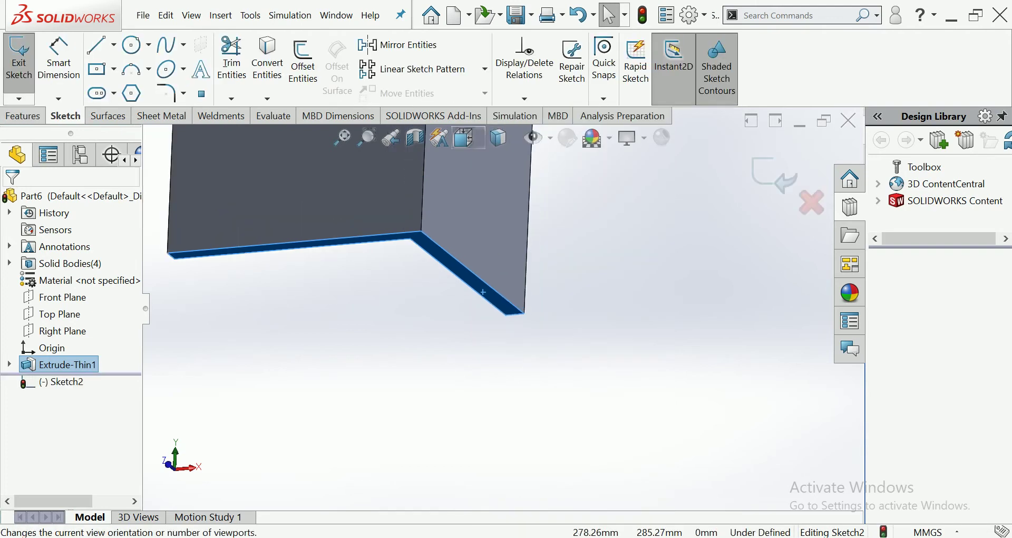
left_click(464, 138)
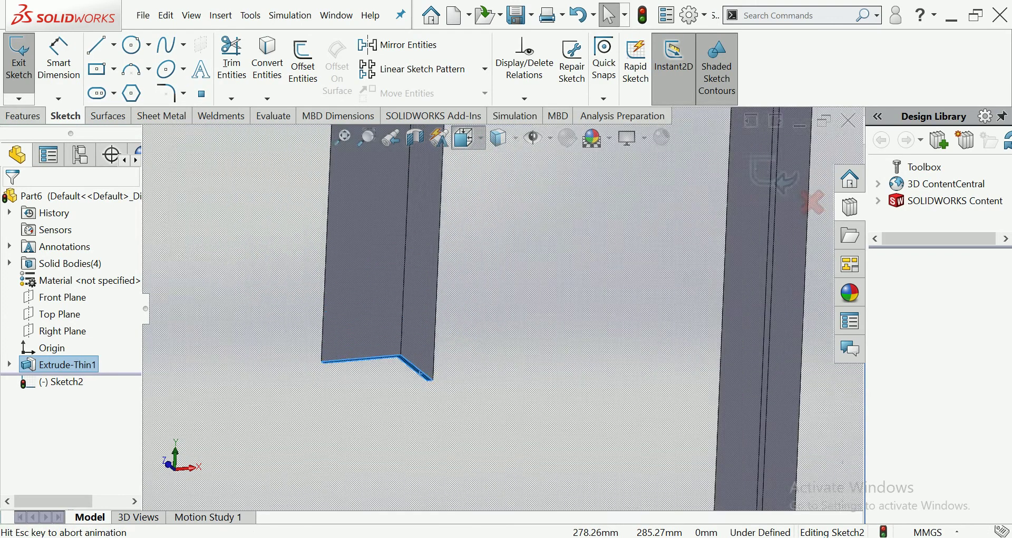
key("ctrl+8")
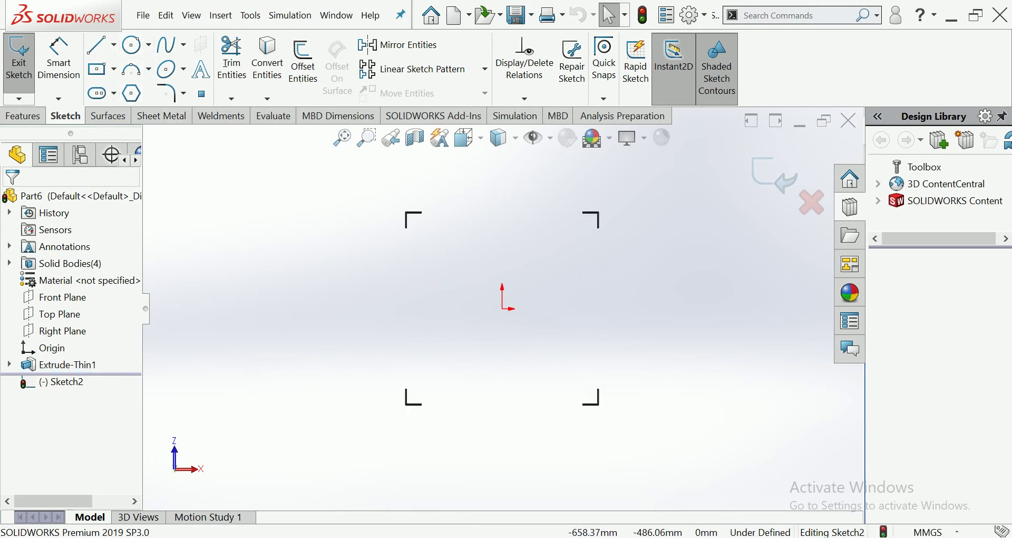
Draw a Center Rectangle from the origin with its corner outside all four leg outlines
left_click(97, 68)
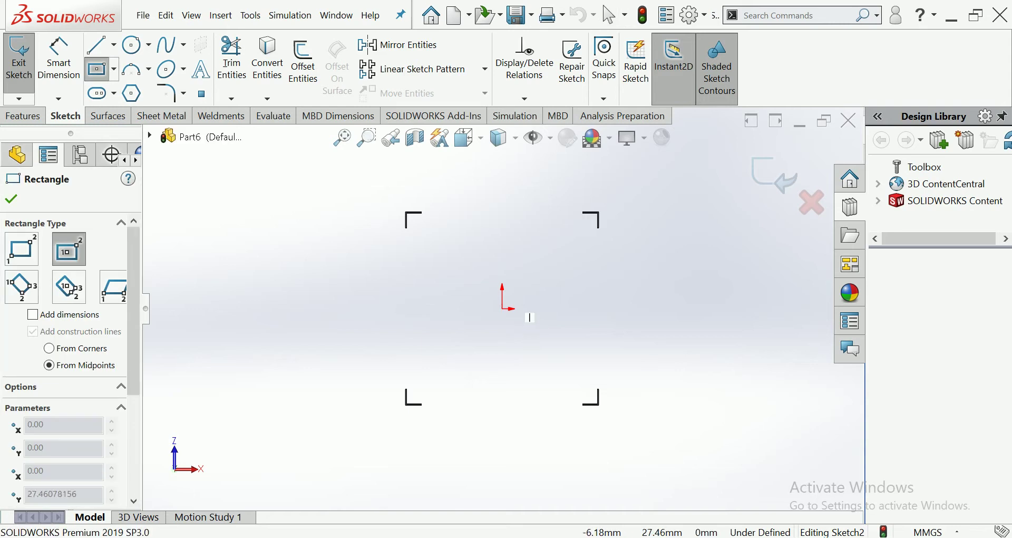
left_click(503, 308)
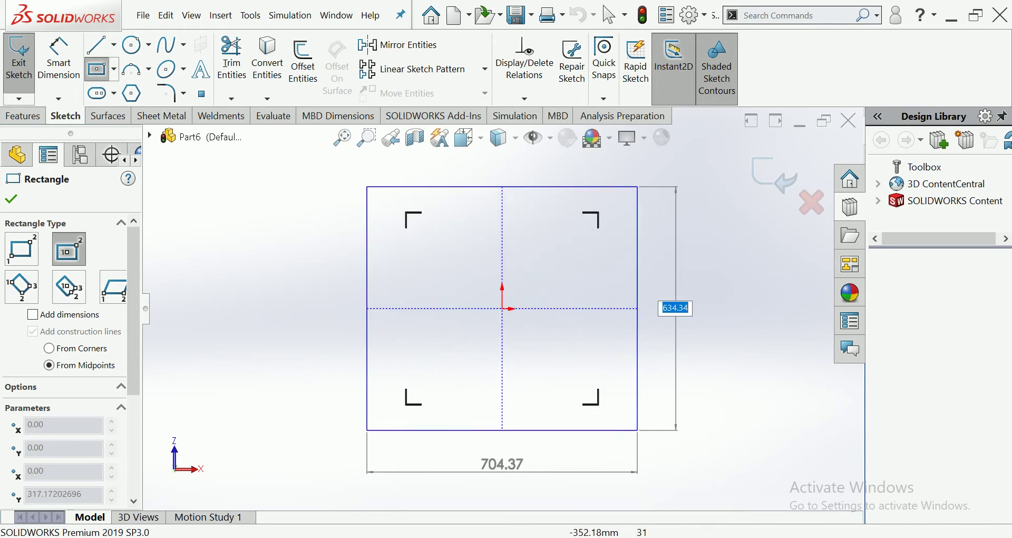
left_click(637, 431)
key("Escape")
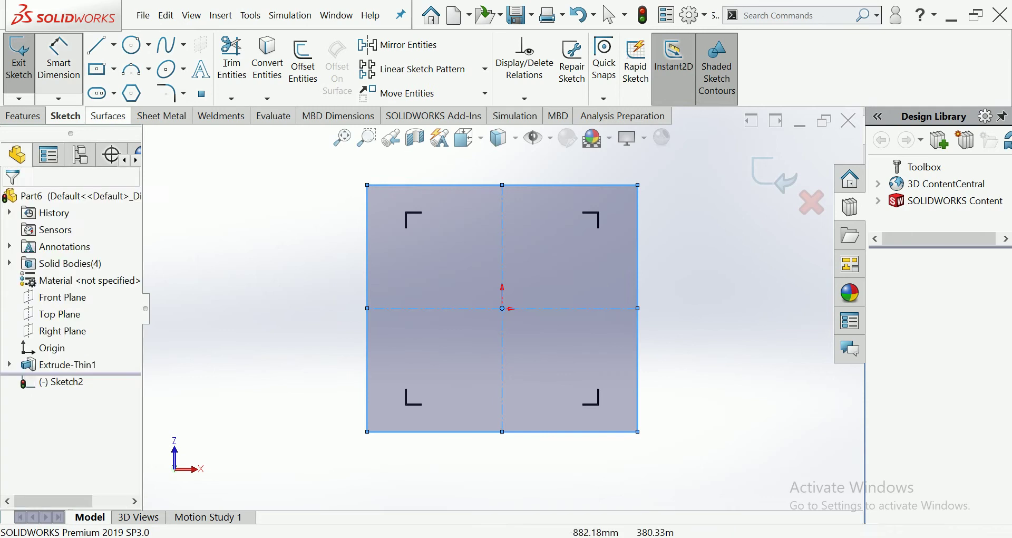
left_click(367, 316)
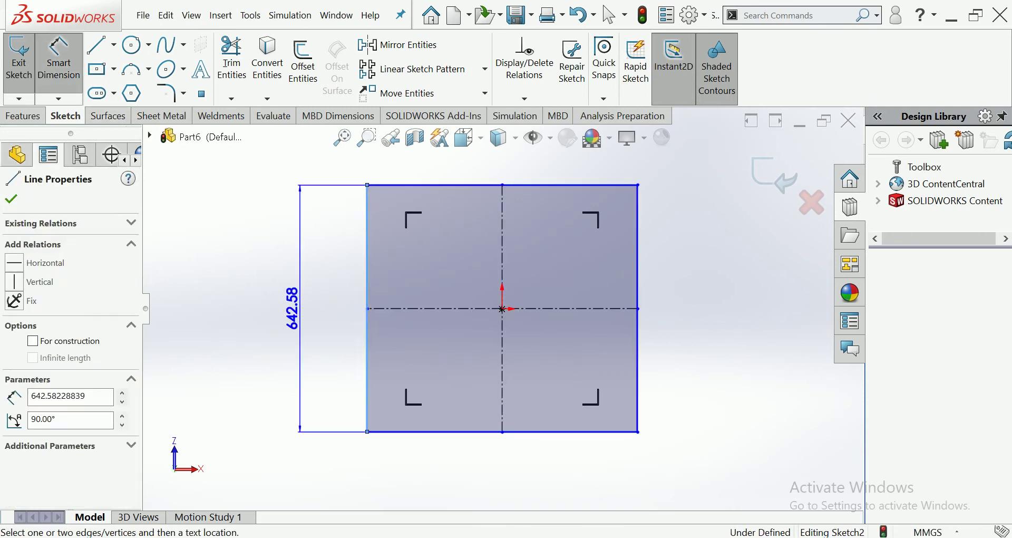
Dimension the rectangle's left side to 650 mm and try widths on the bottom side
left_click(292, 309)
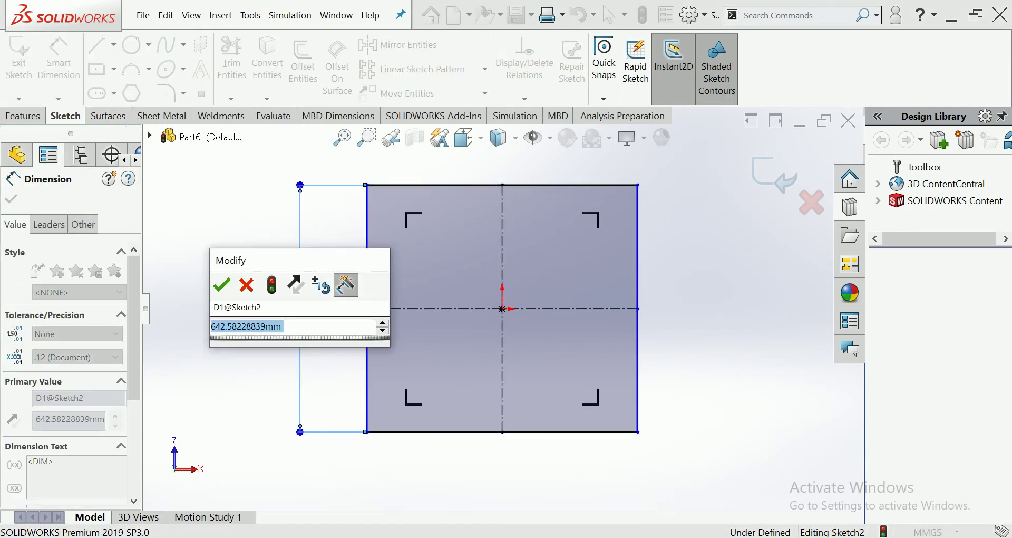
type("650.00mm")
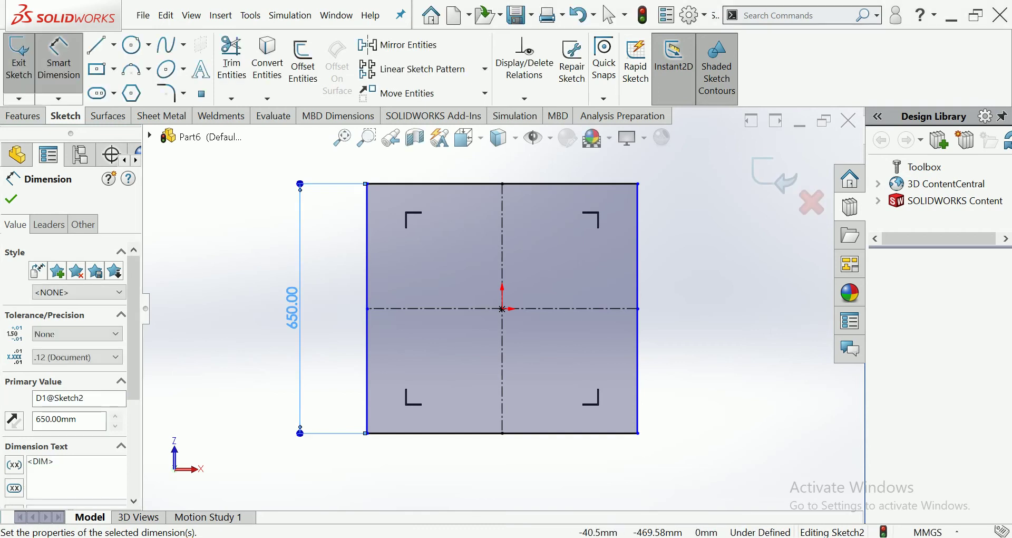
left_click(492, 433)
left_click(492, 463)
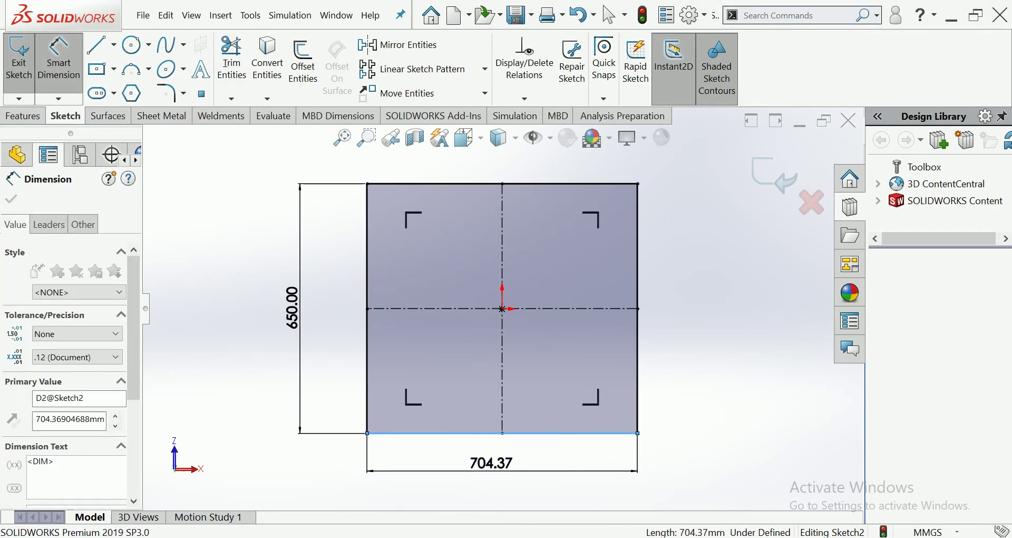
type("60")
key("Escape")
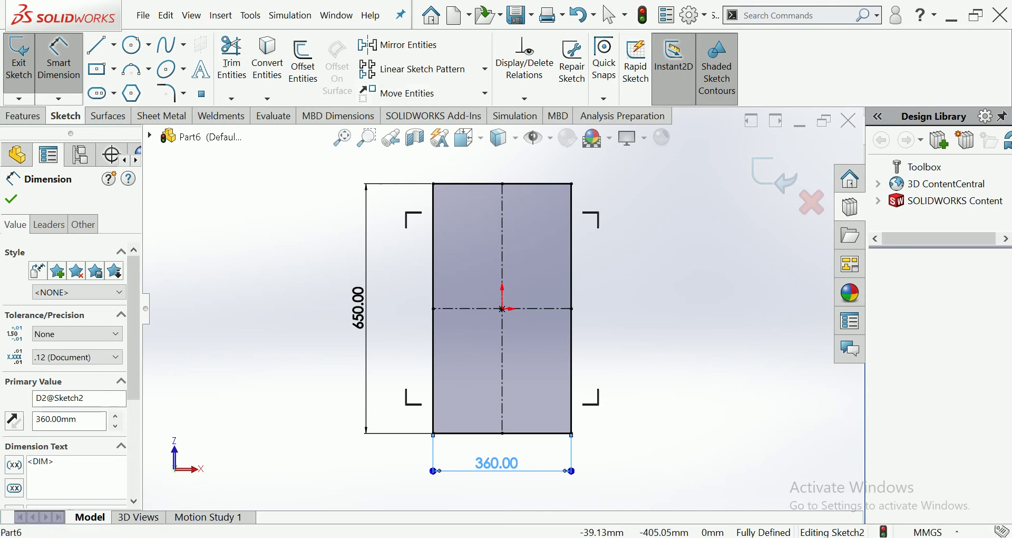
double_click(497, 463)
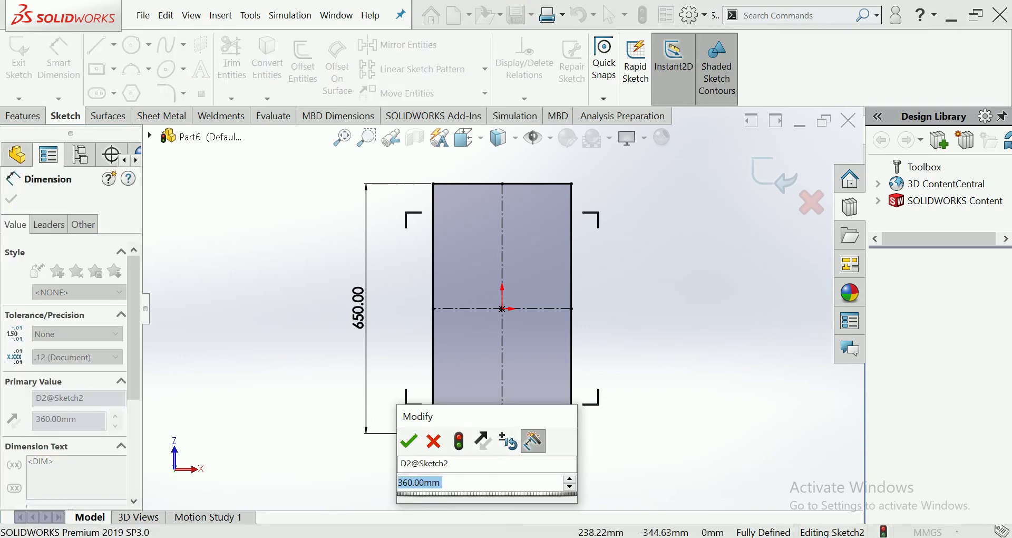
type("460")
key("Return")
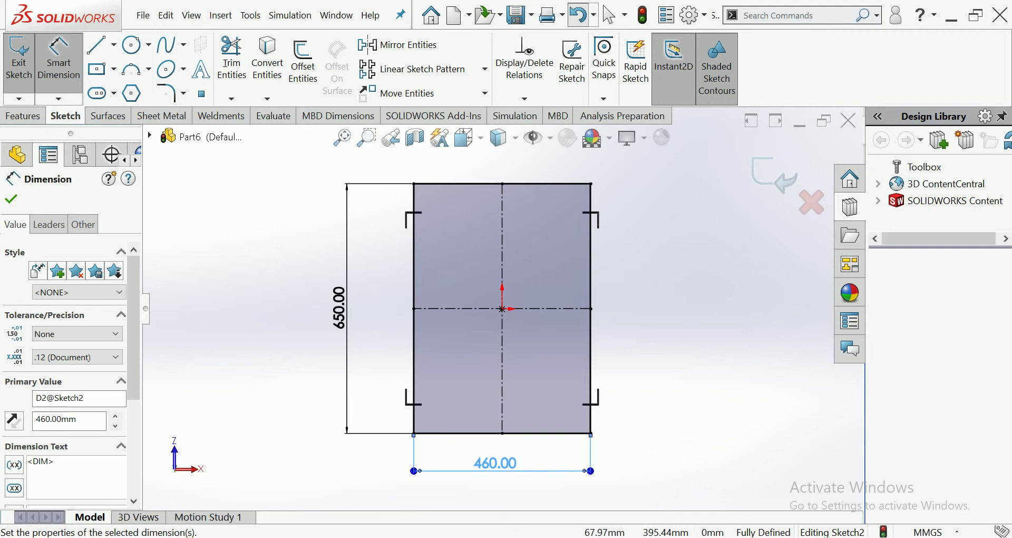
Undo the trial widths and set the rectangle width to 700 mm
left_click(580, 14)
left_click(580, 14)
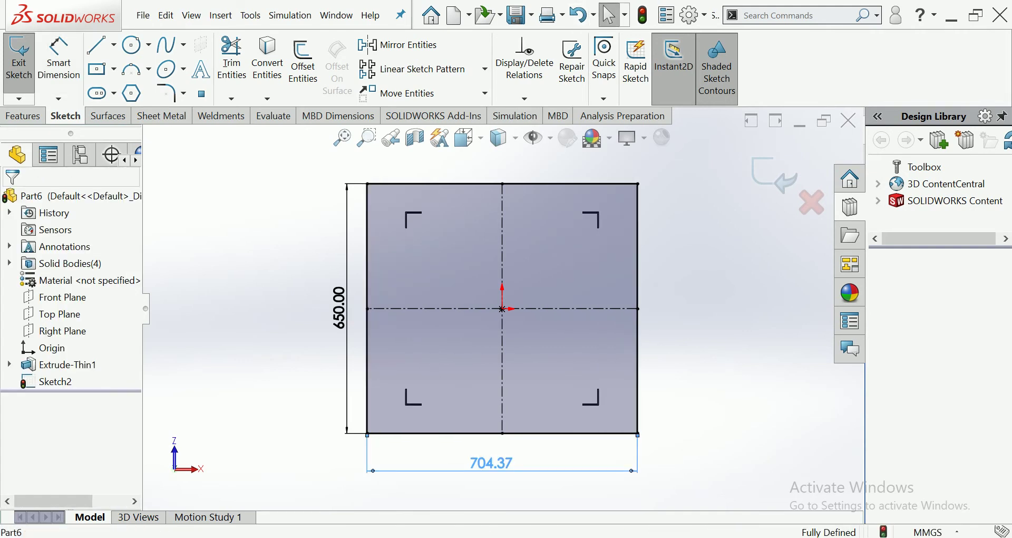
double_click(491, 462)
type("700")
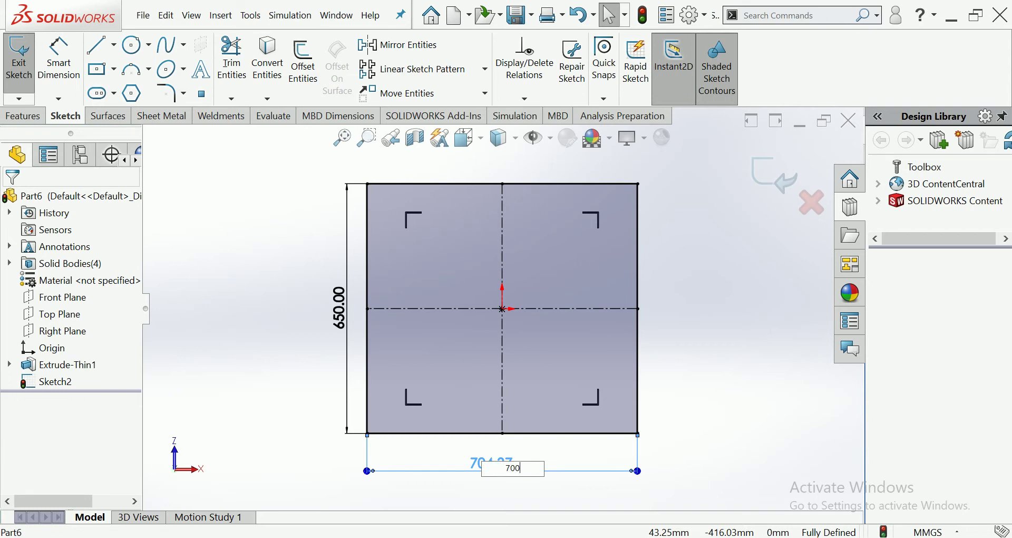
key("Return")
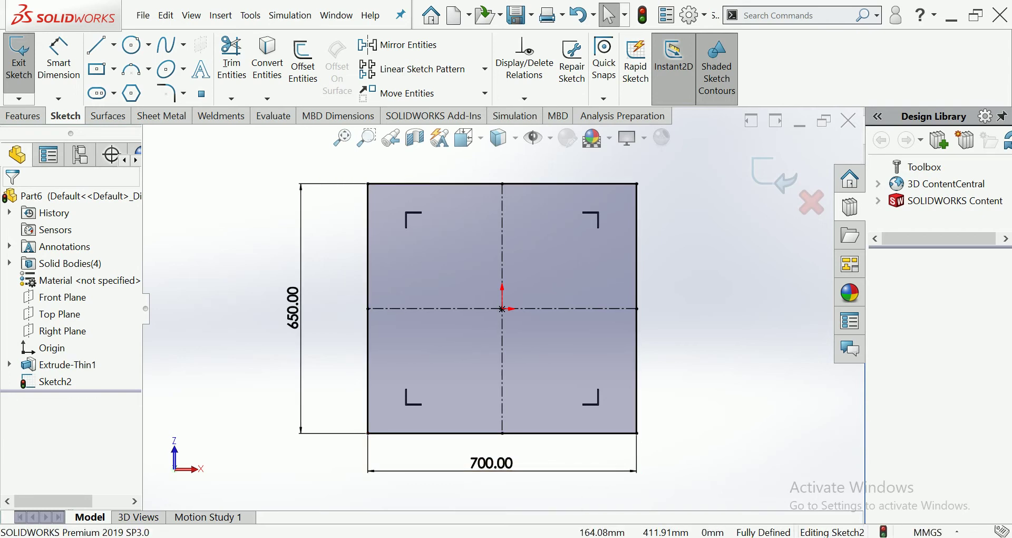
left_click(23, 116)
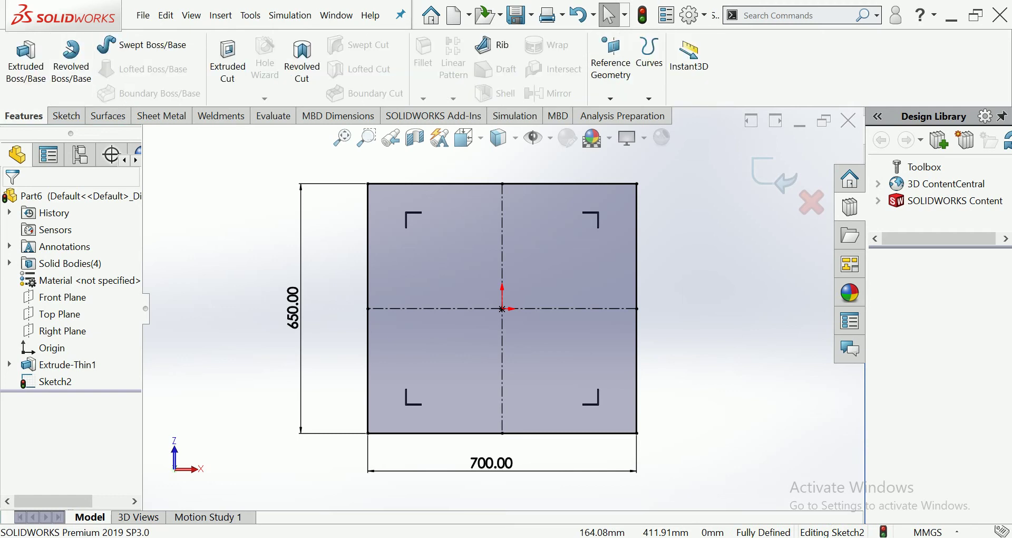
Extrude the 650 by 700 mm rectangle 16 mm deep as the base plate
middle_click_drag(501, 317, 606, 237)
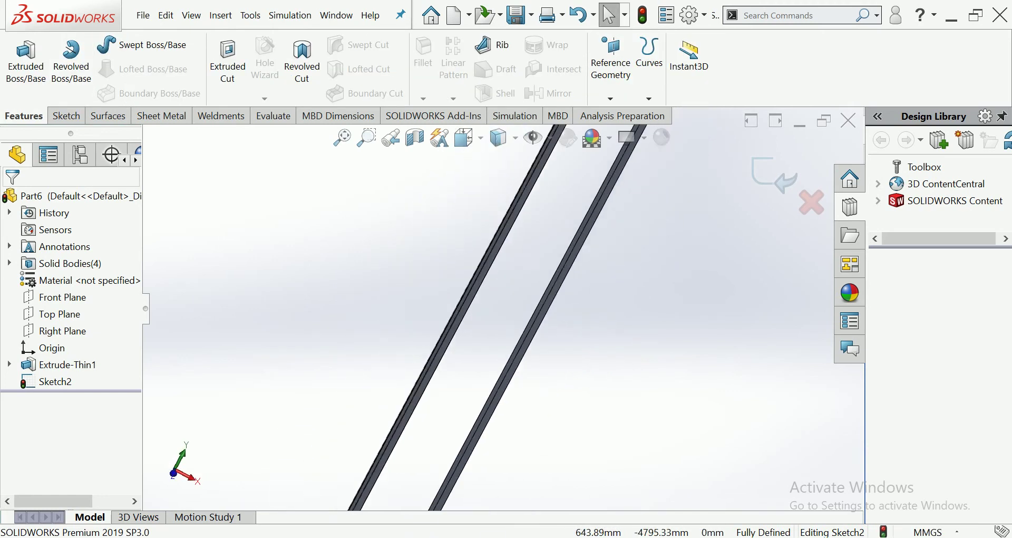
middle_click_drag(501, 290, 464, 237)
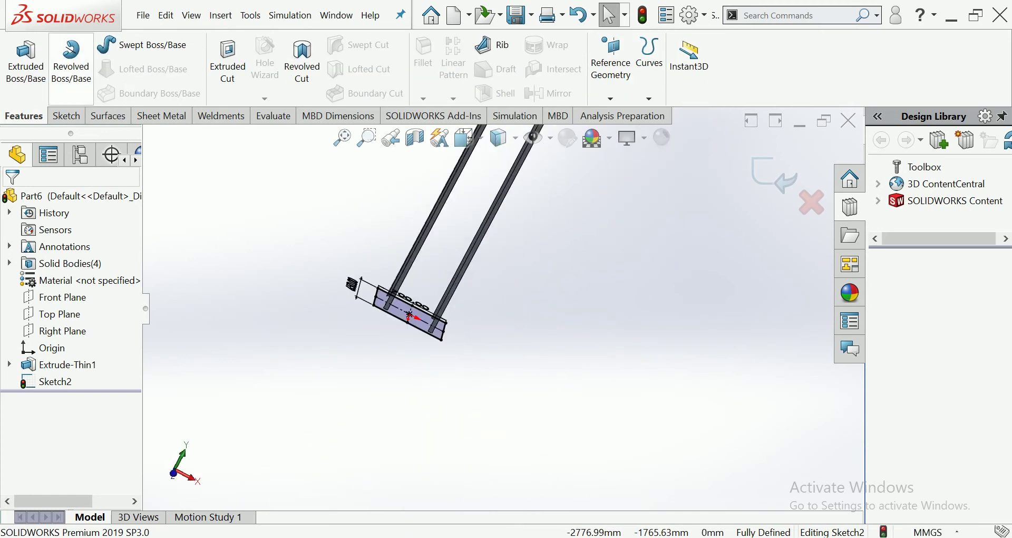
left_click(26, 60)
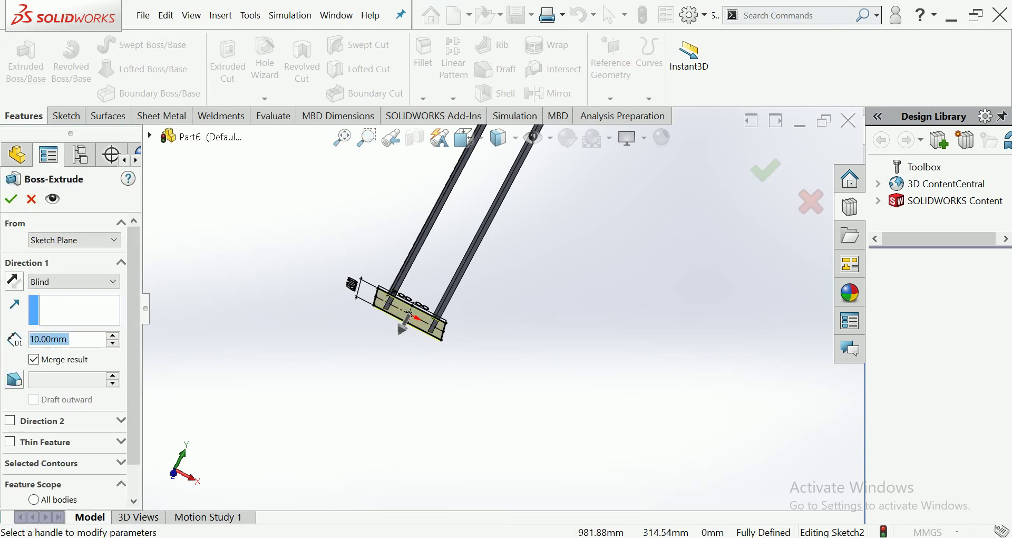
scroll(409, 314, "down", 5)
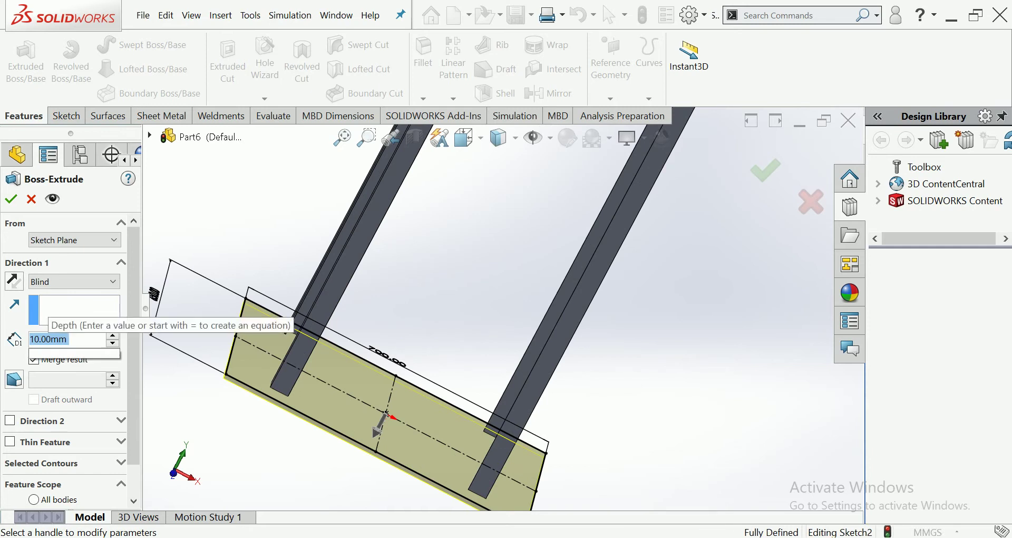
left_click_drag(154, 293, 153, 292)
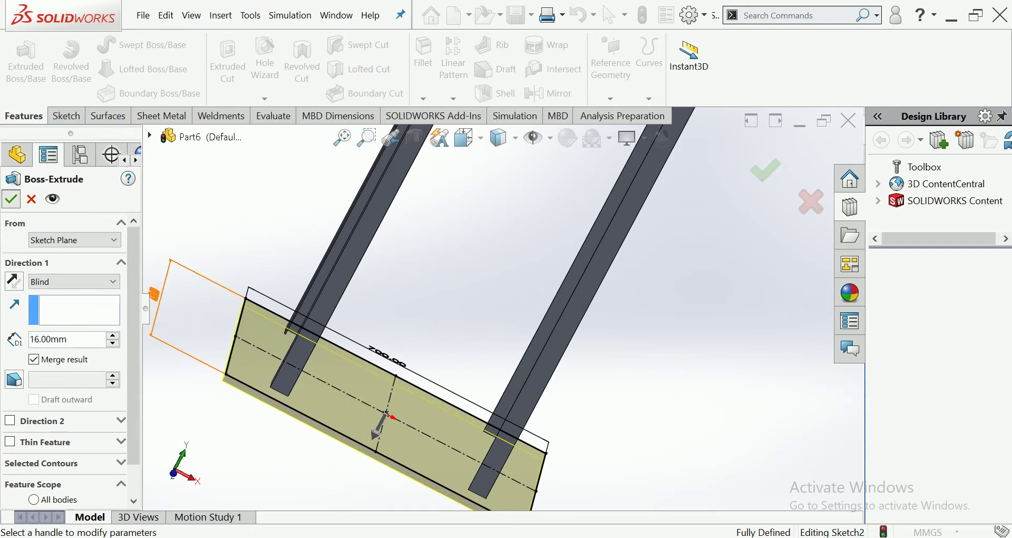
left_click(11, 199)
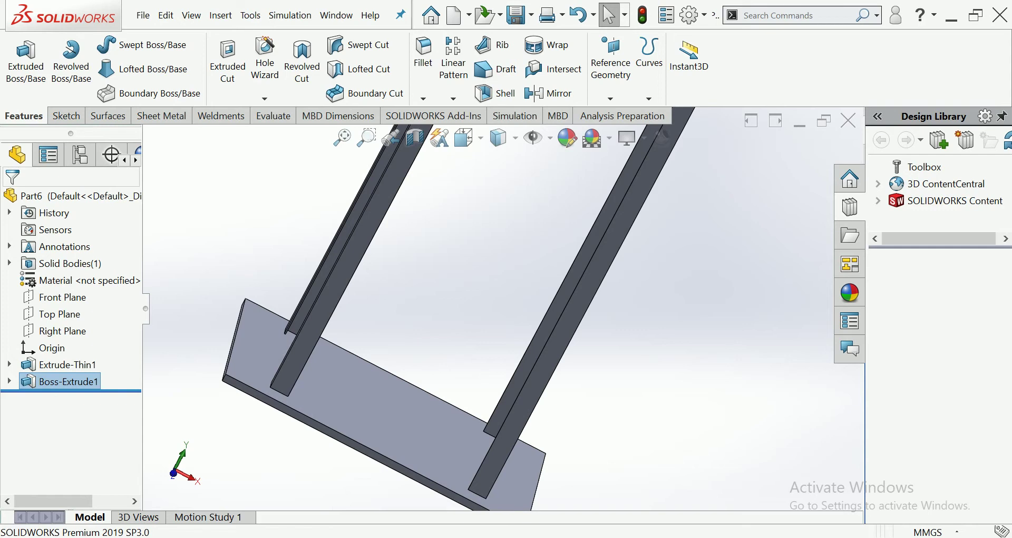
scroll(510, 304, "up", 4)
scroll(510, 304, "up", 3)
scroll(510, 305, "up", 2)
key("ctrl+7")
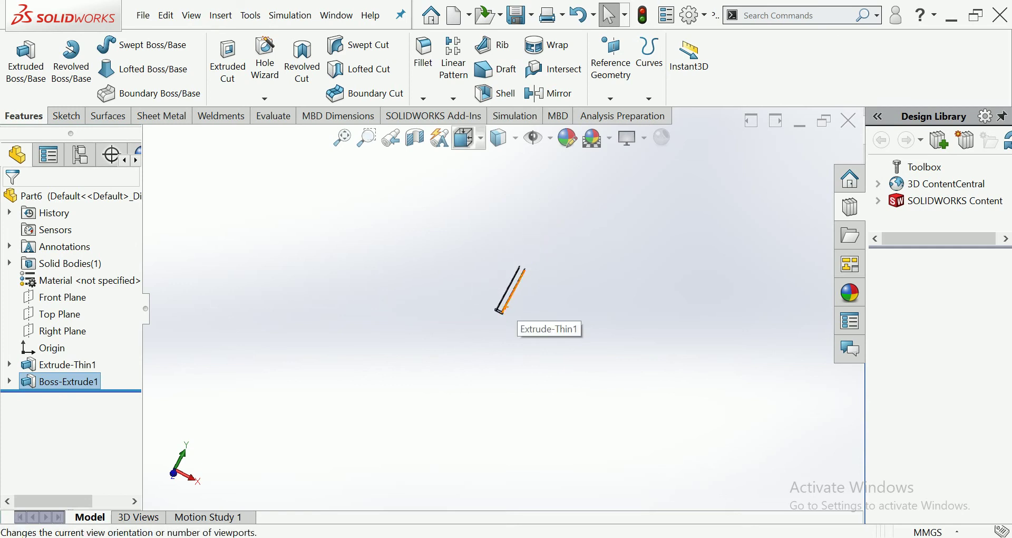
left_click(464, 137)
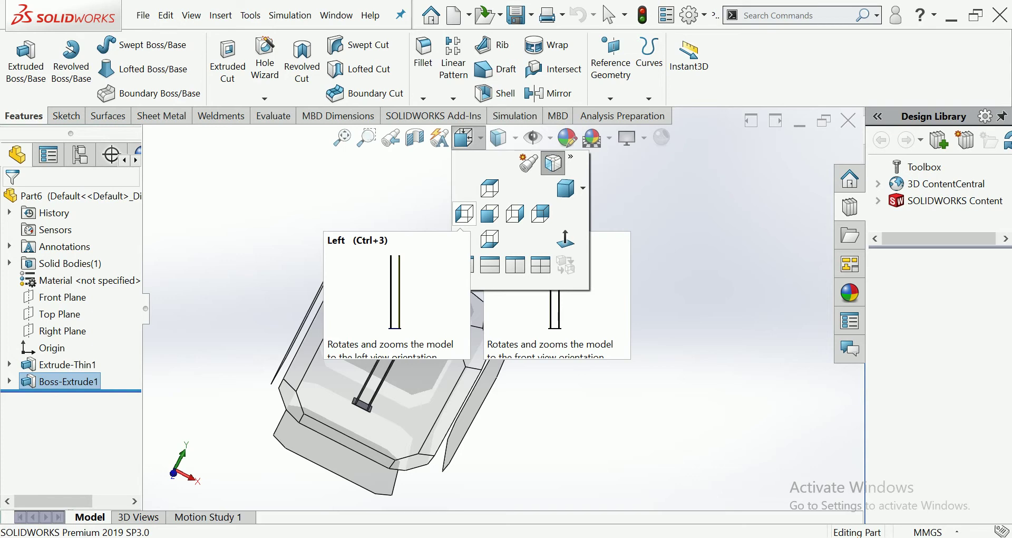
left_click(464, 213)
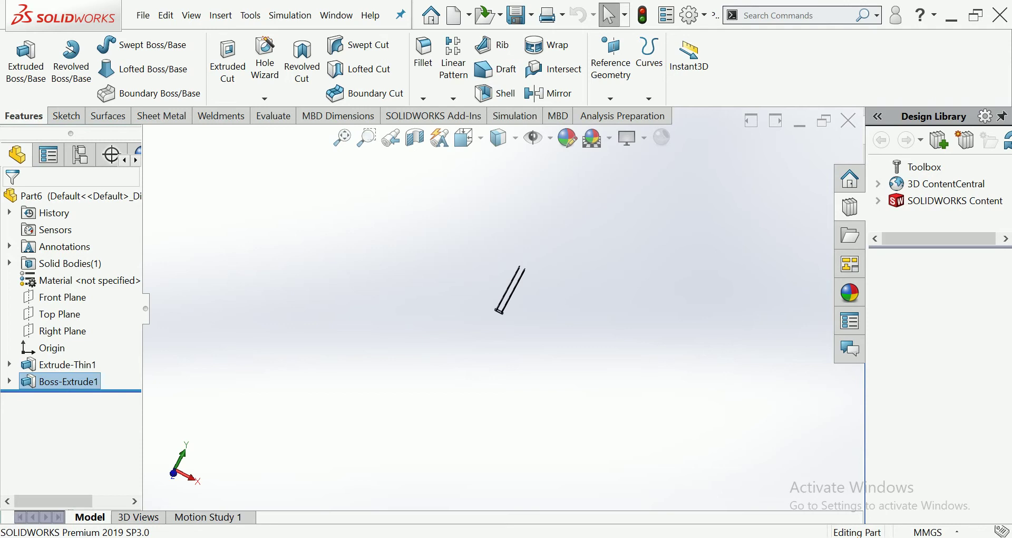
key("Left")
key("Left")
key("Left")
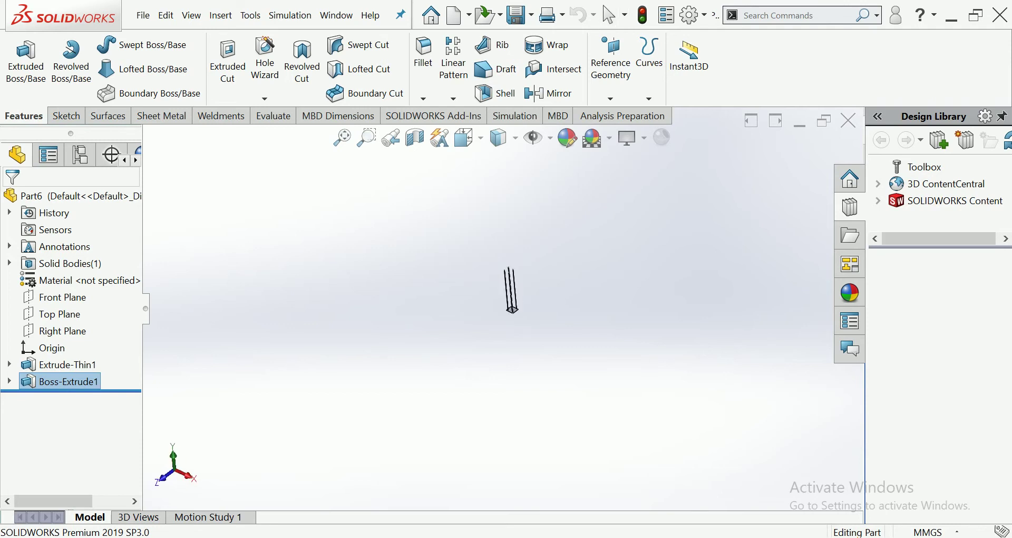
key("Left")
key("shift+z")
key("shift+z")
key("shift+z")
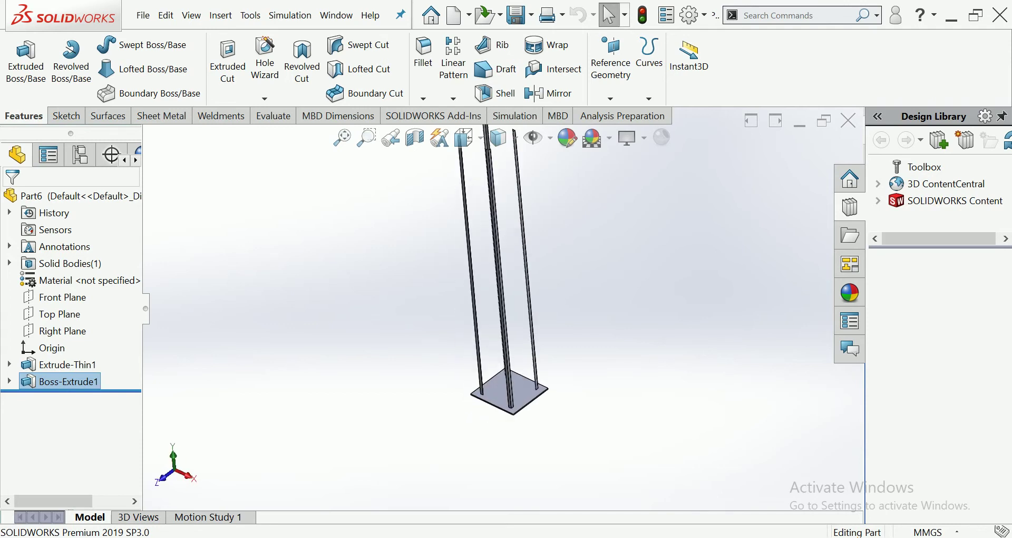
left_click(514, 389)
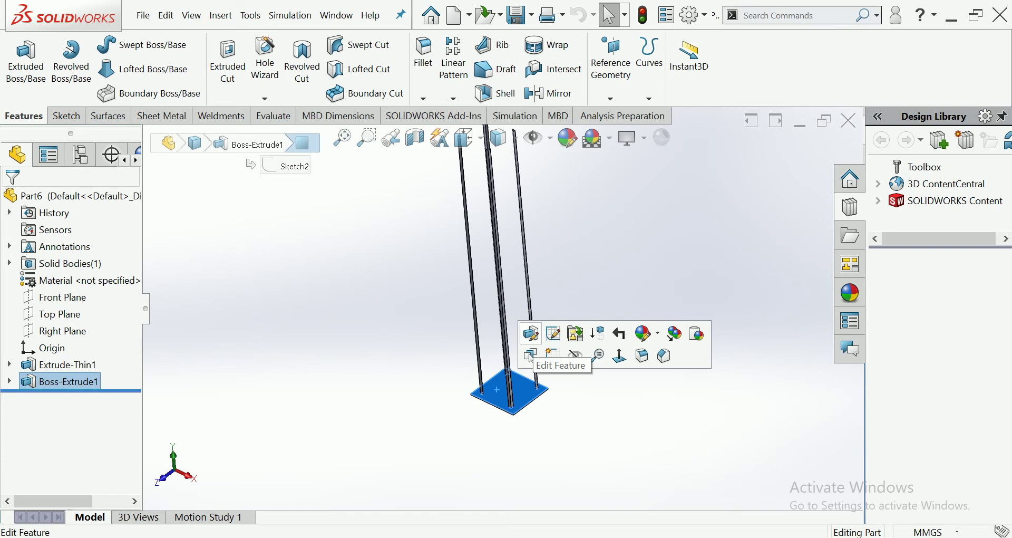
key("Escape")
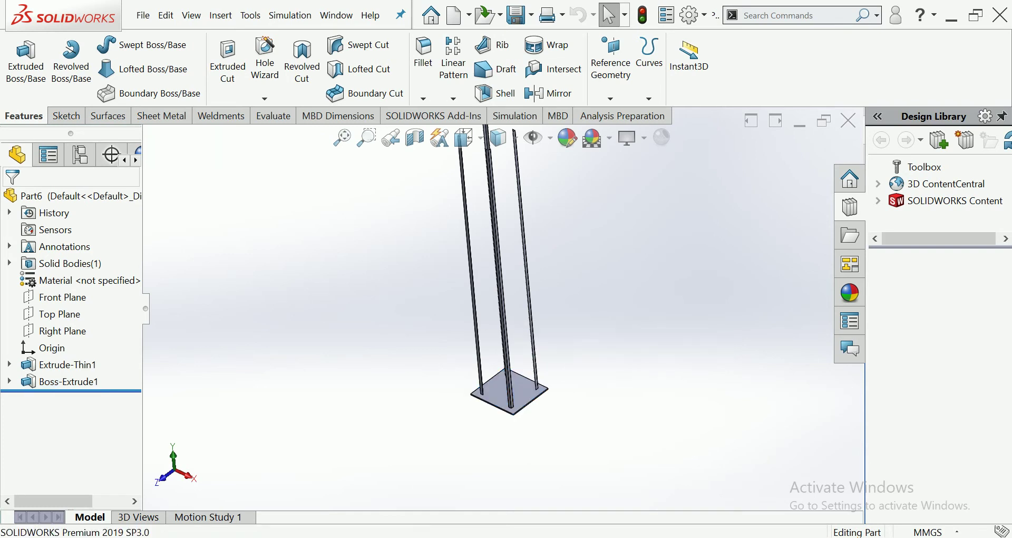
key("Up")
key("Up")
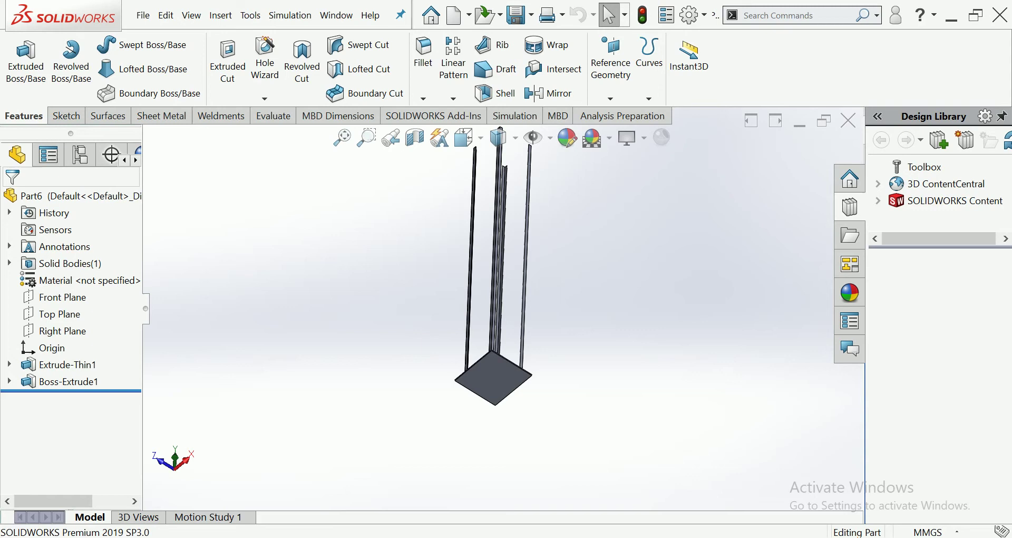
key("ctrl+4")
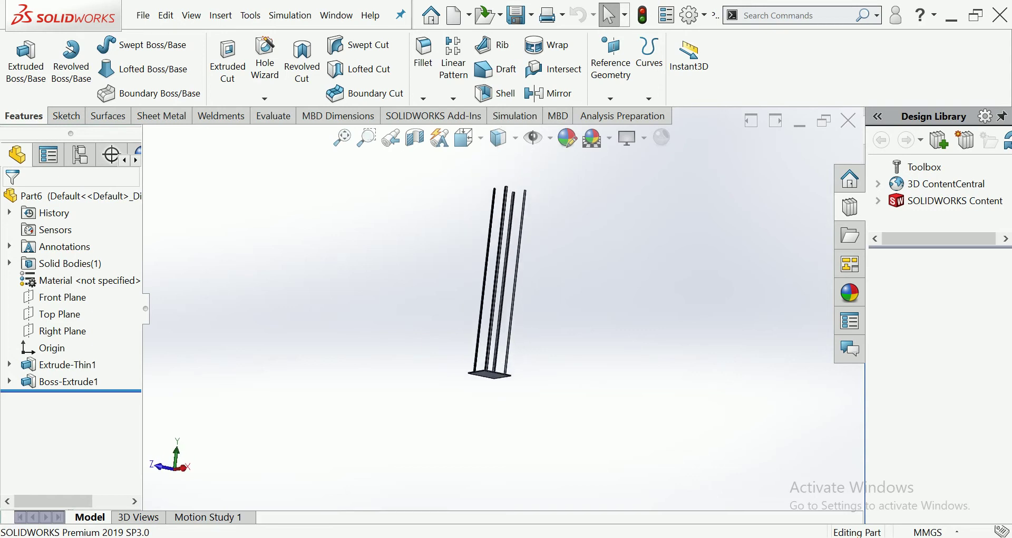
key("f")
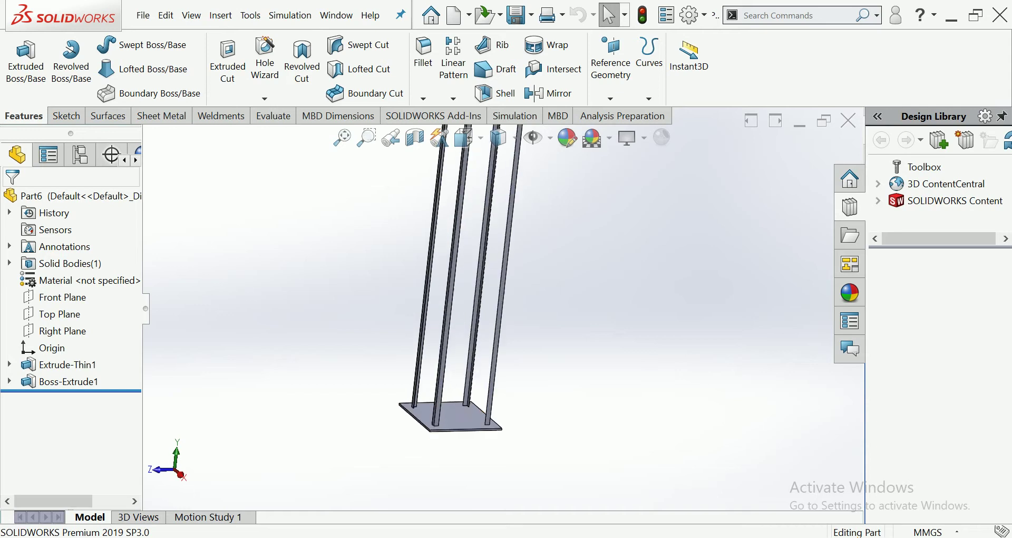
left_click(446, 395)
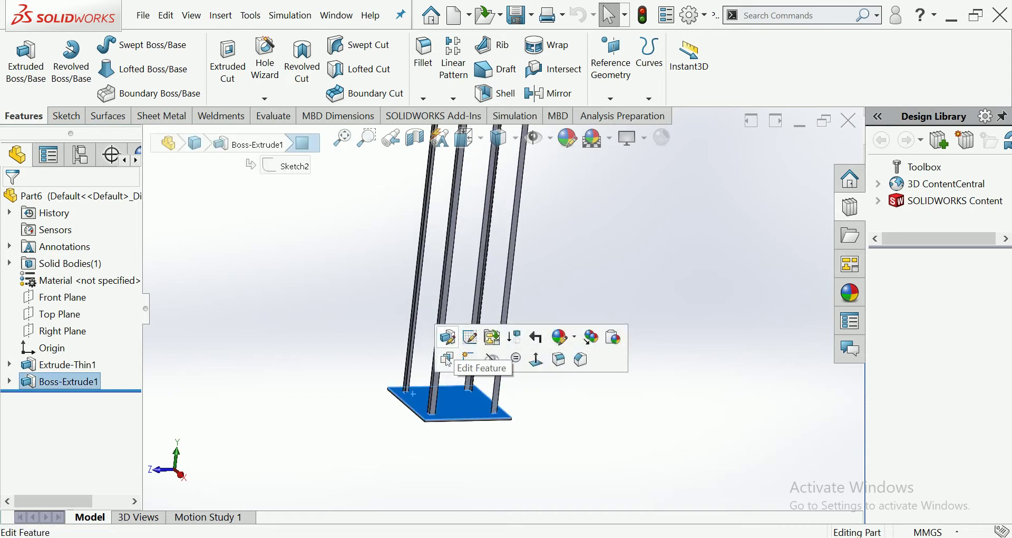
left_click(448, 337)
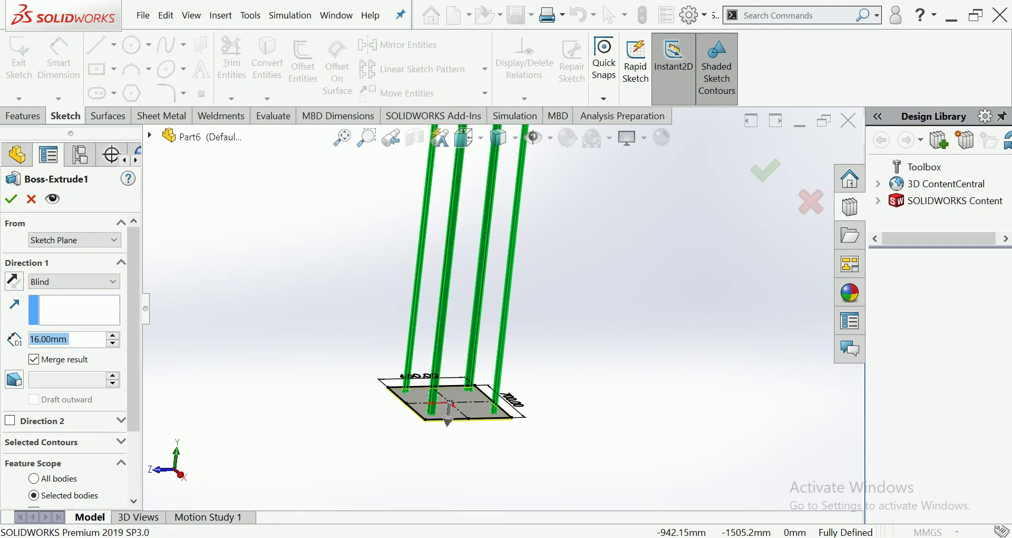
scroll(517, 280, "up", 3)
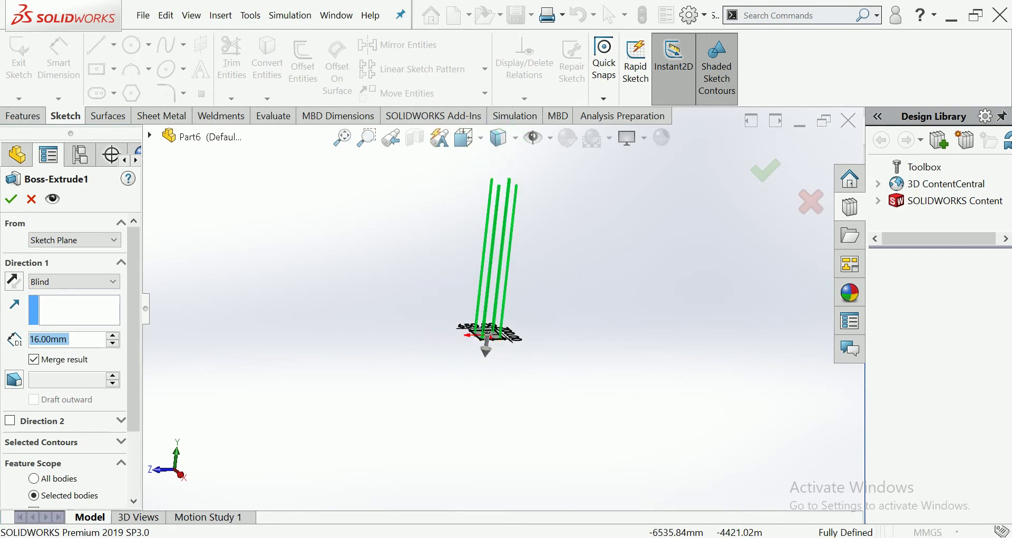
scroll(527, 269, "down", 1)
scroll(527, 269, "down", 1)
scroll(527, 269, "down", 1)
middle_click_drag(438, 264, 437, 343)
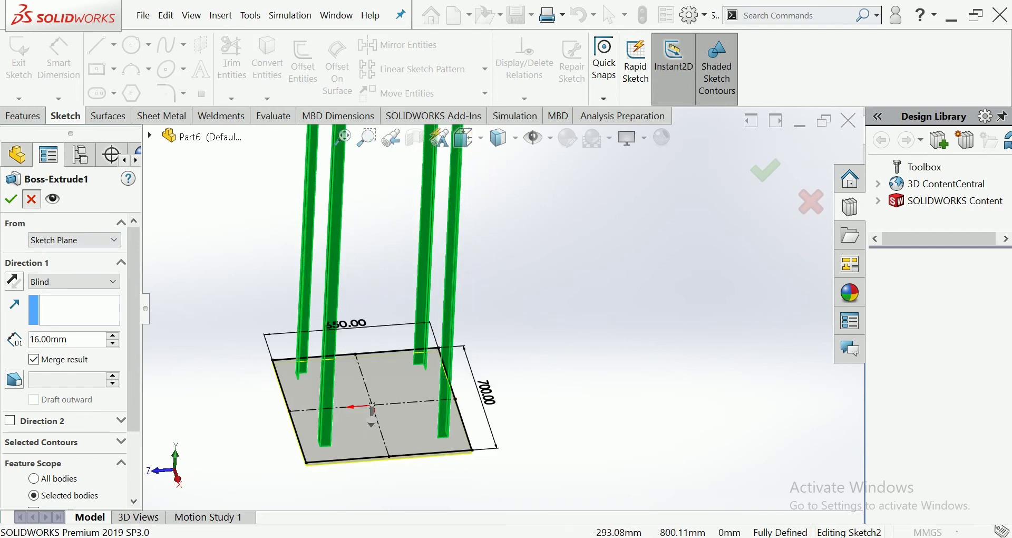
left_click(10, 199)
middle_click_drag(438, 263, 438, 327)
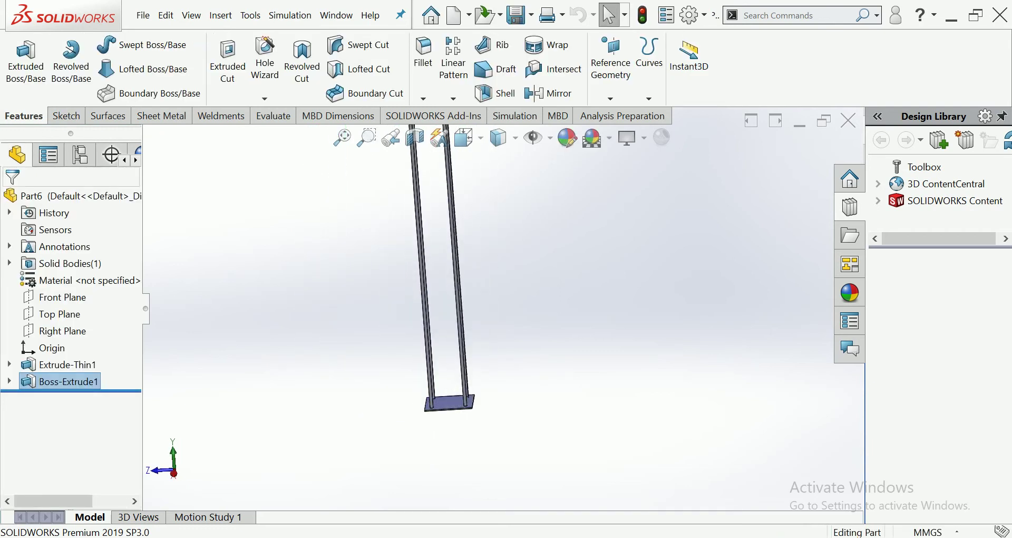
View the legs and base plate from the Front and zoom in to inspect them
scroll(503, 311, "up", 3)
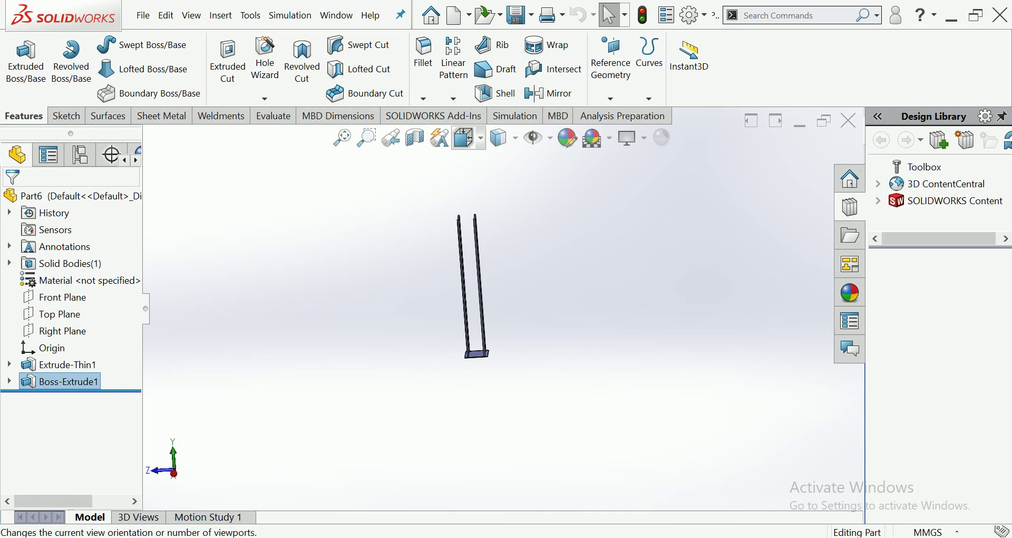
left_click(468, 138)
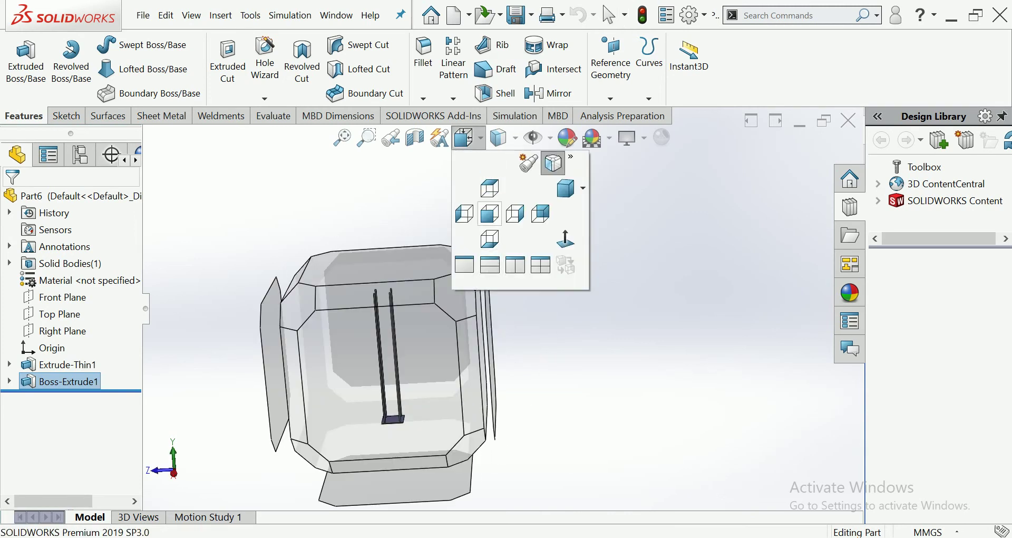
left_click(492, 213)
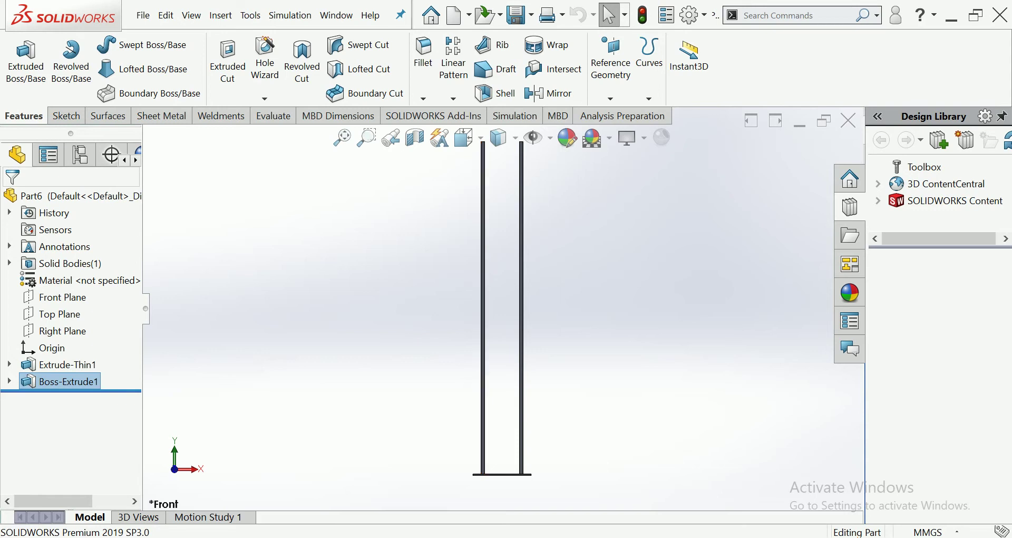
key("Escape")
scroll(503, 307, "up", 2)
scroll(502, 308, "up", 2)
scroll(502, 308, "up", 1)
scroll(502, 308, "up", 2)
scroll(503, 308, "up", 2)
scroll(533, 292, "down", 3)
scroll(532, 291, "down", 2)
scroll(531, 294, "down", 1)
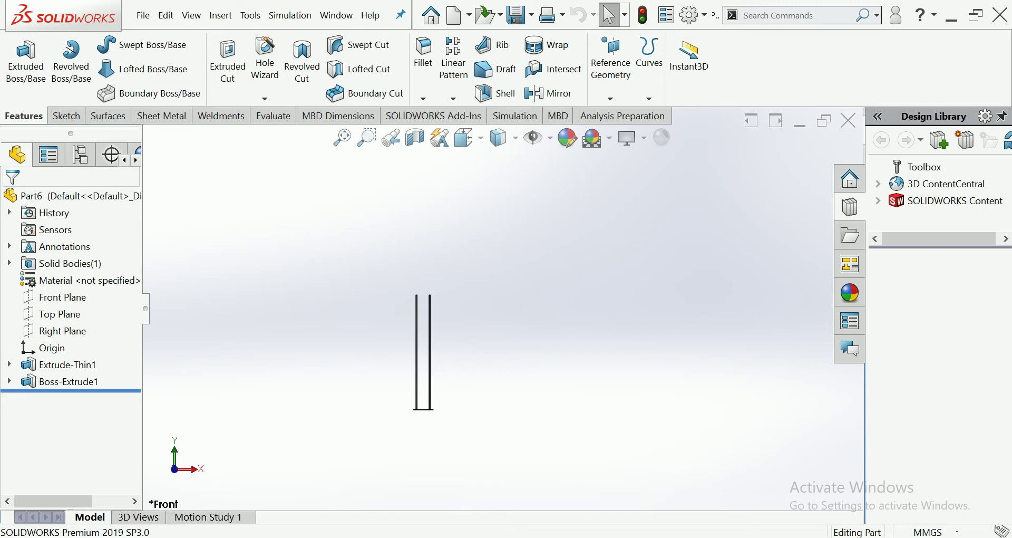
Check the base plate in 3D, return to Front view, and list pattern types
key("Left")
key("Left")
key("Up")
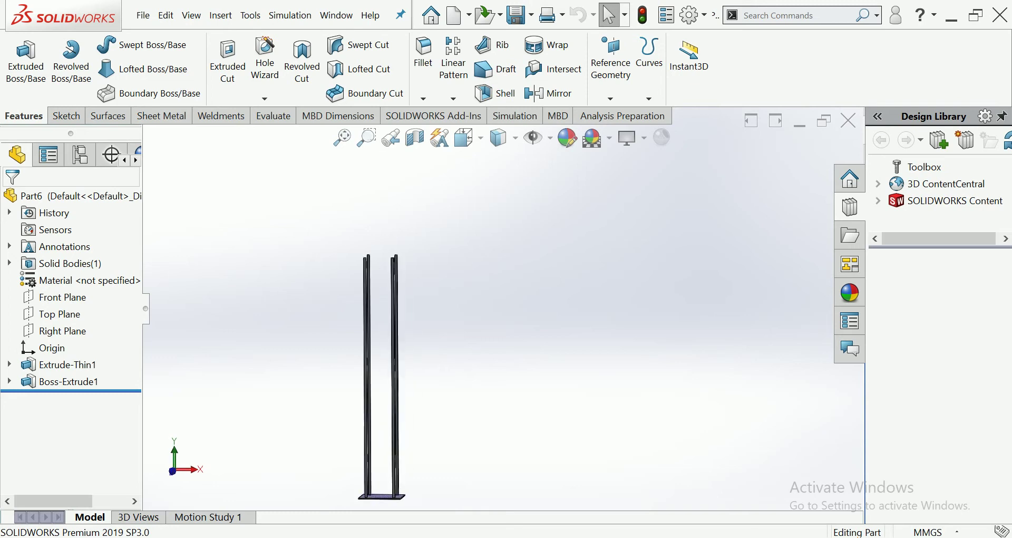
scroll(352, 482, "down", 3)
left_click(422, 490)
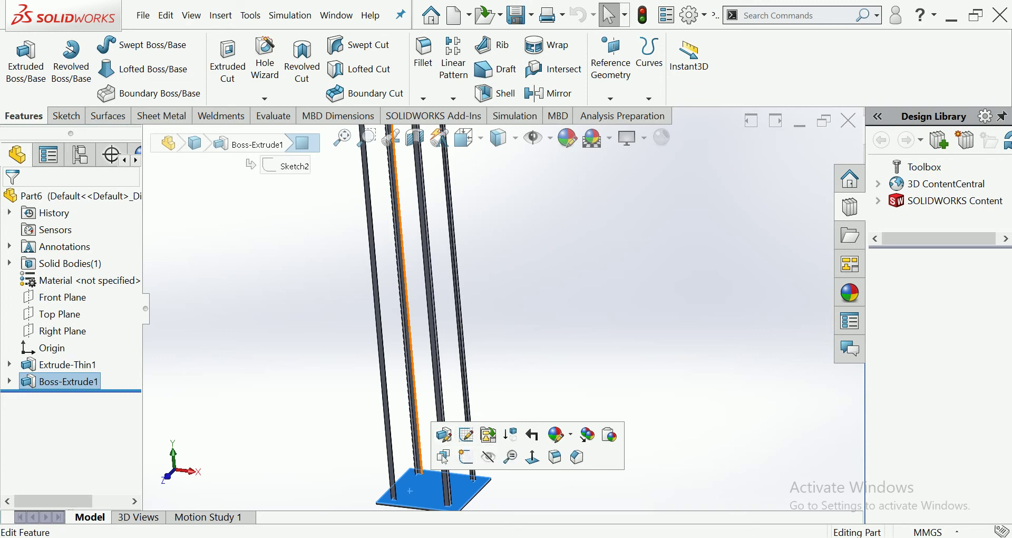
left_click(444, 456)
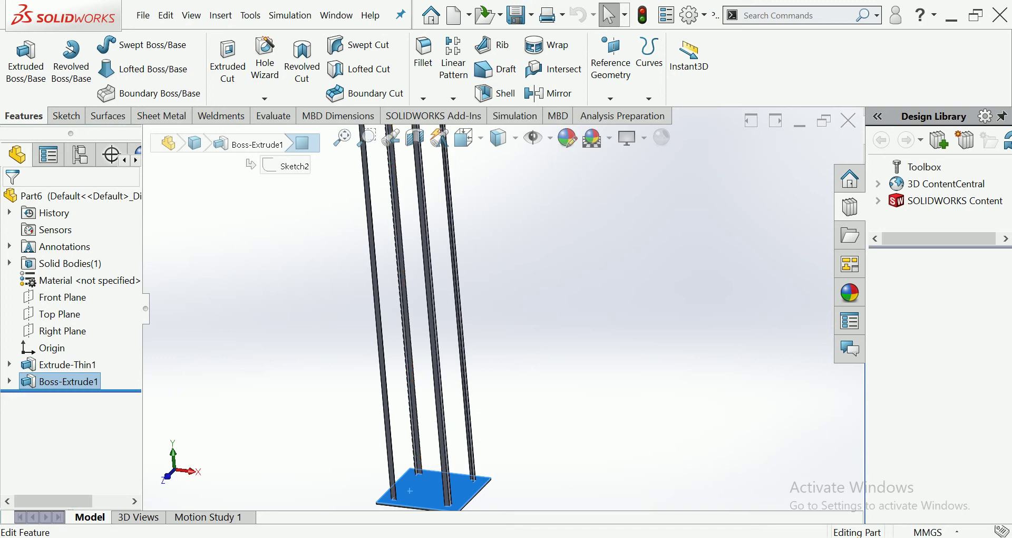
key("Escape")
key("f")
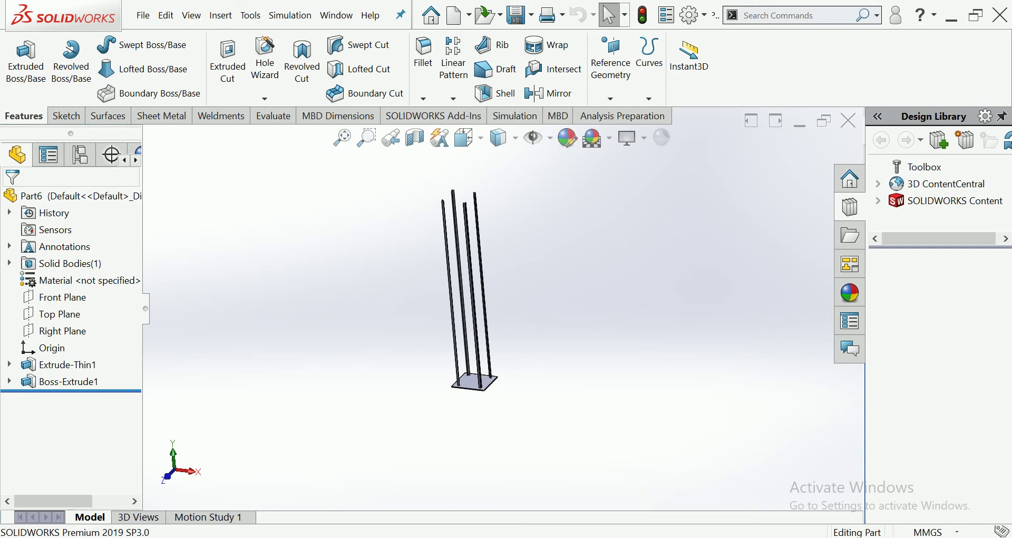
left_click(463, 138)
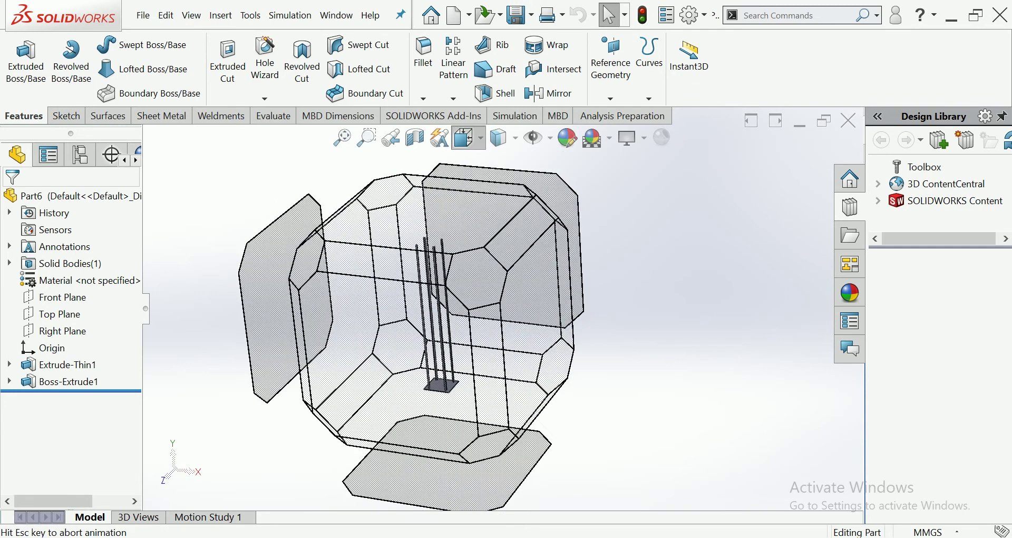
left_click(489, 212)
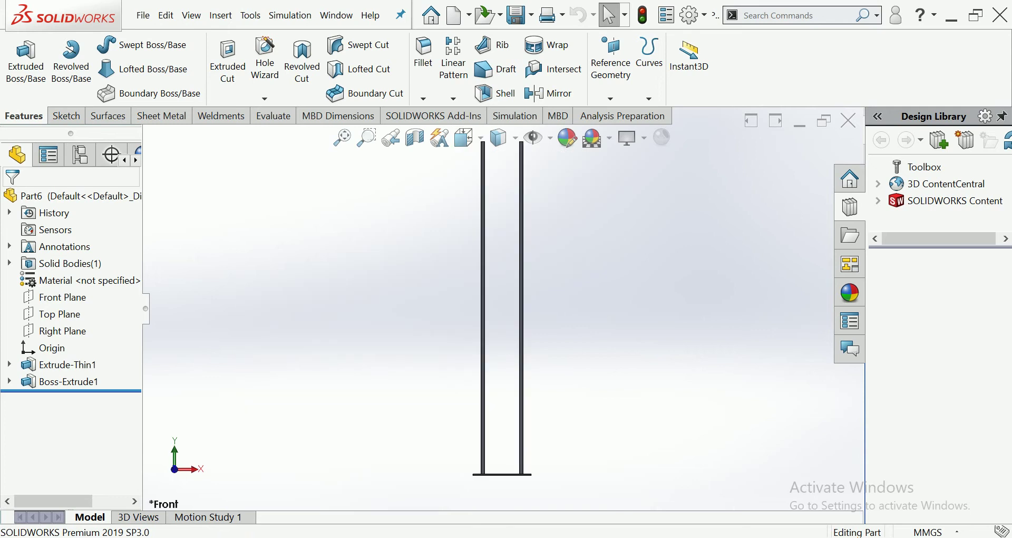
left_click(453, 98)
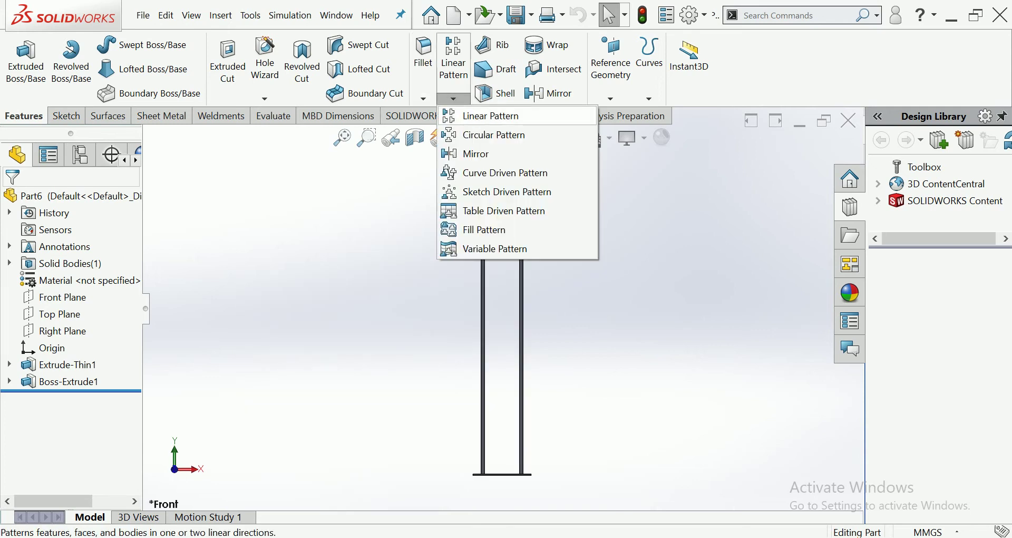
Begin a Linear Pattern along two base edges, then cancel it and zoom out
left_click(491, 115)
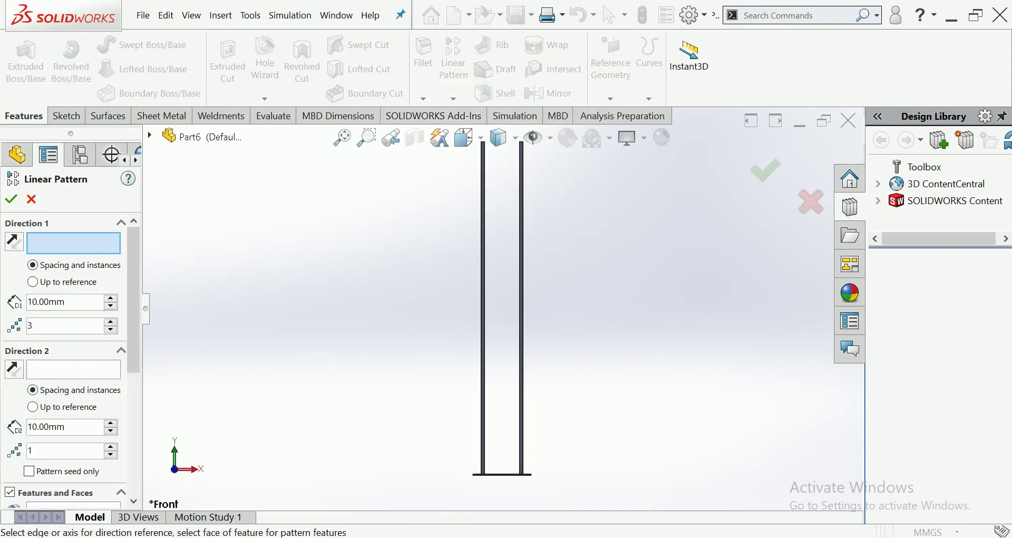
left_click(505, 474)
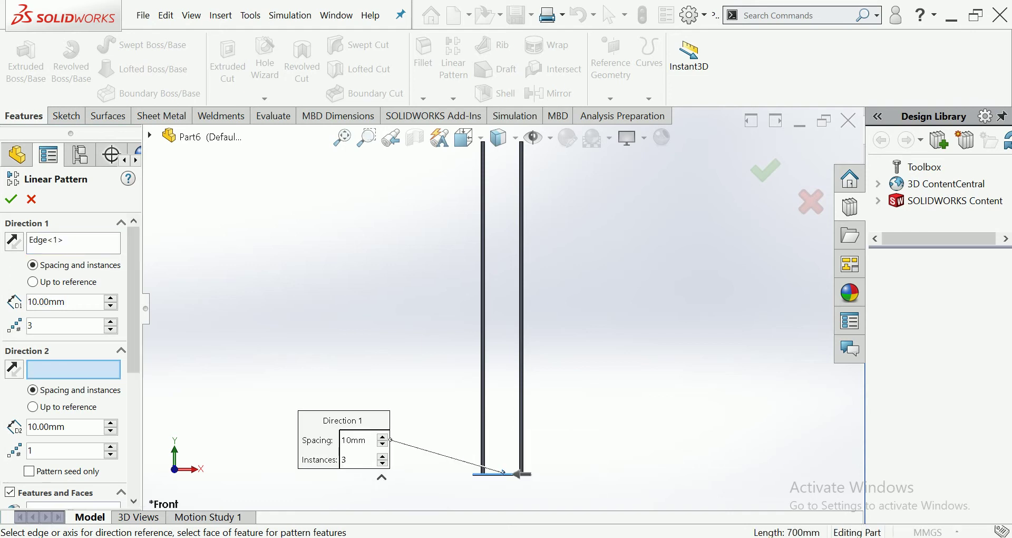
left_click(522, 473)
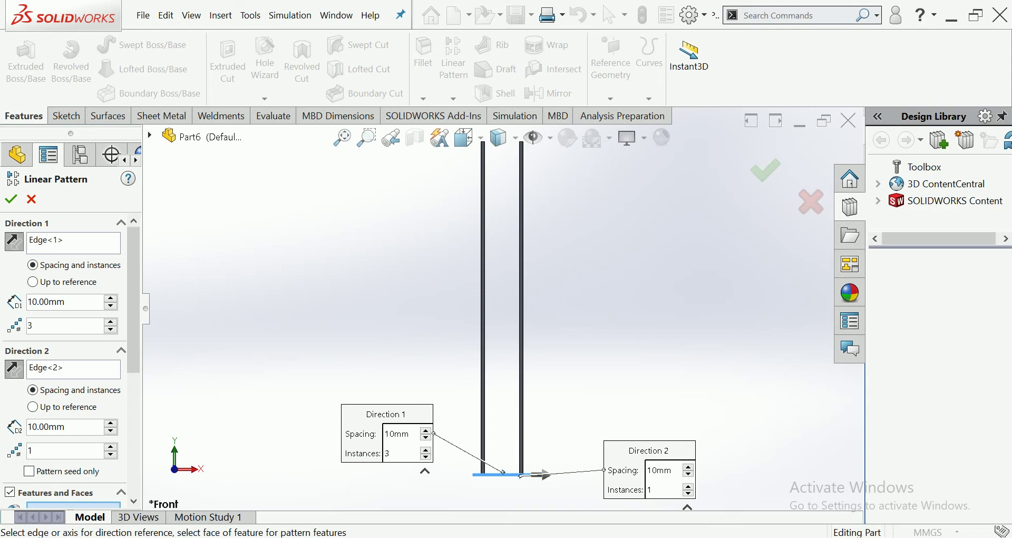
scroll(345, 217, "up", 1)
scroll(345, 217, "up", 1)
scroll(346, 217, "up", 1)
scroll(448, 319, "down", 3)
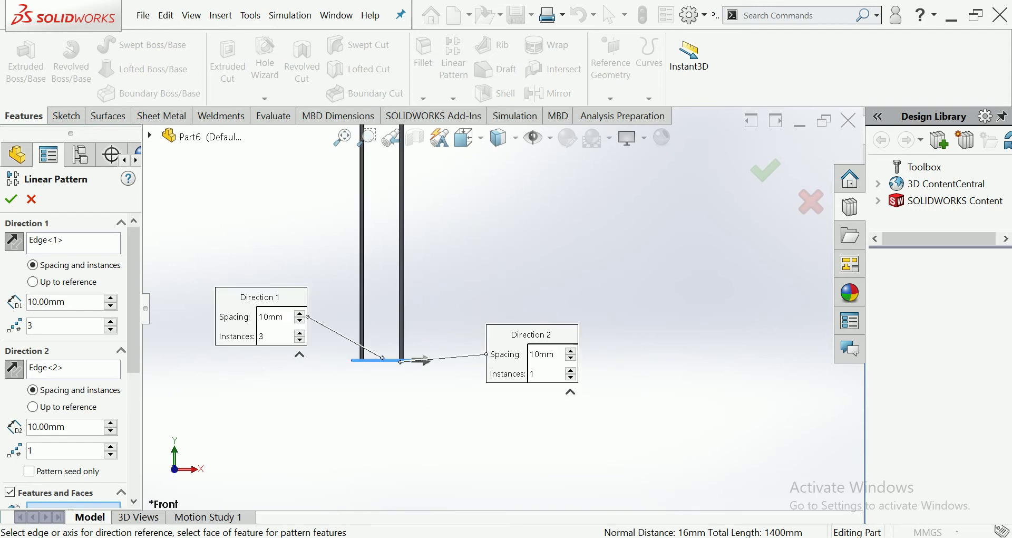
scroll(448, 319, "down", 4)
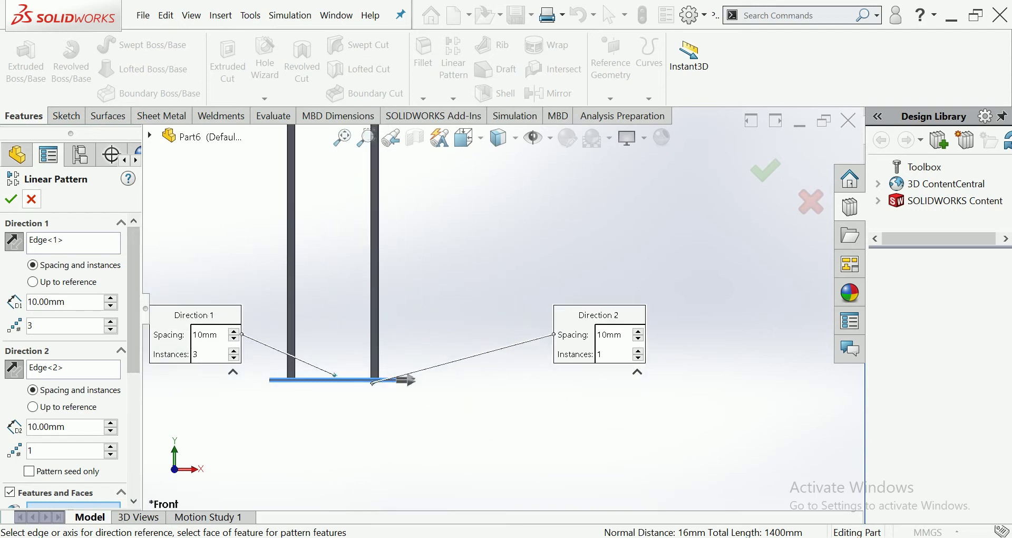
left_click(31, 199)
scroll(504, 307, "up", 2)
scroll(503, 308, "up", 2)
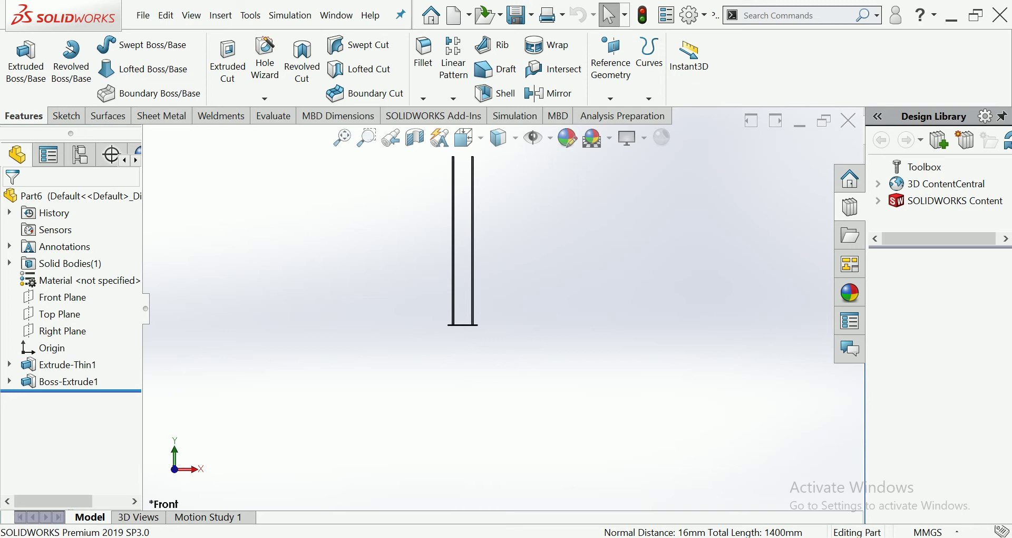
Edit the base plate's Boss-Extrude1 in an oblique view and set its depth to 400 mm
key("Left")
key("Down")
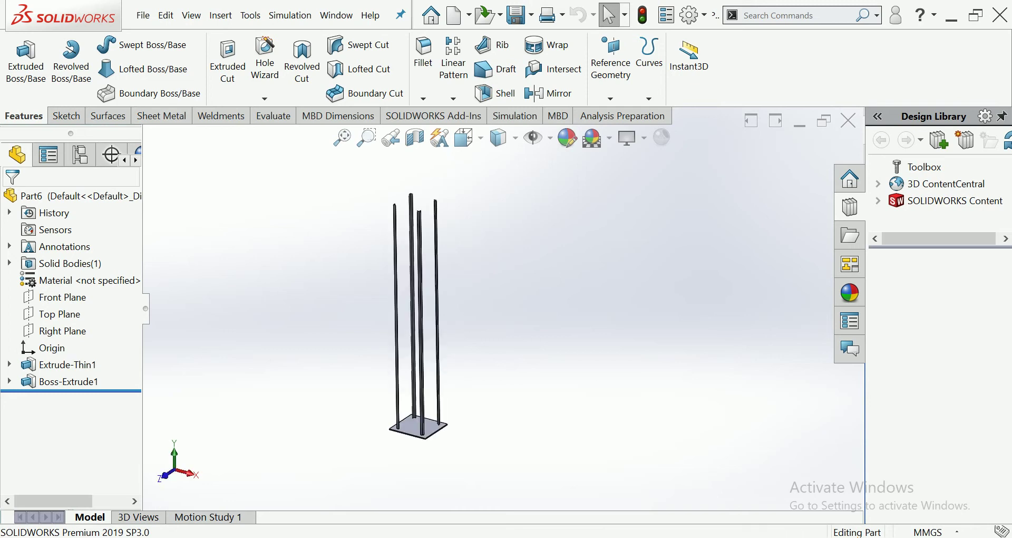
scroll(411, 438, "down", 10)
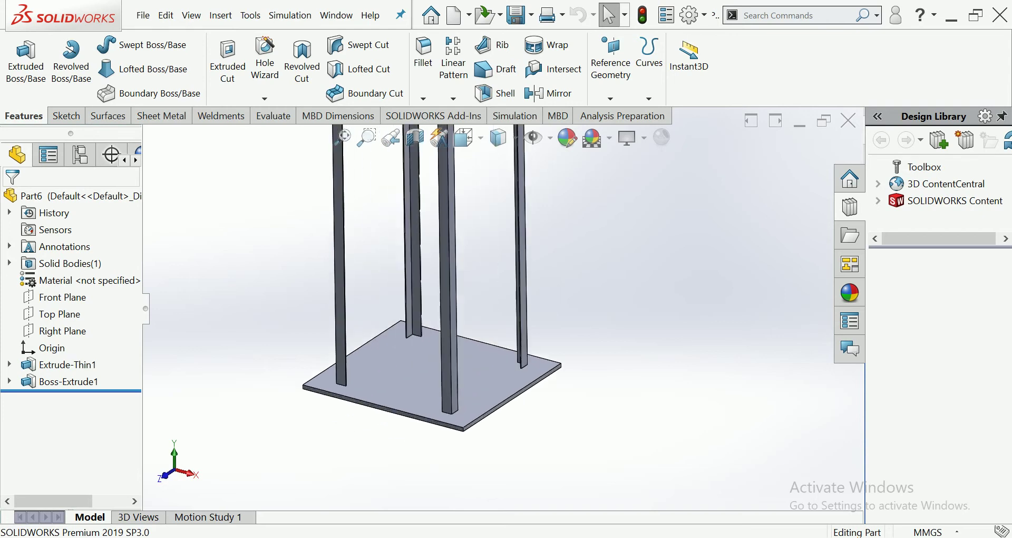
left_click(404, 399)
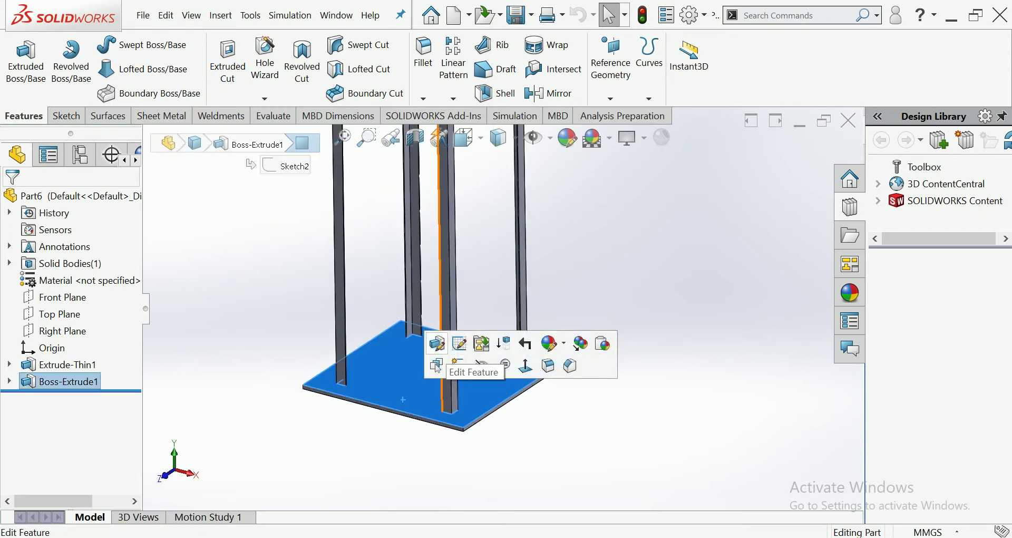
left_click(414, 377)
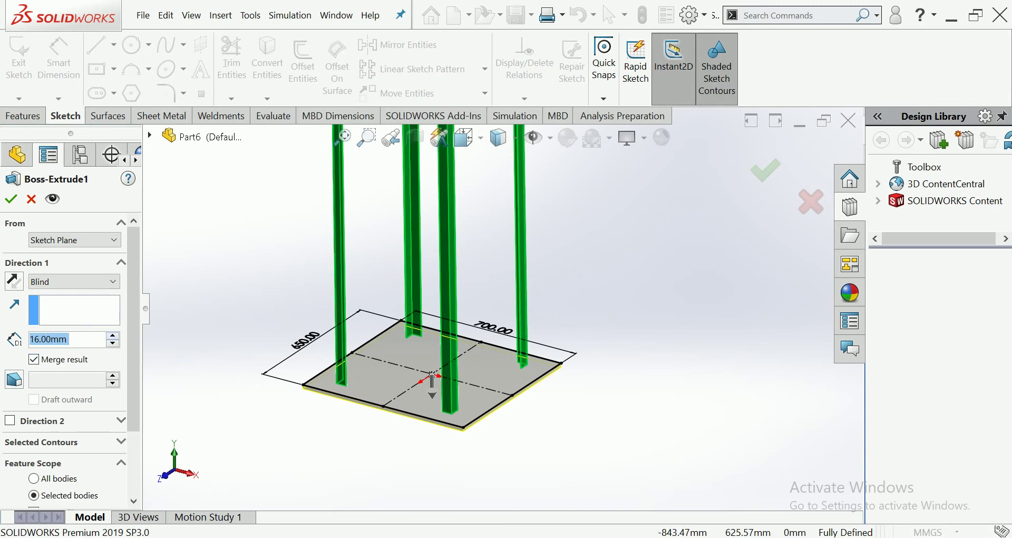
left_click_drag(432, 393, 434, 490)
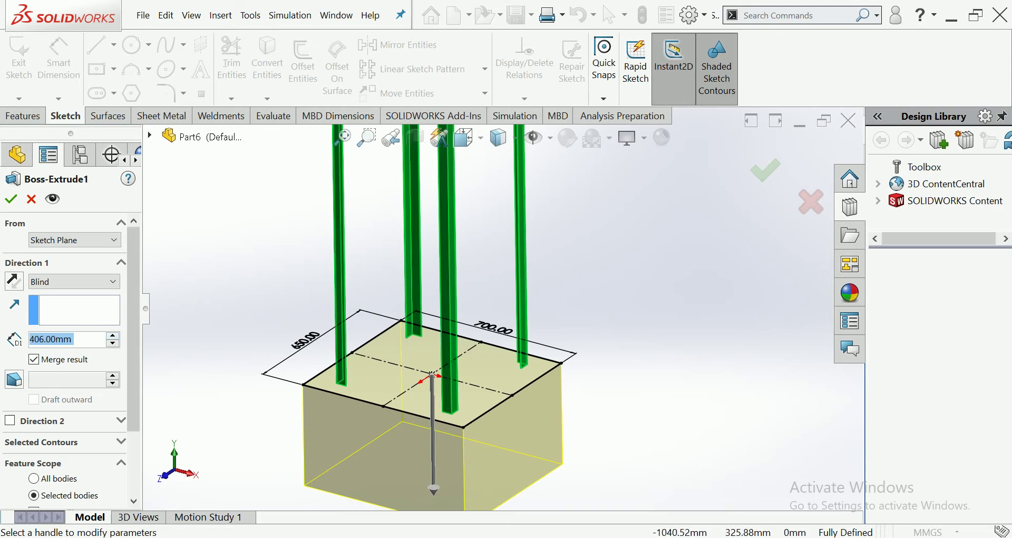
type("400")
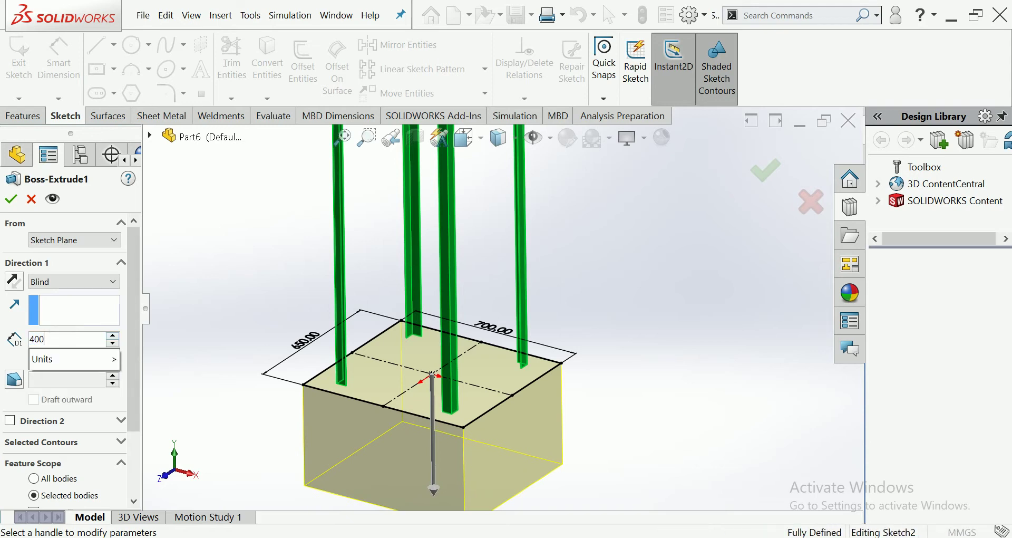
key("Return")
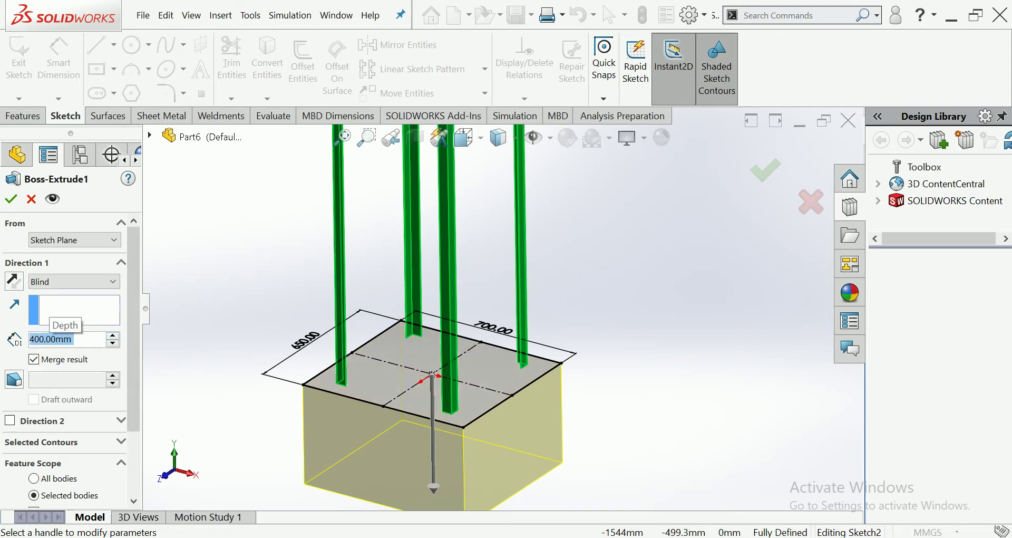
key("Return")
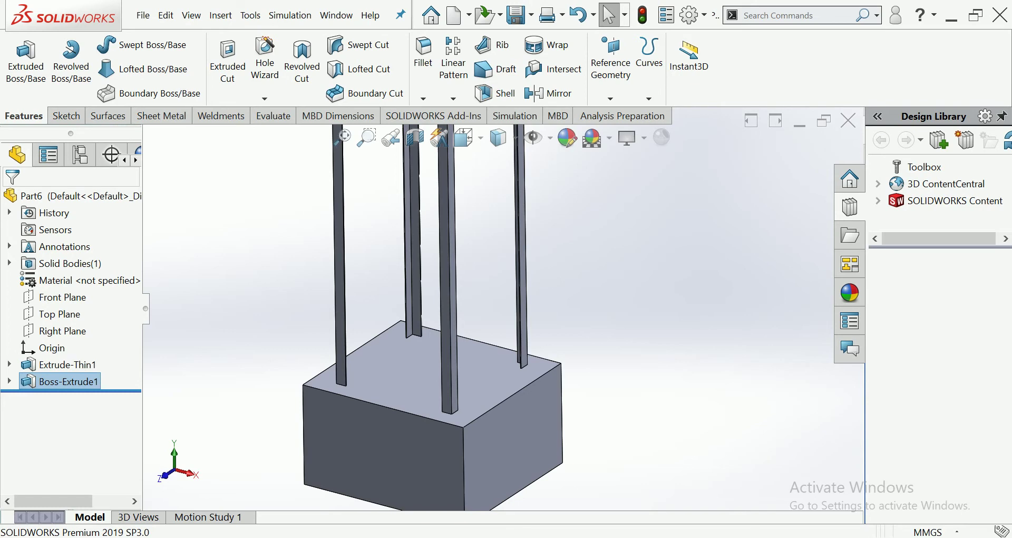
scroll(526, 337, "down", 3)
scroll(526, 337, "down", 2)
scroll(526, 337, "up", 1)
scroll(488, 224, "up", 1)
scroll(488, 224, "down", 1)
scroll(488, 223, "down", 1)
scroll(488, 223, "down", 3)
scroll(464, 395, "down", 2)
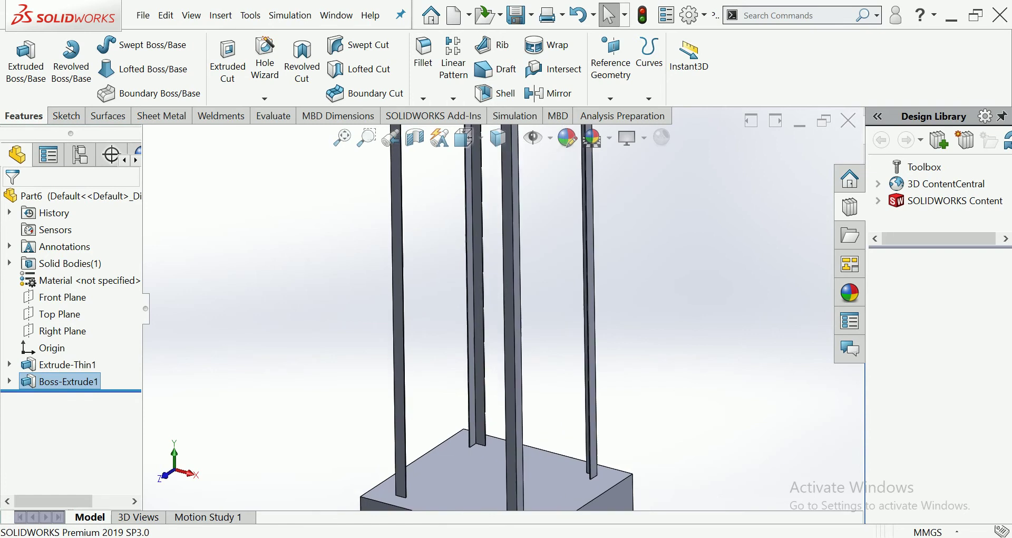
middle_click_drag(467, 263, 469, 357)
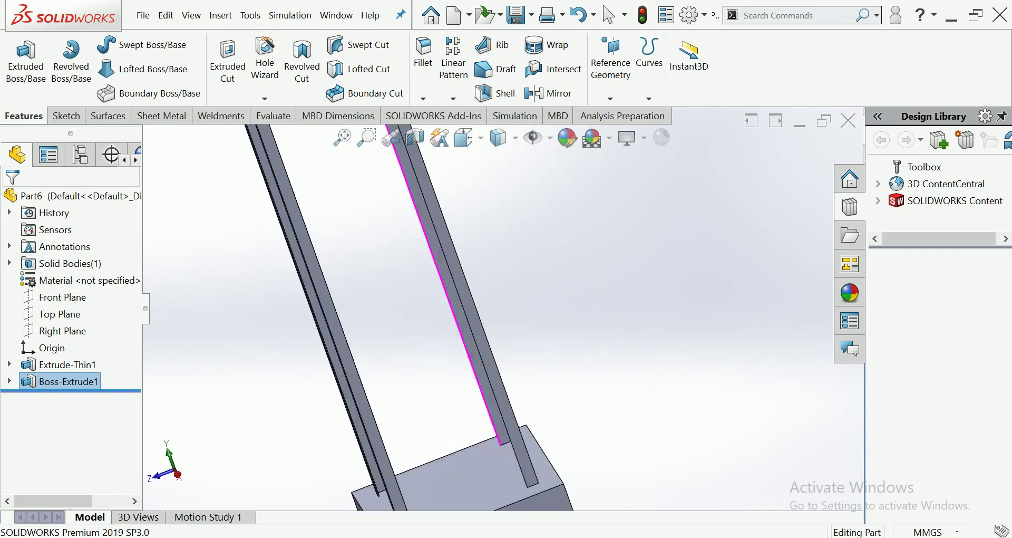
scroll(468, 357, "up", 3)
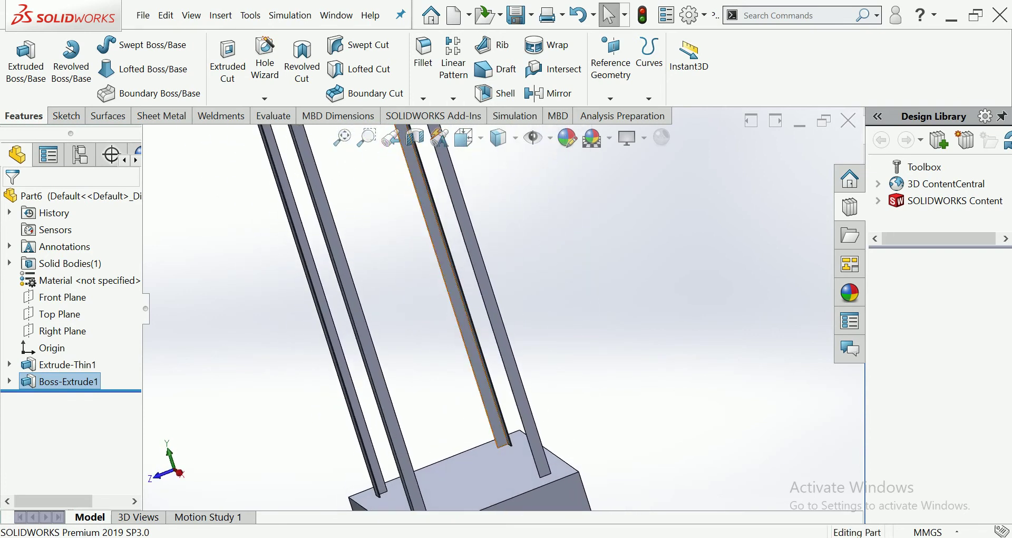
middle_click_drag(490, 346, 454, 369)
scroll(453, 373, "up", 3)
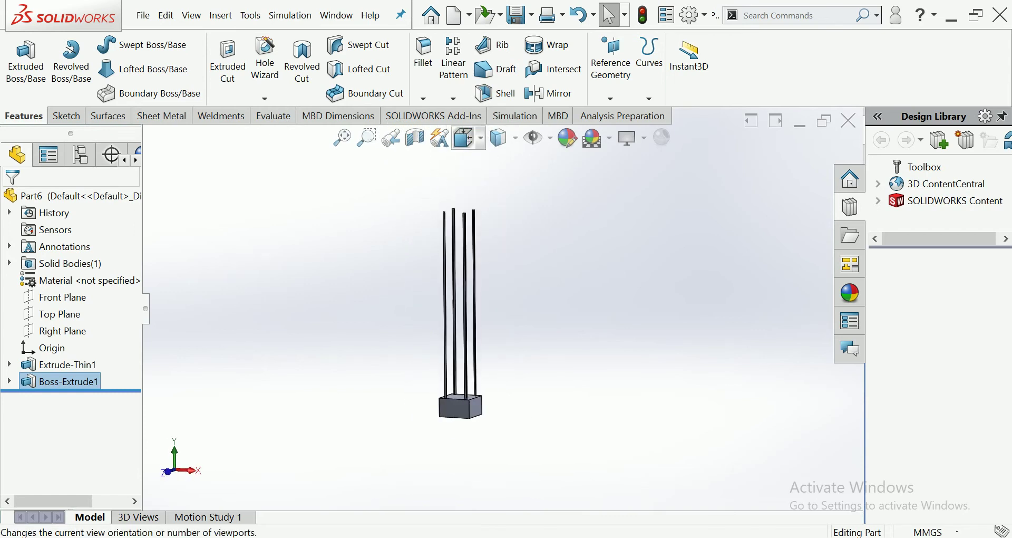
left_click(466, 138)
left_click(471, 192)
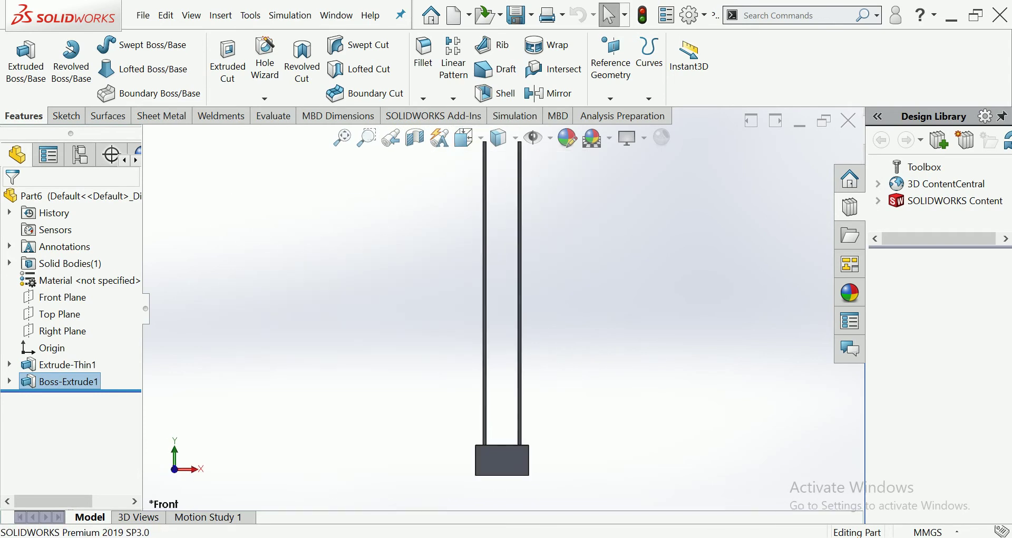
scroll(498, 486, "down", 2)
scroll(497, 486, "down", 3)
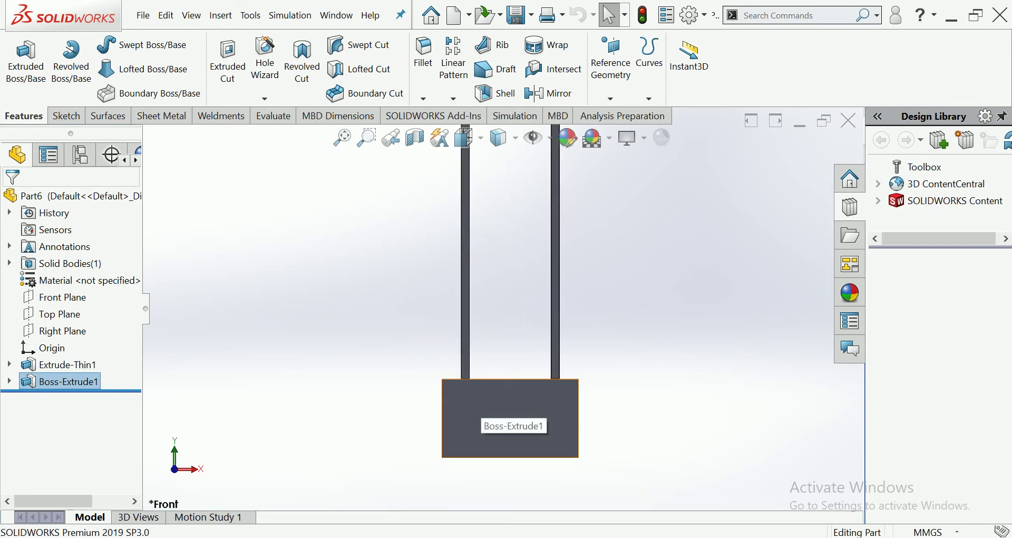
scroll(497, 486, "down", 1)
middle_click_drag(498, 486, 464, 501)
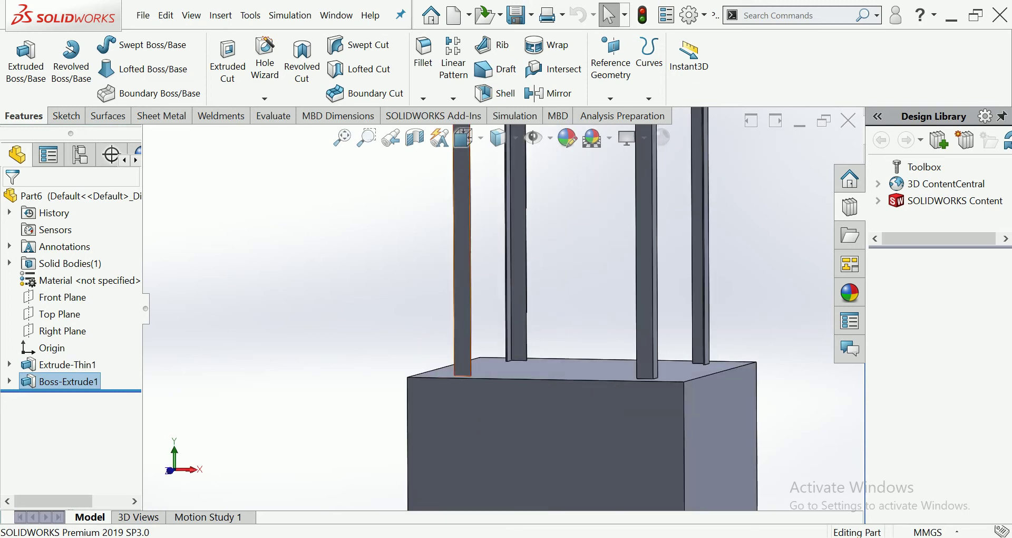
left_click(520, 247)
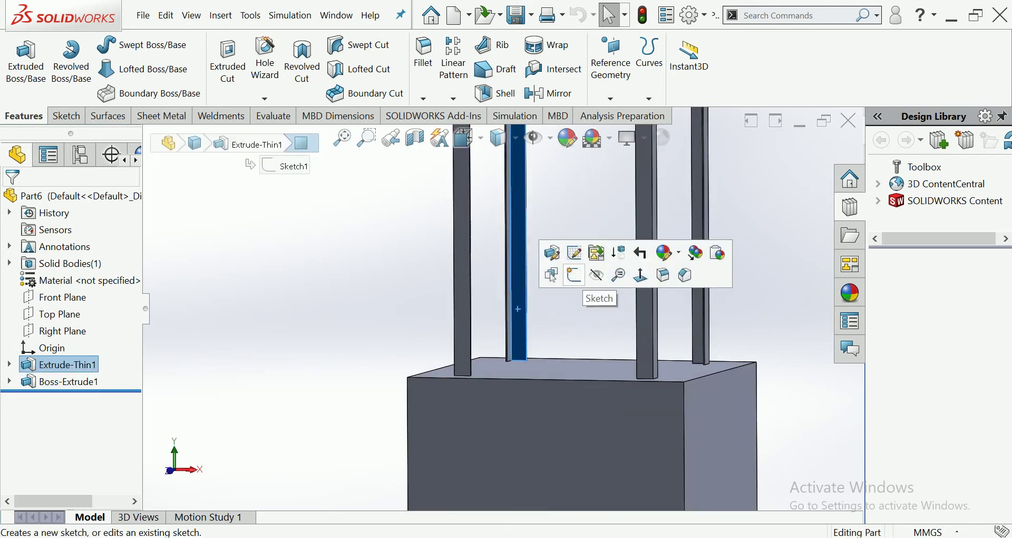
Start Sketch3 on the leg face, view it Normal To, zoom in, and pick the Line tool
left_click(589, 275)
left_click(504, 139)
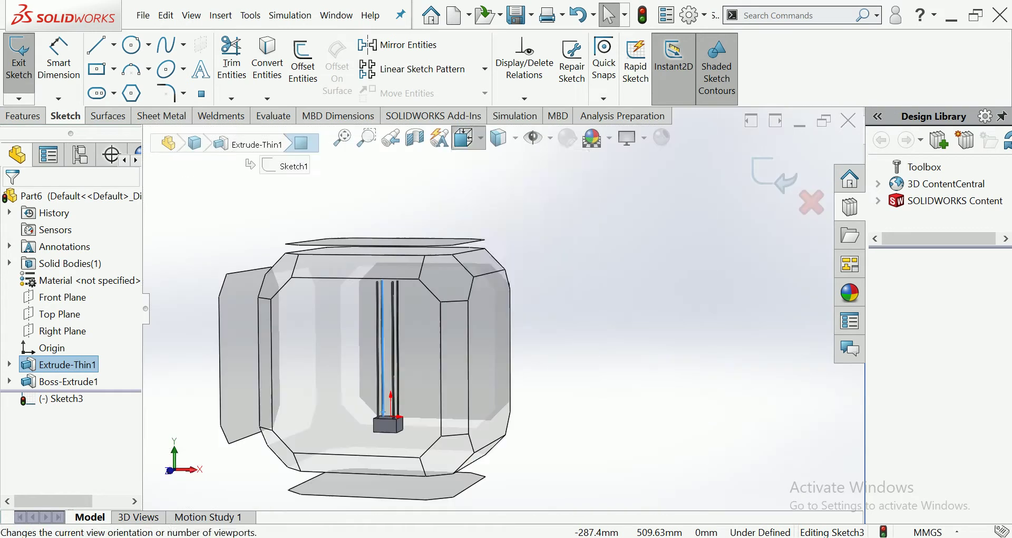
left_click(556, 200)
scroll(537, 431, "down", 2)
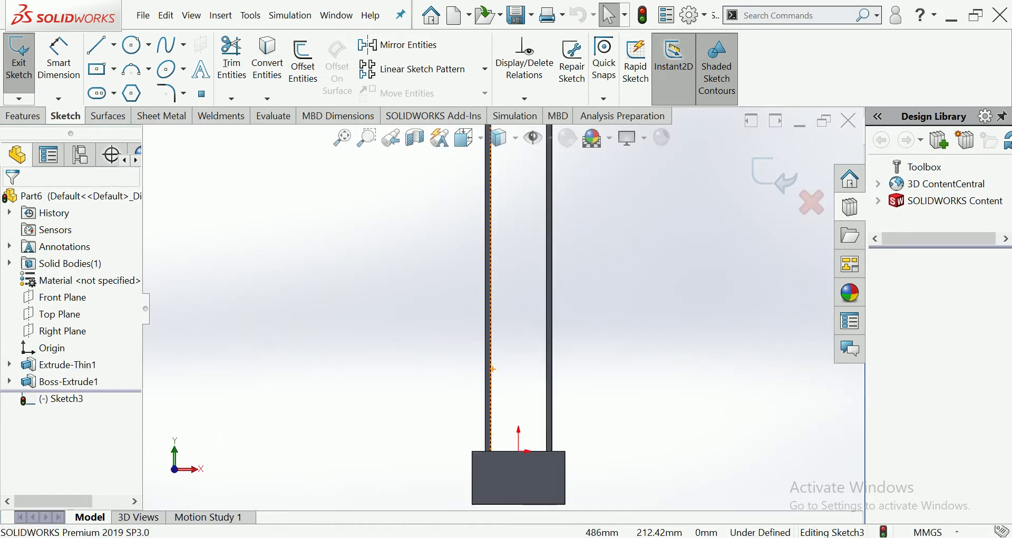
scroll(537, 432, "down", 1)
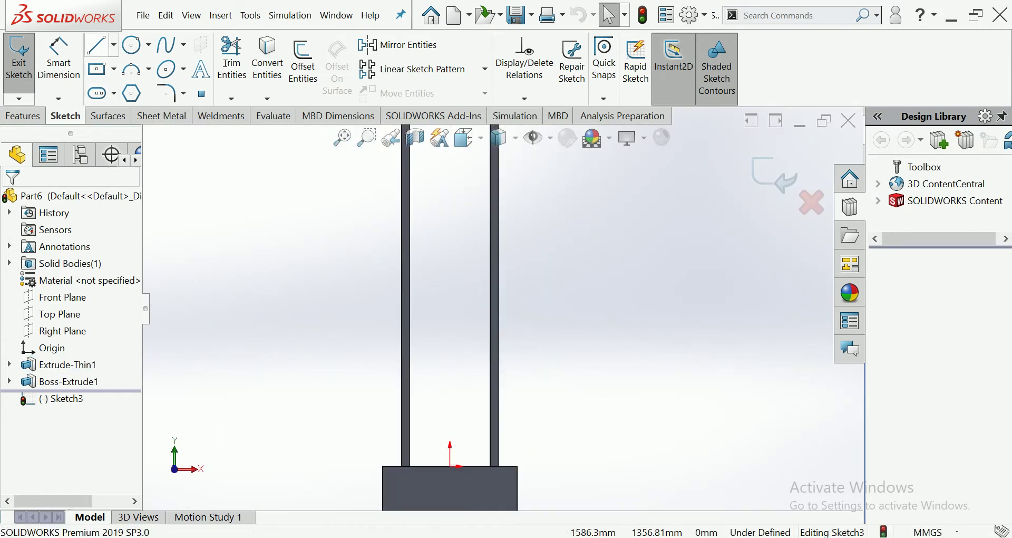
left_click(97, 44)
scroll(400, 456, "down", 1)
scroll(399, 456, "down", 3)
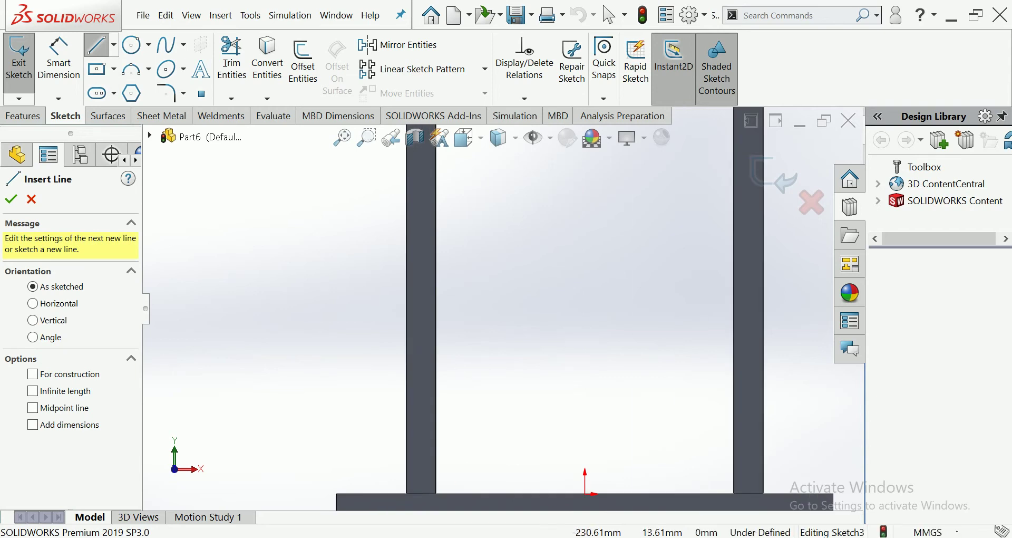
Draw the lower zigzag diagonals alternating between the left and right leg vertices
left_click(421, 494)
scroll(503, 309, "up", 2)
left_click(591, 258)
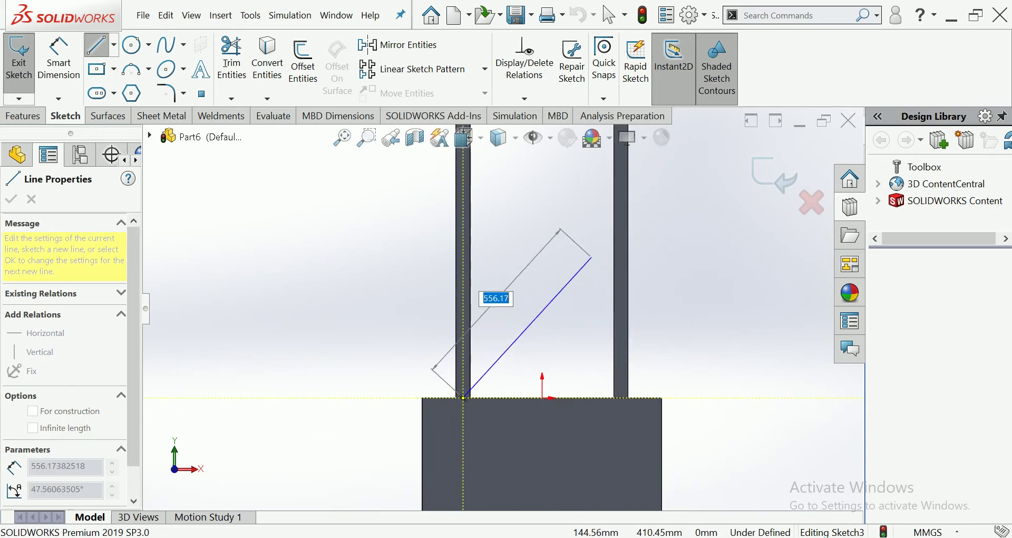
scroll(611, 245, "down", 2)
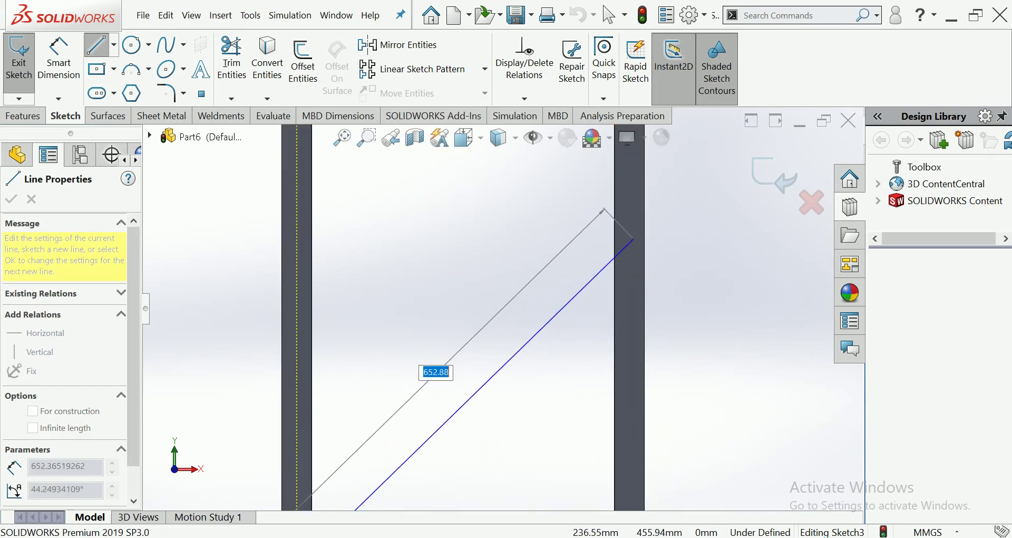
left_click(630, 236)
scroll(579, 264, "up", 2)
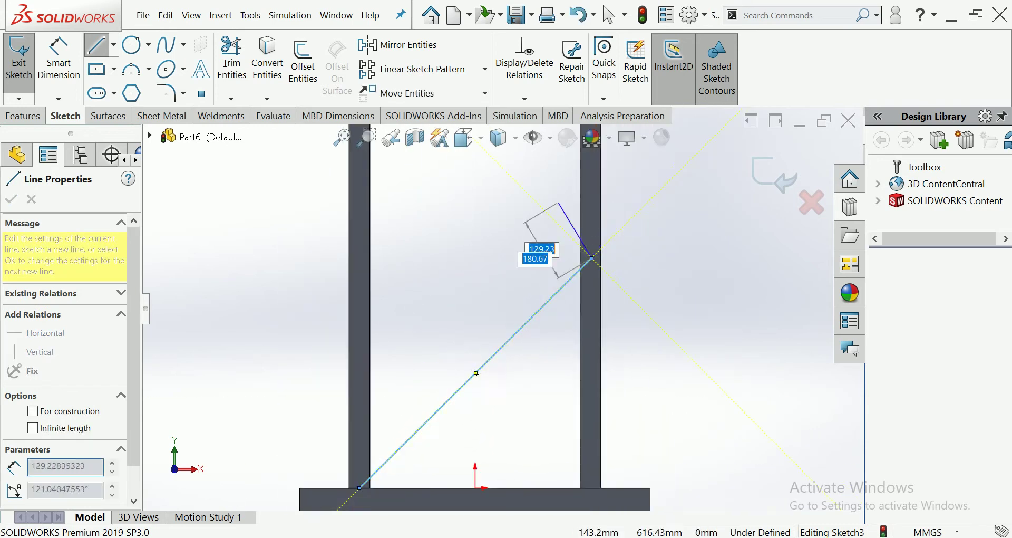
scroll(528, 253, "up", 2)
scroll(474, 232, "up", 1)
scroll(438, 216, "down", 2)
scroll(448, 237, "down", 1)
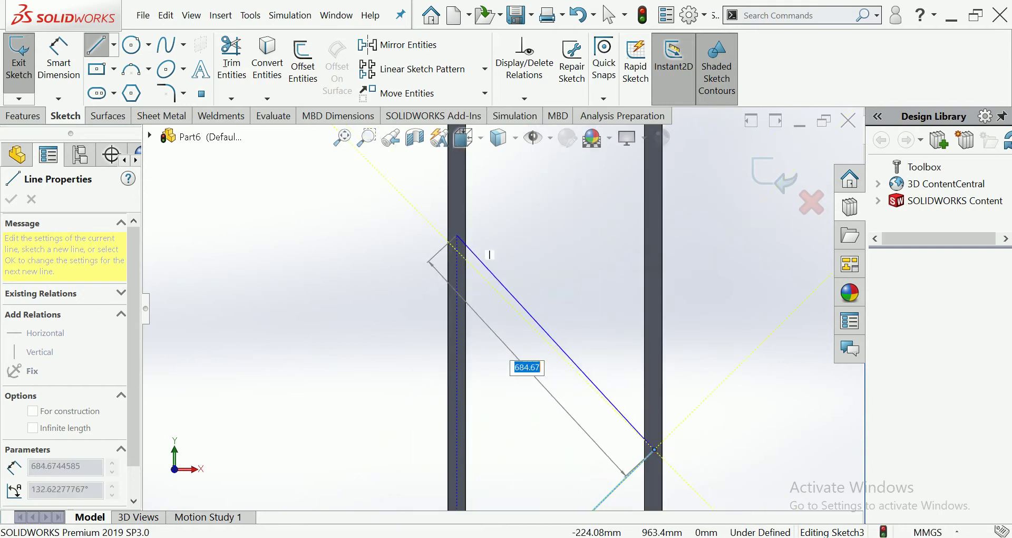
left_click(457, 258)
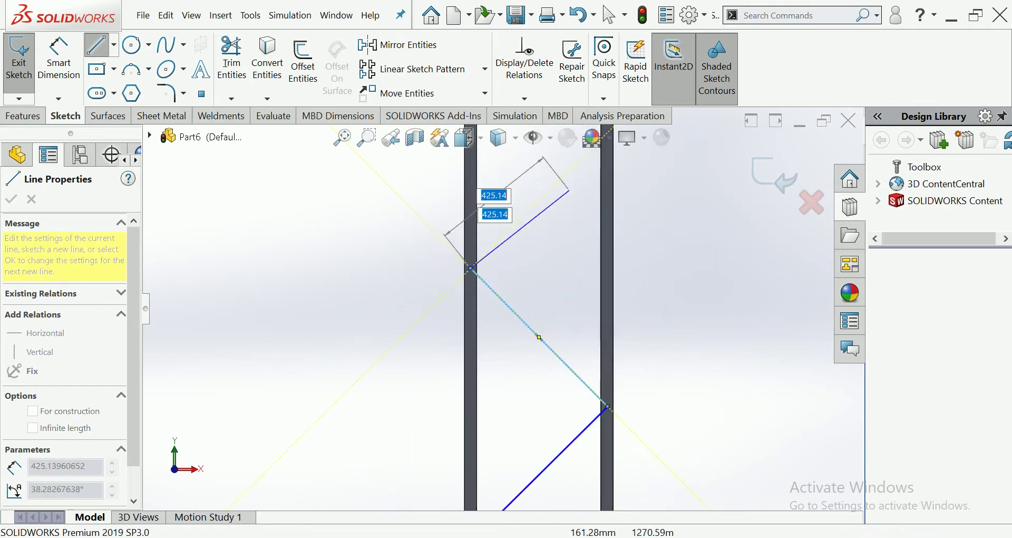
Continue the zigzag diagonals higher up between the right and left legs
scroll(527, 211, "up", 3)
scroll(553, 215, "down", 2)
scroll(555, 216, "down", 2)
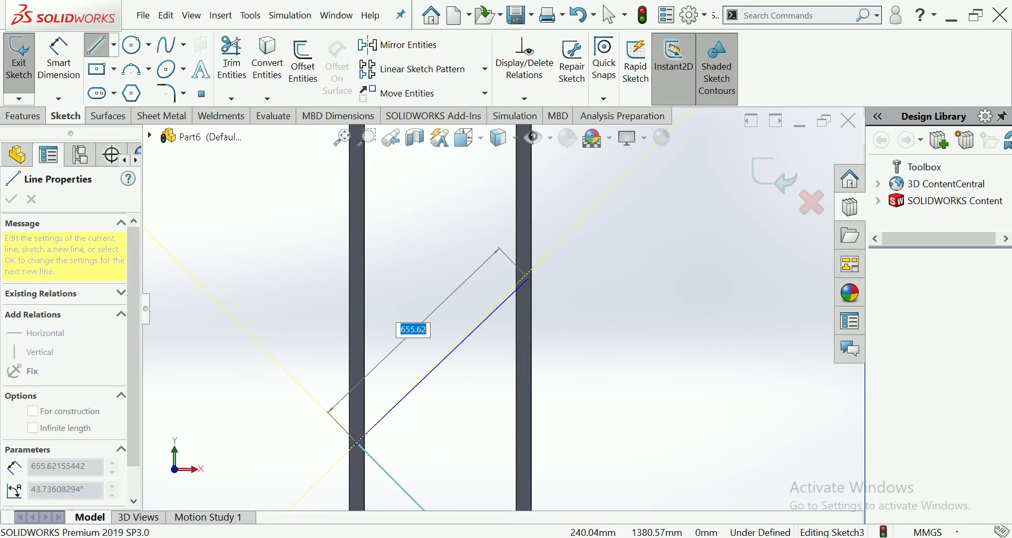
middle_click_drag(554, 295, 460, 261)
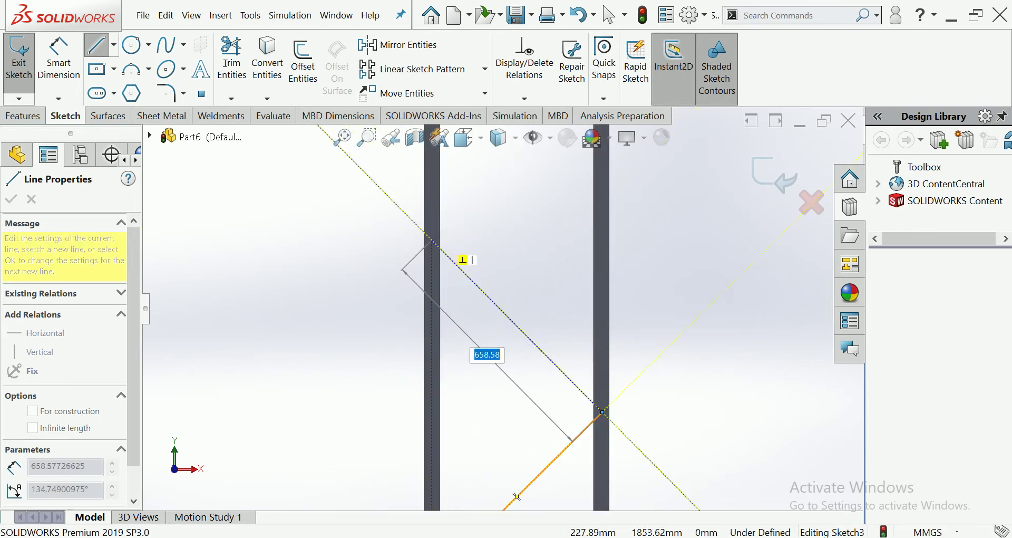
mouse_move(456, 253)
middle_mouse_down()
mouse_move(572, 213)
mouse_move(556, 245)
middle_mouse_up()
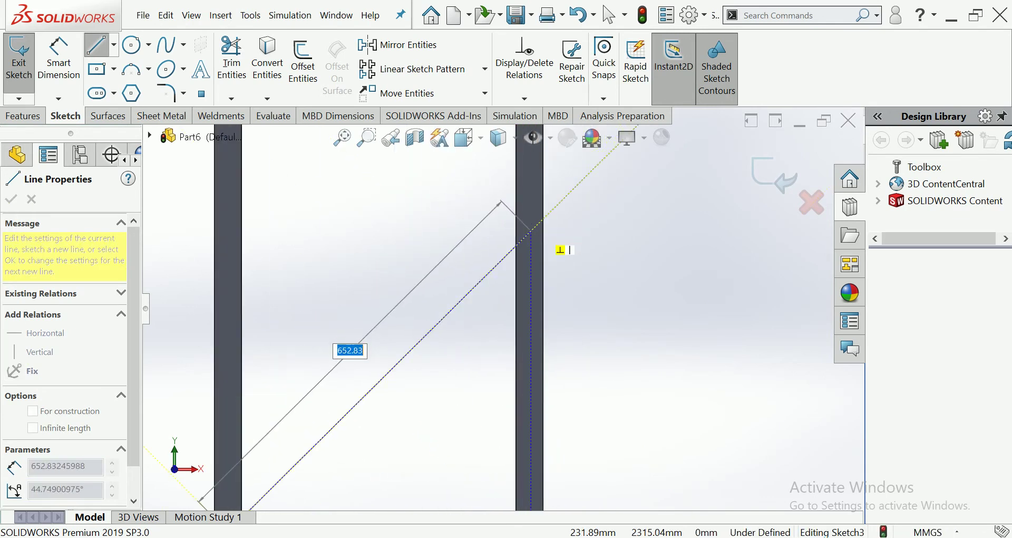
middle_click_drag(569, 249, 417, 438)
mouse_move(446, 222)
middle_mouse_down()
mouse_move(477, 233)
mouse_move(550, 432)
mouse_move(570, 230)
middle_mouse_up()
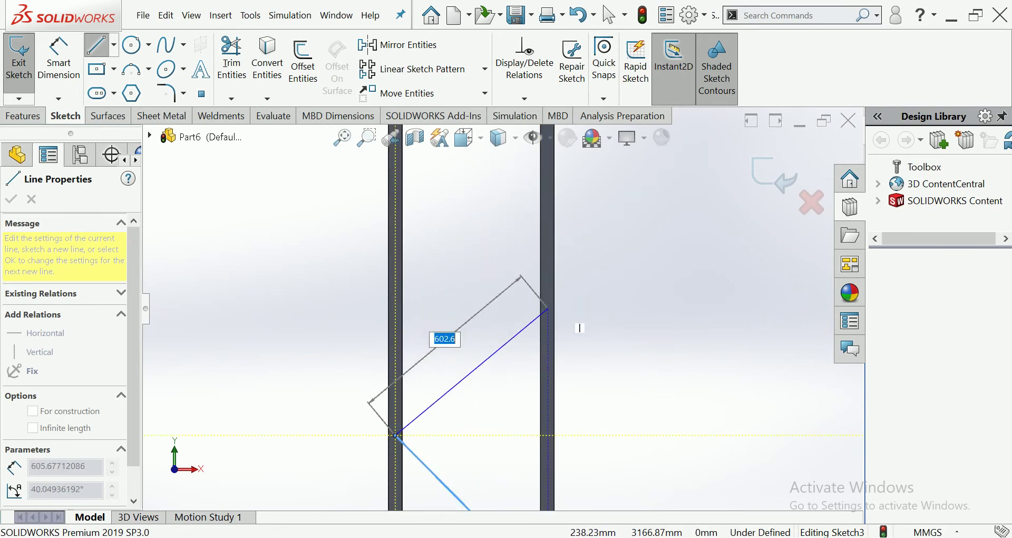
left_click(548, 283)
middle_click_drag(479, 208, 522, 444)
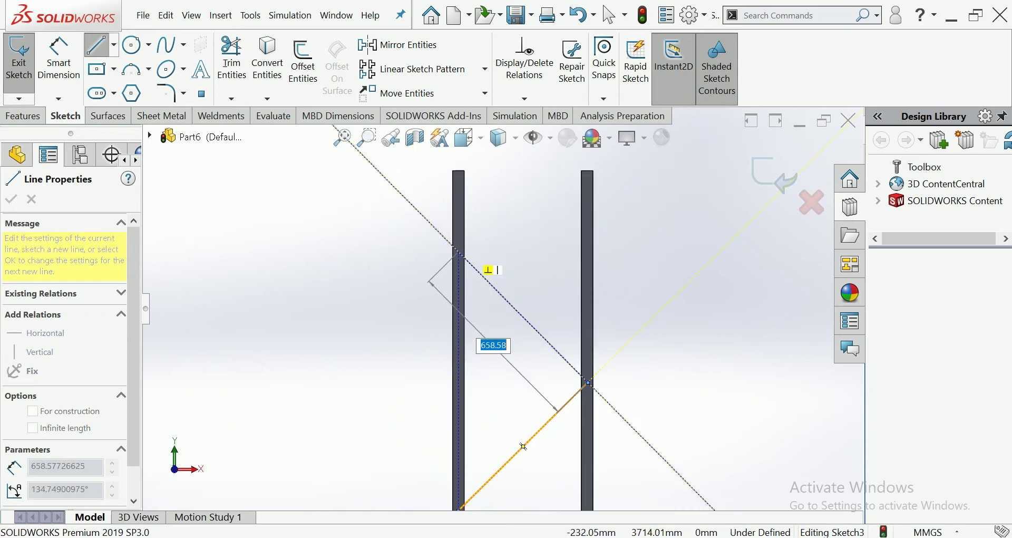
left_click(457, 254)
End the last diagonal at the right leg's top and draw the horizontal top strut to the left leg
middle_click_drag(457, 254, 558, 201)
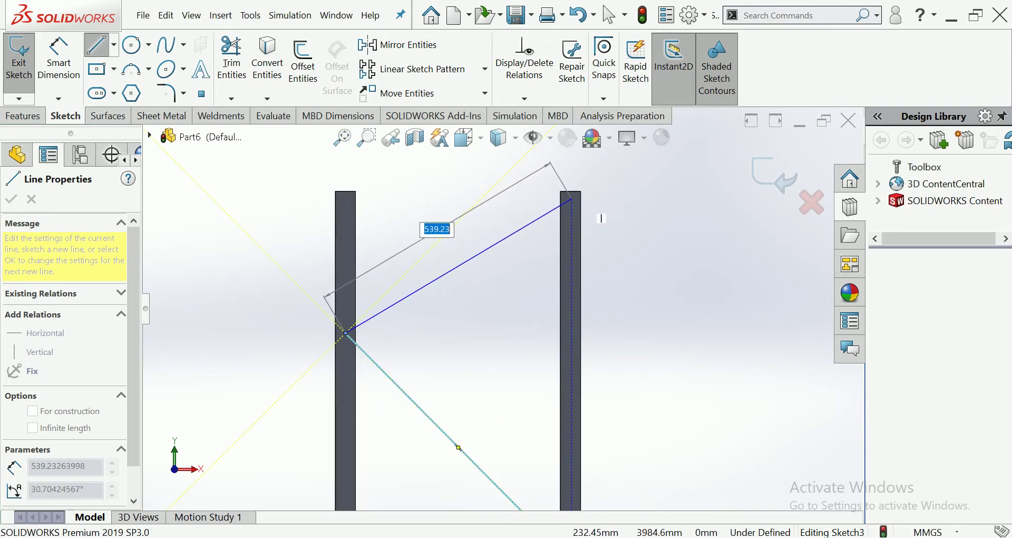
left_click(571, 196)
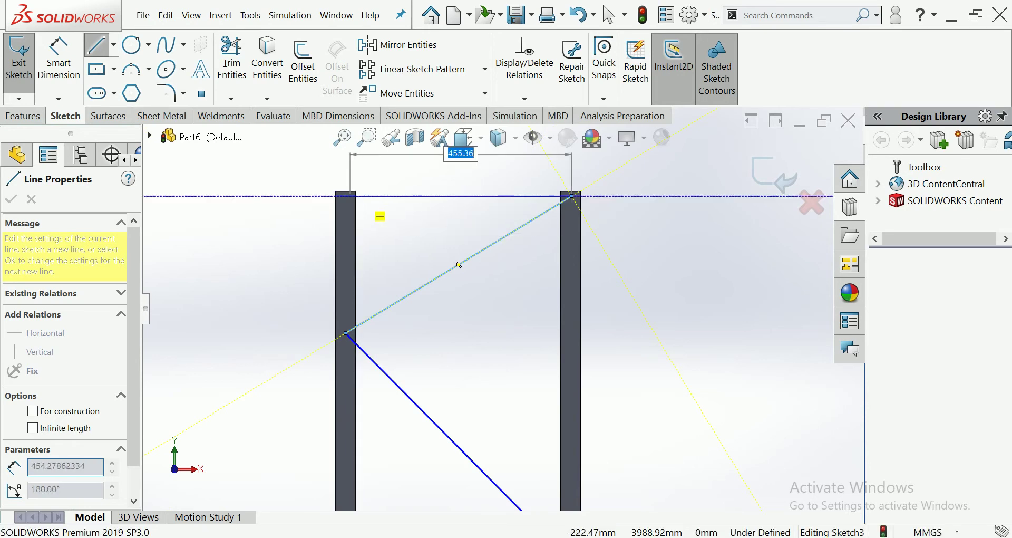
left_click(345, 194)
key("Escape")
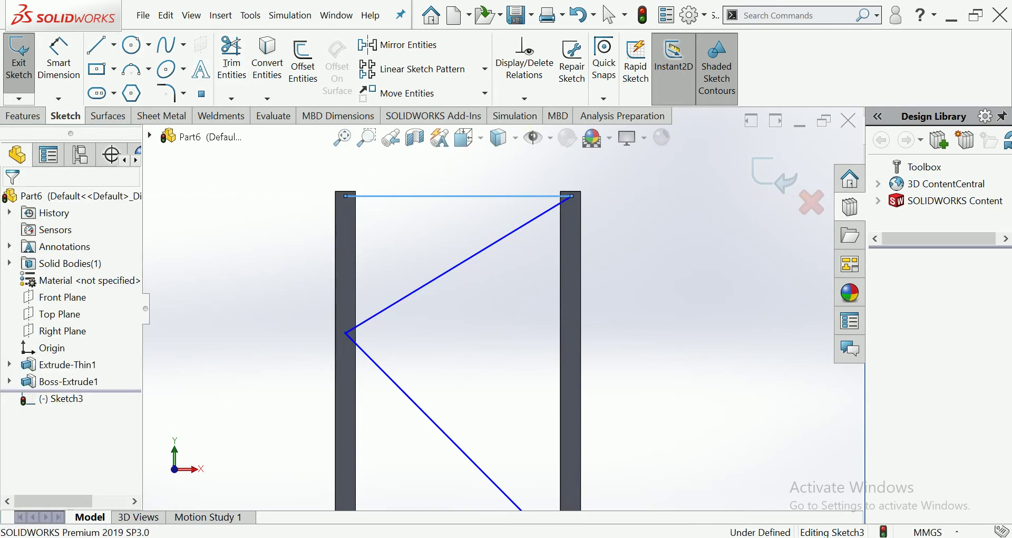
scroll(502, 308, "down", 2)
scroll(501, 308, "down", 3)
scroll(502, 308, "up", 2)
scroll(502, 308, "up", 1)
scroll(502, 309, "down", 2)
scroll(502, 308, "down", 3)
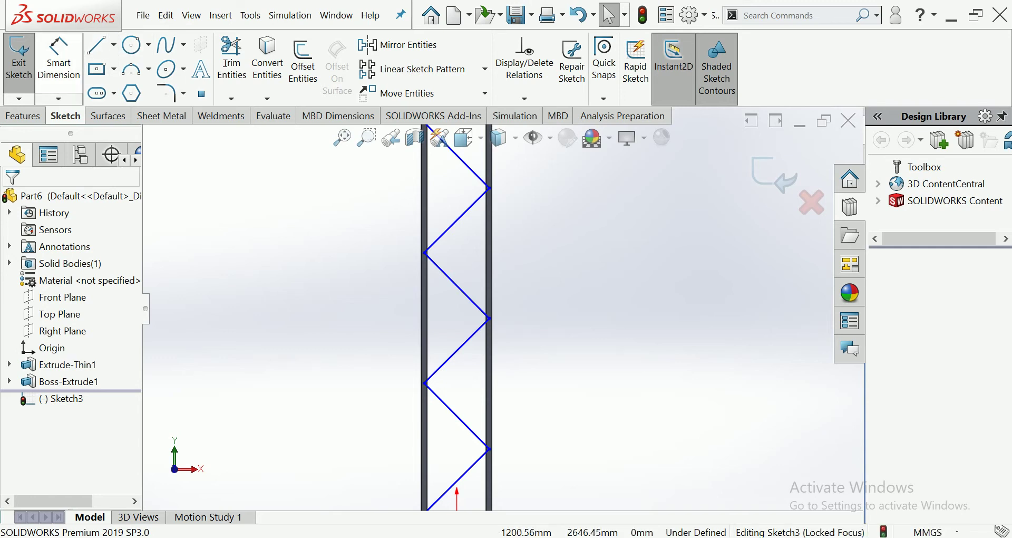
key("l")
Draw two horizontal struts across the legs at their zigzag vertices
scroll(546, 373, "up", 2)
scroll(546, 373, "down", 4)
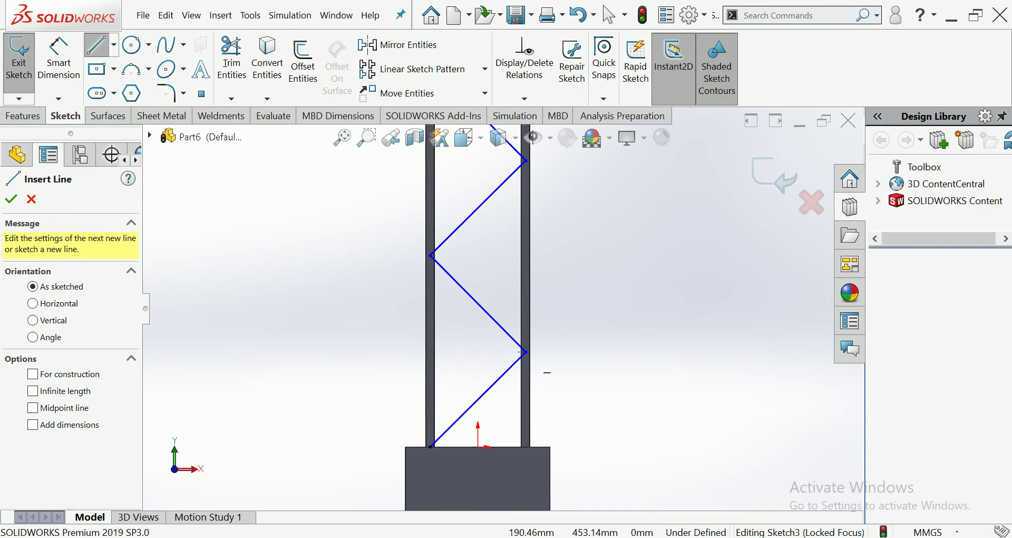
left_click(526, 351)
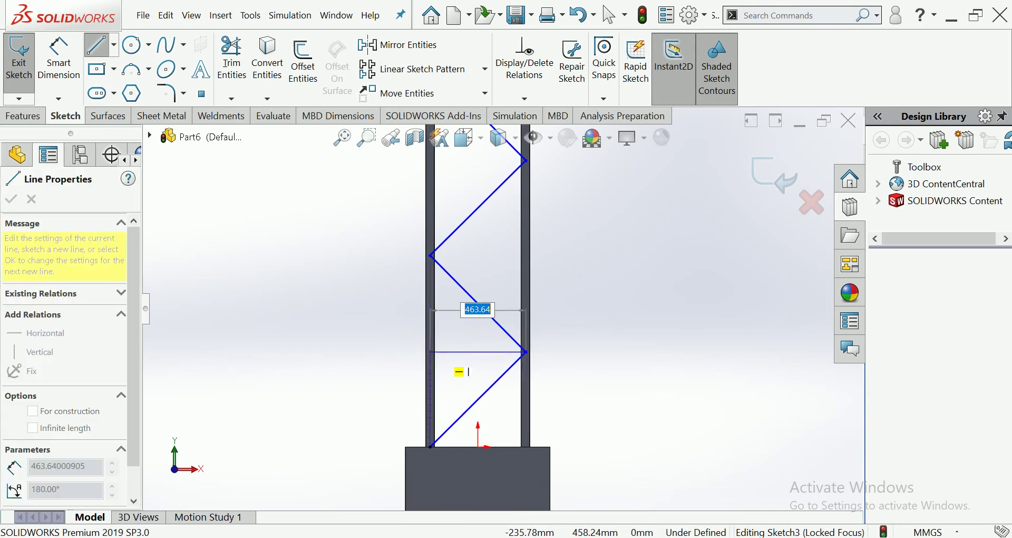
left_click(431, 352)
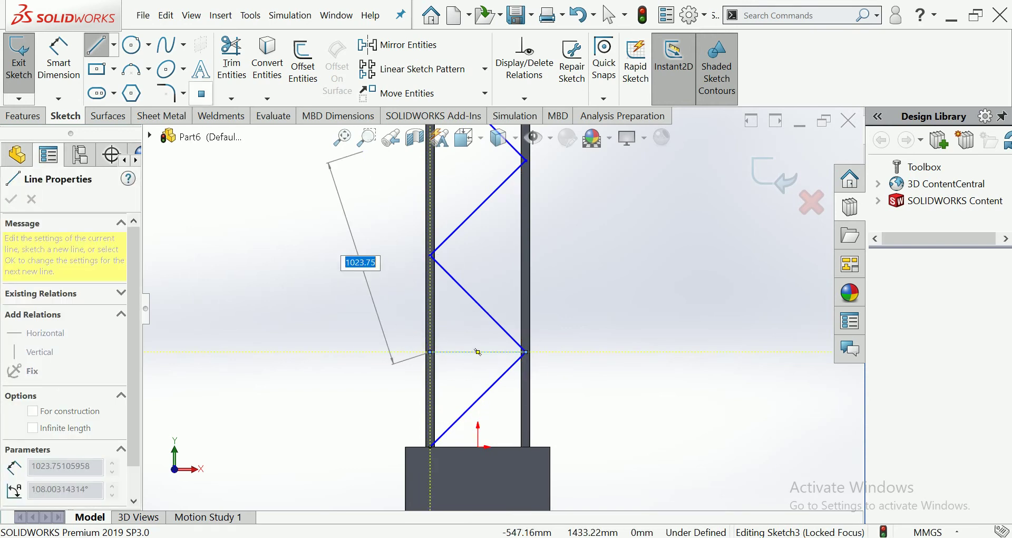
left_click(609, 14)
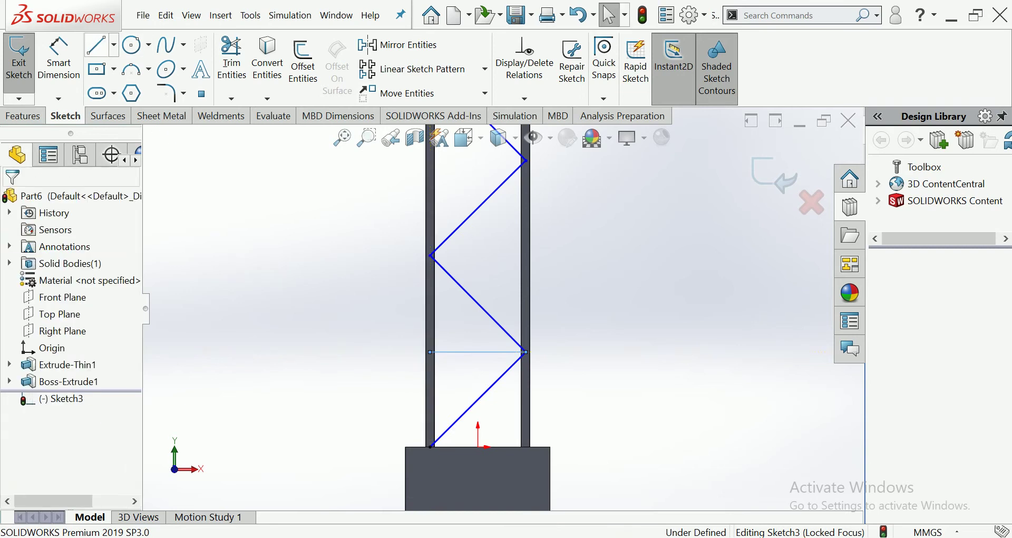
left_click(98, 44)
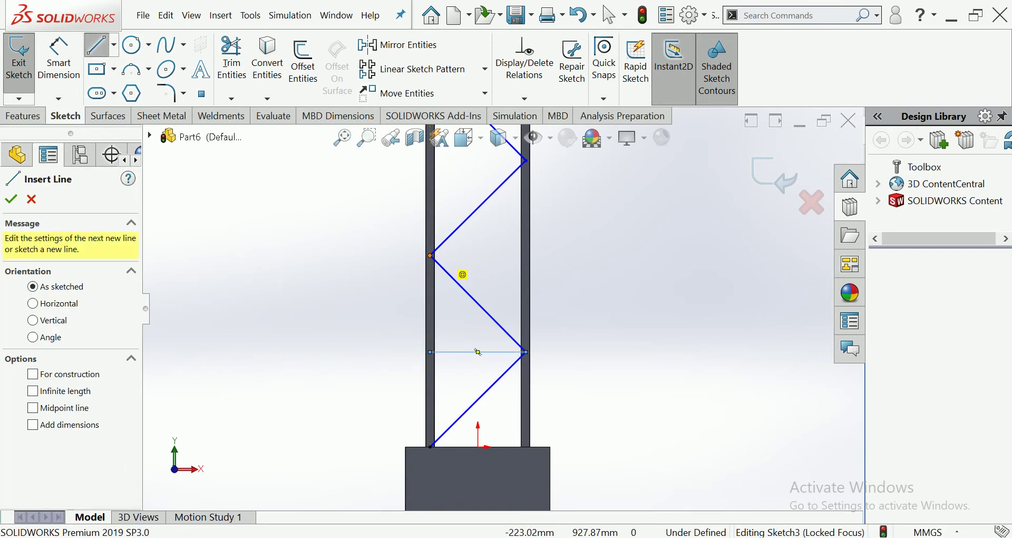
left_click(431, 255)
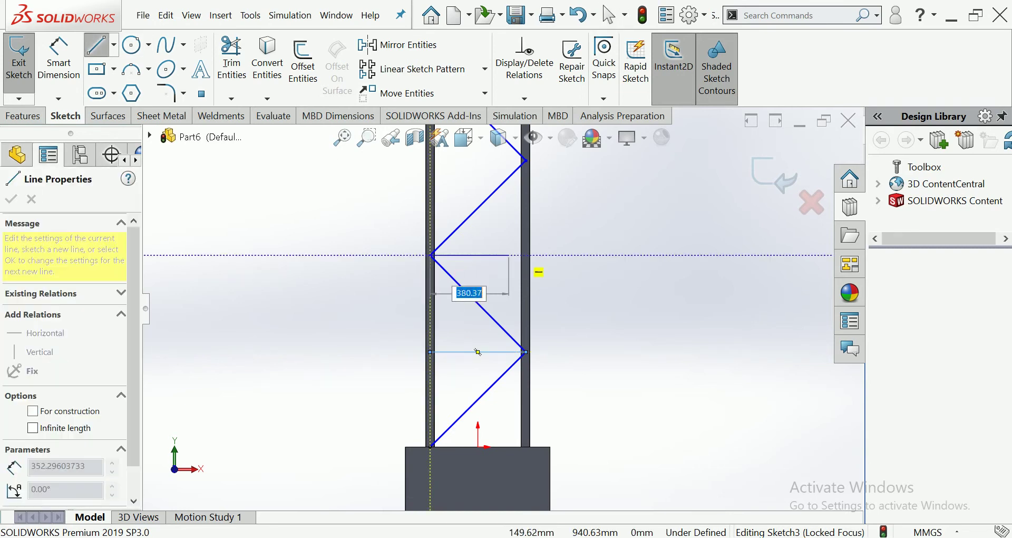
left_click(526, 256)
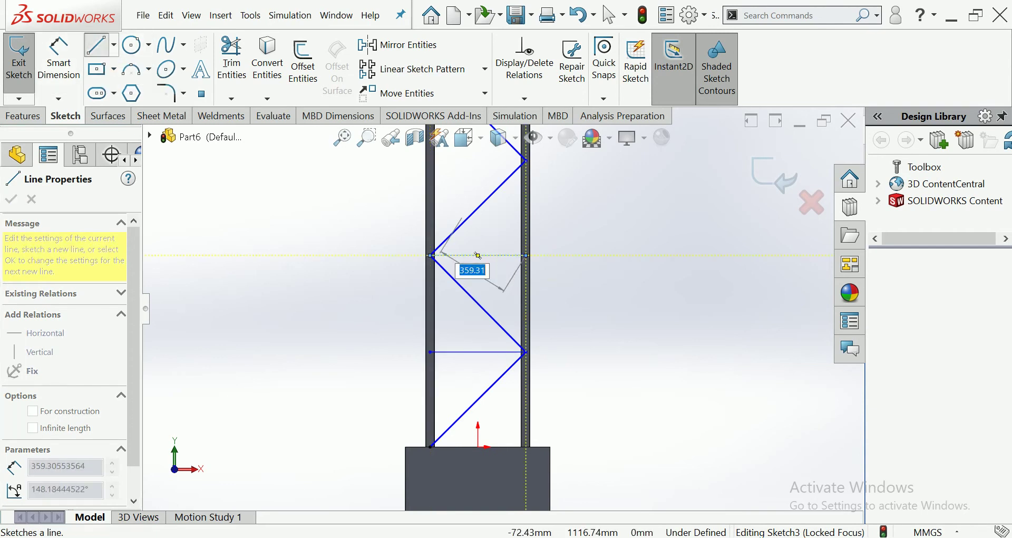
left_click(97, 44)
Add the bottom strut and another strut from the left leg's vertex to the right leg
scroll(506, 287, "up", 2)
scroll(470, 271, "down", 3)
scroll(470, 271, "up", 3)
scroll(467, 434, "down", 5)
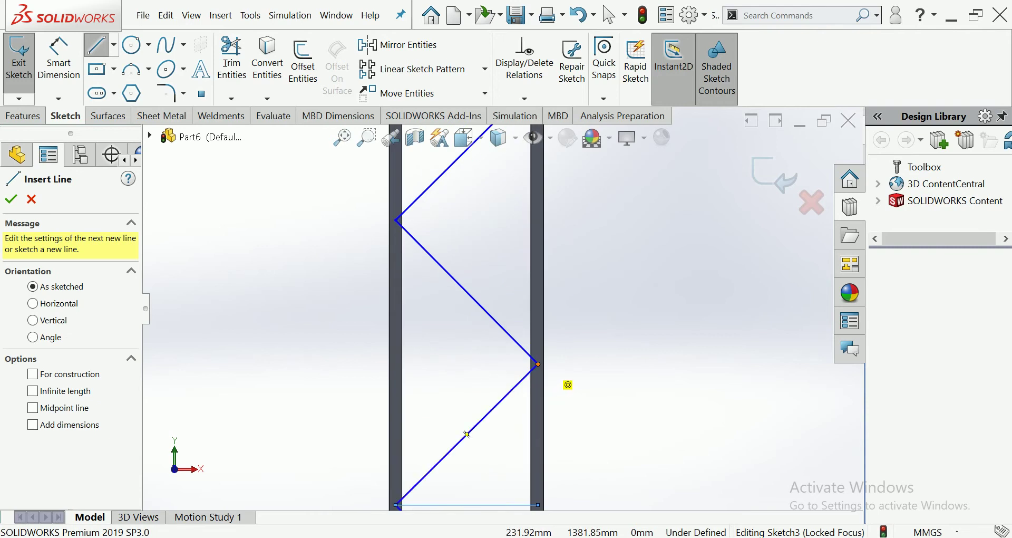
left_click(537, 364)
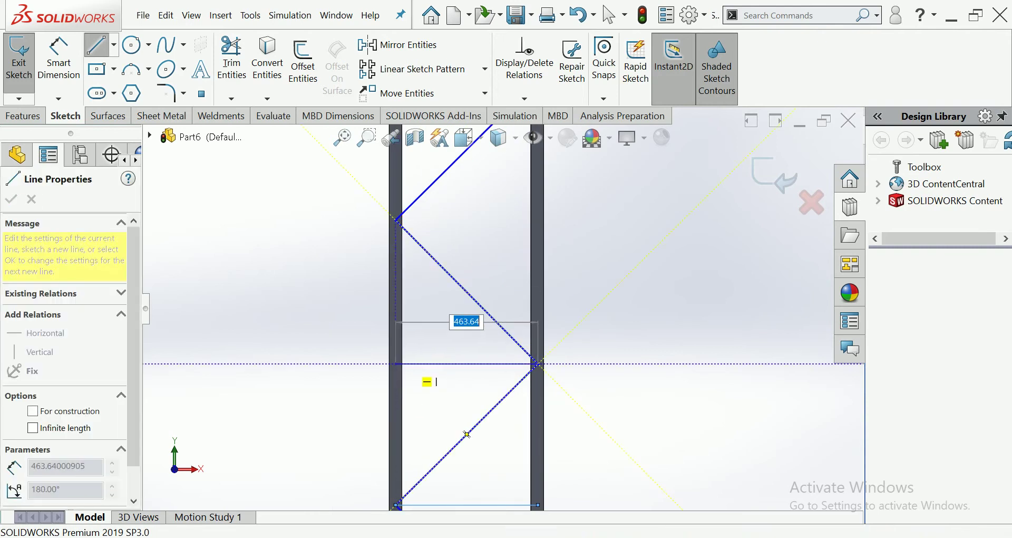
left_click(395, 364)
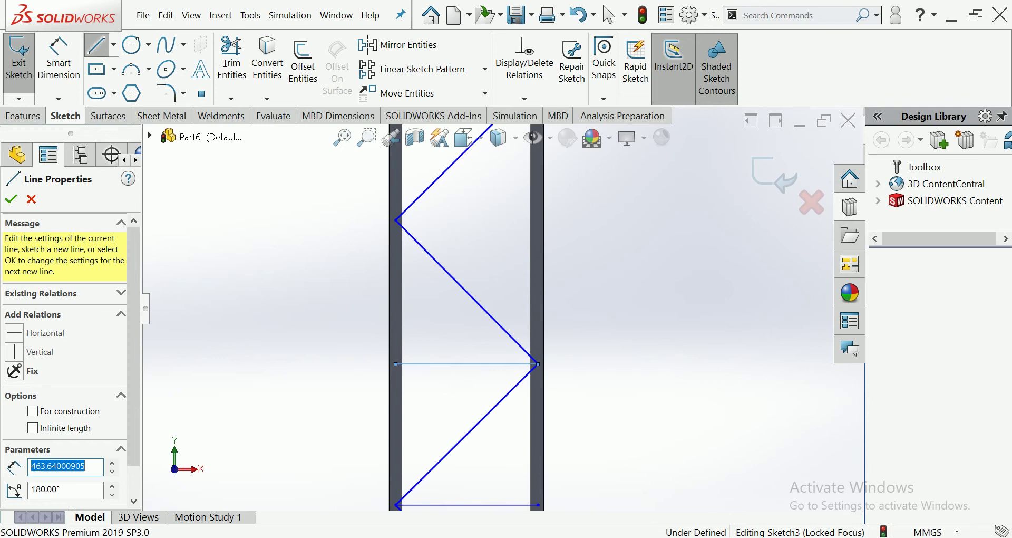
left_click(97, 44)
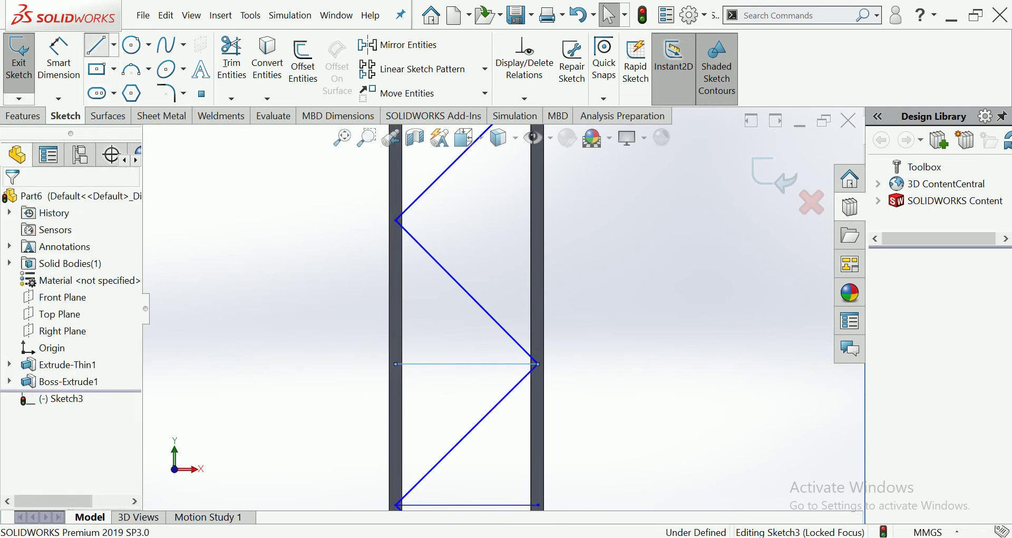
scroll(389, 142, "down", 2)
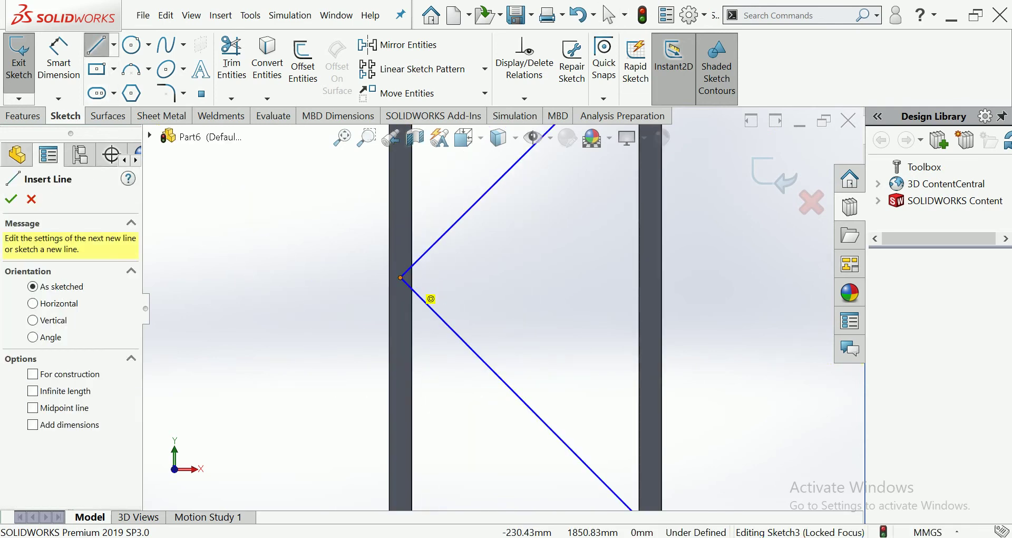
left_click(401, 278)
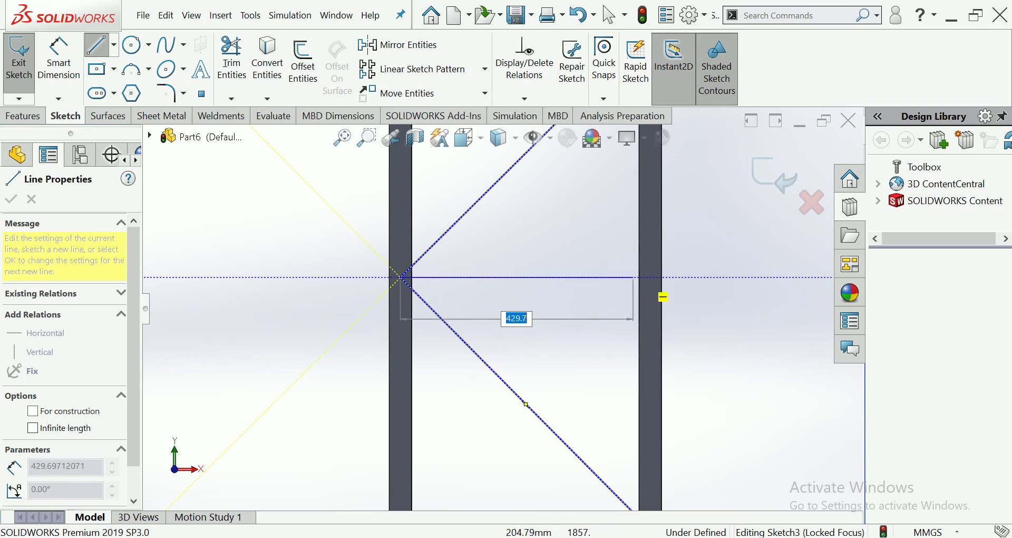
left_click(685, 299)
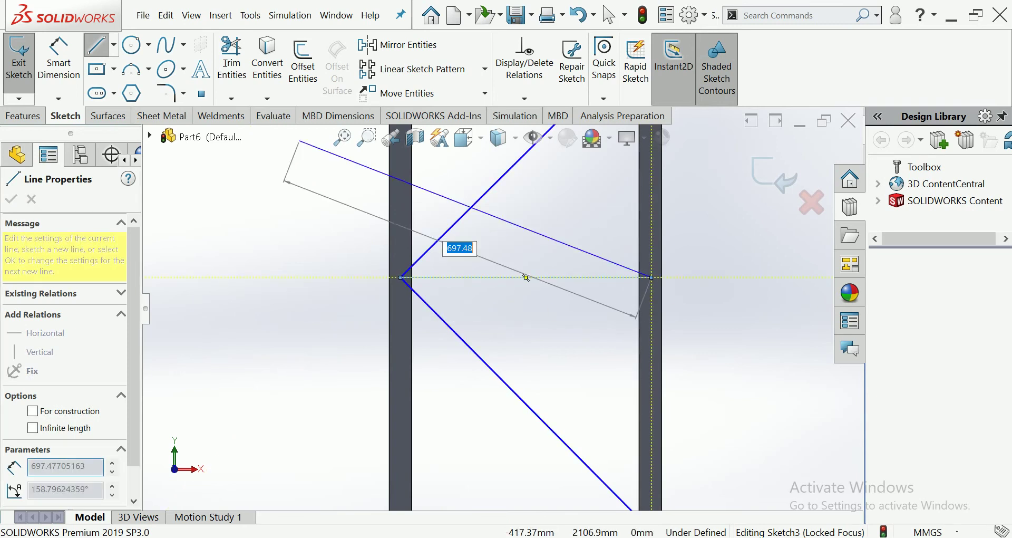
left_click(97, 44)
Cancel an overlong line and draw a 463.64-long strut from the left leg's vertex
scroll(520, 287, "up", 2)
scroll(511, 296, "up", 2)
scroll(527, 385, "down", 1)
scroll(533, 413, "down", 1)
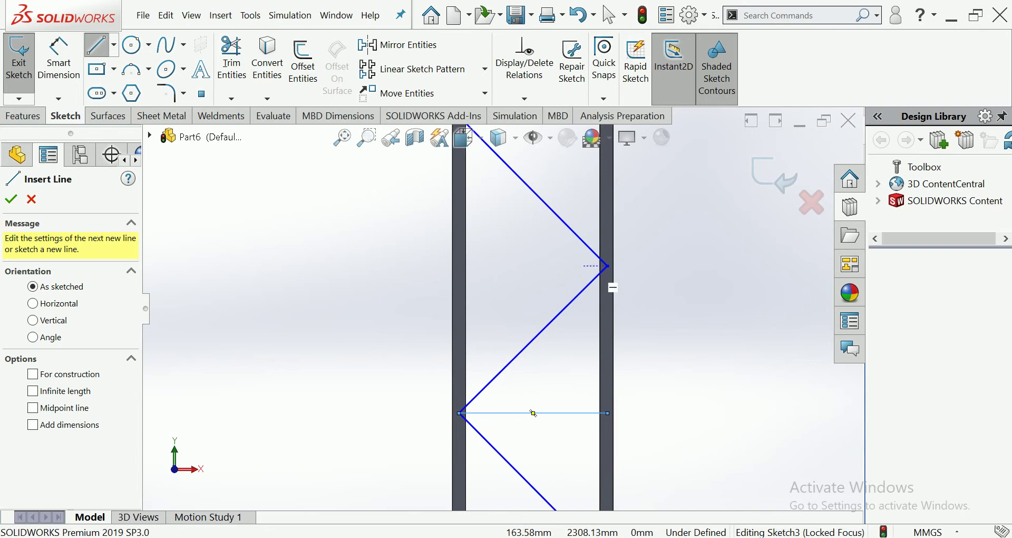
left_click(608, 265)
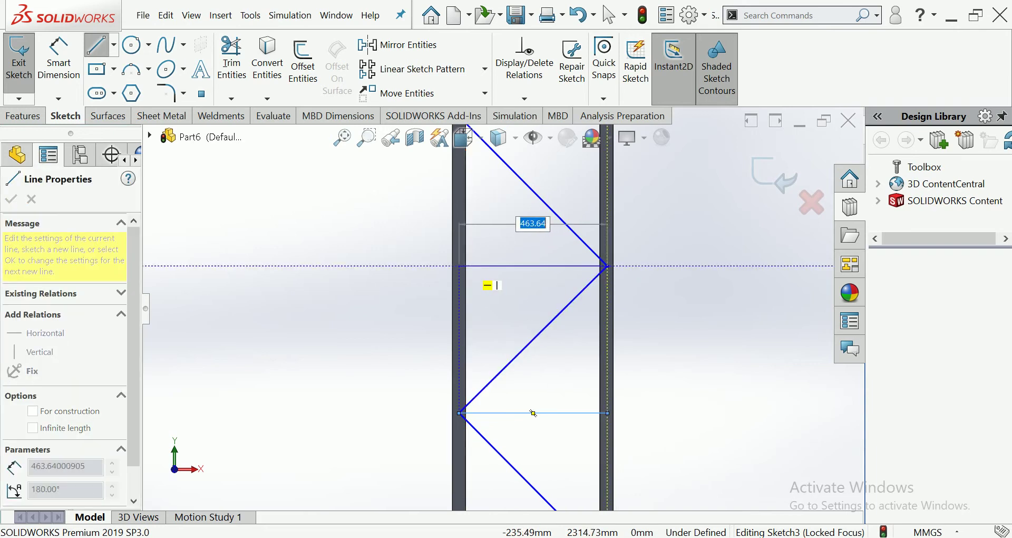
scroll(511, 299, "up", 3)
scroll(509, 297, "up", 1)
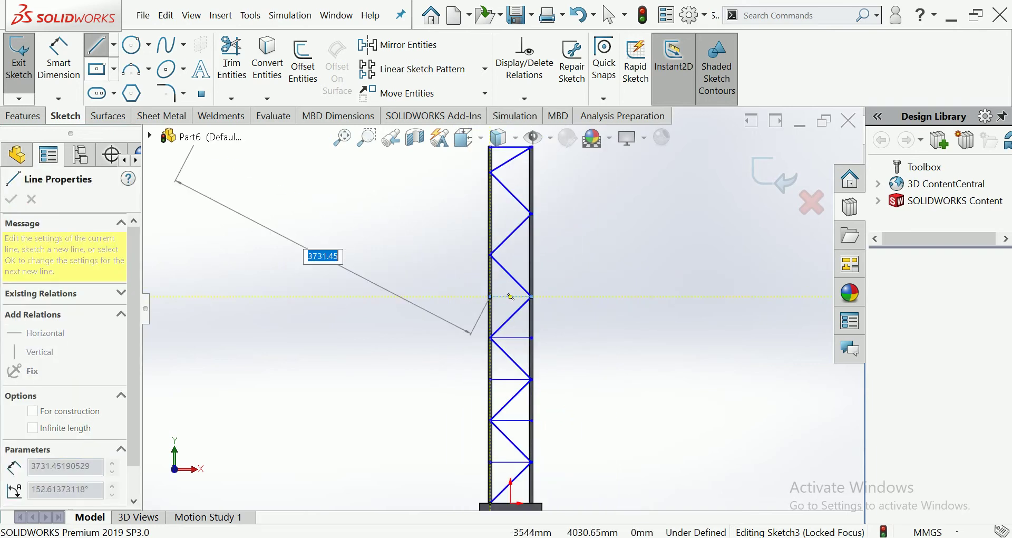
key("Escape")
key("Return")
scroll(522, 369, "down", 2)
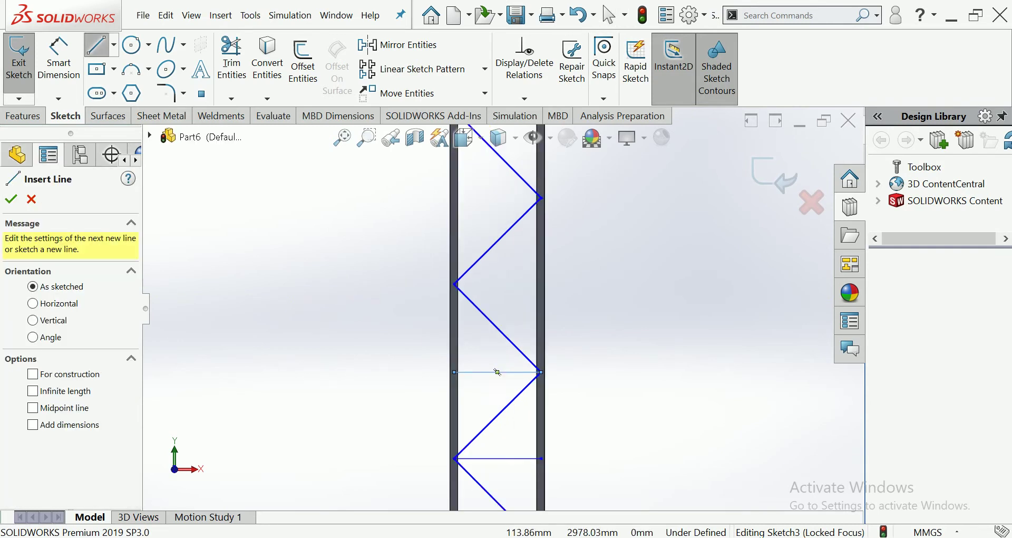
scroll(533, 437, "down", 2)
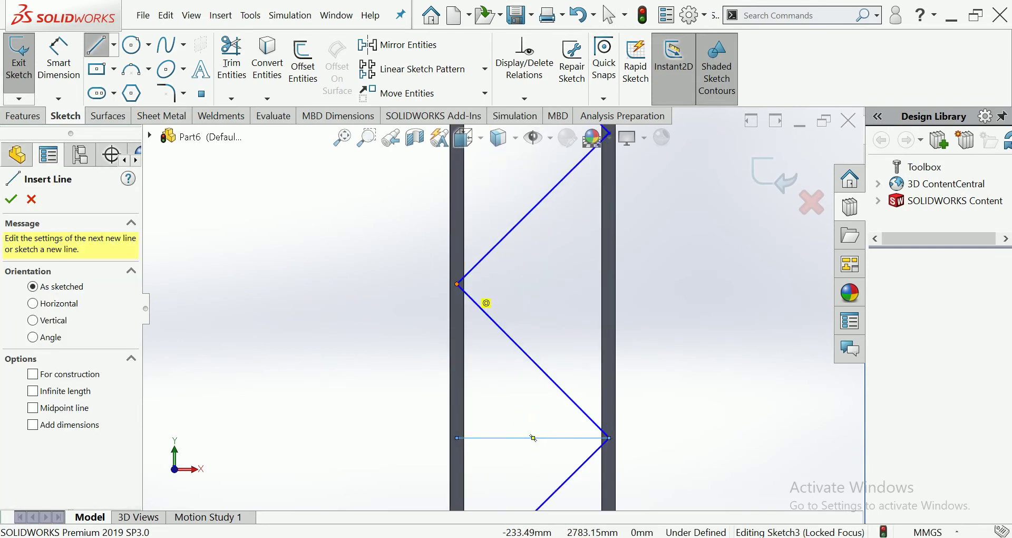
left_click(457, 284)
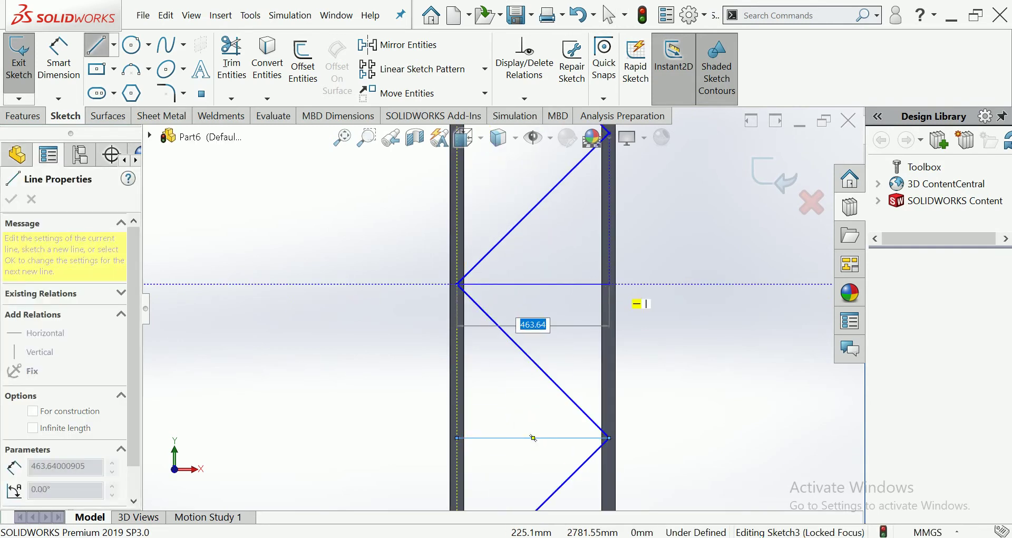
key("Return")
key("Escape")
Add another 463.64-long strut starting at the right leg's vertex
left_click(97, 45)
scroll(518, 292, "up", 2)
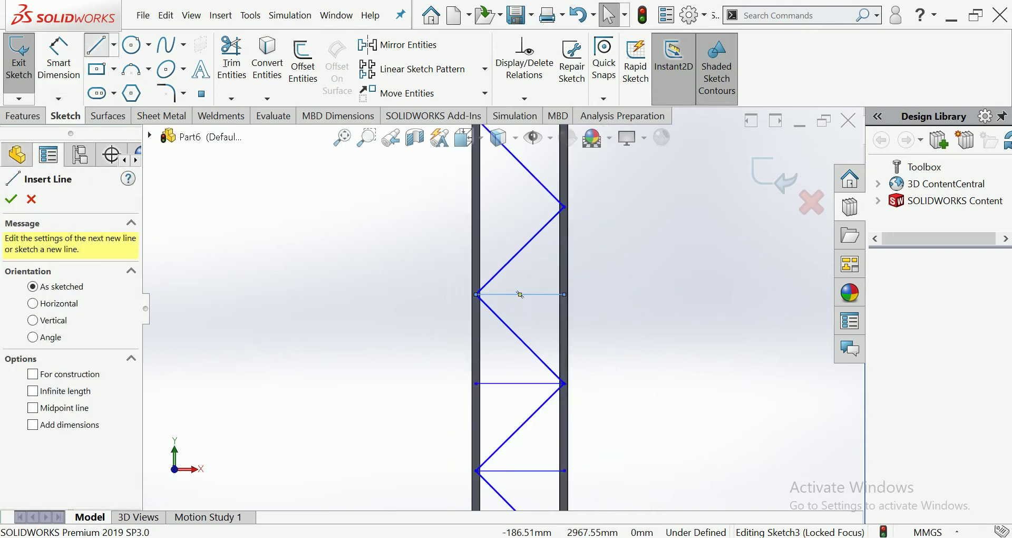
scroll(518, 292, "up", 2)
scroll(506, 401, "down", 4)
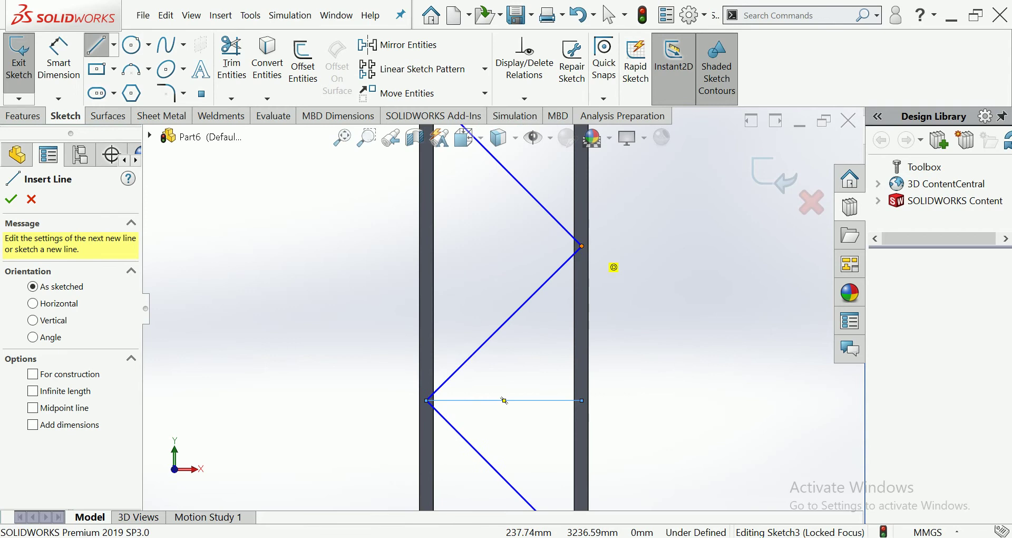
left_click(582, 246)
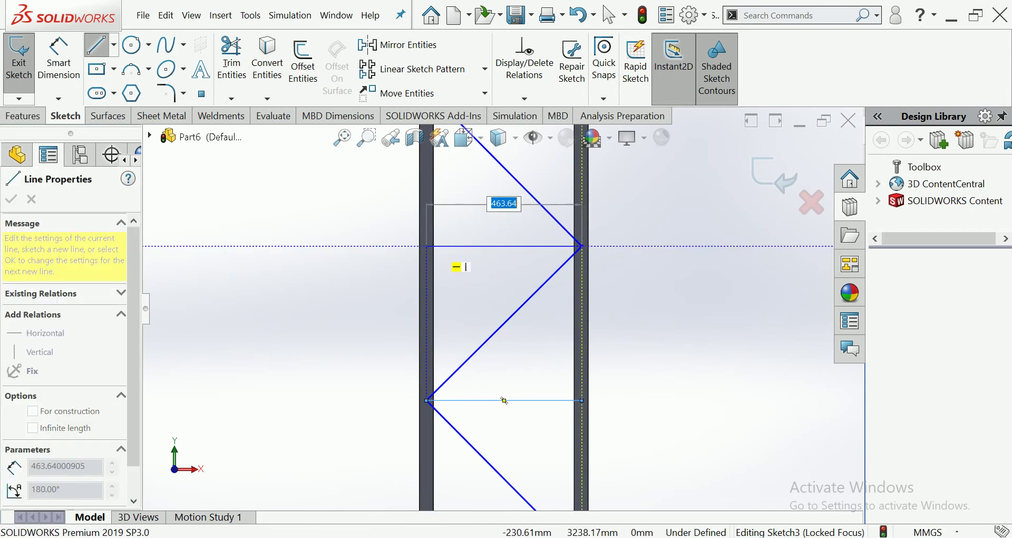
key("Return")
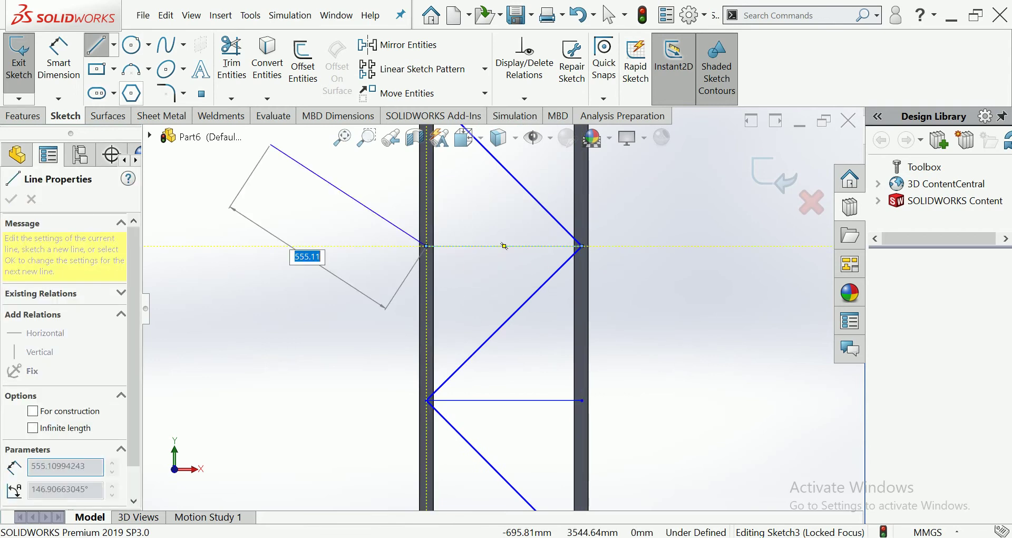
key("Escape")
Draw the final bracing line from the left leg's vertex and end line drawing
left_click(97, 44)
scroll(476, 317, "up", 5)
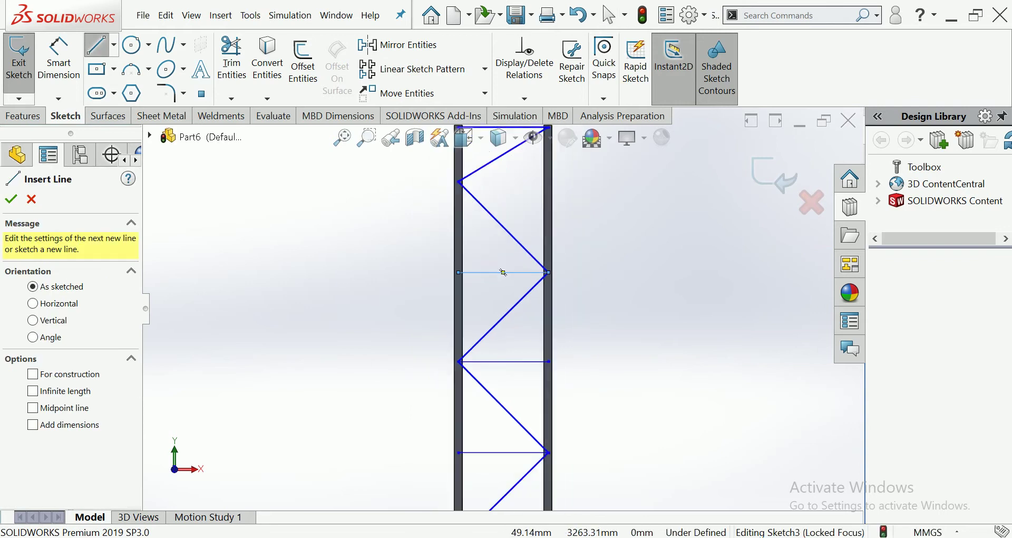
scroll(476, 350, "down", 5)
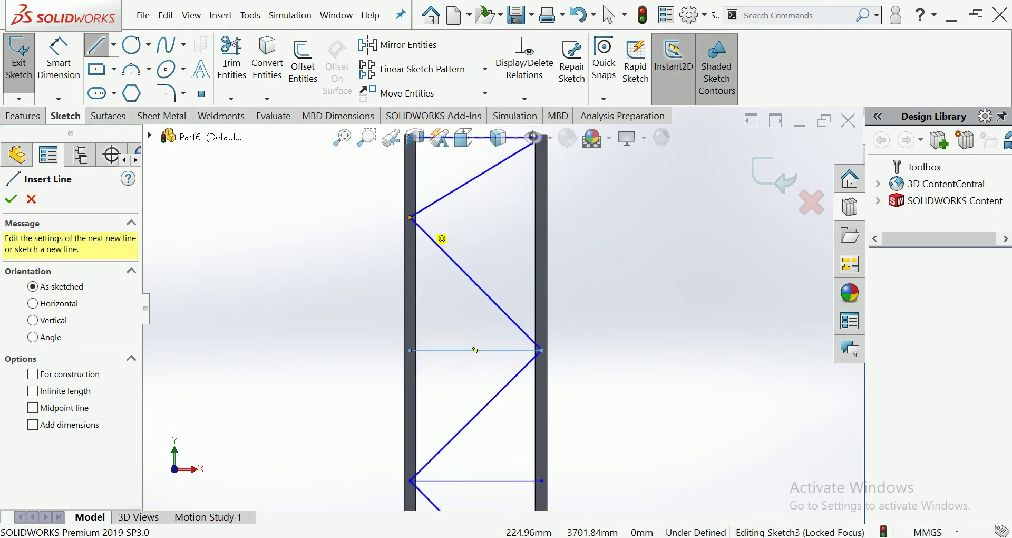
left_click(411, 217)
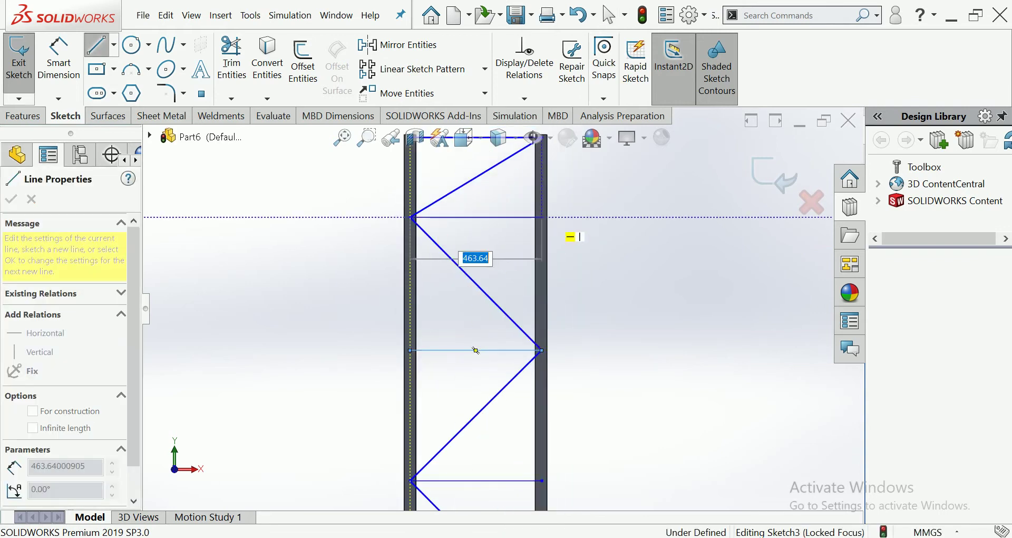
left_click(476, 350)
scroll(476, 350, "up", 2)
key("Escape")
key("Escape")
key("f")
Exit Sketch3 and clear the selection
scroll(531, 435, "down", 3)
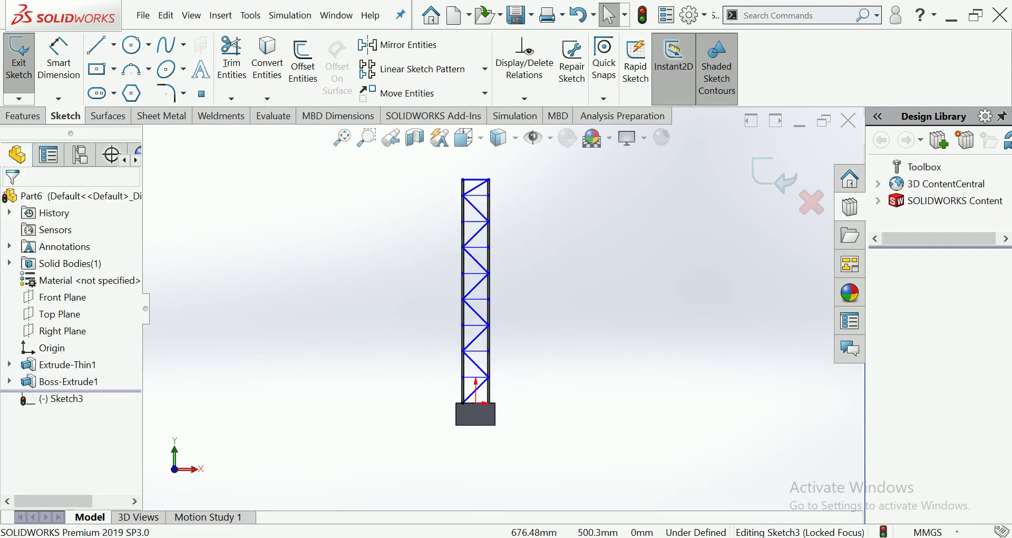
scroll(548, 229, "down", 2)
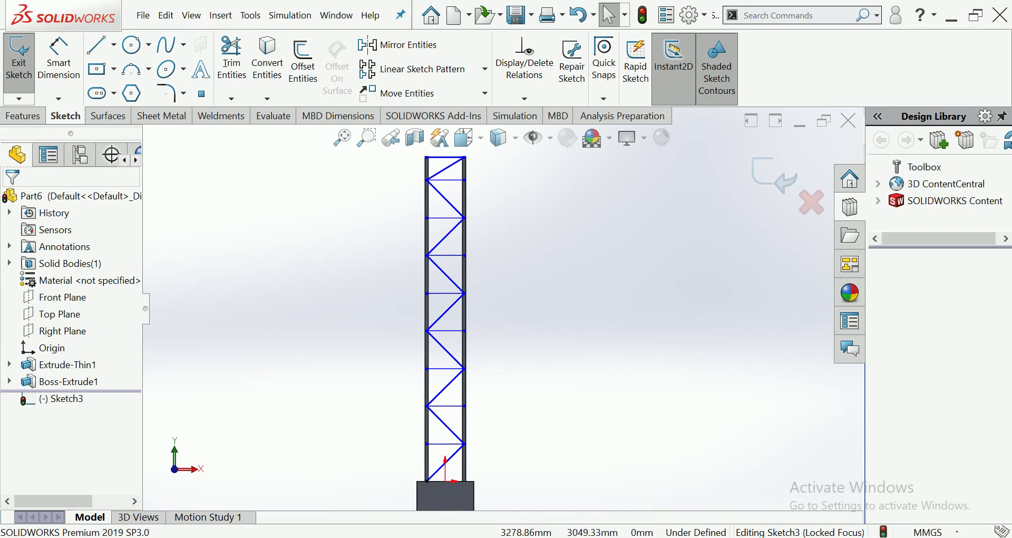
left_click(774, 174)
key("Escape")
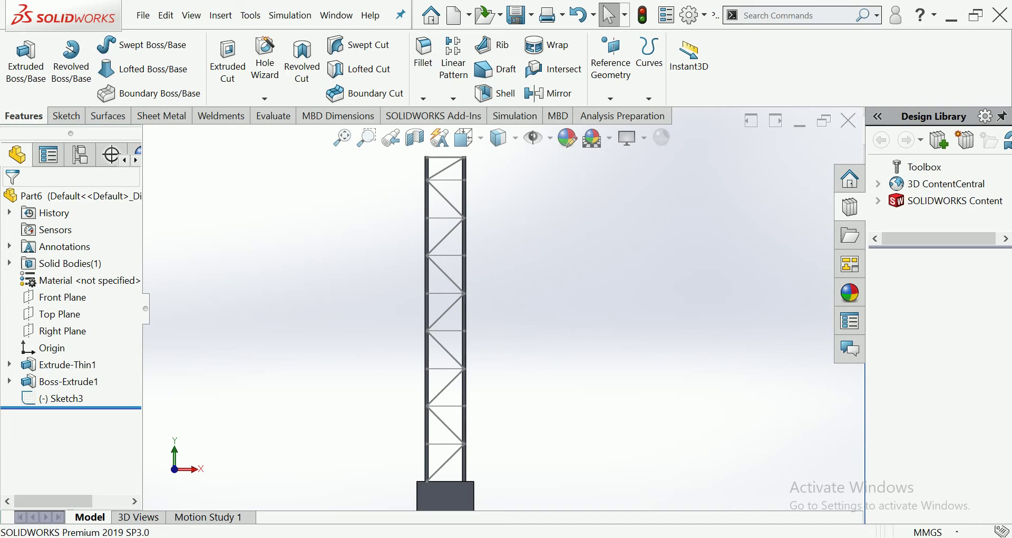
Start a Structural Member with an angle iron profile of size 20 x 20 x 3
left_click(220, 116)
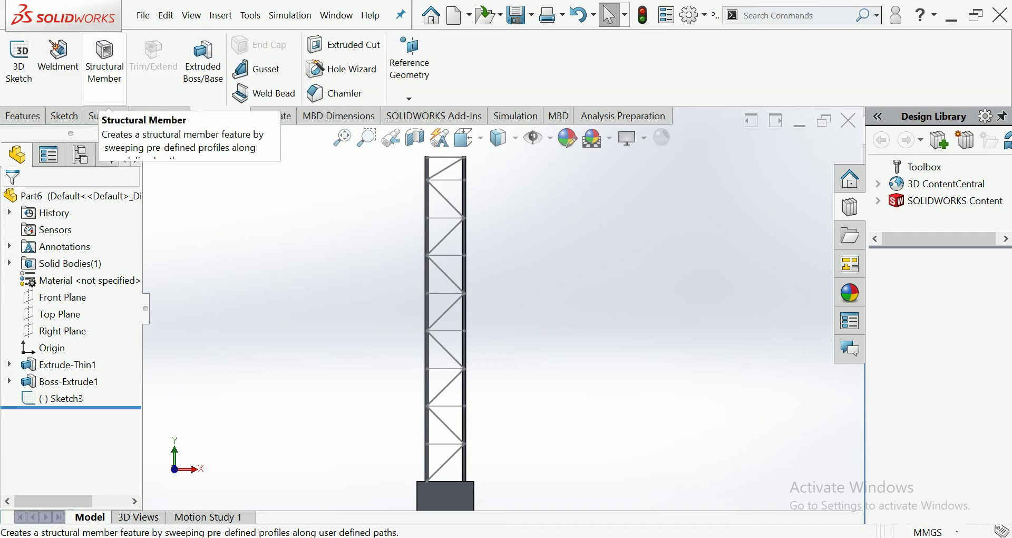
left_click(104, 61)
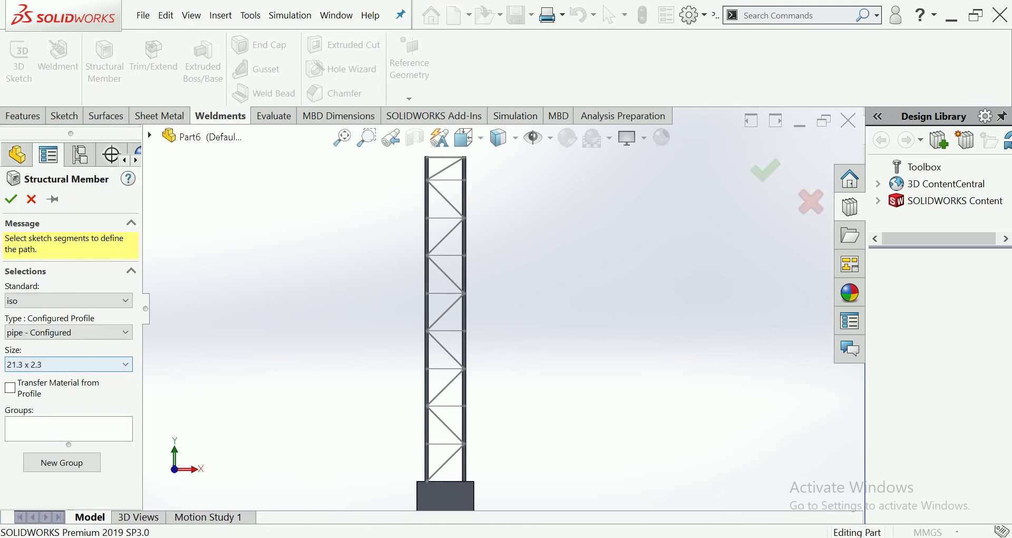
left_click(69, 332)
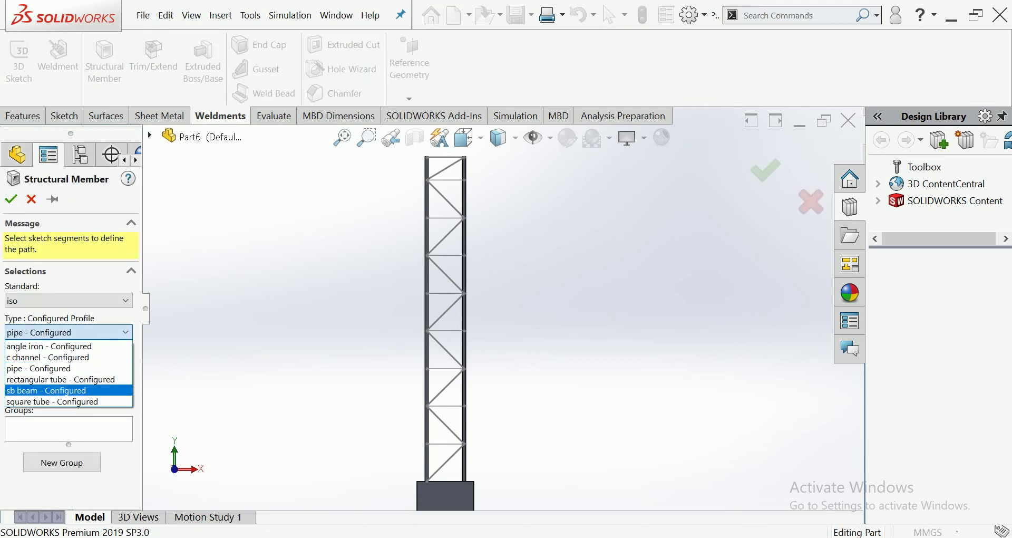
left_click(50, 346)
left_click(69, 364)
left_click(26, 390)
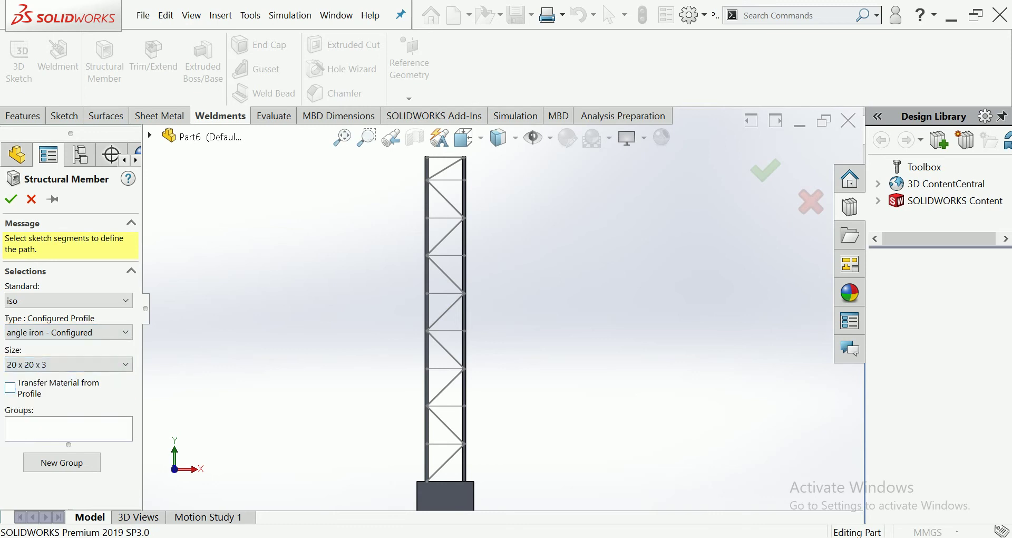
Select the seven zigzag diagonals as Group1 member paths
scroll(435, 485, "up", 3)
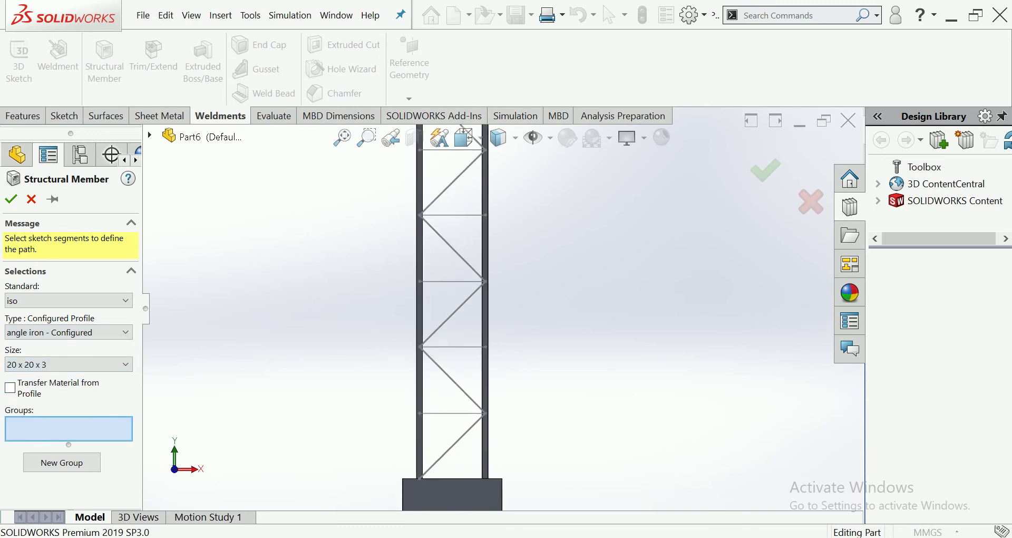
left_click(419, 477)
left_click(453, 445)
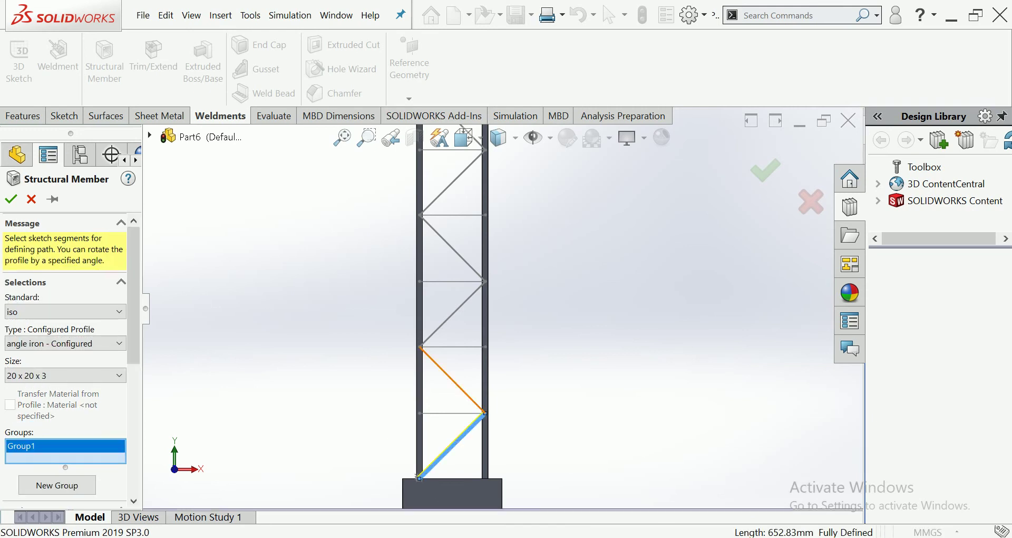
left_click(452, 380)
left_click(452, 314)
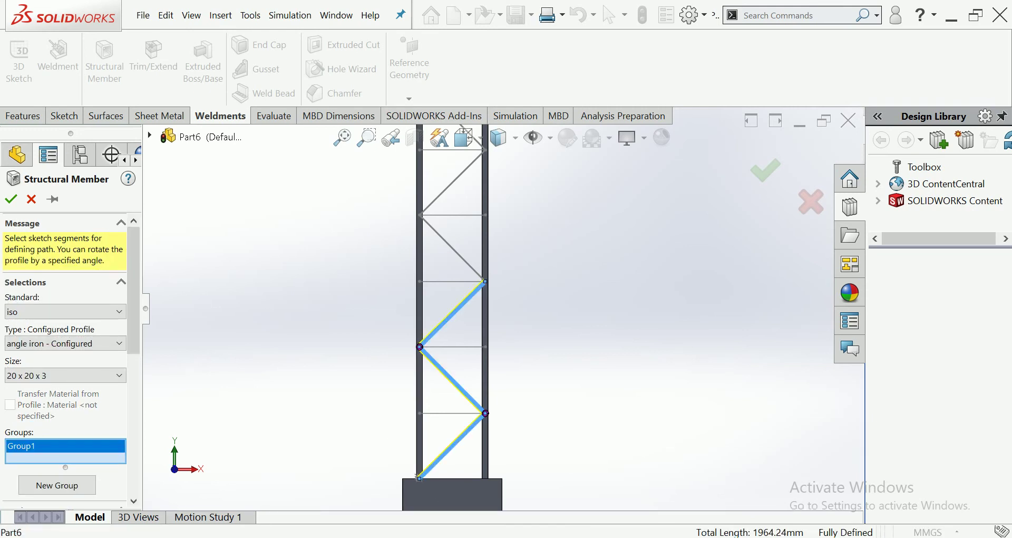
left_click(452, 183)
scroll(452, 316, "down", 3)
scroll(452, 317, "up", 4)
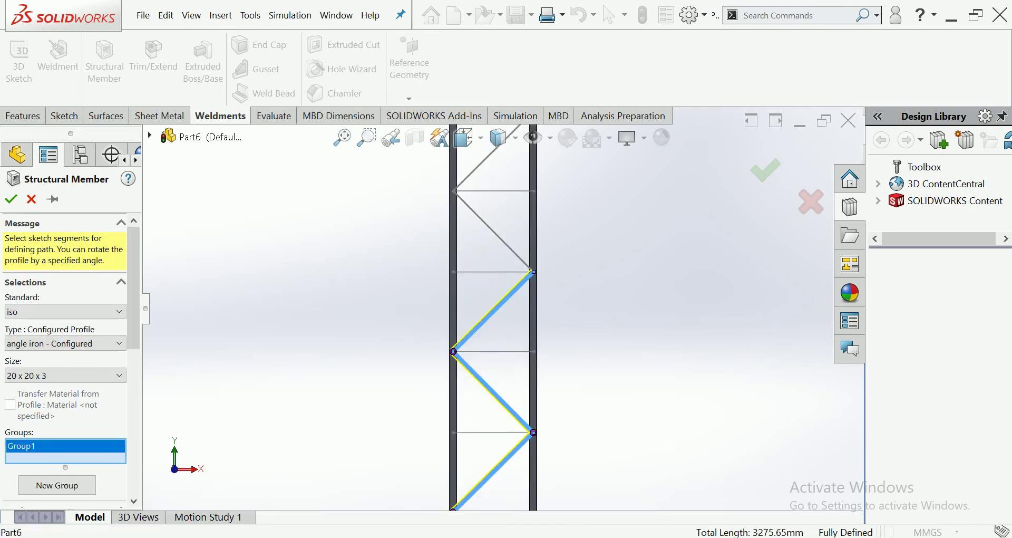
left_click(493, 232)
scroll(503, 308, "down", 2)
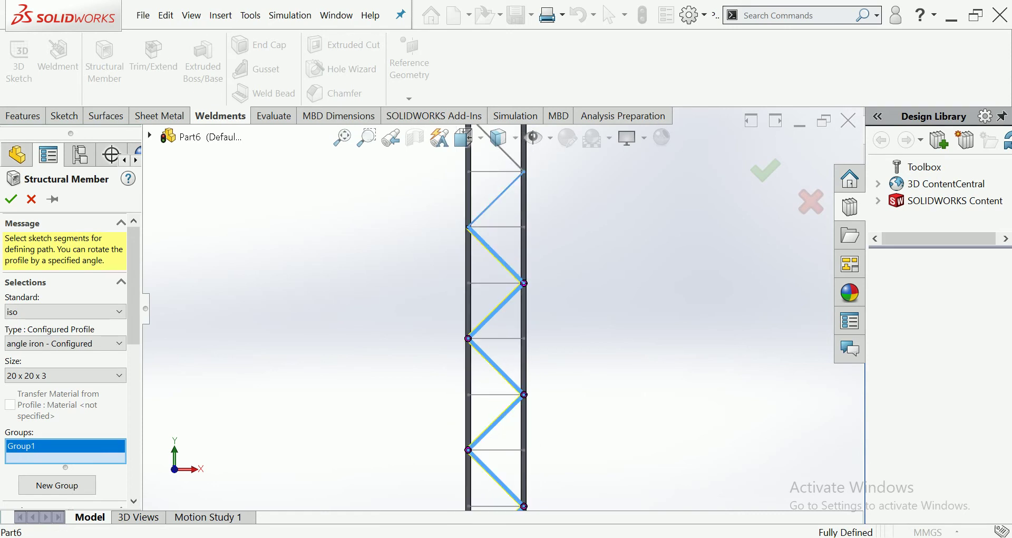
left_click(496, 199)
scroll(503, 307, "down", 3)
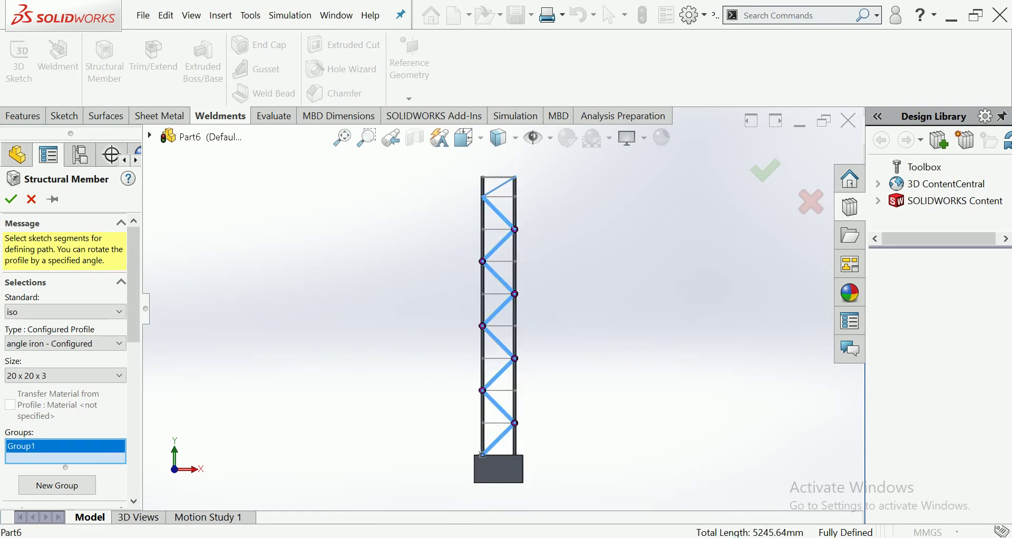
Create Group2 from the four horizontal struts
left_click(57, 485)
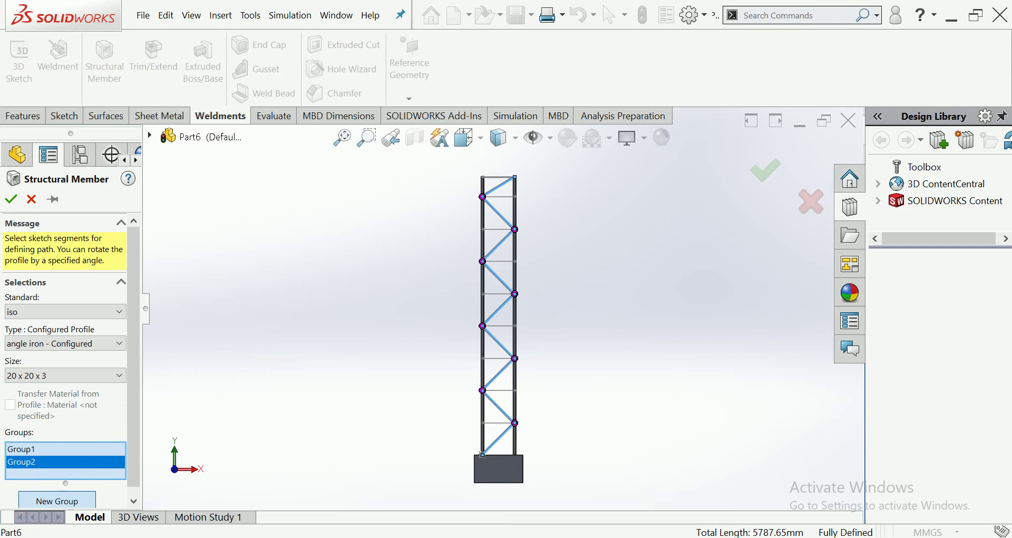
scroll(571, 441, "up", 2)
left_click(467, 415)
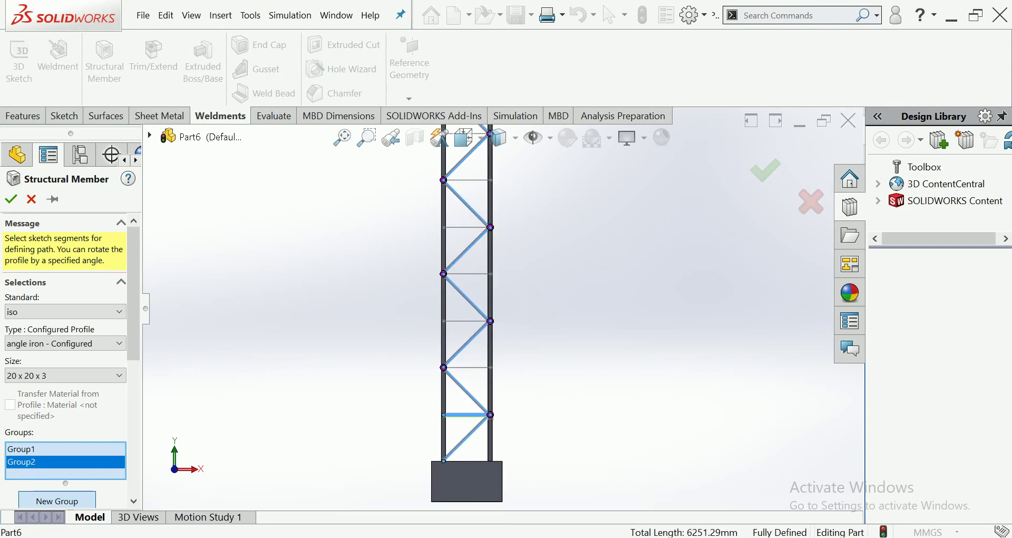
left_click(467, 320)
left_click(467, 274)
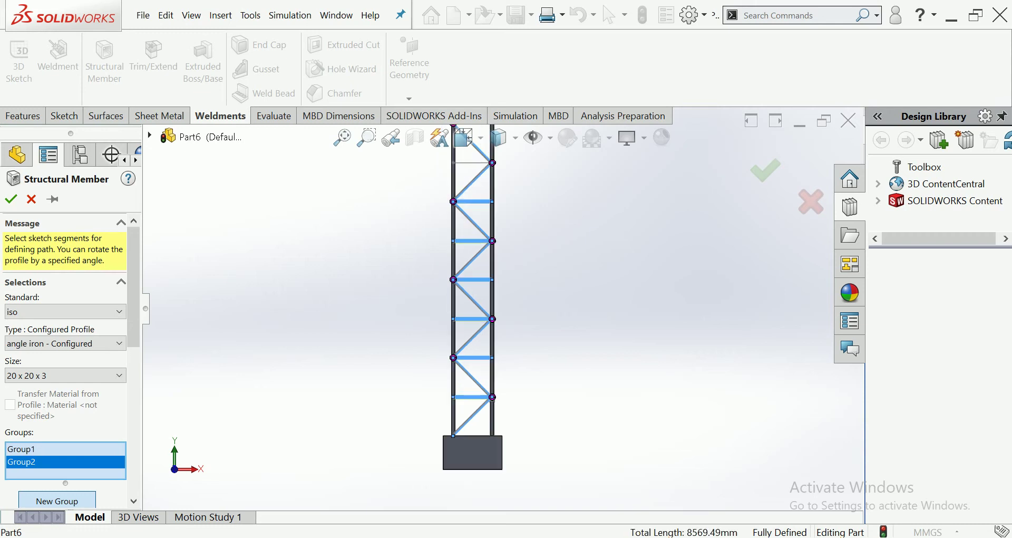
scroll(384, 129, "down", 1)
left_click(474, 192)
scroll(493, 211, "up", 1)
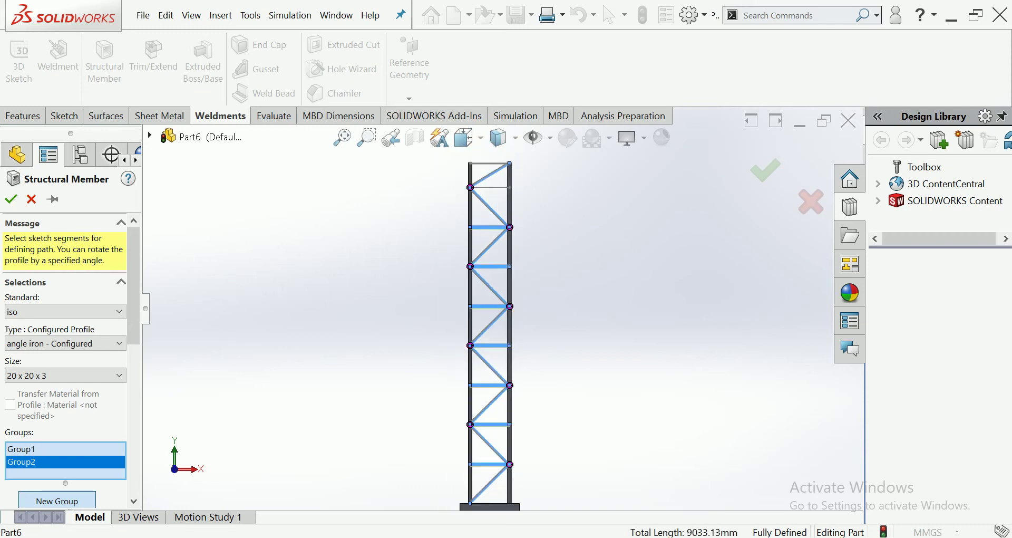
scroll(503, 210, "down", 2)
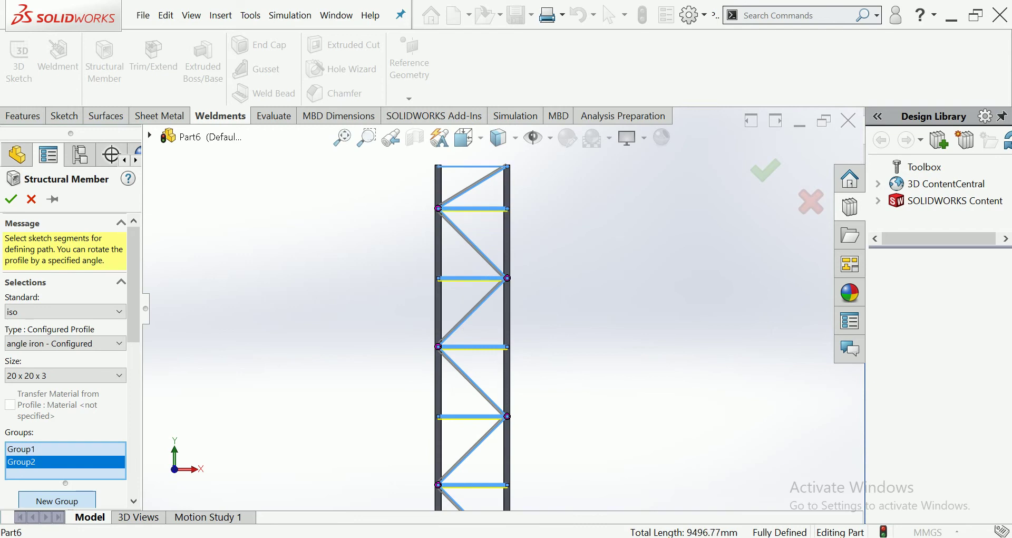
Check the preview from an oblique view and confirm the angle-iron structural members
scroll(514, 306, "up", 2)
scroll(514, 305, "down", 1)
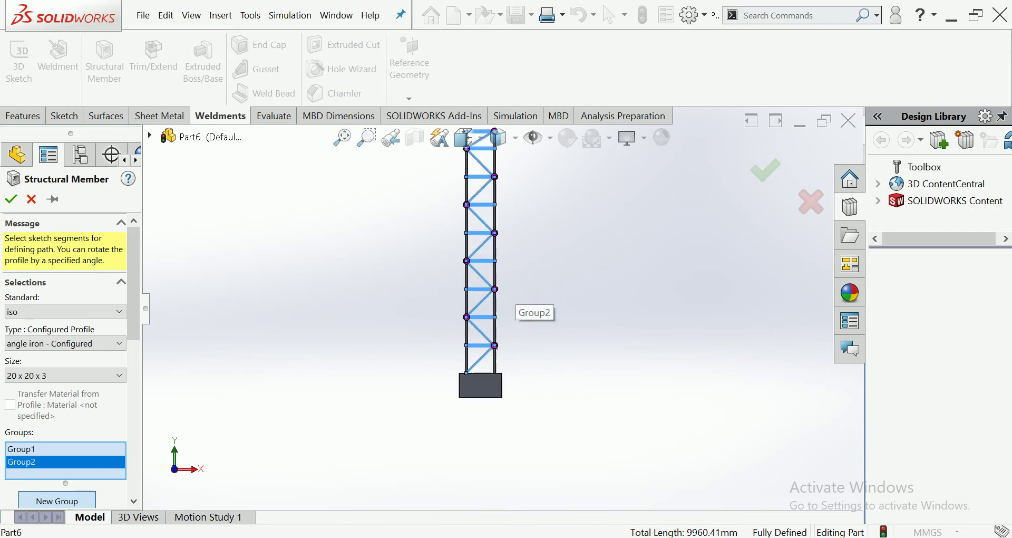
scroll(477, 321, "down", 2)
scroll(477, 322, "up", 2)
scroll(477, 322, "down", 3)
scroll(490, 299, "down", 2)
mouse_move(490, 300)
middle_mouse_down()
mouse_move(580, 295)
mouse_move(527, 295)
mouse_move(537, 317)
mouse_move(559, 316)
mouse_move(527, 316)
mouse_move(543, 316)
middle_mouse_up()
scroll(504, 317, "up", 3)
scroll(490, 316, "up", 3)
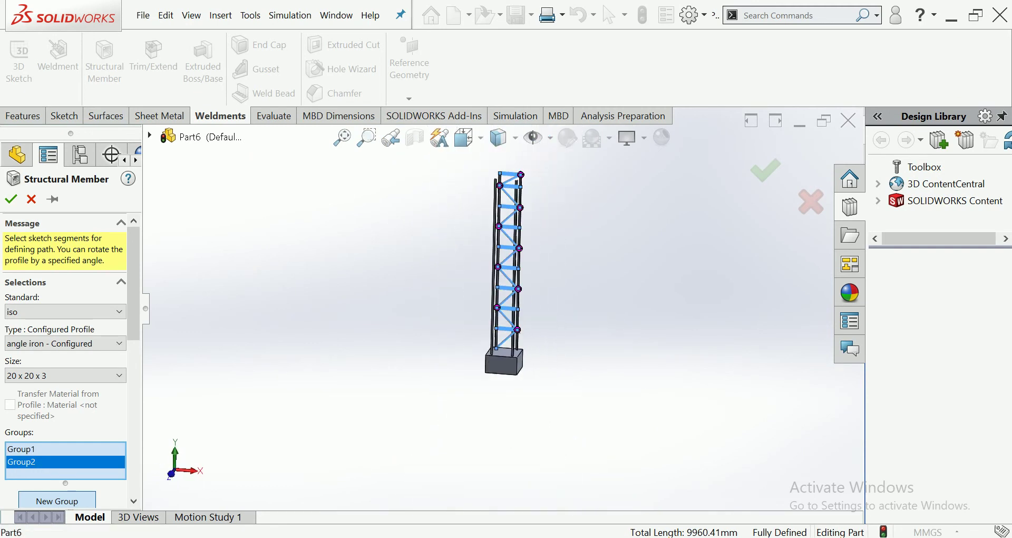
left_click(11, 199)
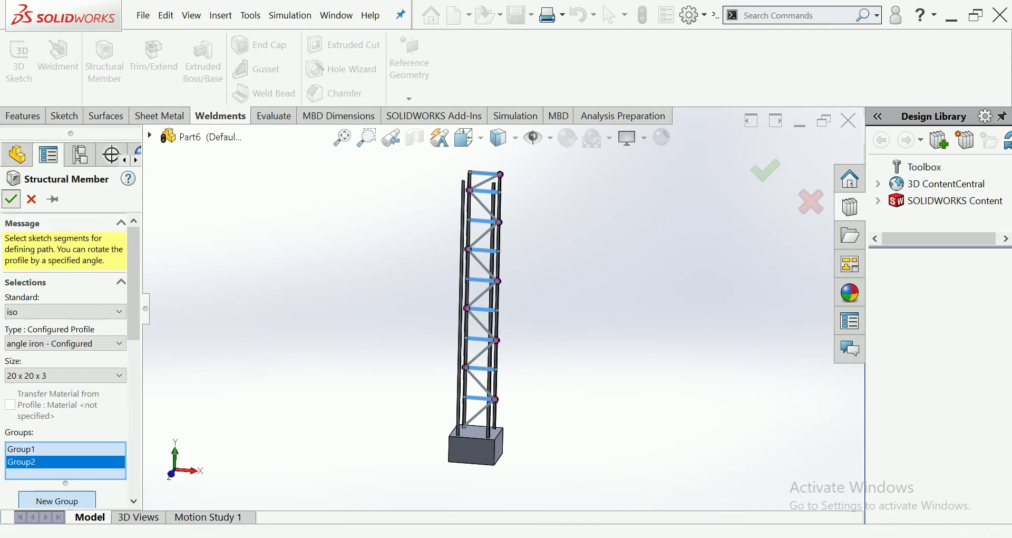
Reopen the bracing sketch Sketch3 for editing
scroll(475, 316, "down", 5)
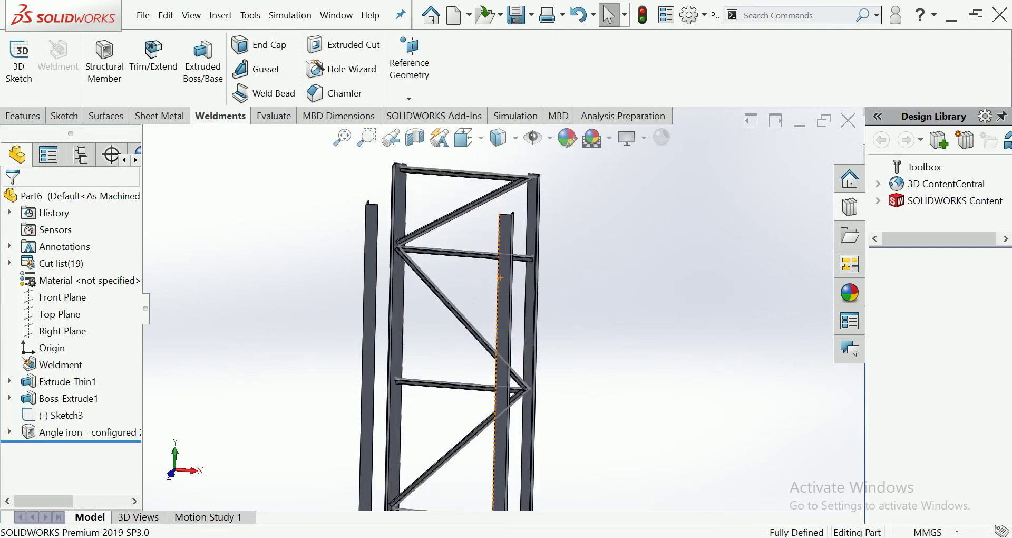
middle_click_drag(543, 276, 577, 276)
scroll(430, 170, "down", 5)
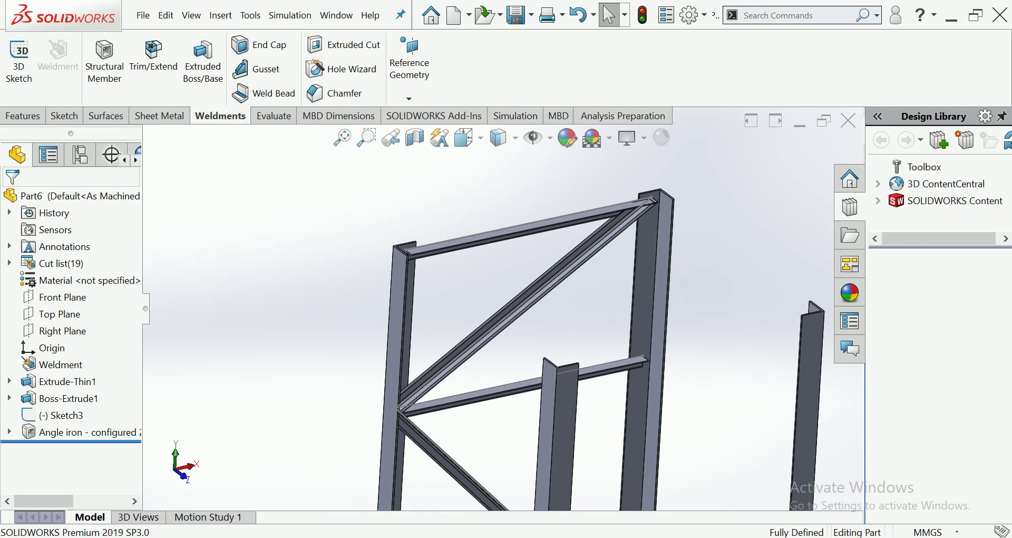
right_click(452, 243)
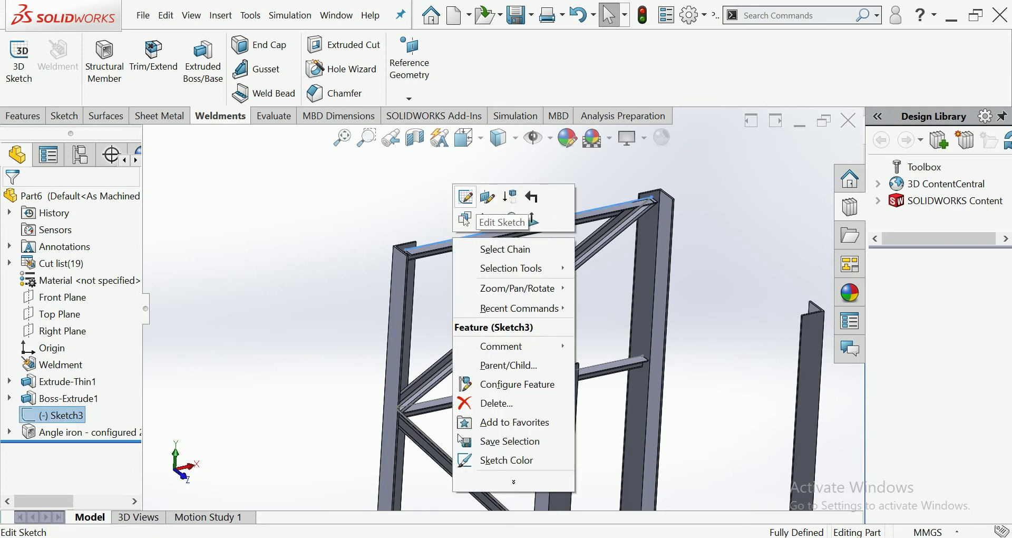
left_click(466, 197)
Drag the top horizontal line's endpoint onto the leg corner
scroll(709, 174, "down", 3)
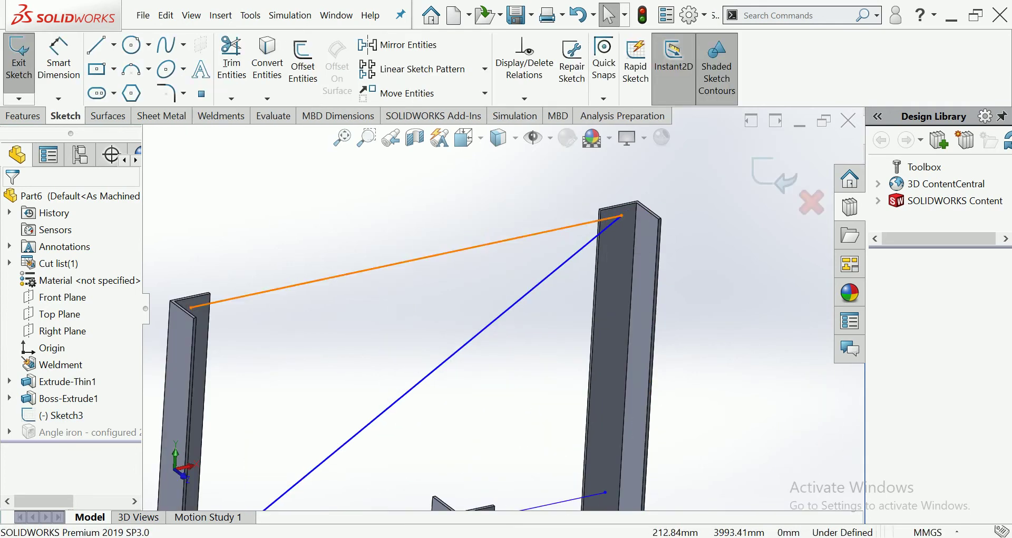
middle_click_drag(474, 237, 474, 221)
left_click_drag(384, 236, 399, 225)
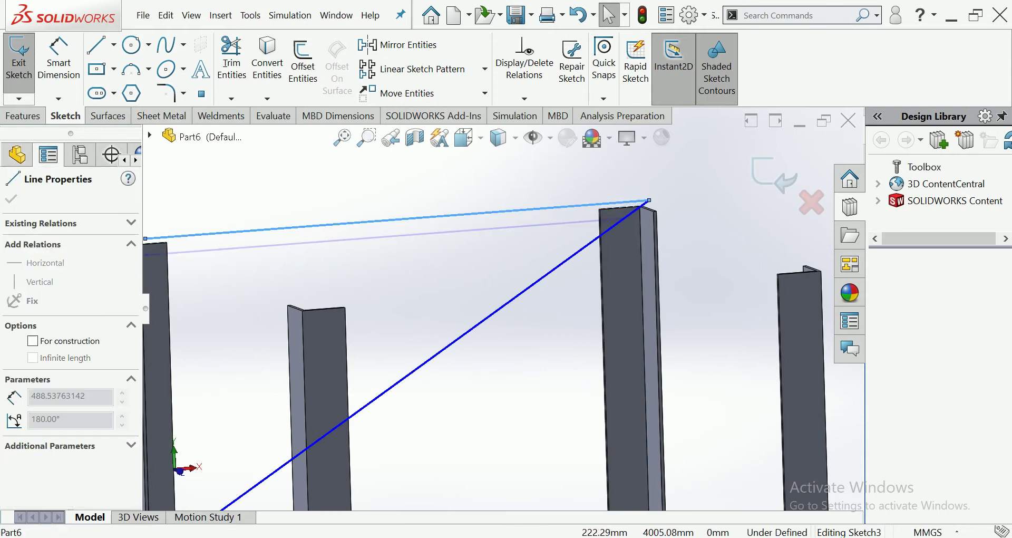
left_click_drag(635, 209, 621, 212)
scroll(499, 305, "up", 3)
key("Escape")
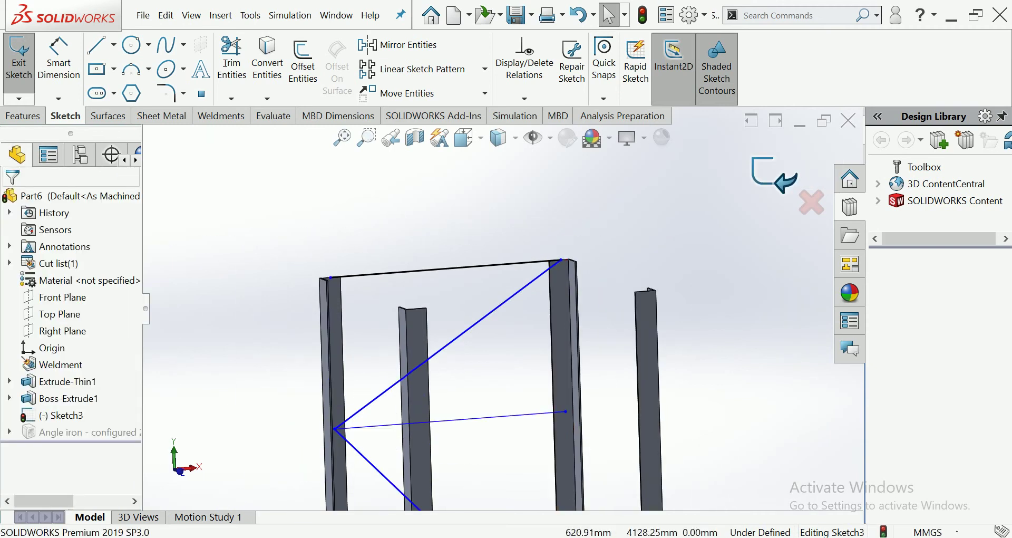
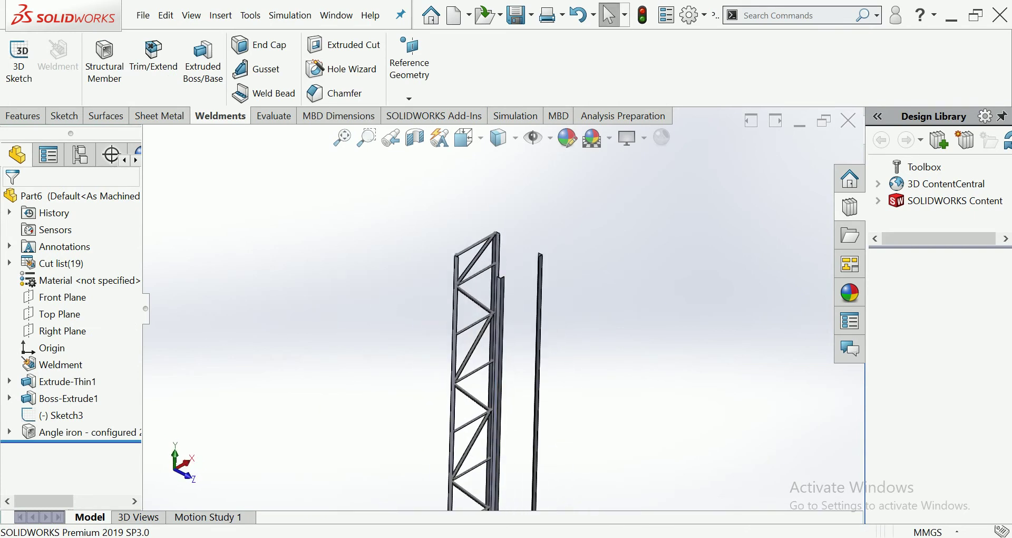
Save the lattice tower part under the file name STRU. in the solar stru folder
scroll(493, 369, "up", 3)
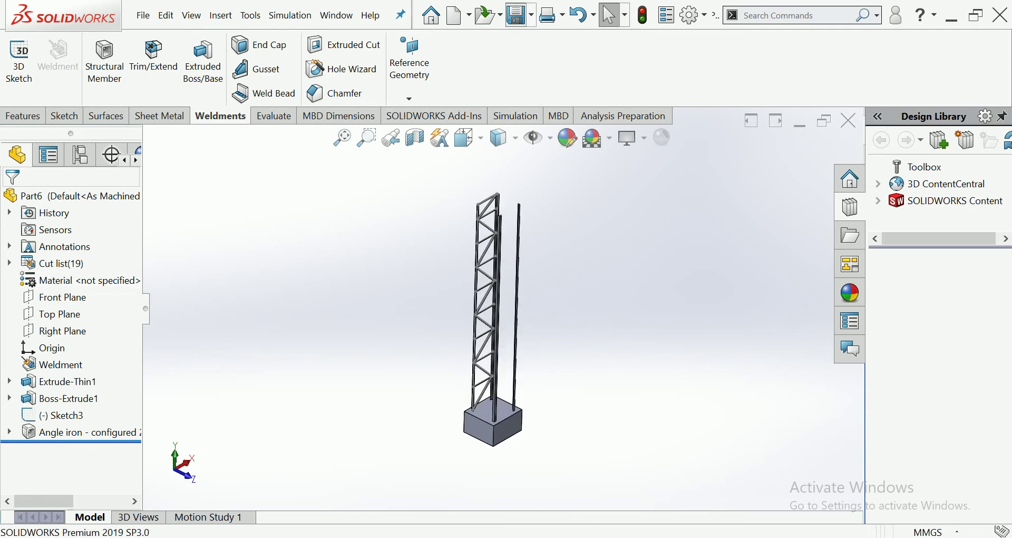
left_click(516, 15)
type("STRU.")
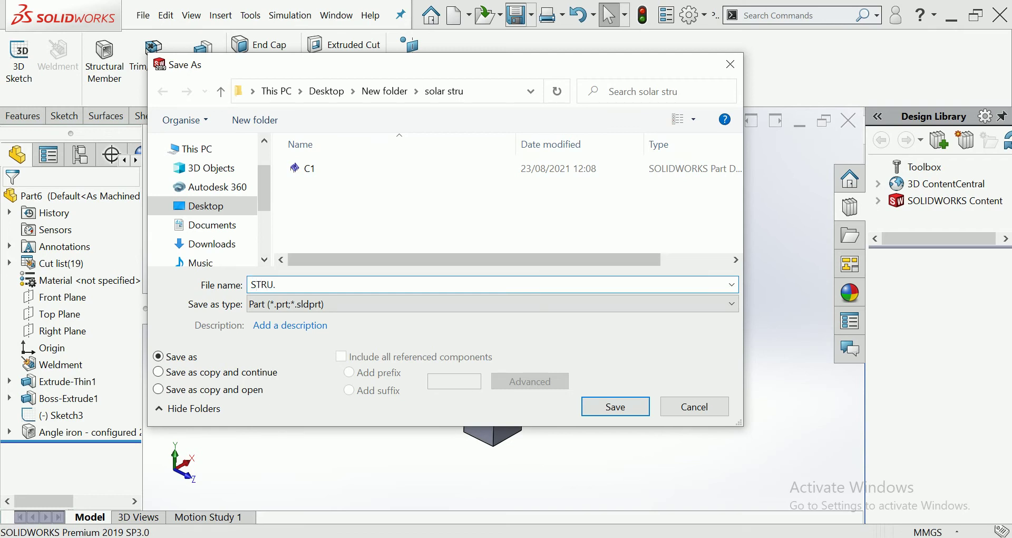
key("Return")
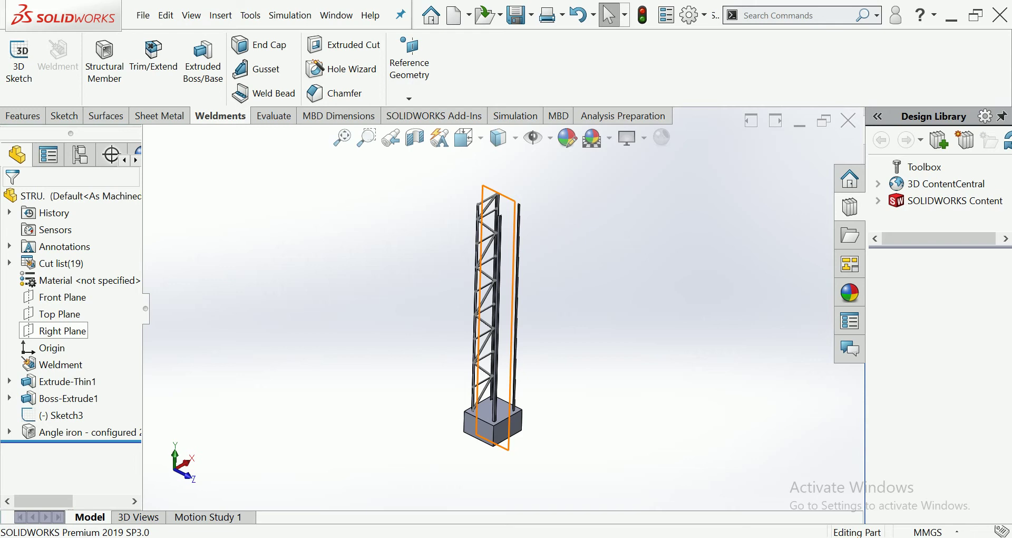
left_click(62, 297)
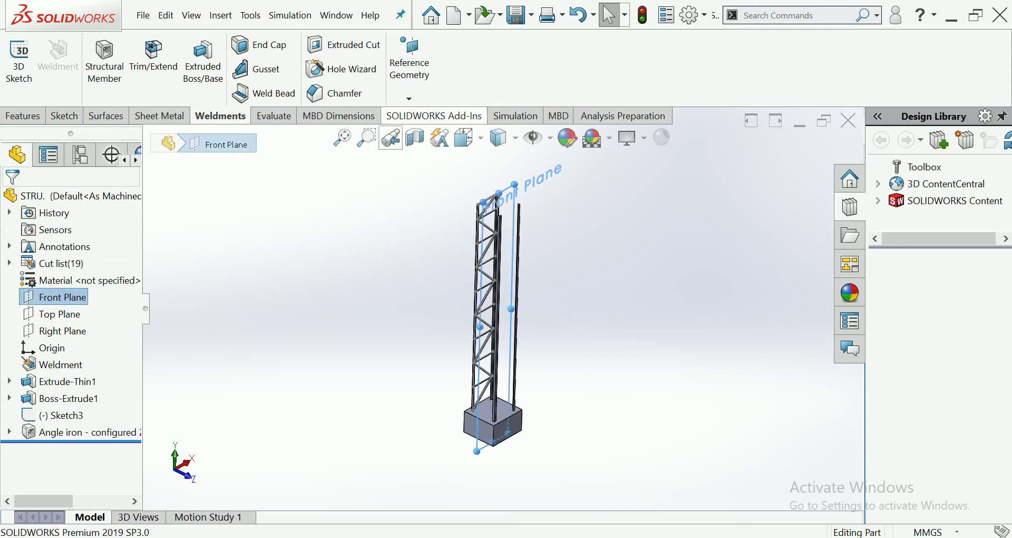
left_click(22, 116)
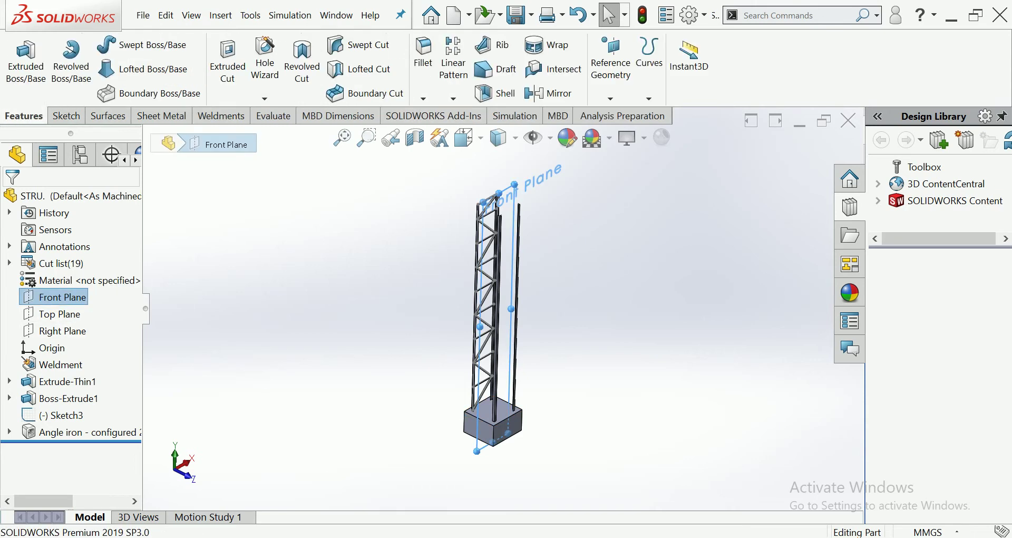
left_click(548, 93)
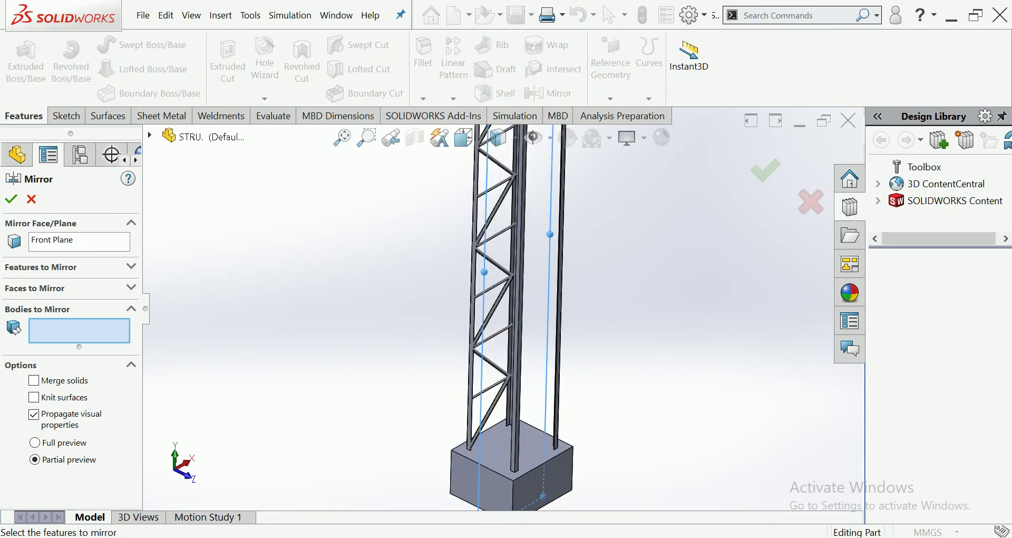
scroll(527, 316, "down", 3)
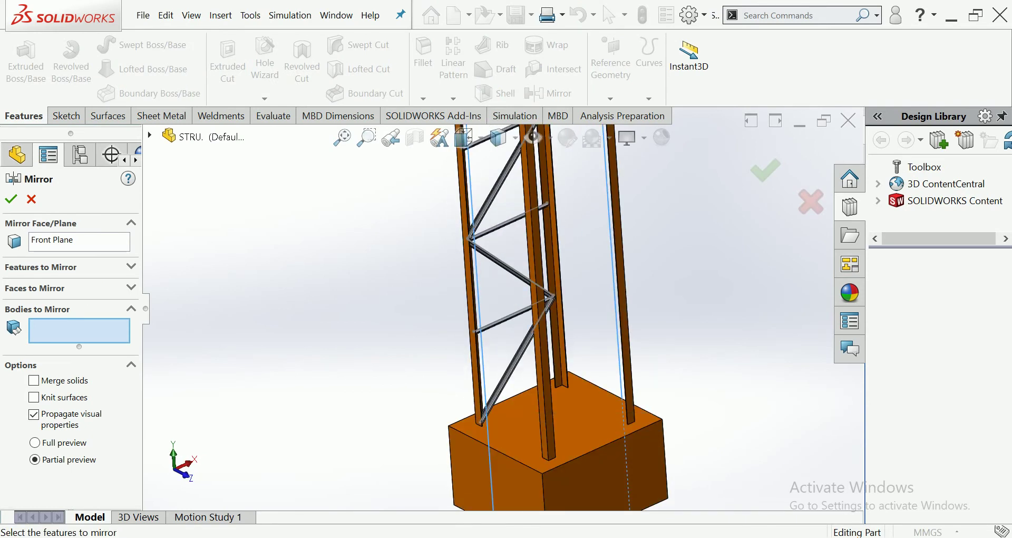
left_click(490, 406)
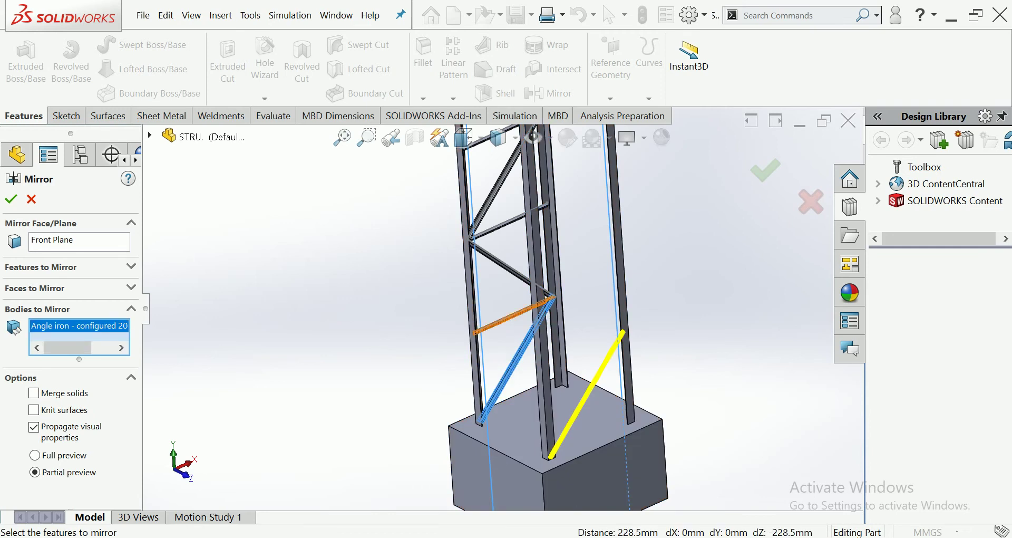
left_click(514, 315)
left_click(543, 338)
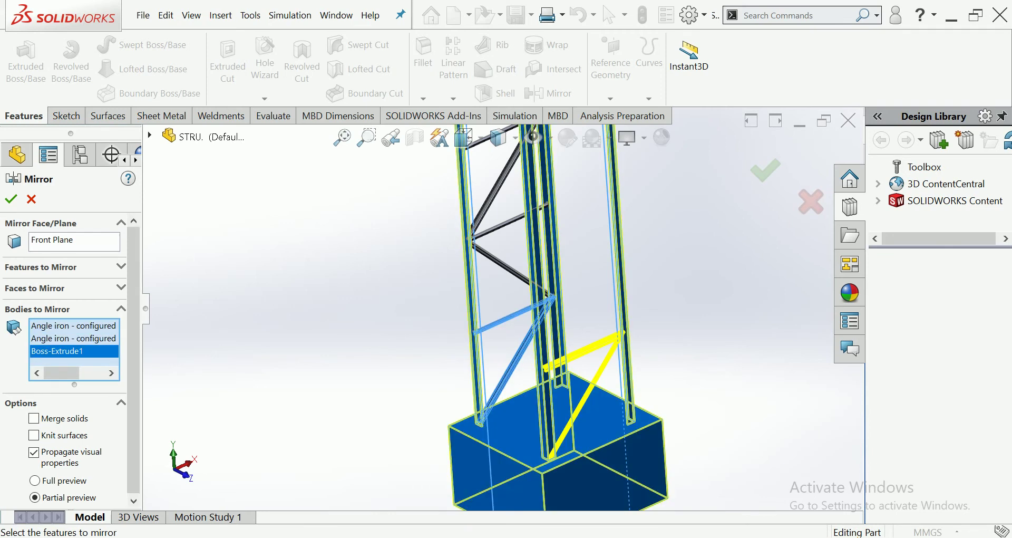
left_click(543, 337)
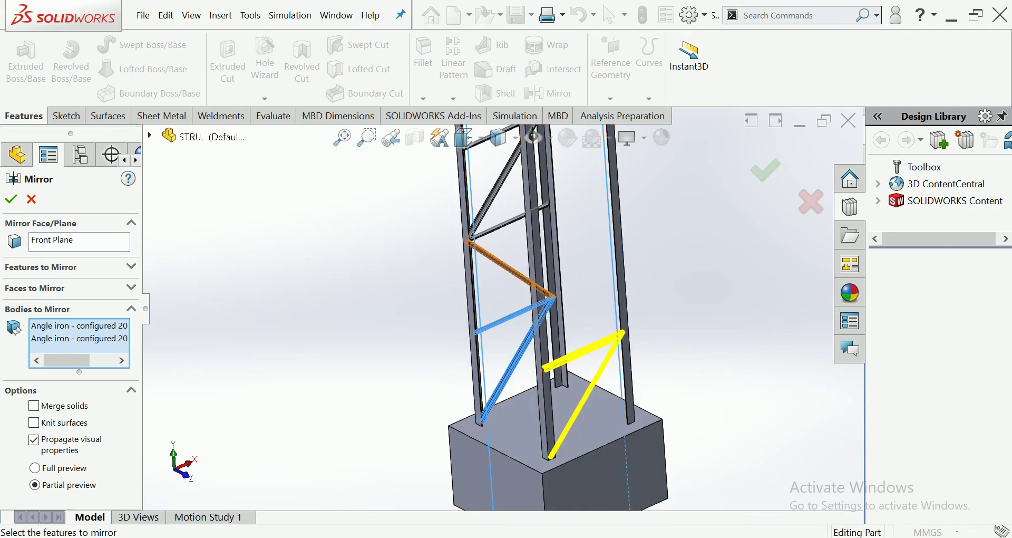
left_click(509, 266)
left_click(508, 221)
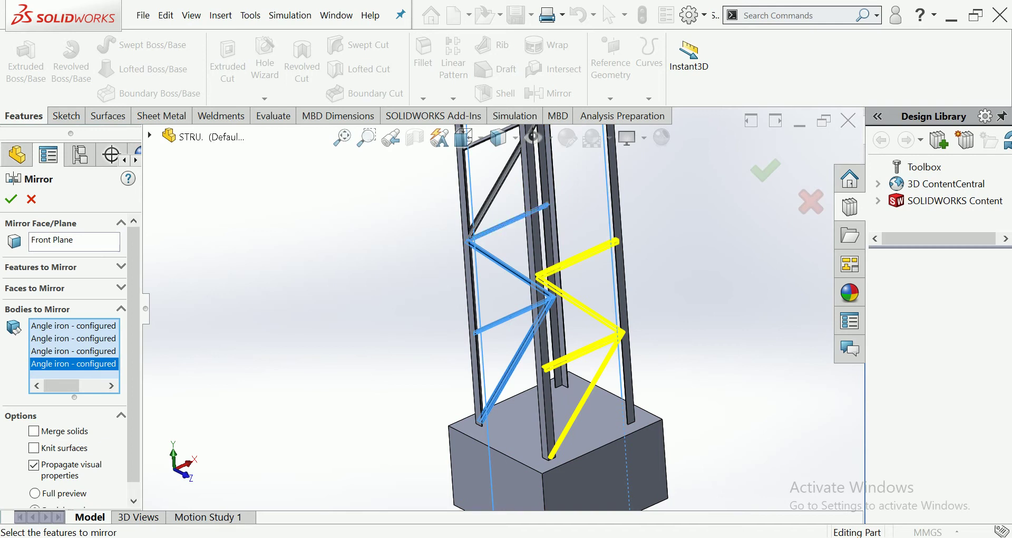
left_click(498, 179)
scroll(559, 311, "up", 3)
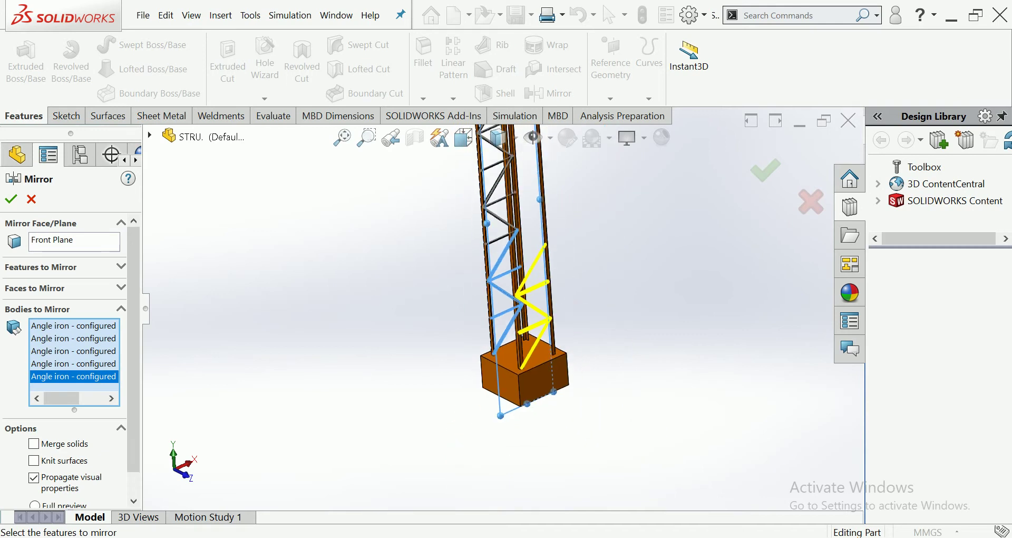
scroll(559, 311, "down", 4)
left_click(517, 327)
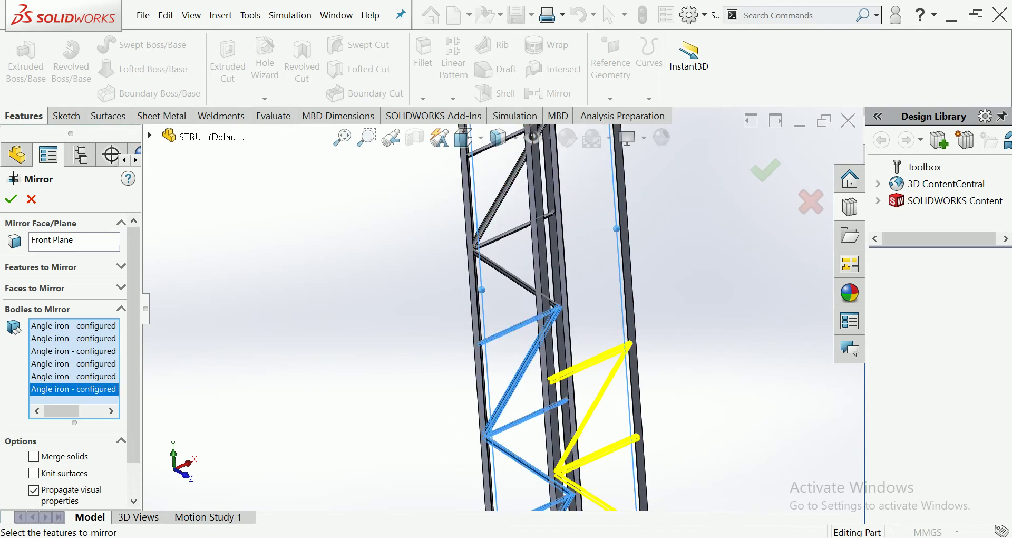
left_click(514, 278)
left_click(514, 230)
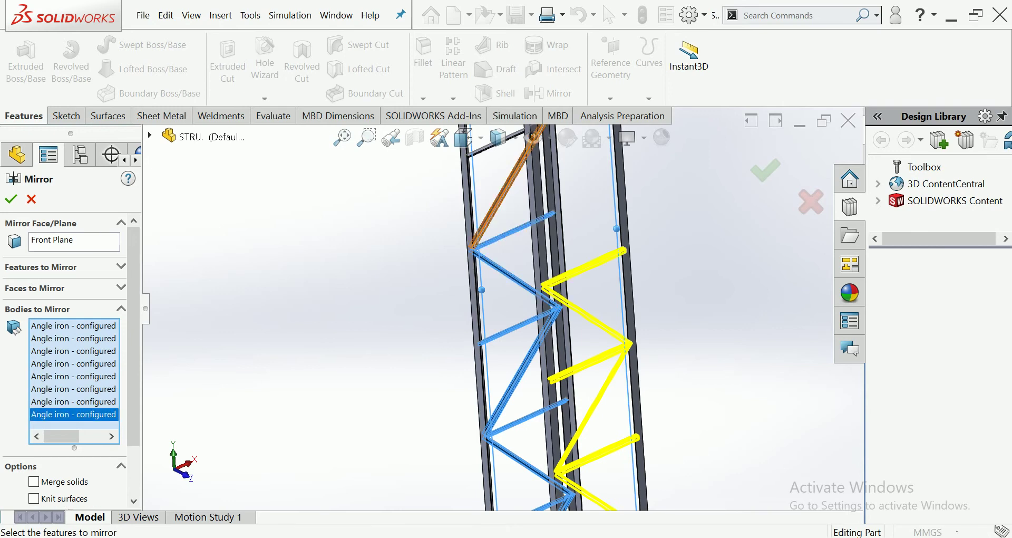
left_click(501, 195)
left_click(31, 198)
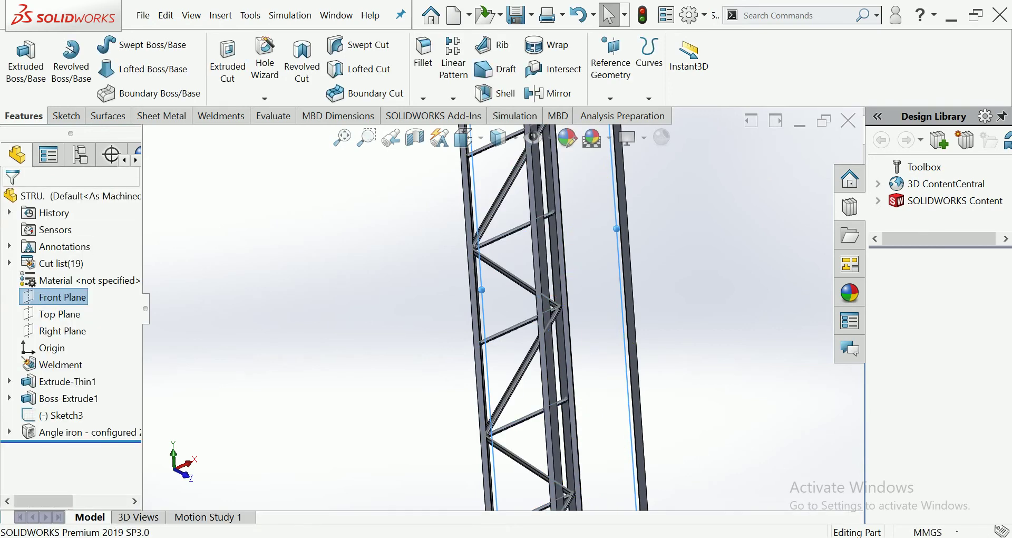
scroll(543, 317, "up", 3)
scroll(543, 317, "down", 1)
Uncheck Merge result on Boss-Extrude1 so the base block is a separate body
right_click(519, 345)
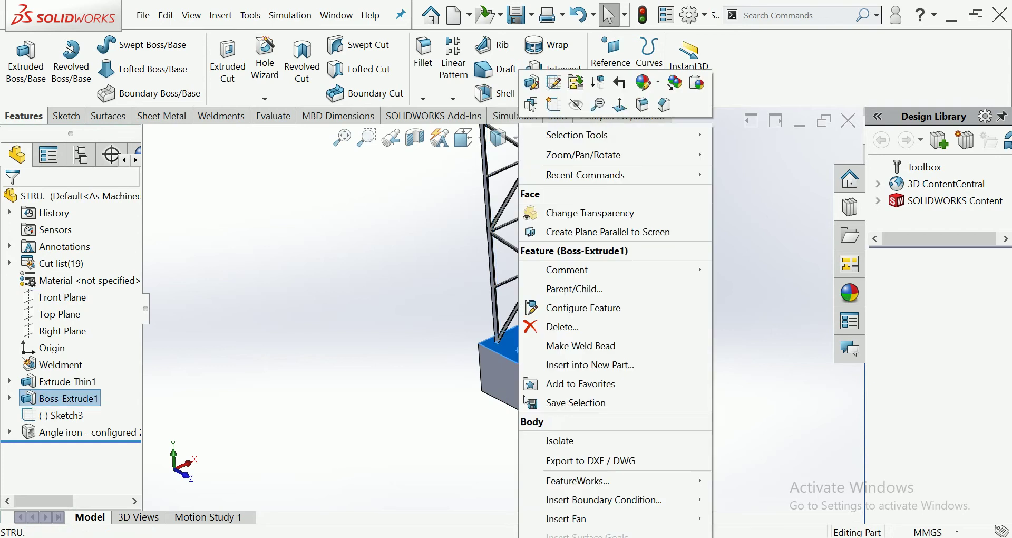
left_click(531, 102)
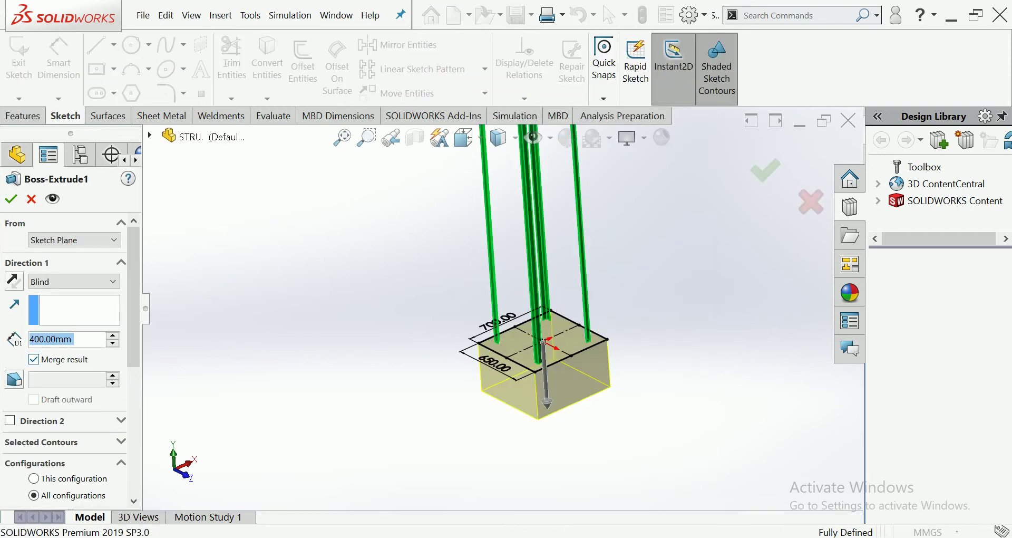
left_click(33, 359)
left_click(10, 198)
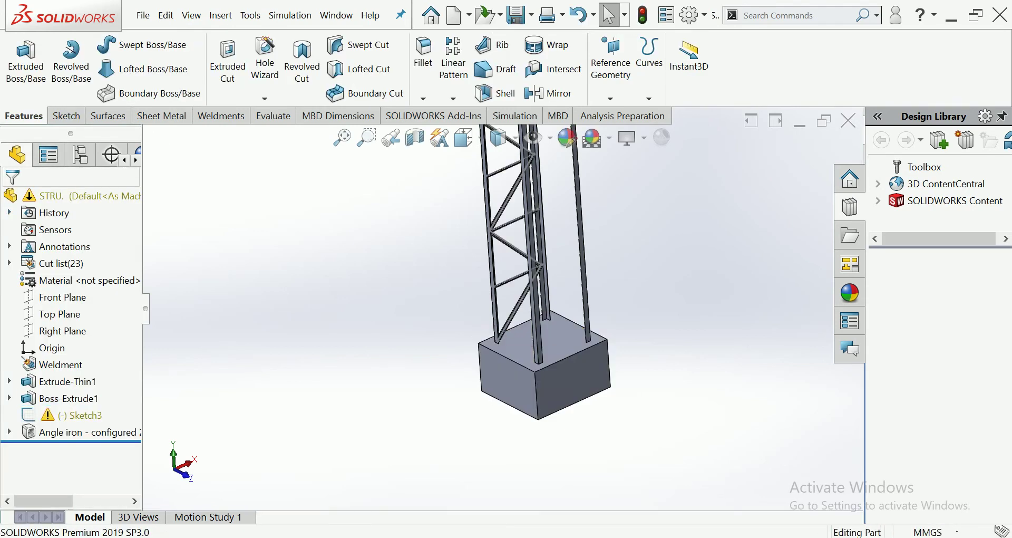
Edit and exit Sketch3 to rebuild the tower's angle-iron members
left_click(74, 415)
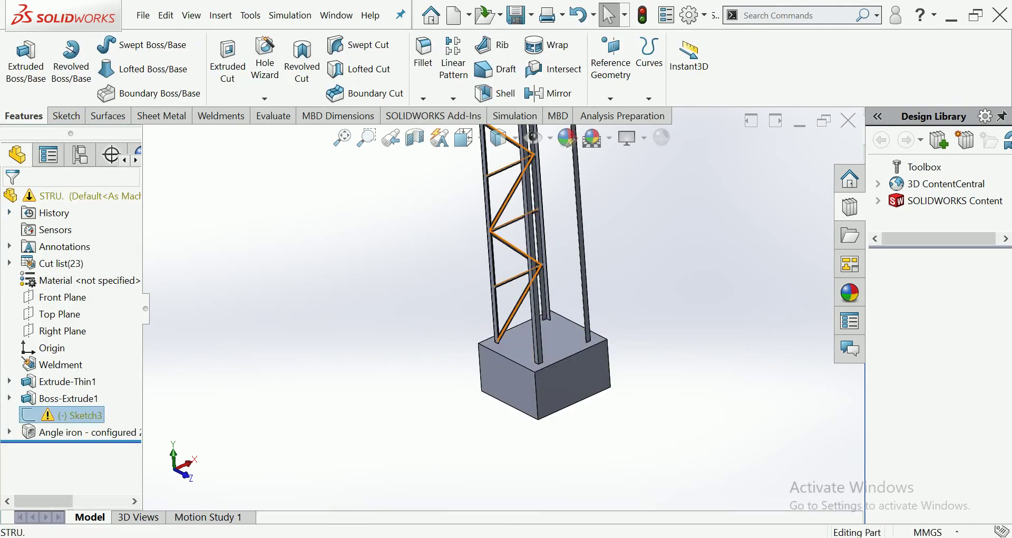
left_click(85, 411)
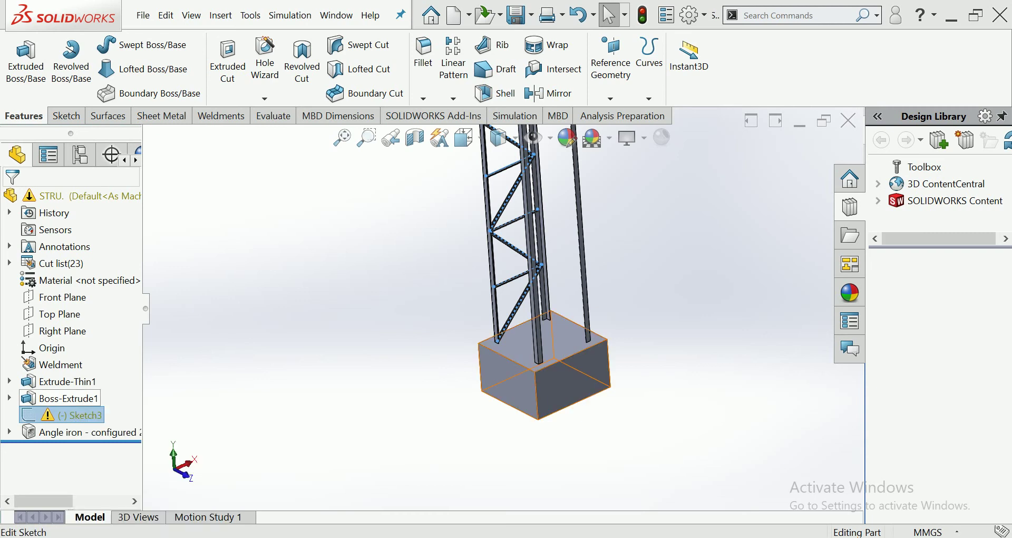
scroll(508, 342, "down", 2)
scroll(509, 317, "up", 4)
scroll(509, 289, "up", 3)
scroll(511, 222, "down", 5)
scroll(374, 337, "down", 2)
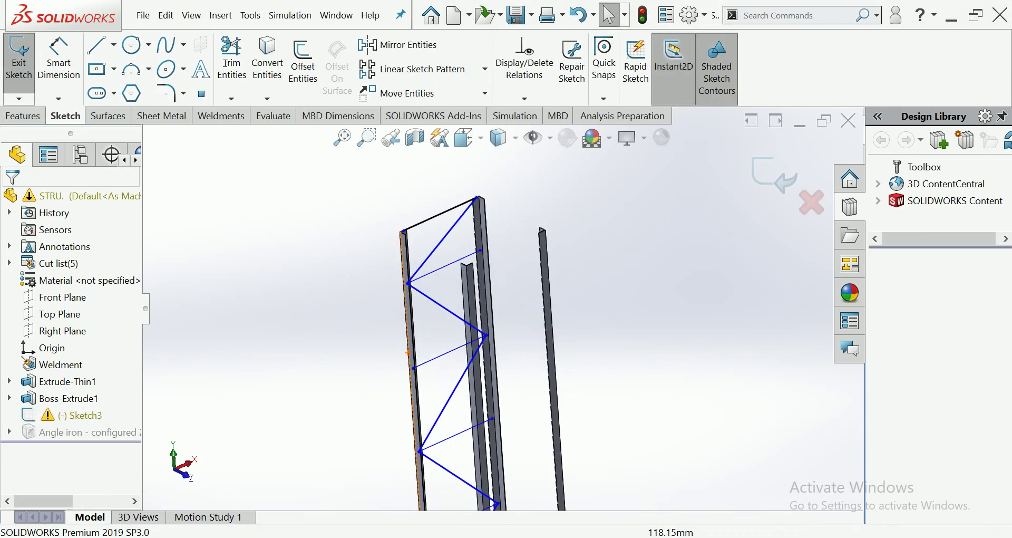
scroll(375, 337, "down", 2)
left_click(773, 177)
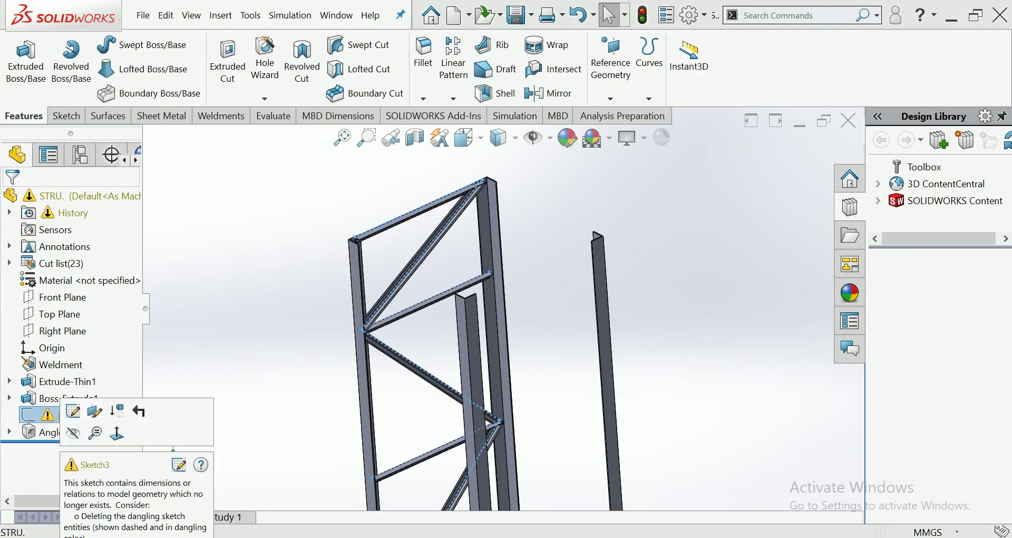
scroll(503, 306, "up", 5)
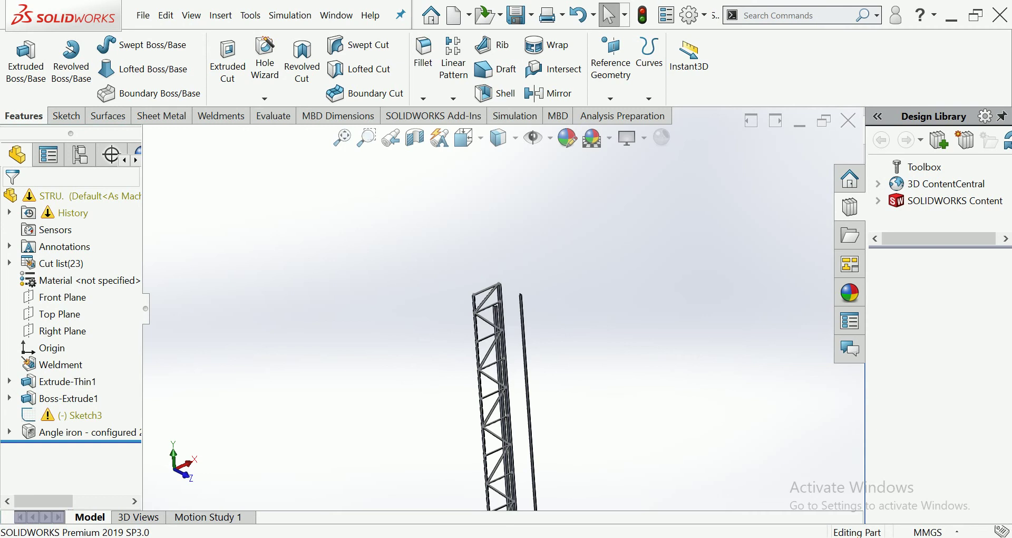
middle_click_drag(503, 306, 435, 85, "ctrl")
scroll(450, 395, "down", 5)
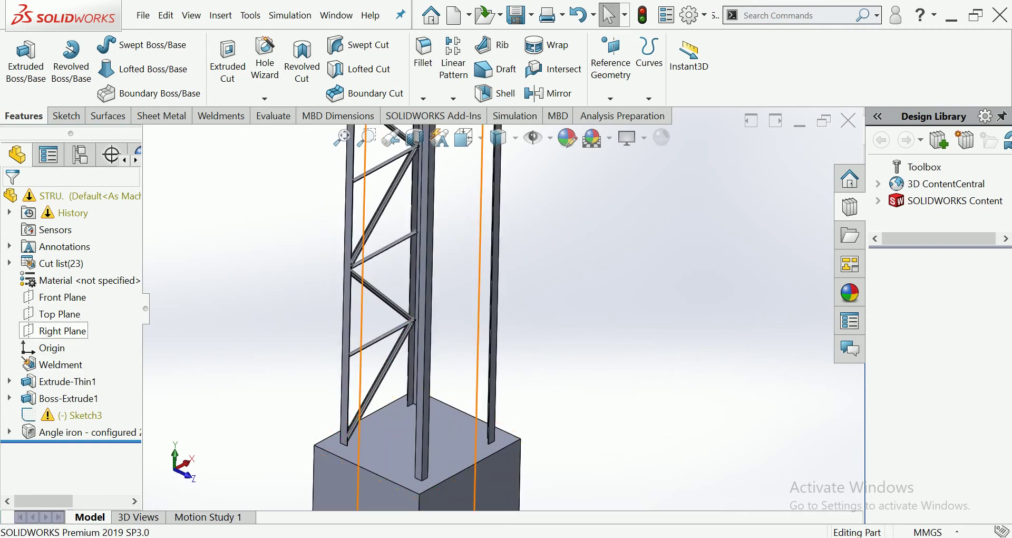
Start a body mirror with the Front Plane as the mirror plane
left_click(53, 330)
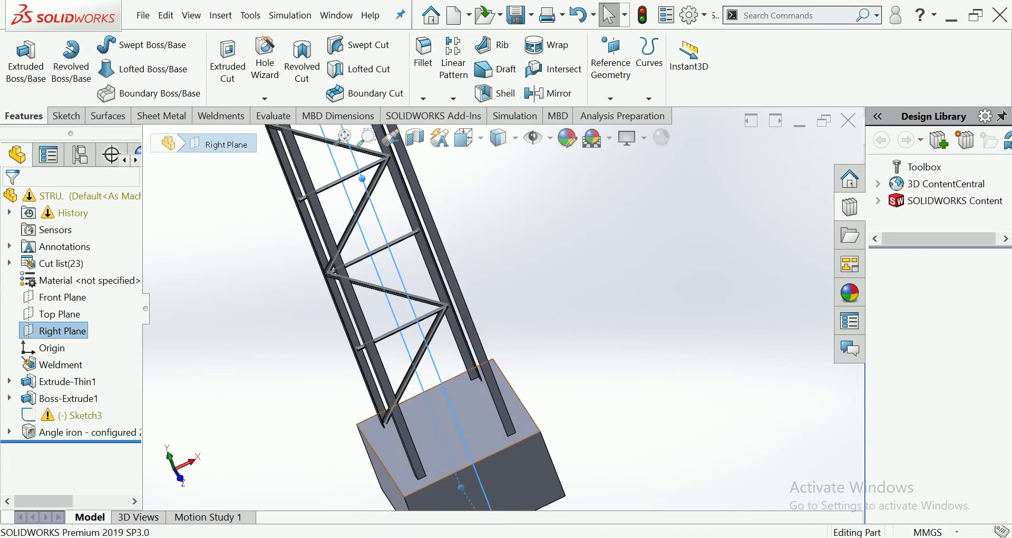
left_click(59, 314)
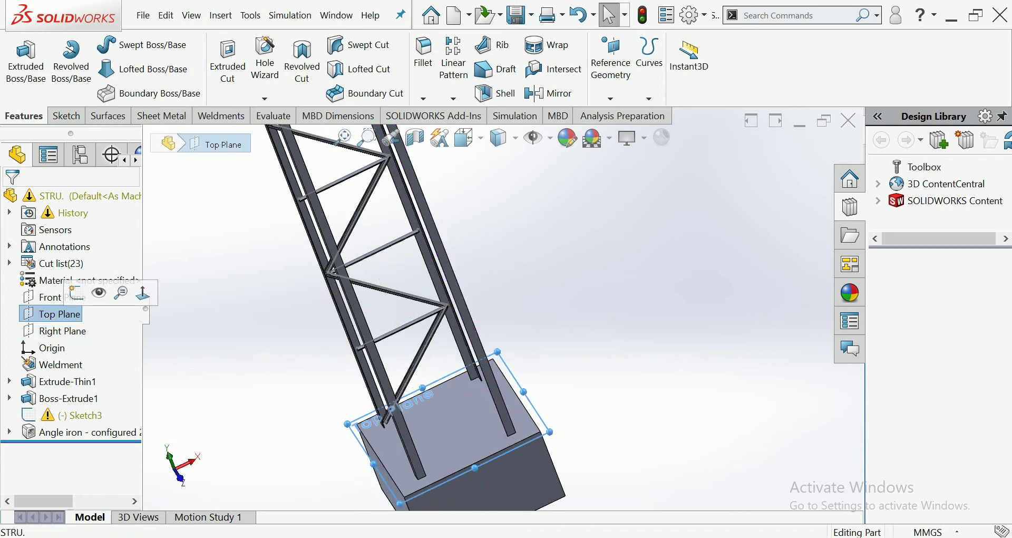
left_click(53, 297)
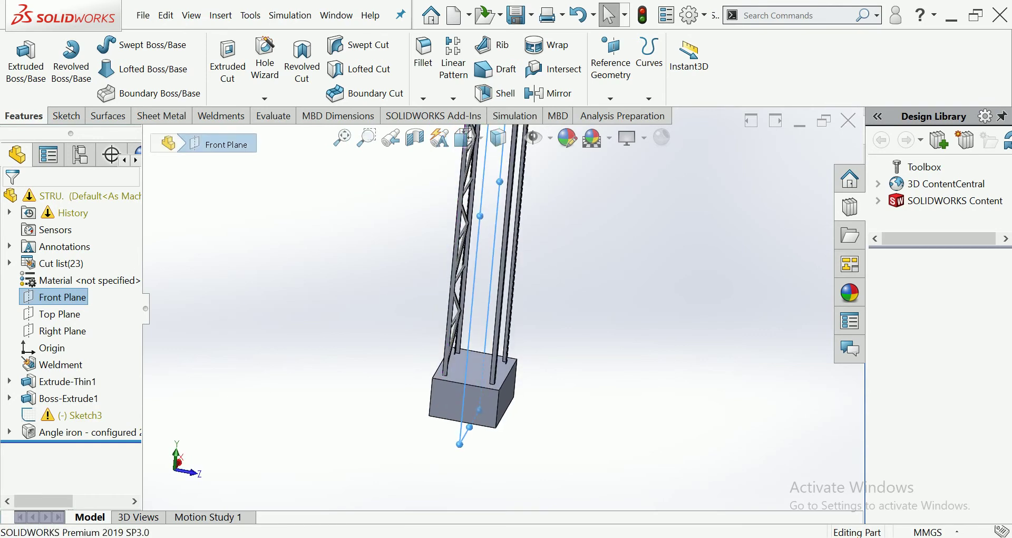
left_click(548, 93)
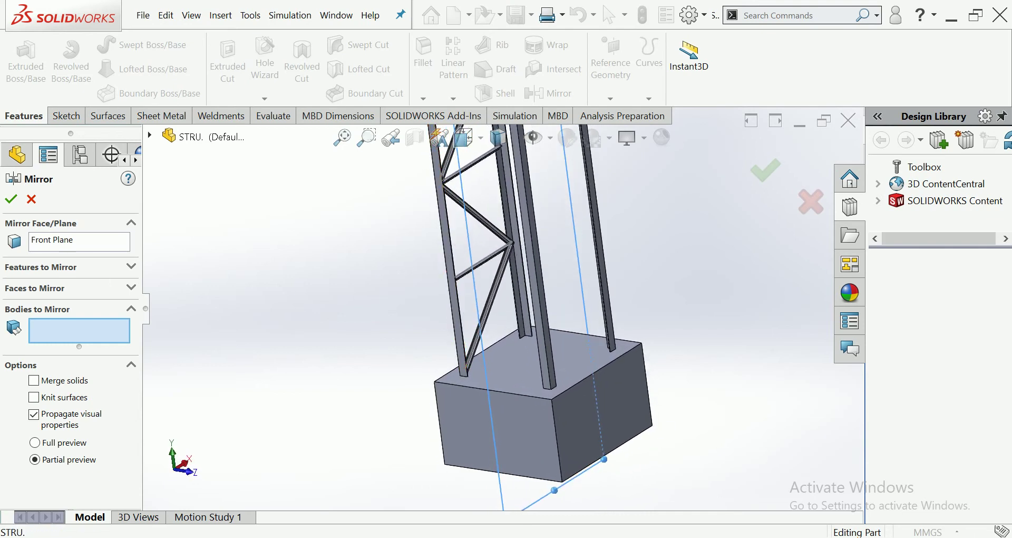
Select the tower legs and lower brace members as bodies to mirror
left_click(448, 263)
left_click(487, 308)
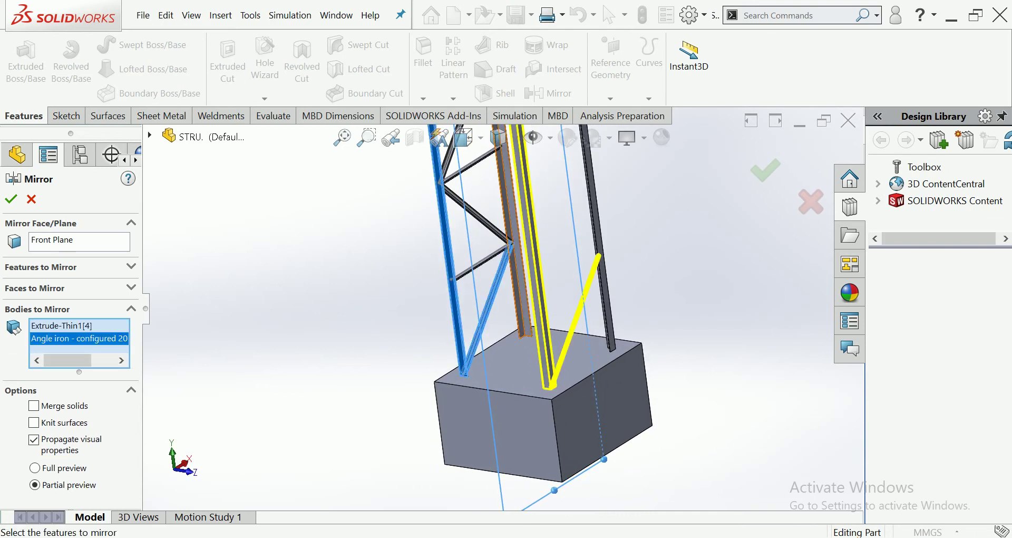
left_click(521, 295)
left_click(475, 158)
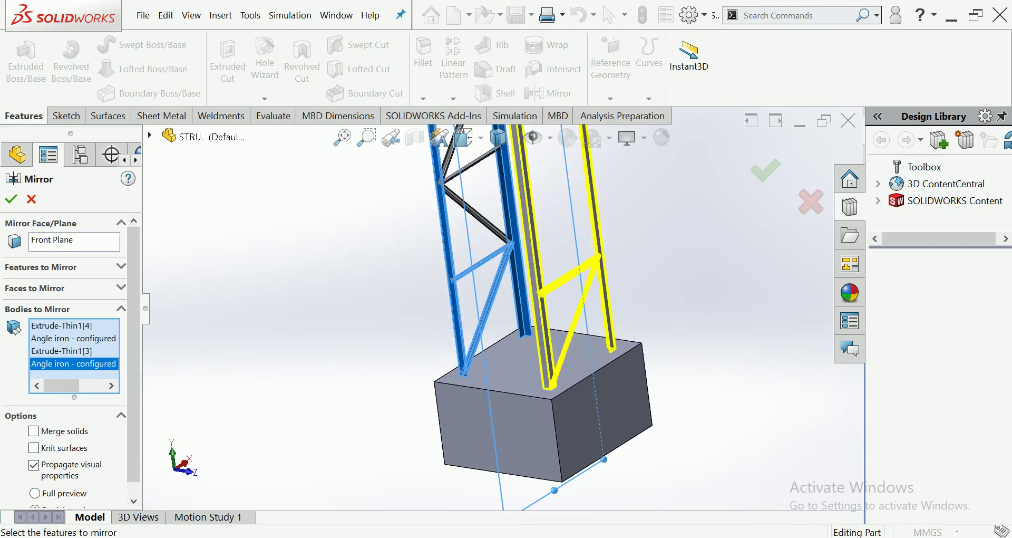
left_click(477, 211)
scroll(495, 311, "down", 3)
left_click(495, 310)
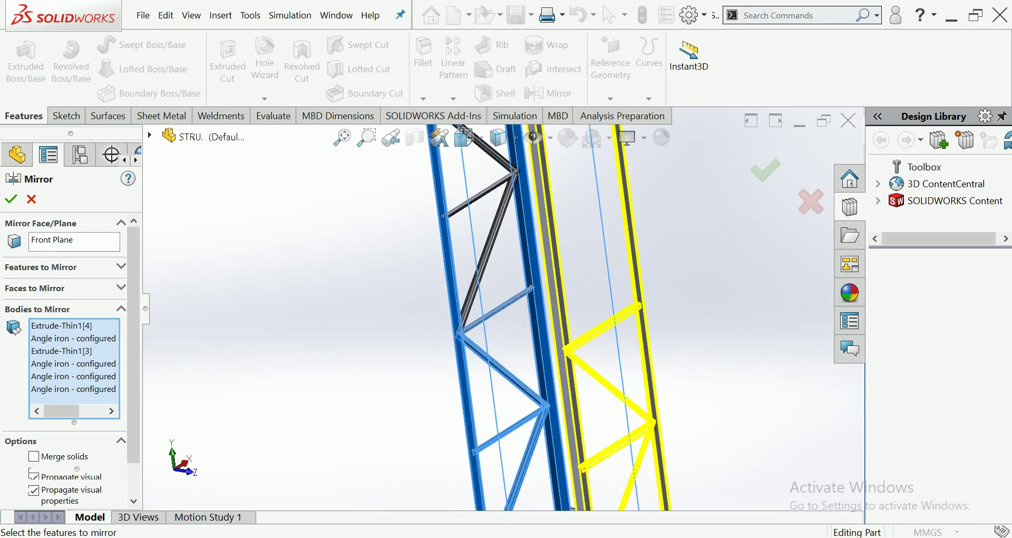
left_click(501, 227)
scroll(527, 264, "down", 2)
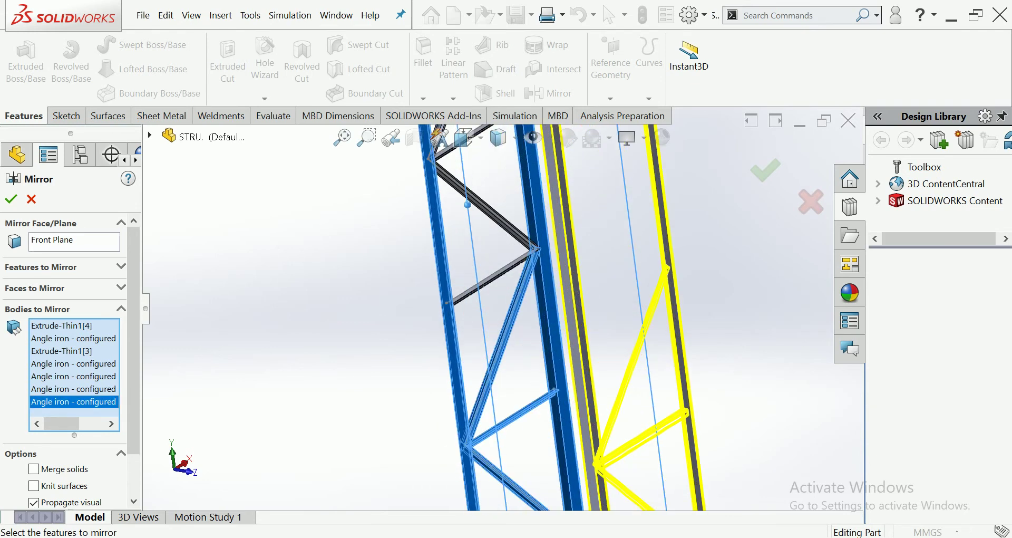
left_click(493, 277)
left_click(485, 203)
scroll(559, 317, "up", 3)
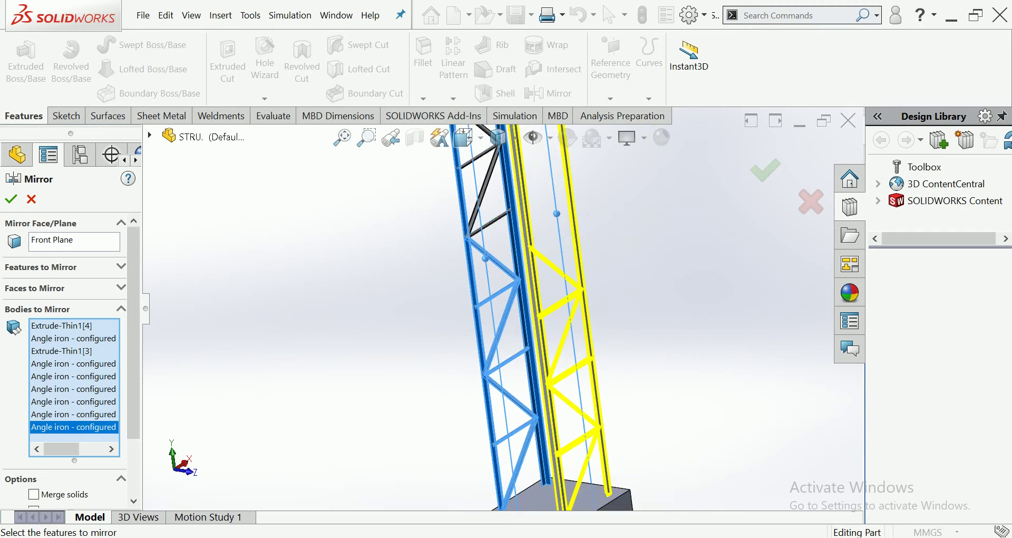
scroll(559, 316, "down", 3)
Add the remaining grey bracing and diagonal members to the mirror set
left_click(487, 257)
left_click(448, 211)
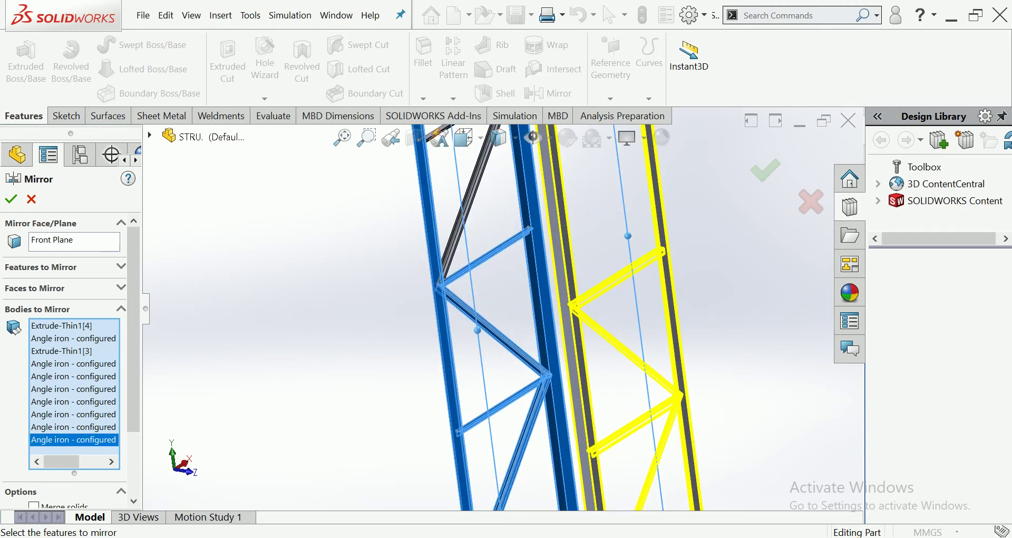
scroll(527, 317, "up", 2)
scroll(448, 158, "down", 2)
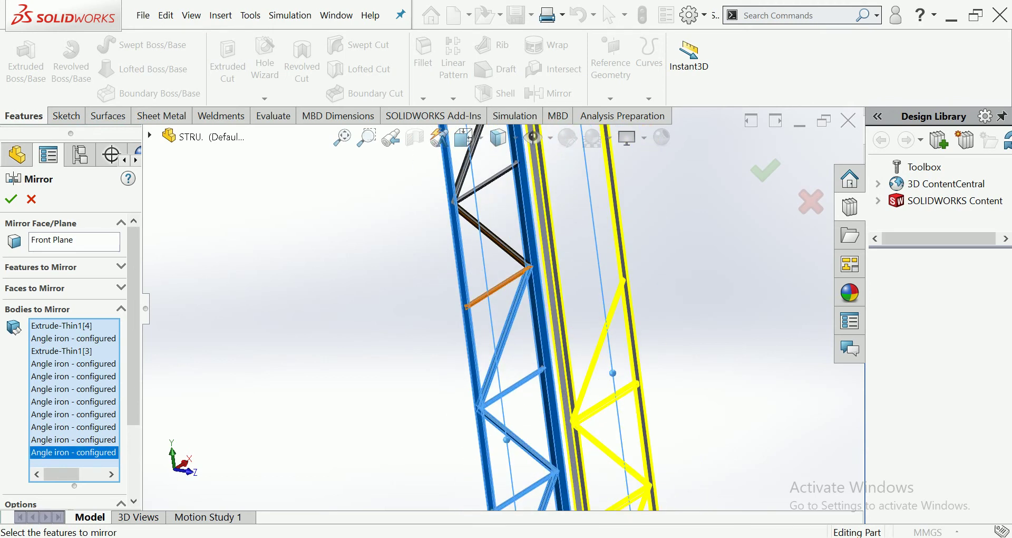
left_click(499, 290)
left_click(485, 219)
scroll(501, 263, "up", 2)
scroll(501, 263, "down", 2)
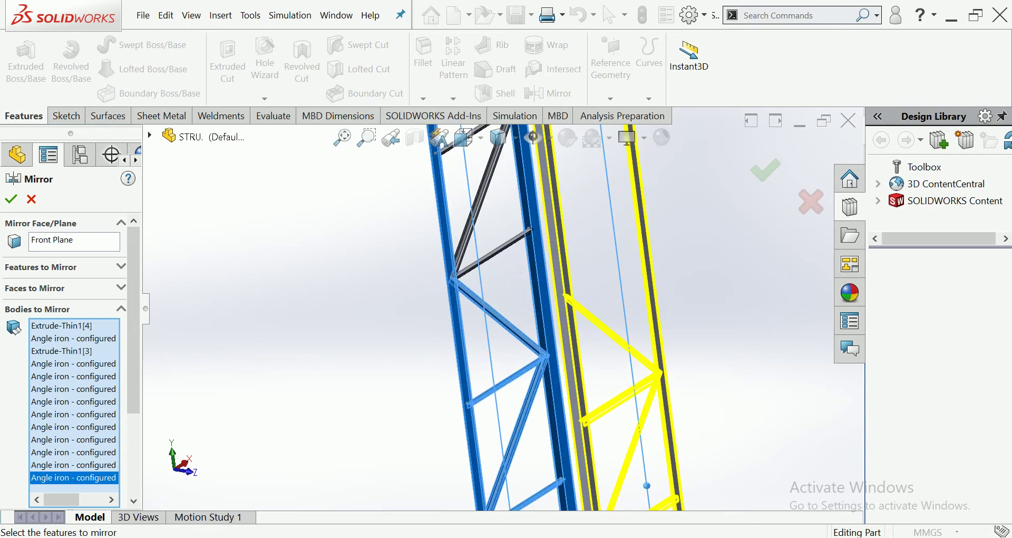
left_click(495, 253)
left_click(477, 211)
scroll(490, 169, "up", 2)
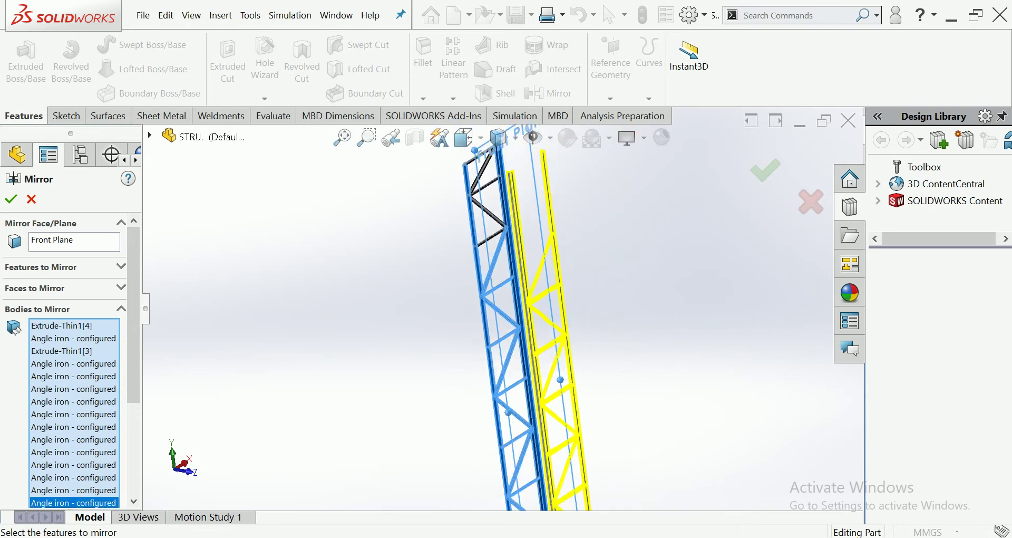
scroll(506, 158, "down", 2)
left_click(490, 341)
left_click(483, 296)
left_click(473, 221)
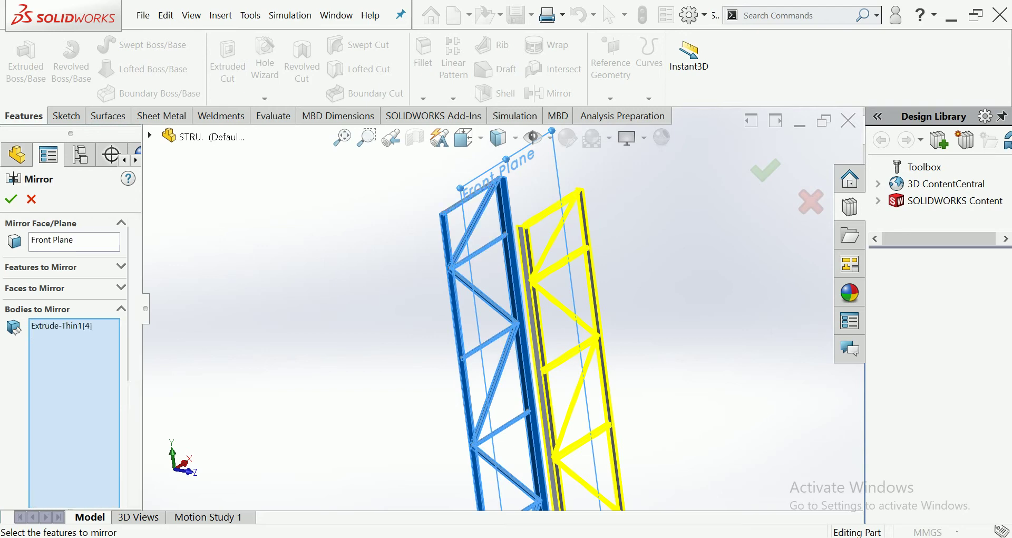
Confirm the mirror across the Front Plane, creating Mirror1
key("ctrl+3")
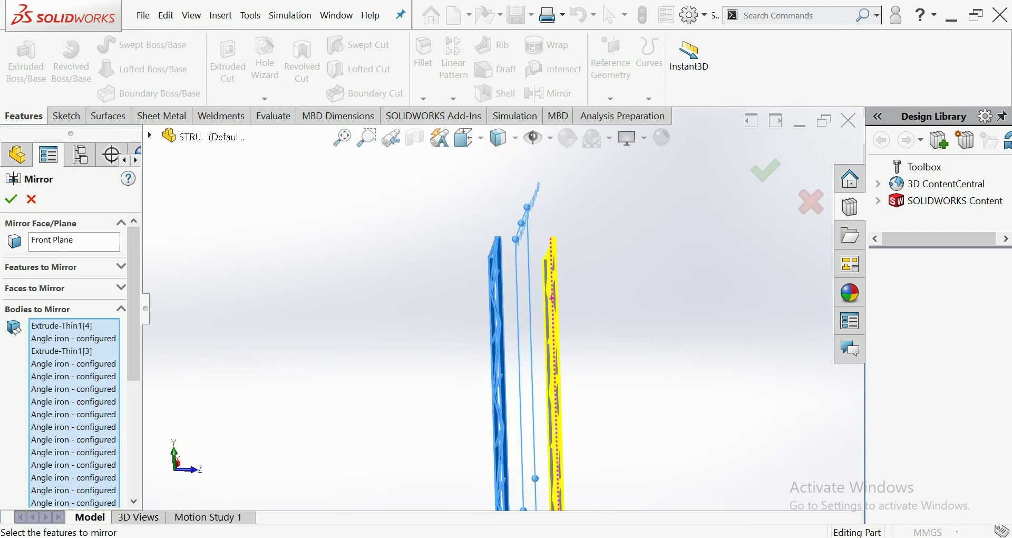
left_click(11, 199)
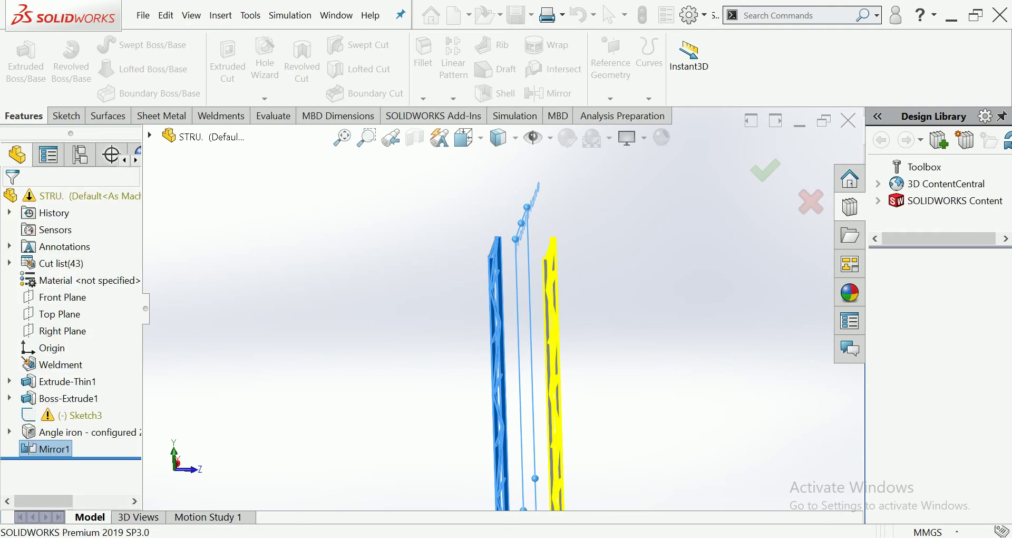
scroll(538, 395, "down", 5)
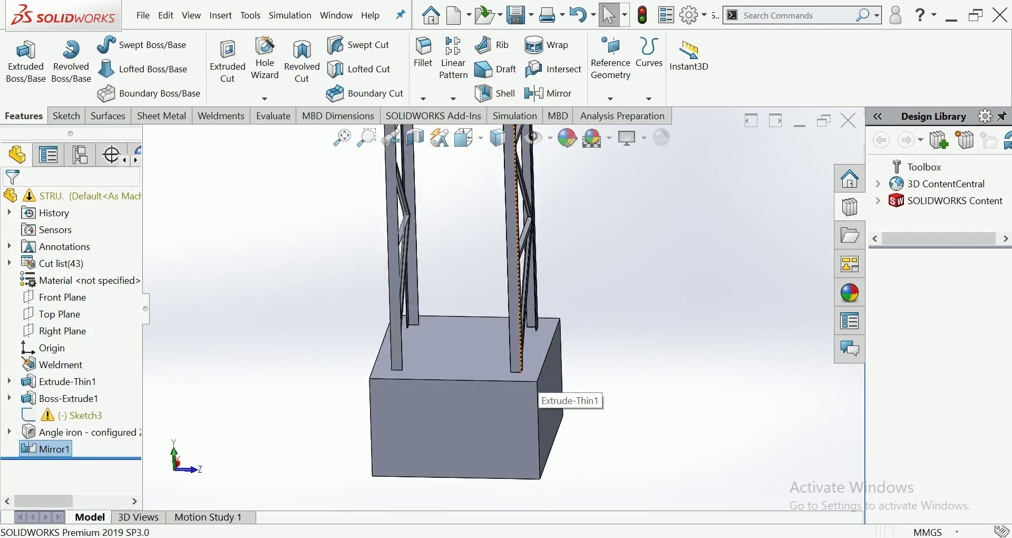
middle_click_drag(538, 396, 498, 336)
scroll(327, 319, "down", 3)
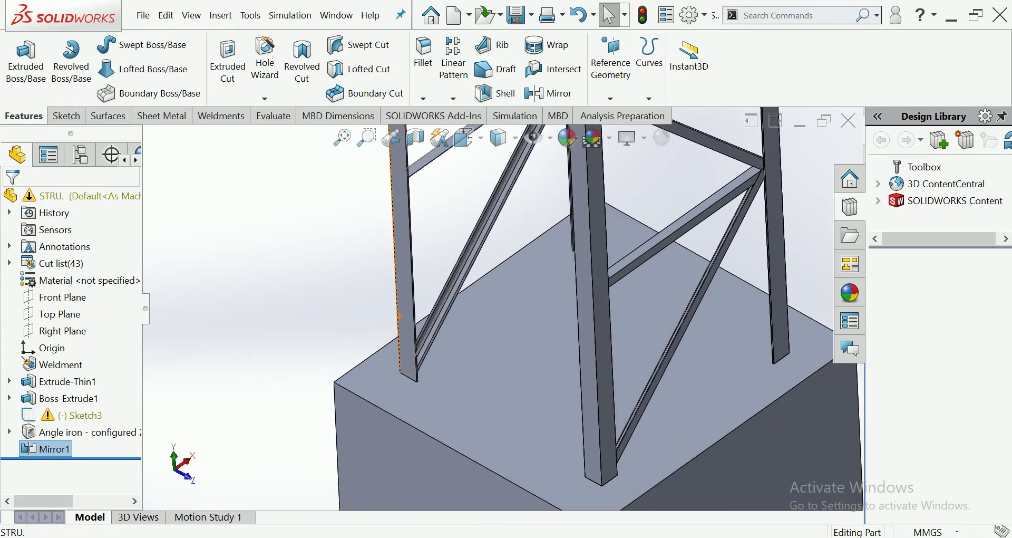
Begin a new reference plane using the beam face as first reference
left_click(611, 99)
left_click(606, 112)
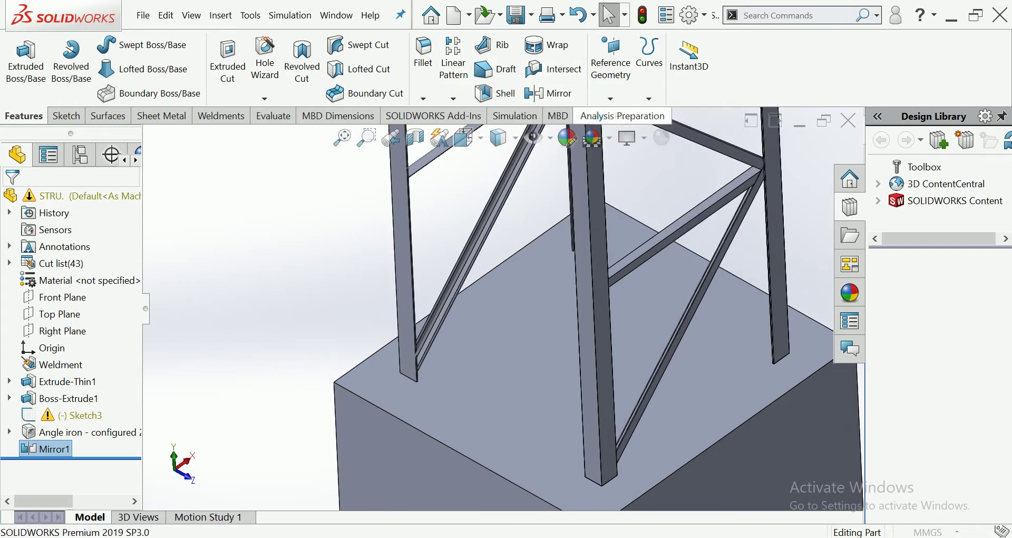
left_click(405, 348)
mouse_move(405, 348)
middle_mouse_down()
mouse_move(413, 285)
mouse_move(337, 296)
middle_mouse_up()
Complete Plane2 using the base block face as the second reference
left_click(411, 285)
scroll(412, 284, "up", 3)
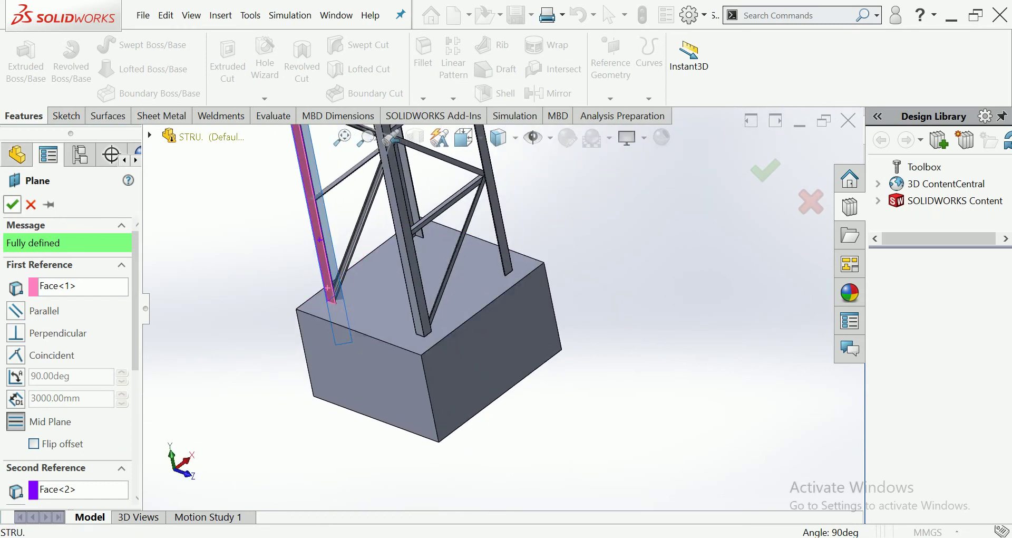
key("Return")
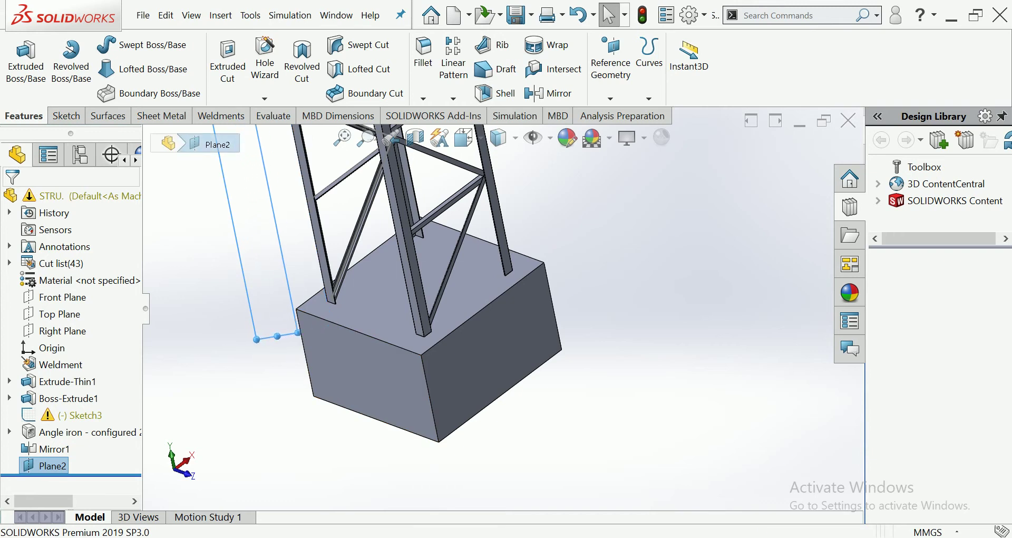
Start a mirror across Plane2 and select the lower angle-iron members and diagonals
left_click(548, 93)
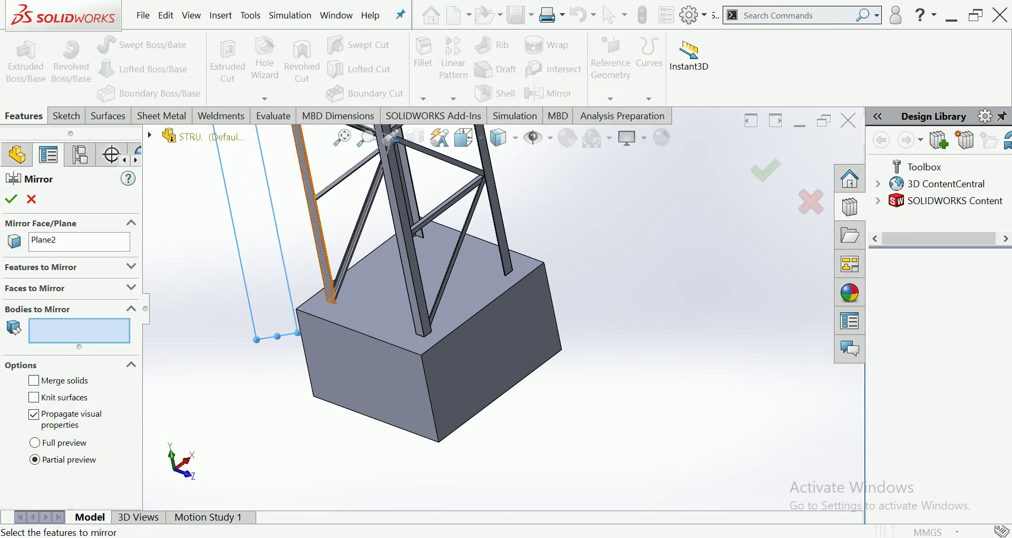
middle_click_drag(316, 222, 301, 253)
middle_click_drag(369, 263, 337, 295)
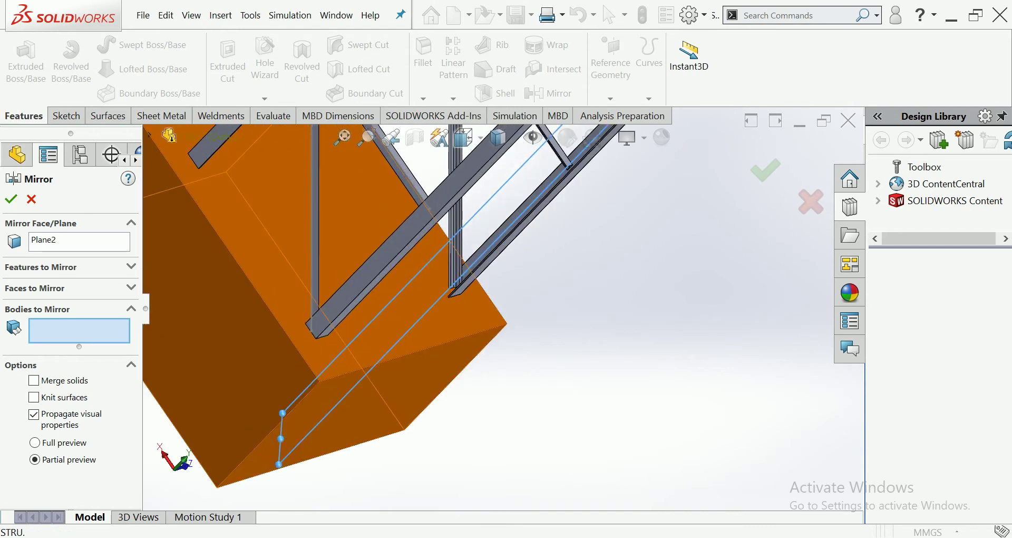
left_click(412, 232)
scroll(421, 264, "up", 3)
scroll(421, 264, "down", 3)
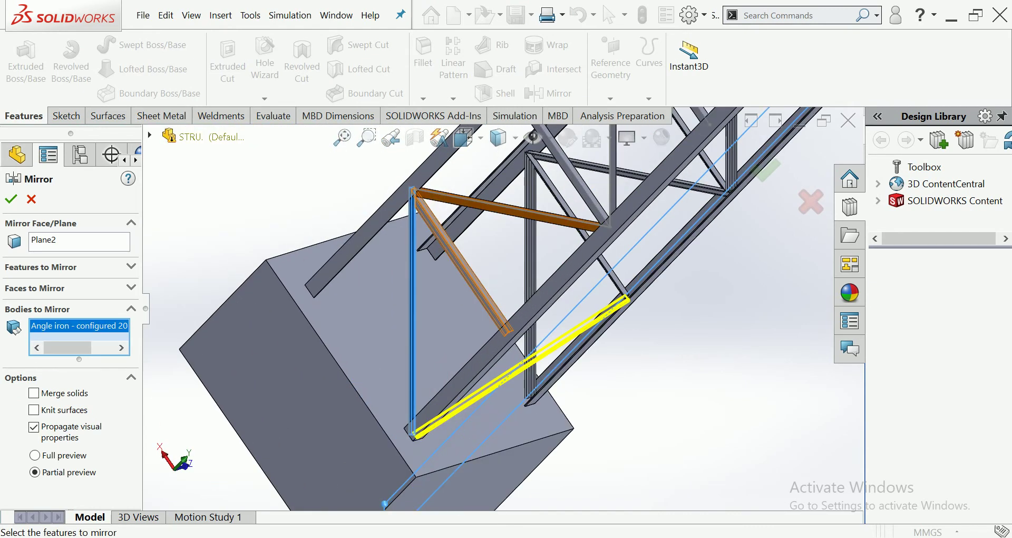
left_click(569, 316)
left_click(511, 208)
middle_click_drag(512, 208, 548, 322)
left_click(530, 232)
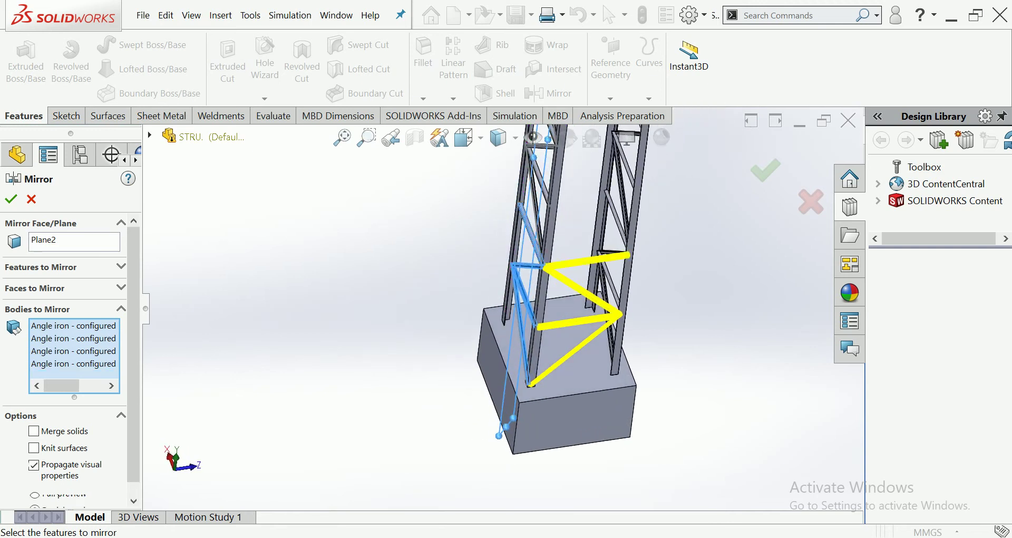
middle_click_drag(530, 232, 554, 258)
left_click(553, 259)
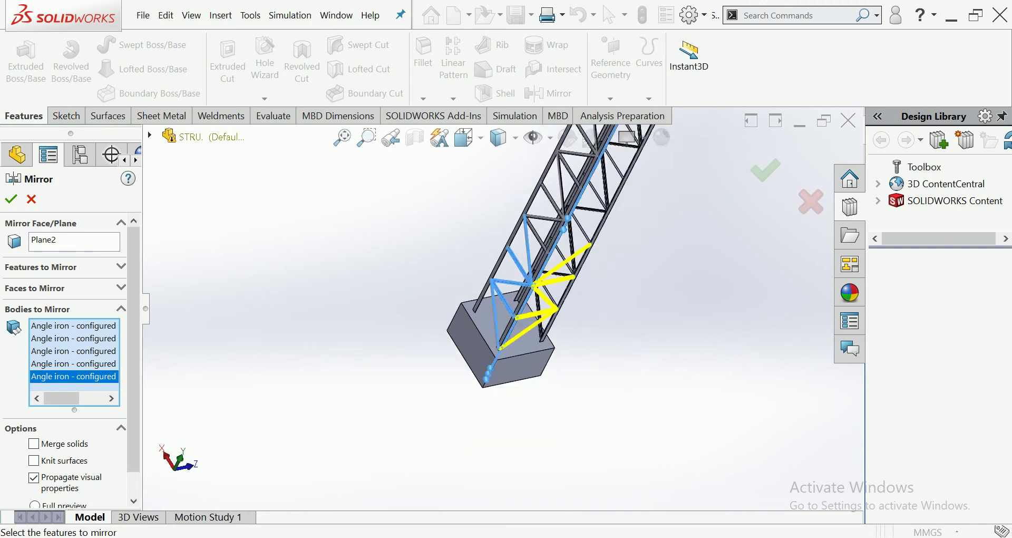
scroll(553, 258, "down", 3)
left_click(483, 372)
left_click(506, 329)
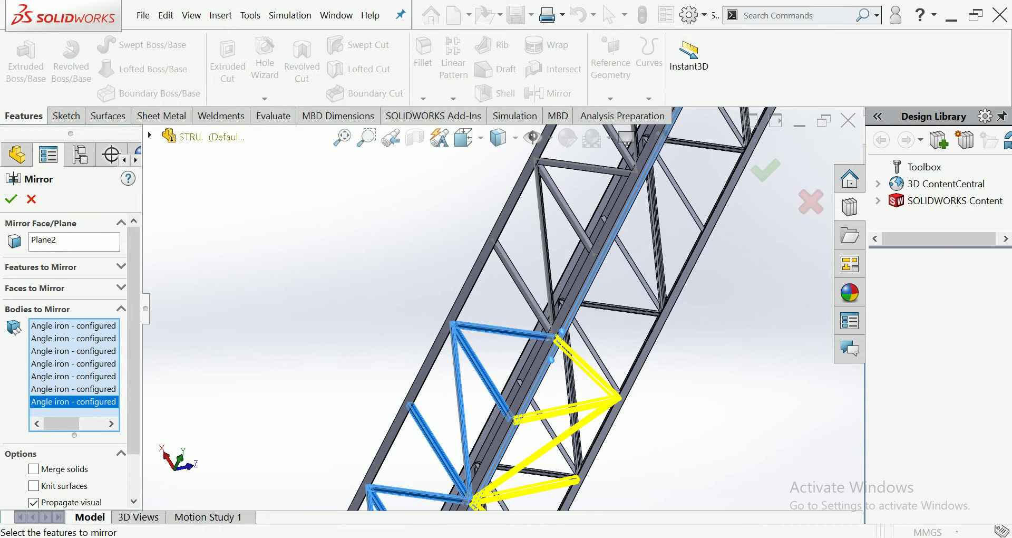
left_click(522, 286)
left_click(545, 245)
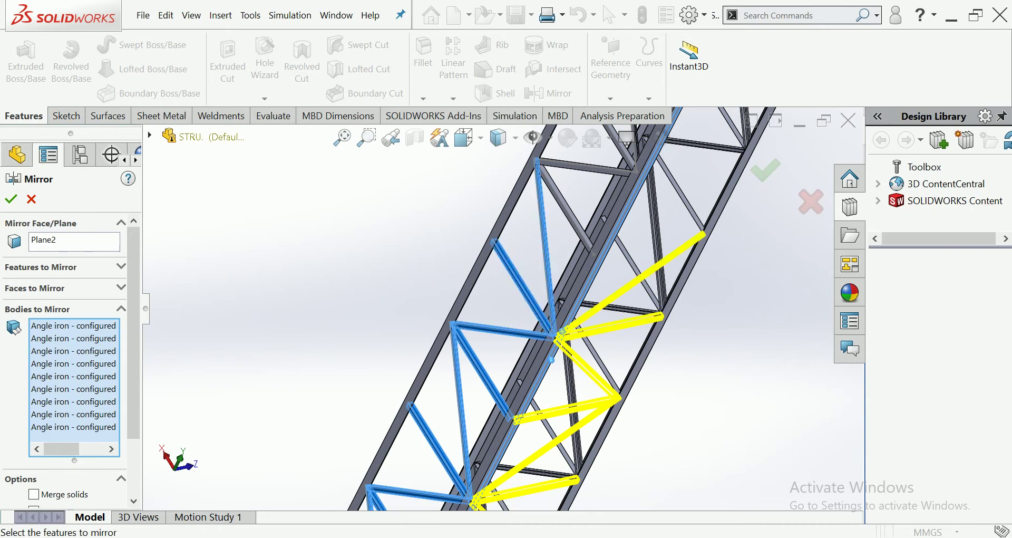
Add the remaining bracing and upper diagonal members and confirm Mirror2
scroll(545, 246, "up", 5)
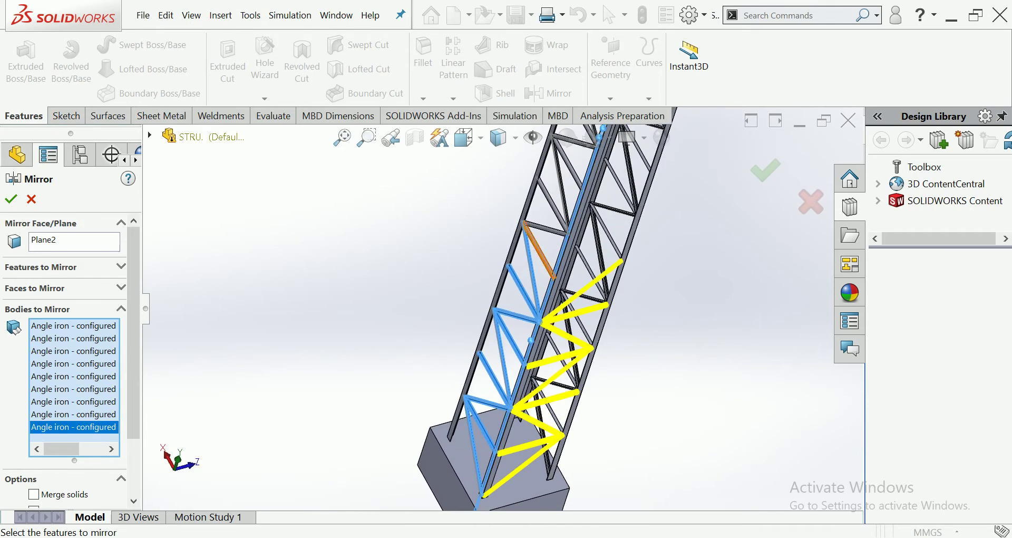
left_click(539, 248)
left_click(545, 229)
middle_click_drag(546, 229, 586, 248)
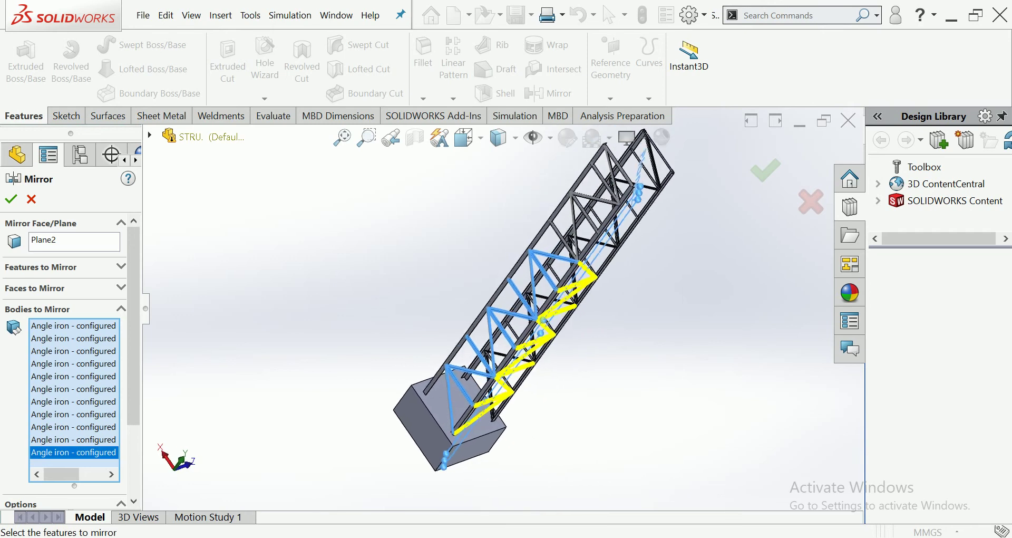
left_click(565, 241)
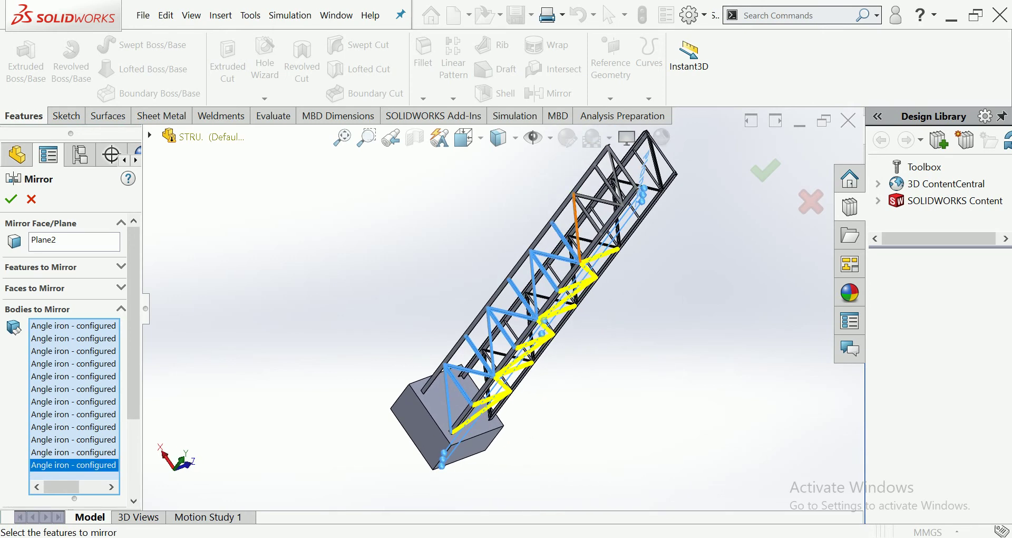
left_click(576, 227)
middle_click_drag(576, 226, 559, 248)
scroll(527, 316, "down", 3)
middle_click_drag(527, 316, 506, 317)
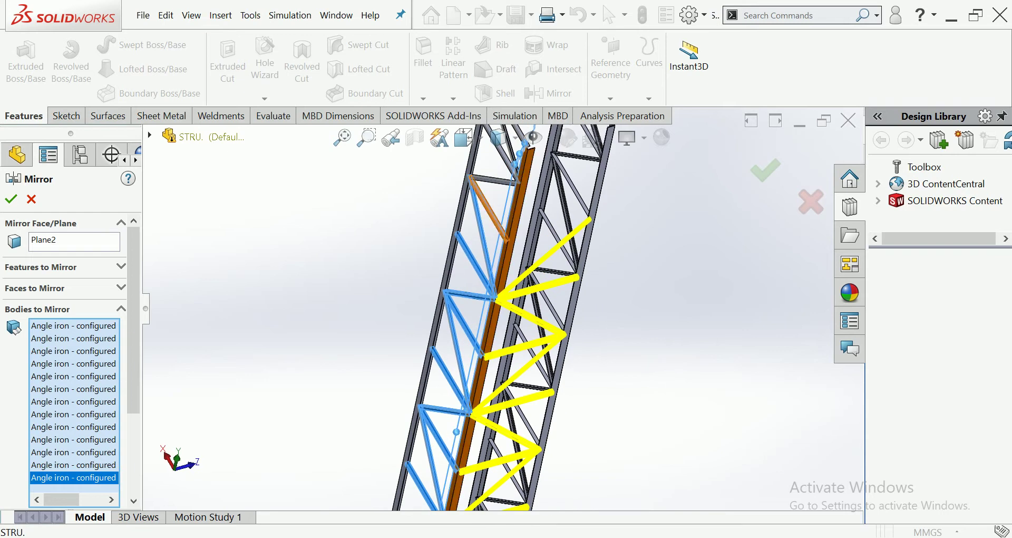
left_click(487, 208)
left_click(533, 190)
scroll(527, 195, "up", 3)
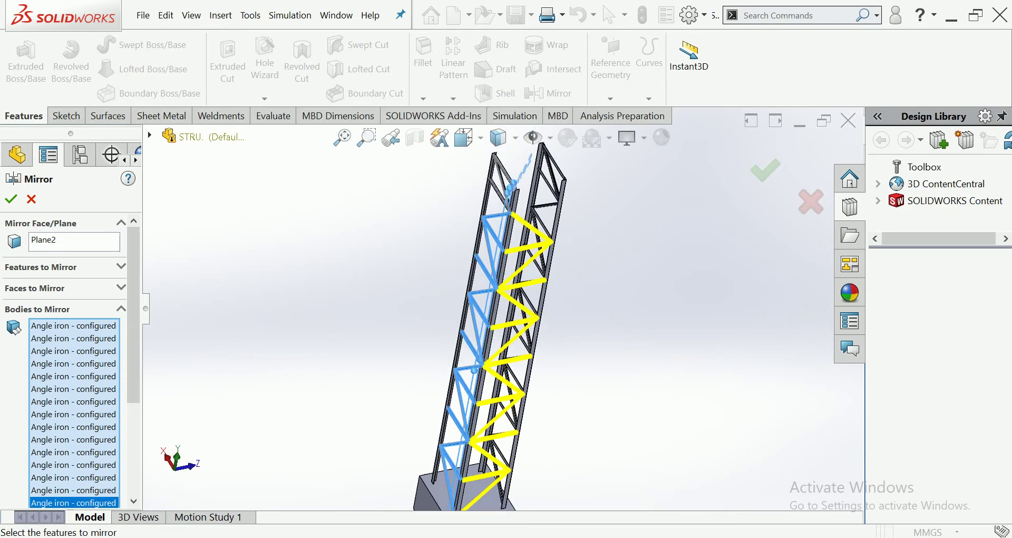
middle_click_drag(527, 264, 558, 264)
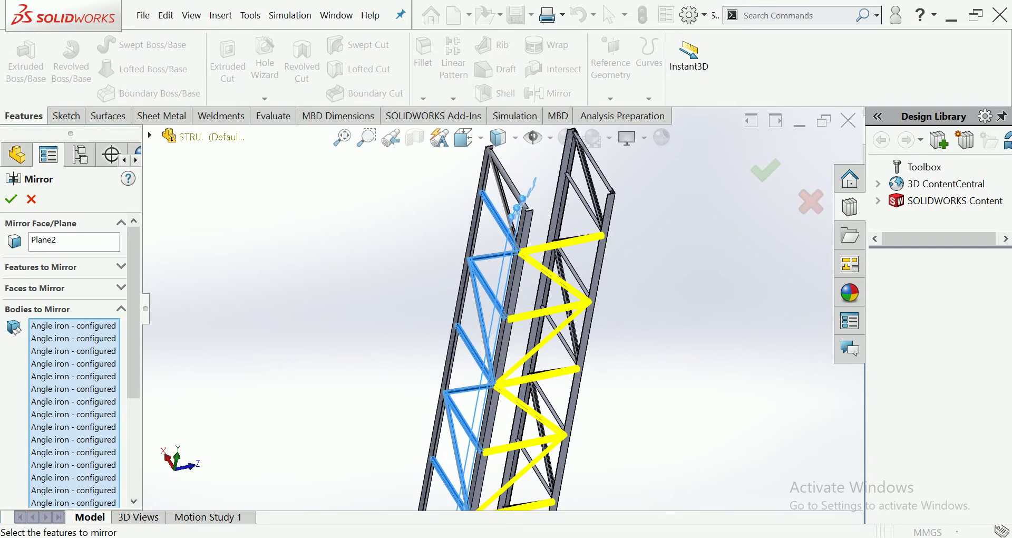
left_click(509, 211)
scroll(506, 316, "down", 5)
middle_click_drag(506, 316, 527, 316)
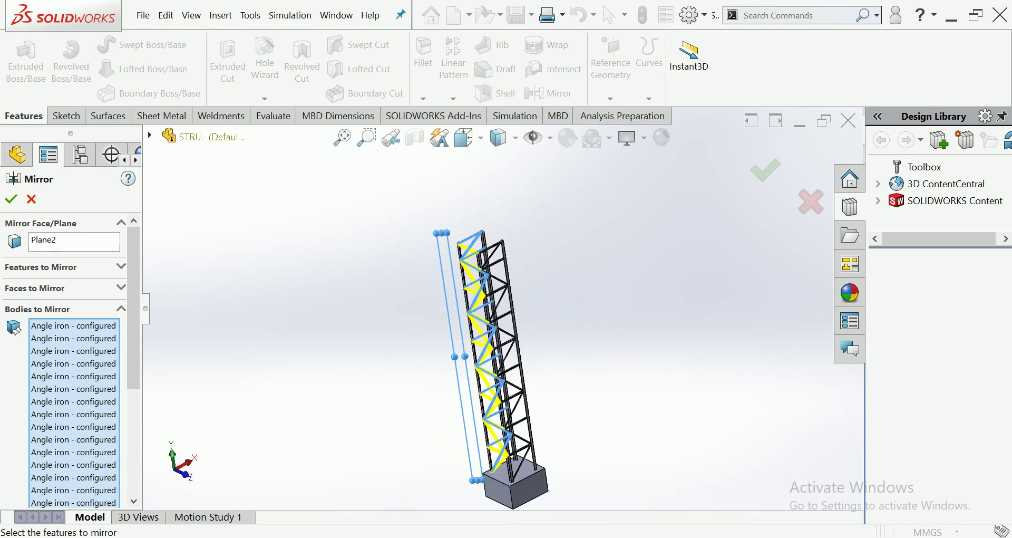
left_click(11, 199)
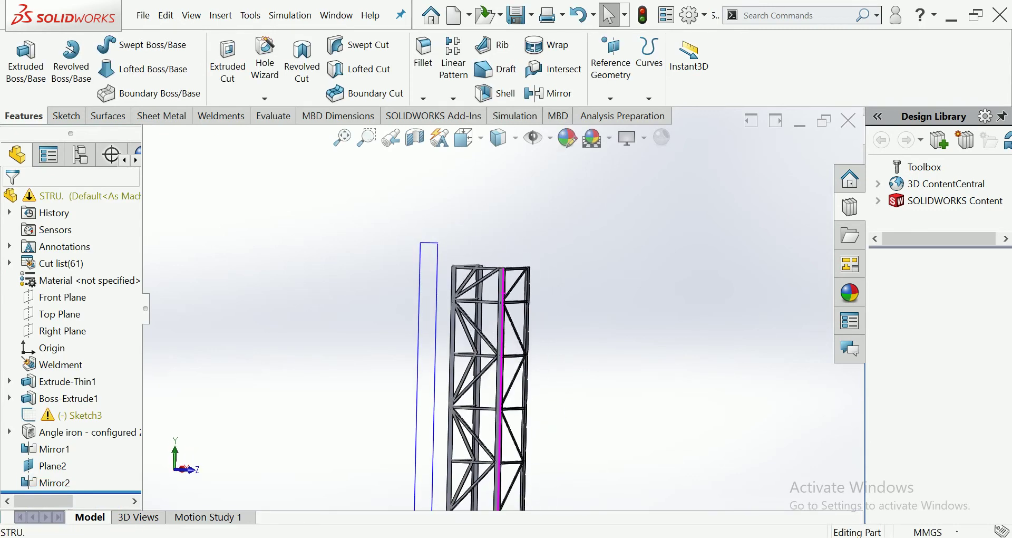
Hide Plane2 in the graphics area
middle_click_drag(474, 316, 431, 243)
right_click(431, 243)
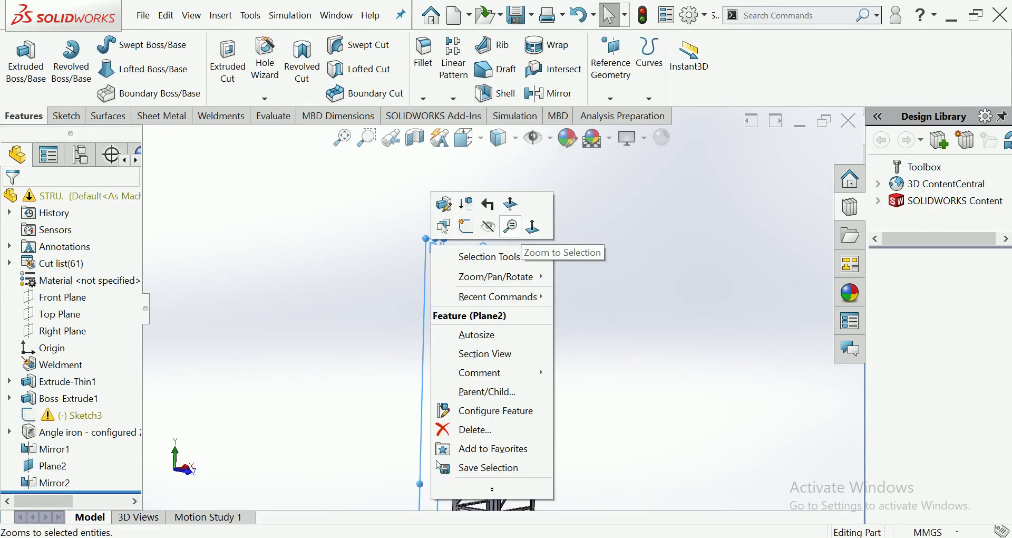
left_click(488, 227)
Hide the dangling diagonal Sketch3 line along the tower
scroll(503, 340, "up", 5)
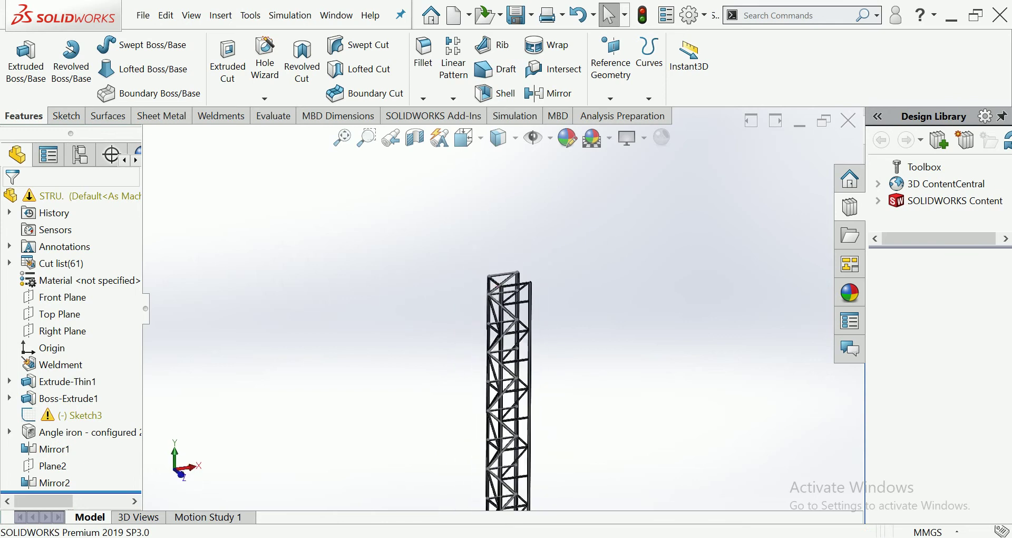
scroll(512, 392, "down", 3)
scroll(511, 392, "down", 4)
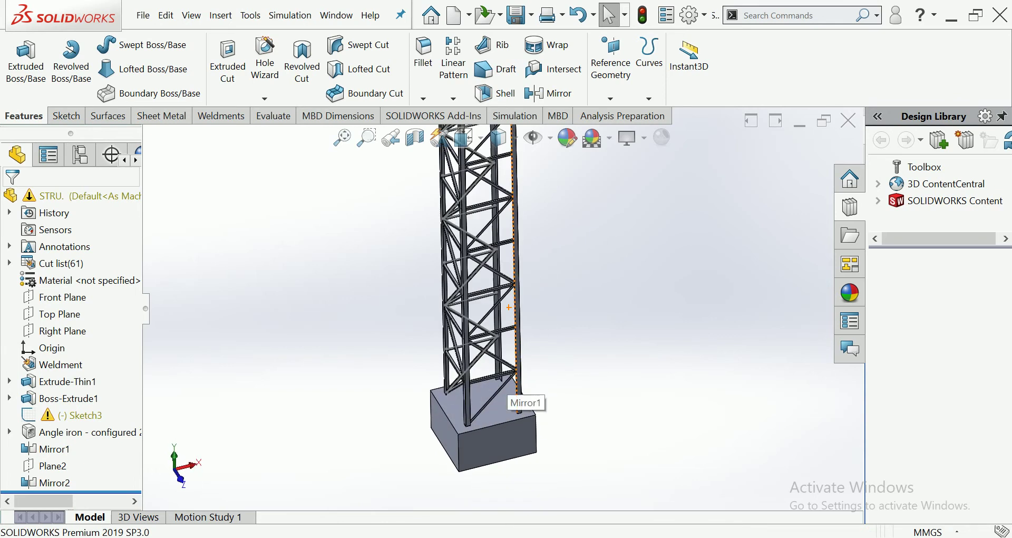
scroll(511, 393, "down", 3)
scroll(485, 343, "down", 3)
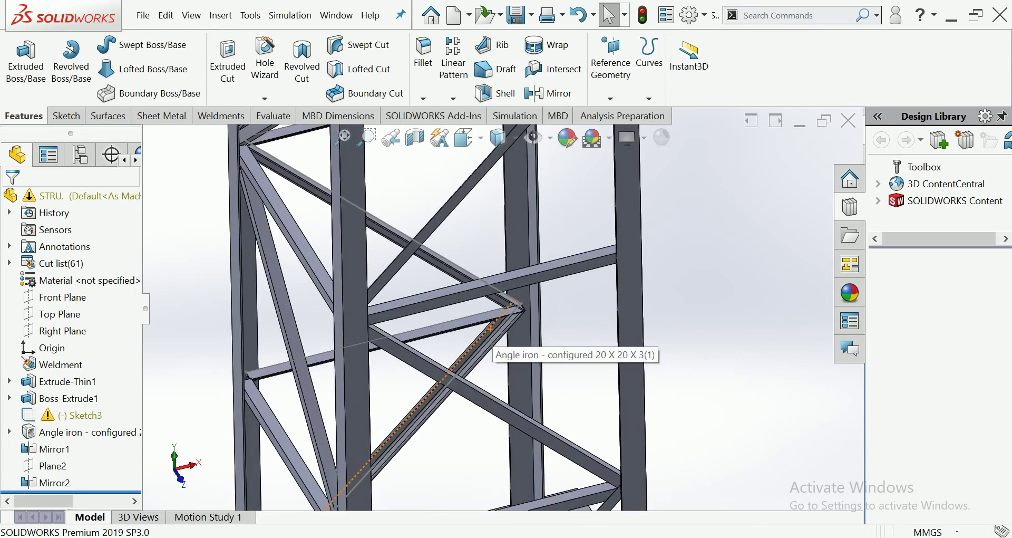
left_click(501, 292)
right_click(504, 290)
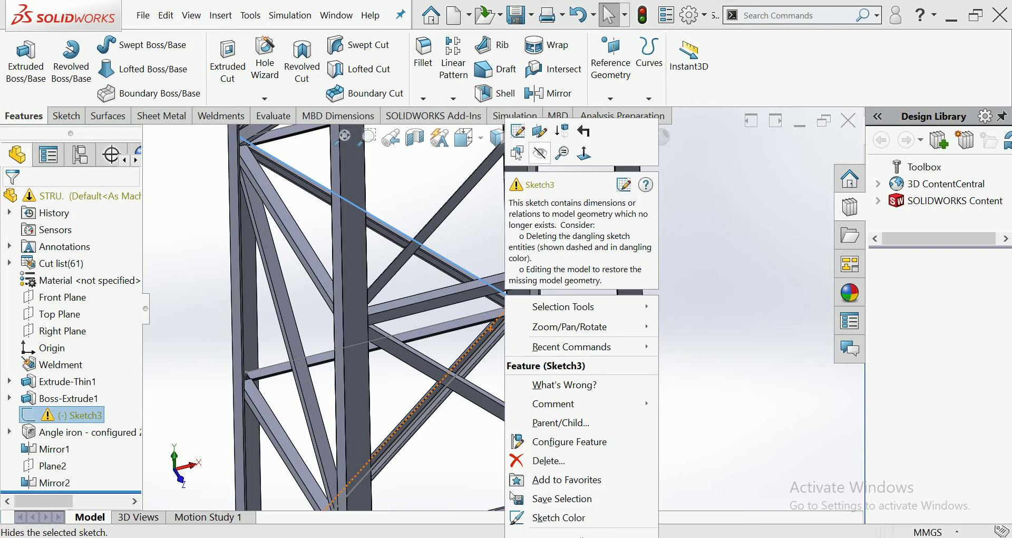
left_click(539, 153)
Reorient the tower to an upright three-quarter view and select the Right Plane
scroll(514, 396, "up", 2)
scroll(514, 395, "up", 3)
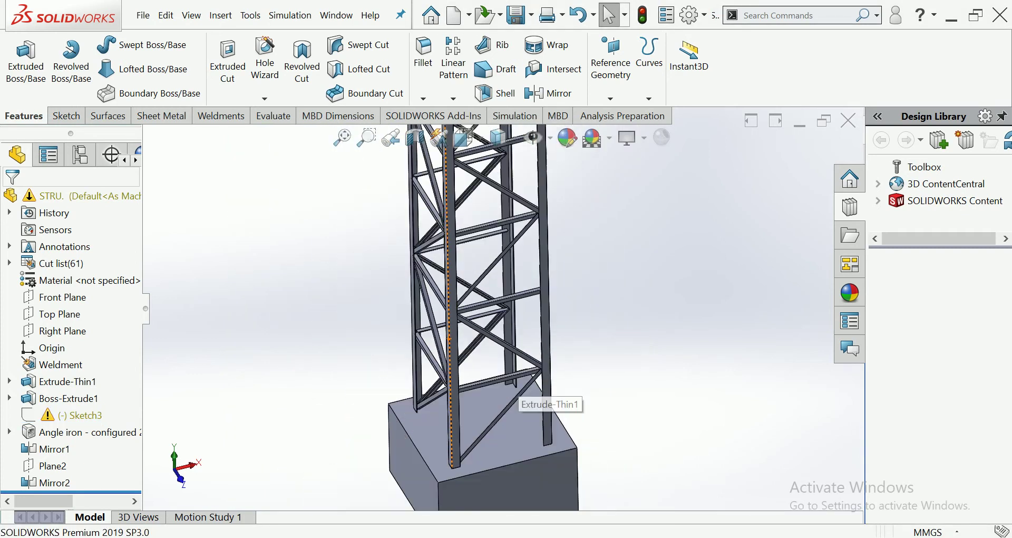
middle_click_drag(516, 395, 474, 380)
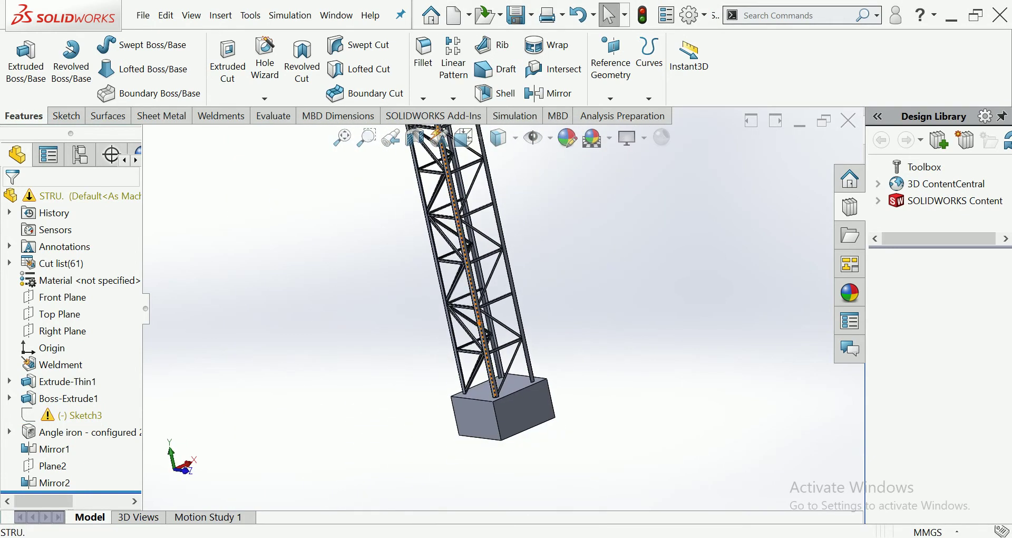
scroll(475, 290, "up", 2)
middle_click_drag(448, 263, 442, 316, "ctrl")
scroll(495, 388, "down", 1)
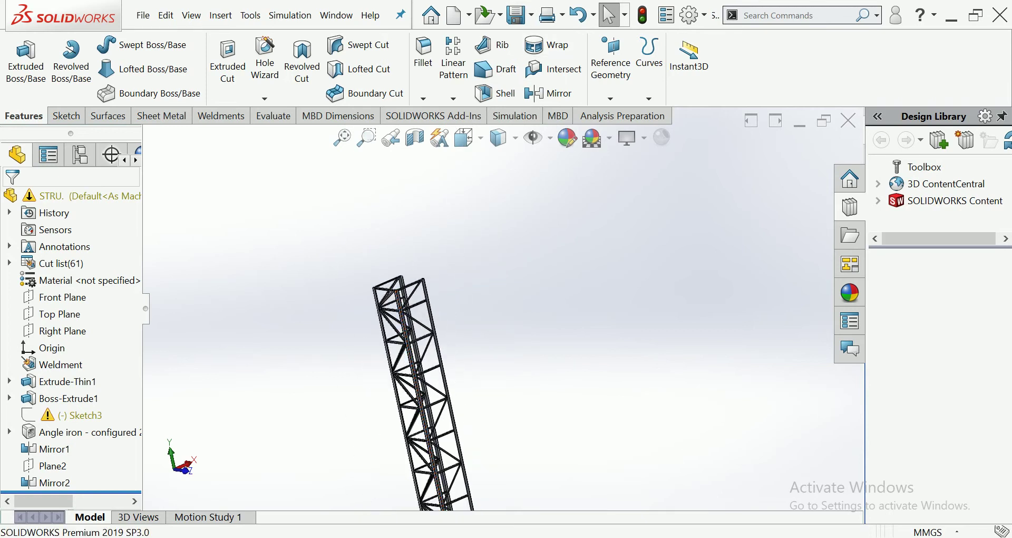
middle_click_drag(401, 369, 358, 358)
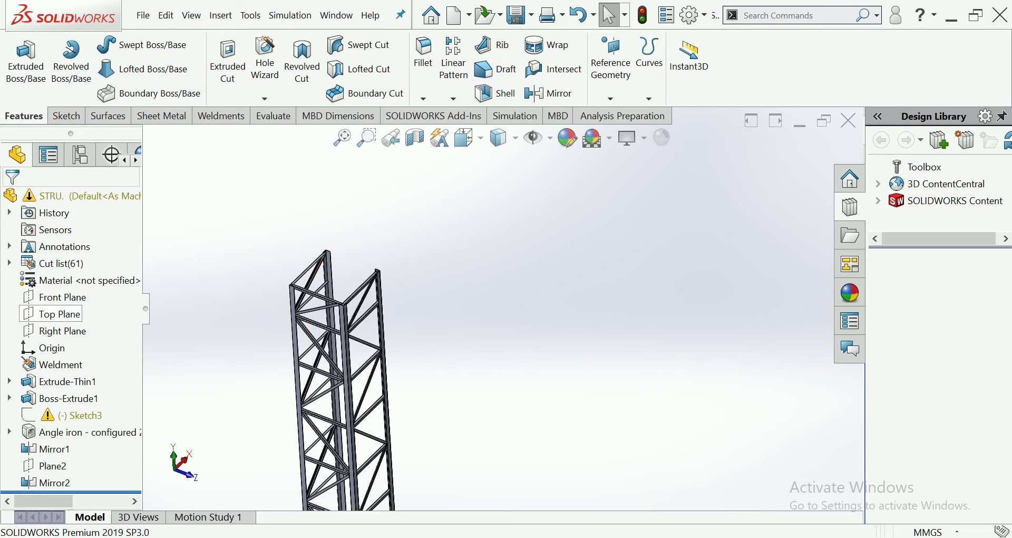
left_click(63, 330)
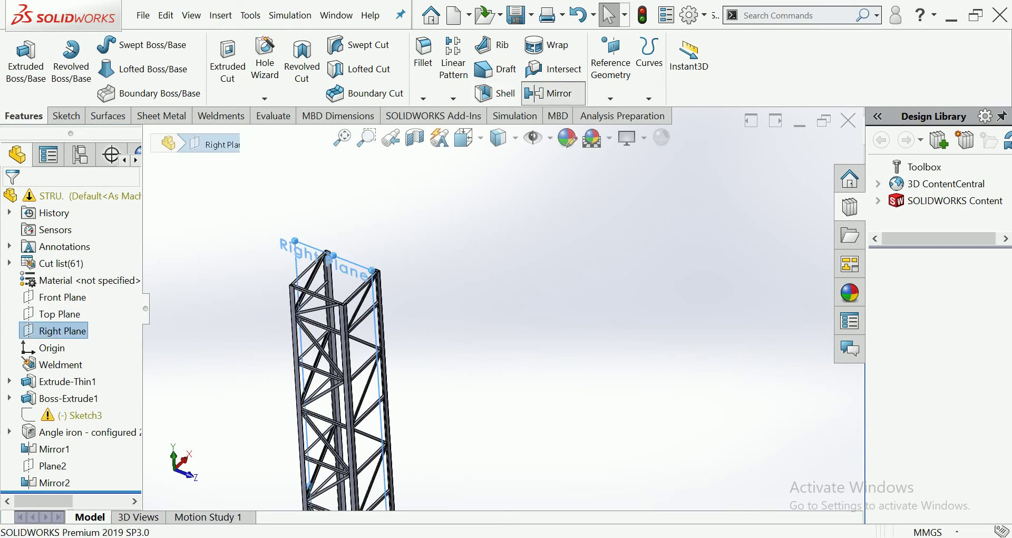
Start a mirror about the Right Plane, add the first three diagonal braces, and view the tower from the side
left_click(548, 94)
scroll(455, 394, "down", 5)
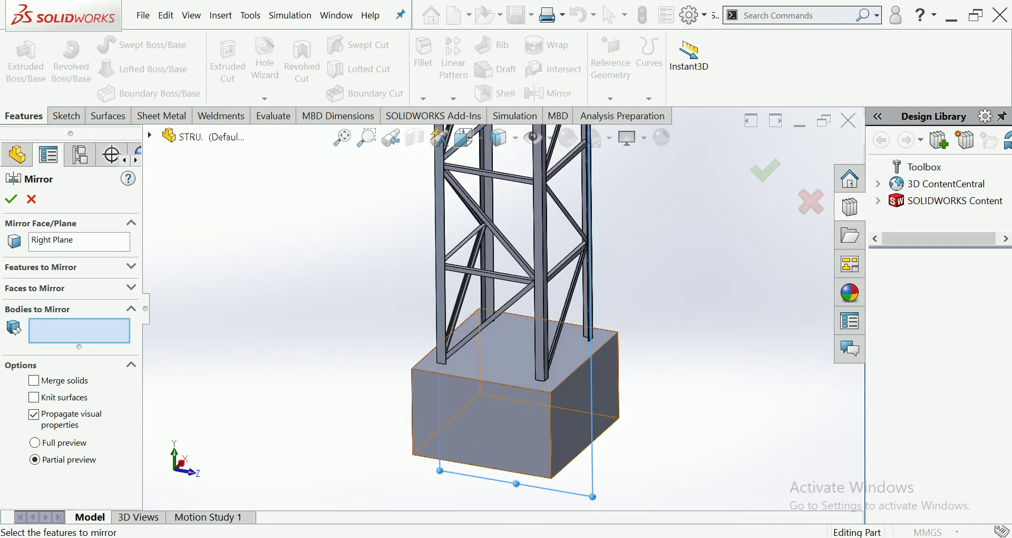
left_click(490, 319)
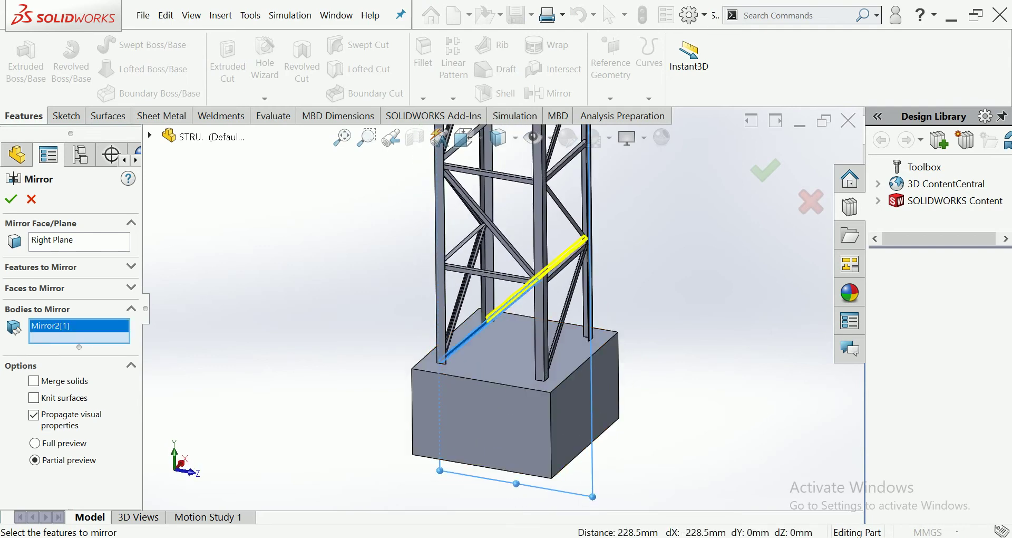
left_click(485, 273)
left_click(490, 195)
middle_click_drag(527, 316, 432, 317)
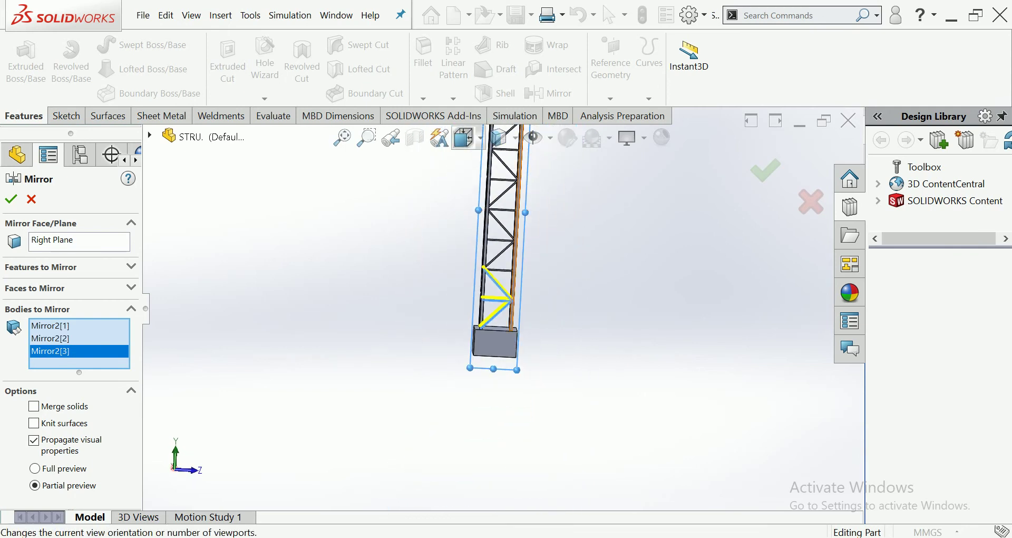
left_click(464, 138)
left_click(565, 238)
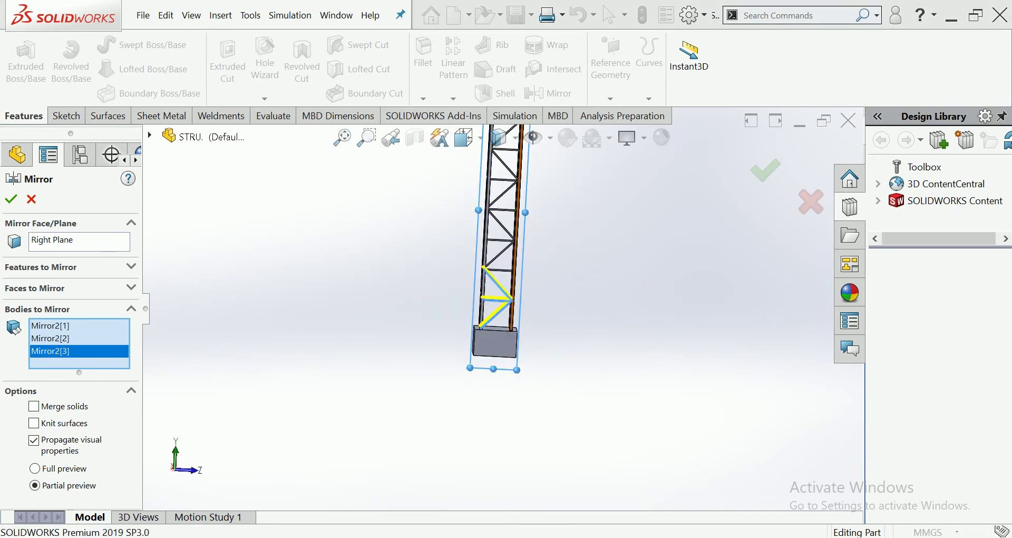
key("Return")
scroll(514, 249, "down", 5)
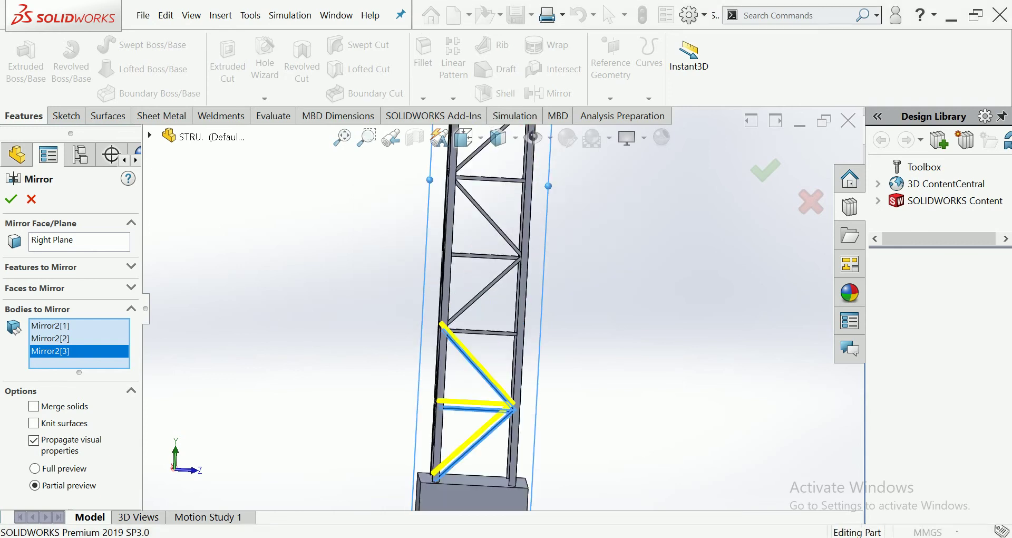
Add the lower and middle horizontal bars and diagonal braces to the bodies to mirror
left_click(480, 328)
left_click(483, 288)
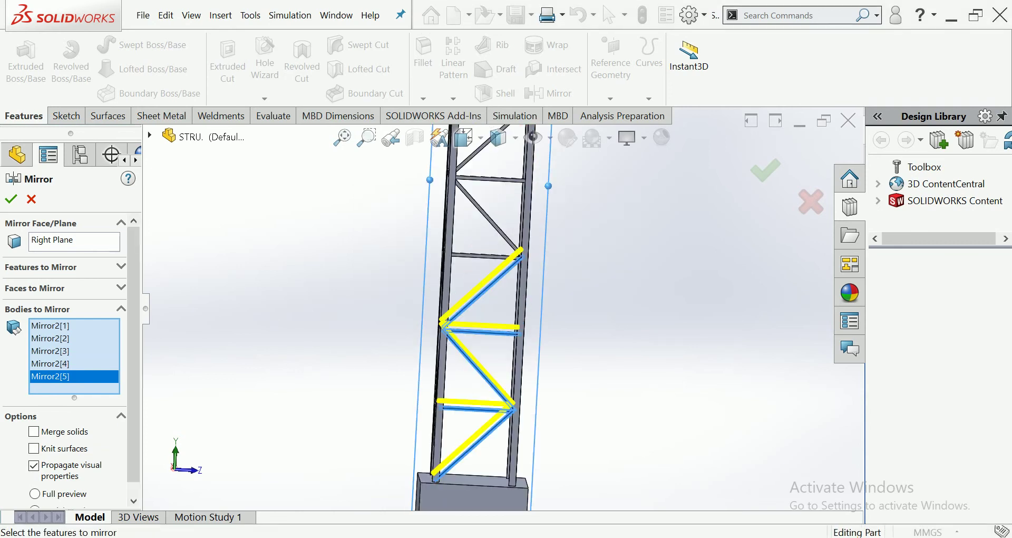
left_click(484, 256)
left_click(485, 211)
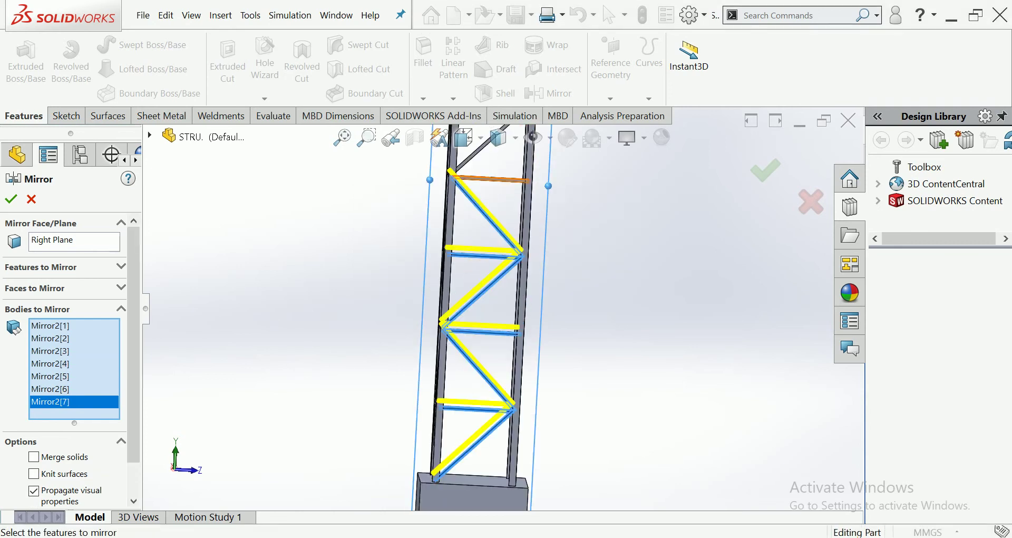
left_click(491, 179)
scroll(490, 178, "down", 2)
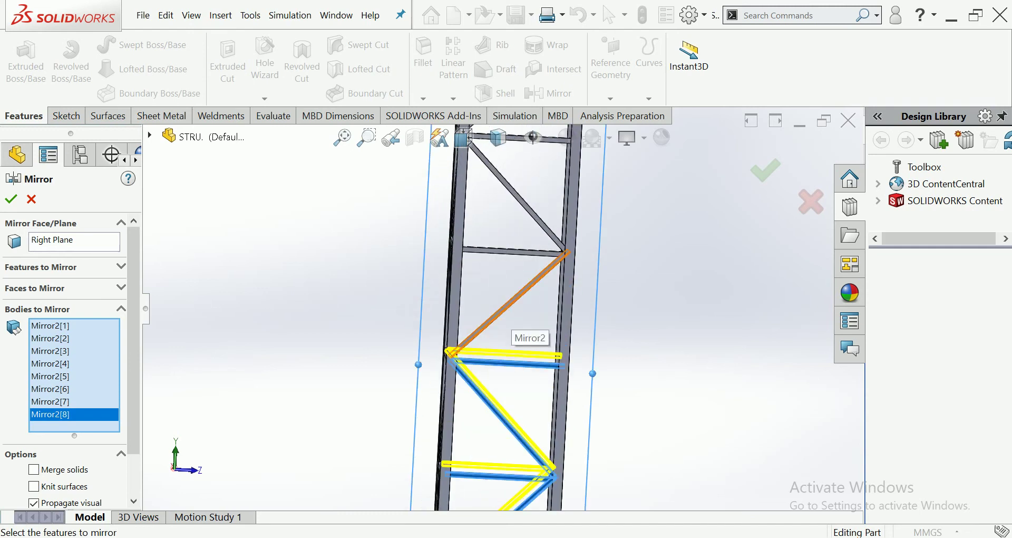
left_click(509, 301)
left_click(514, 253)
left_click(514, 195)
scroll(514, 195, "up", 1)
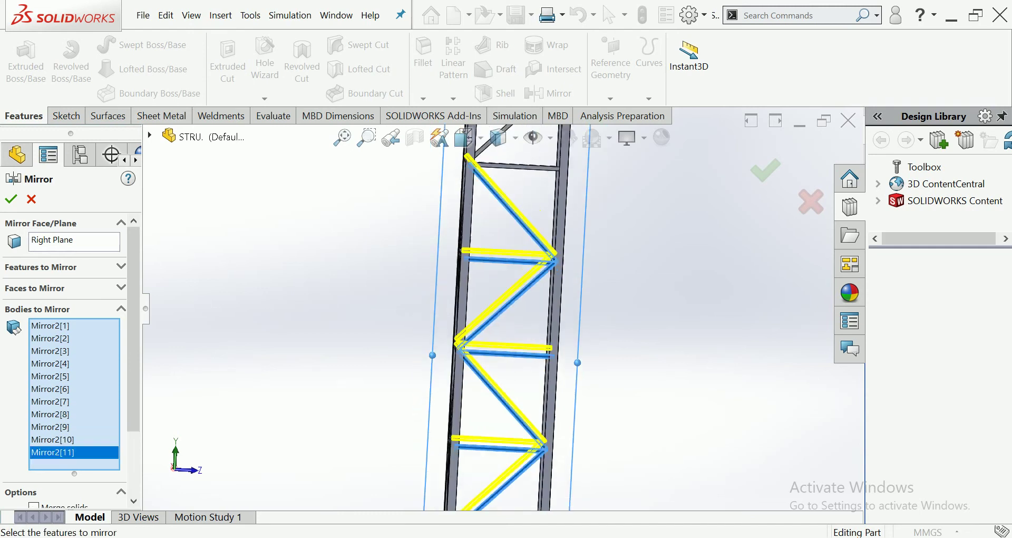
scroll(514, 211, "down", 2)
left_click(495, 270)
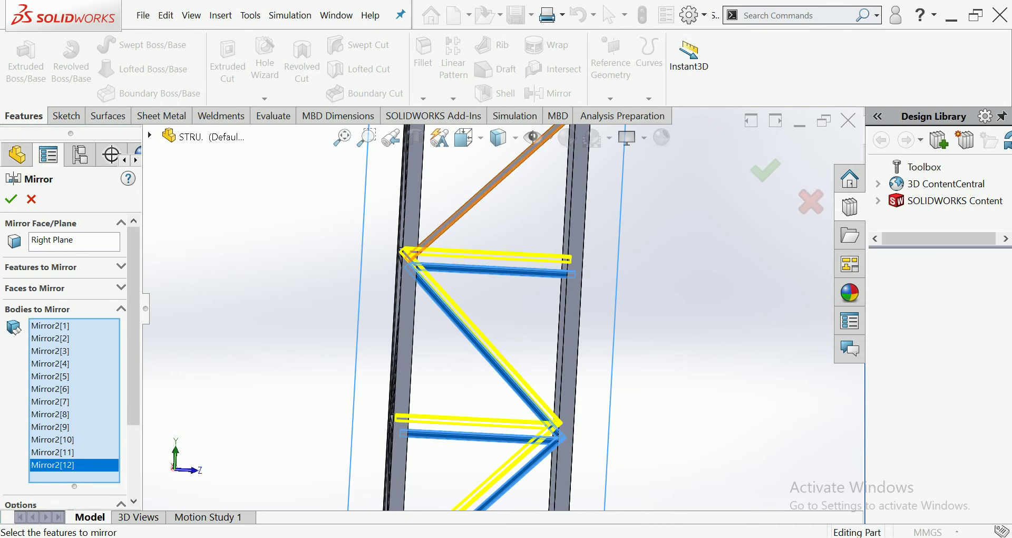
left_click(490, 184)
Add the topmost horizontal bars and diagonals, then confirm the mirror and inspect both bracing faces
scroll(491, 185, "up", 4)
scroll(497, 214, "down", 2)
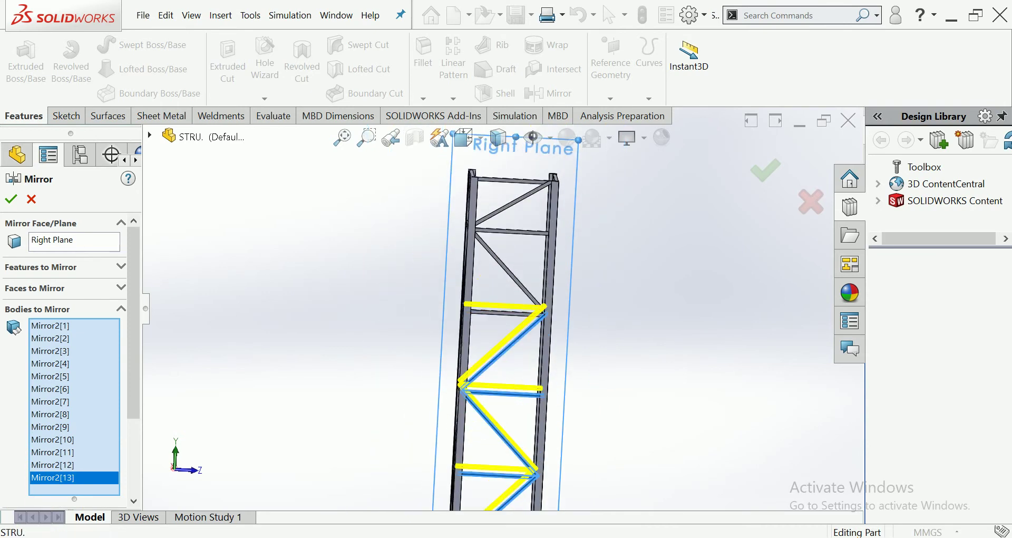
left_click(506, 312)
left_click(507, 265)
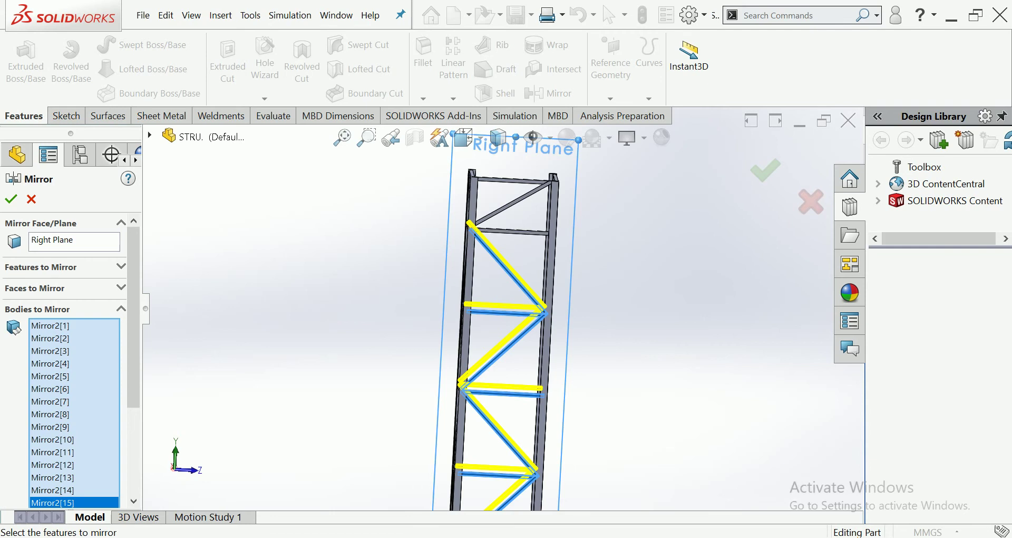
left_click(509, 230)
left_click(512, 200)
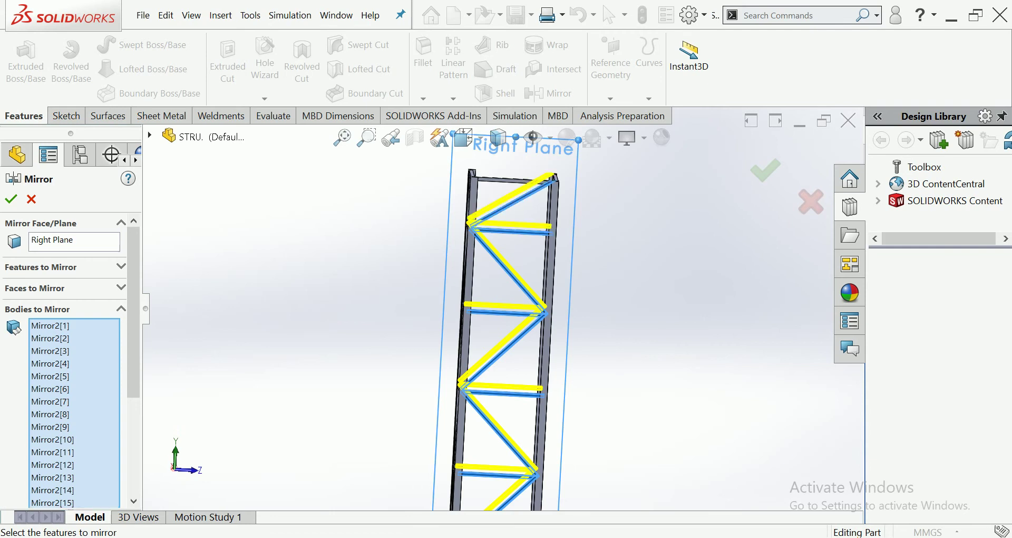
scroll(506, 316, "up", 3)
middle_click_drag(506, 316, 548, 316)
left_click(11, 199)
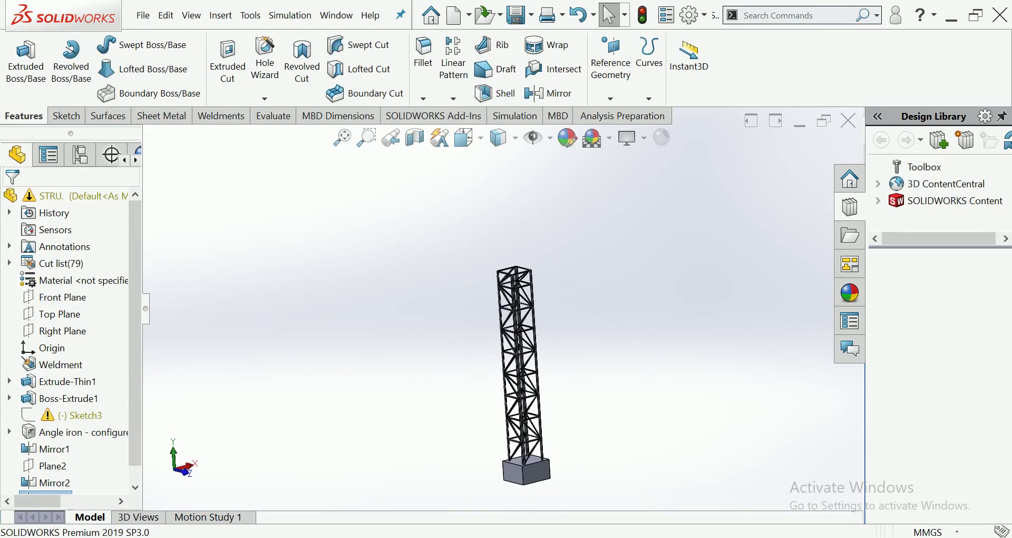
middle_click_drag(522, 369, 527, 369)
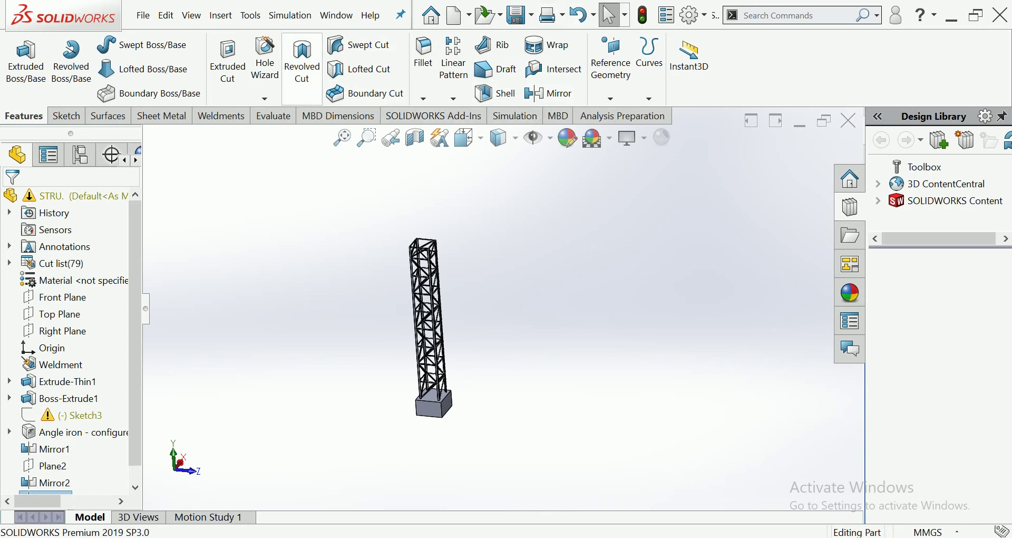
left_click(453, 98)
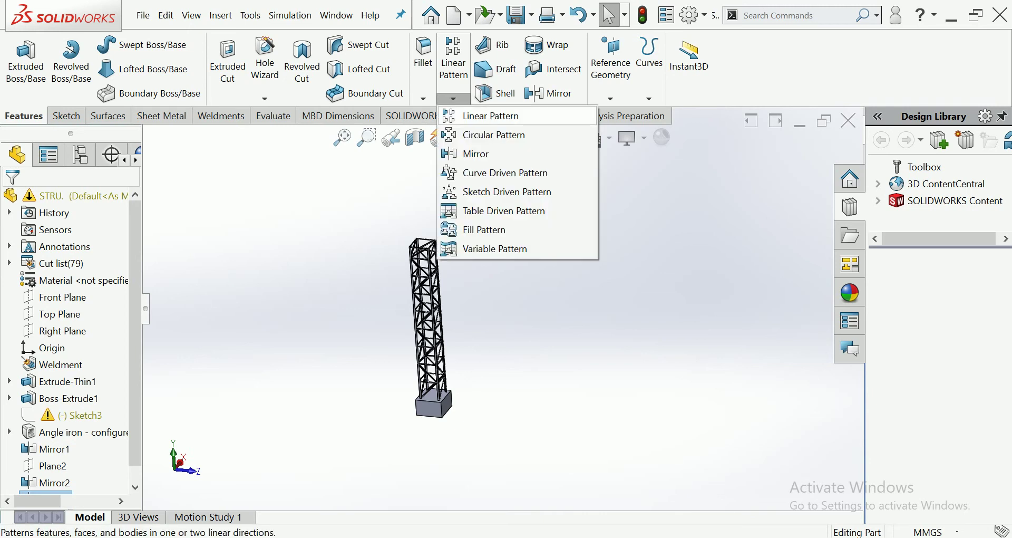
Start a linear pattern along a reversed base edge with 5000 mm spacing
left_click(475, 116)
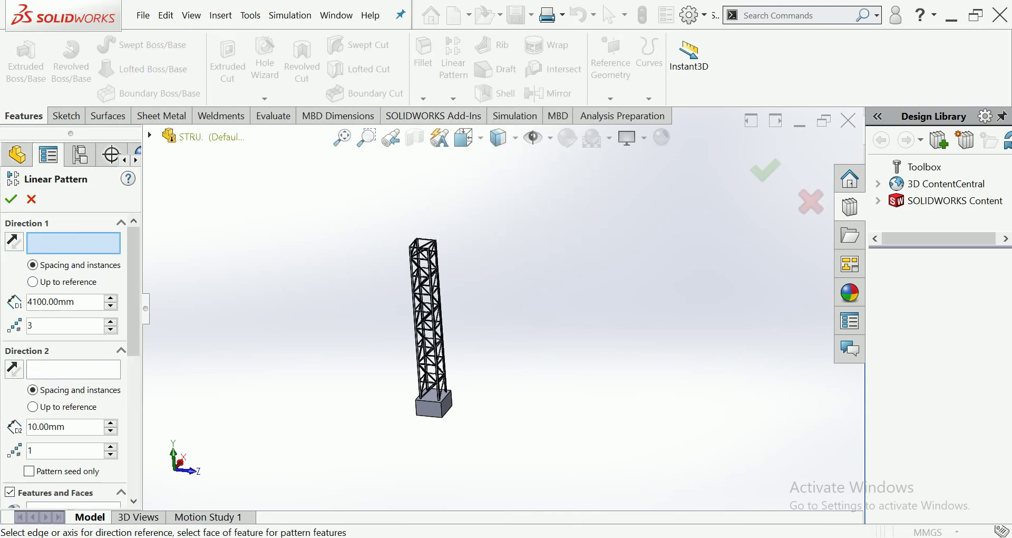
scroll(432, 411, "down", 2)
scroll(432, 412, "down", 3)
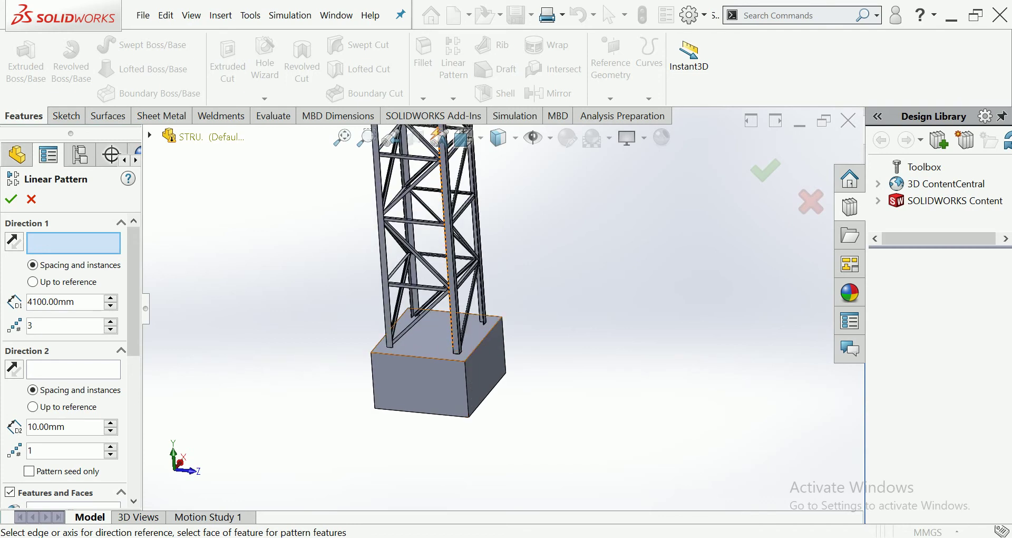
left_click(421, 355)
left_click(457, 361)
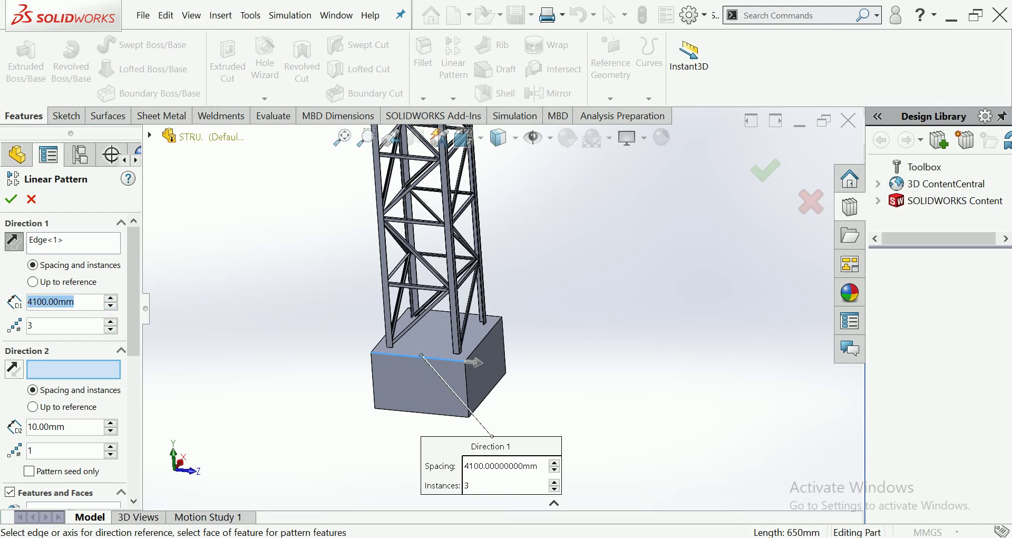
type("5000")
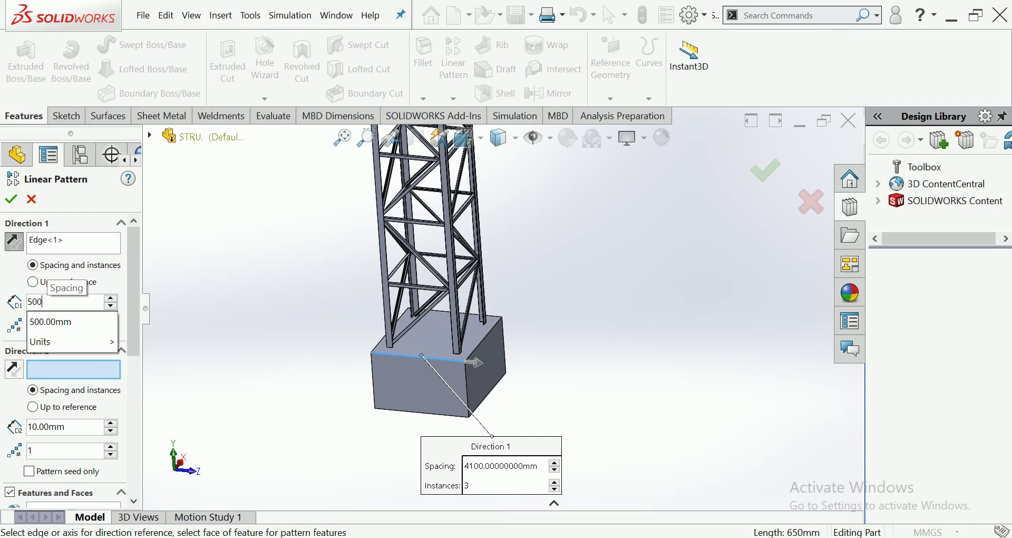
key("Return")
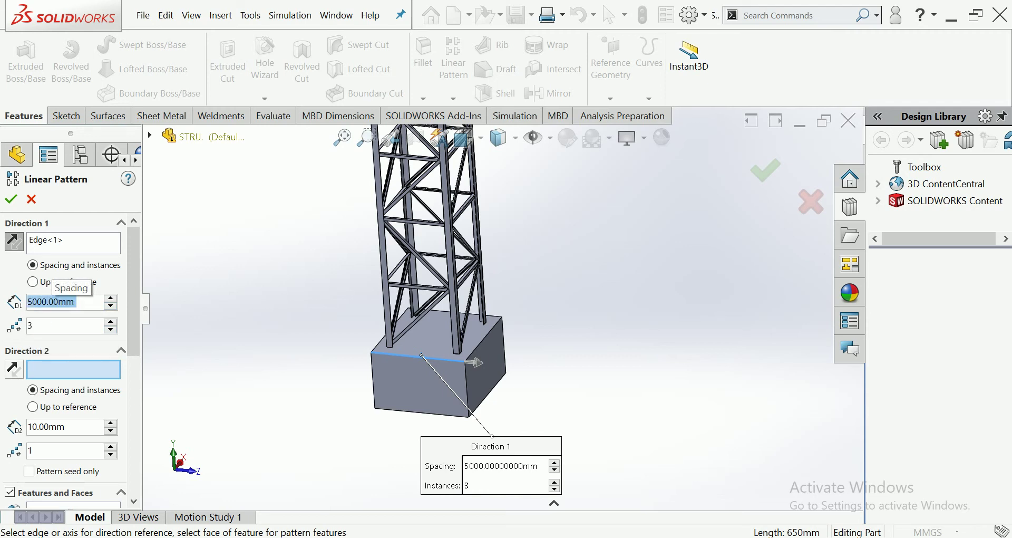
Pattern whole bodies, box-select all the tower's bodies, and set the spacing to 8000 mm
scroll(72, 364, "down", 10)
scroll(71, 364, "down", 1)
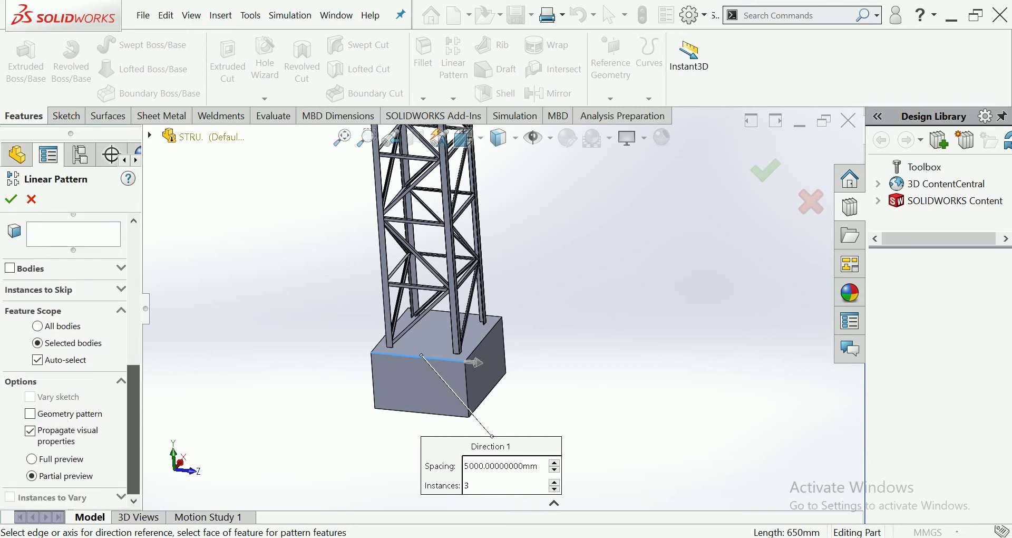
scroll(72, 363, "up", 5)
left_click(9, 380)
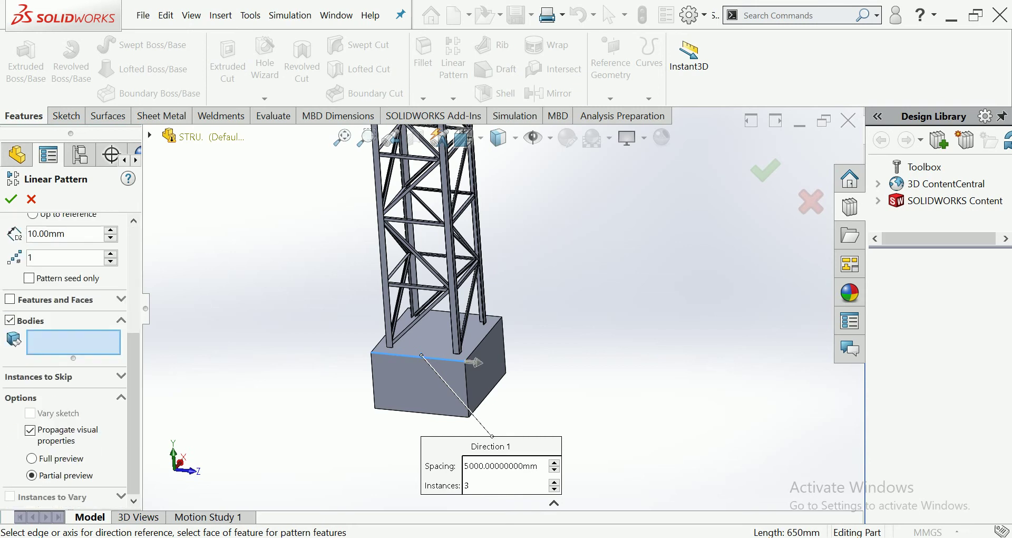
scroll(504, 308, "up", 5)
left_click_drag(665, 268, 606, 284)
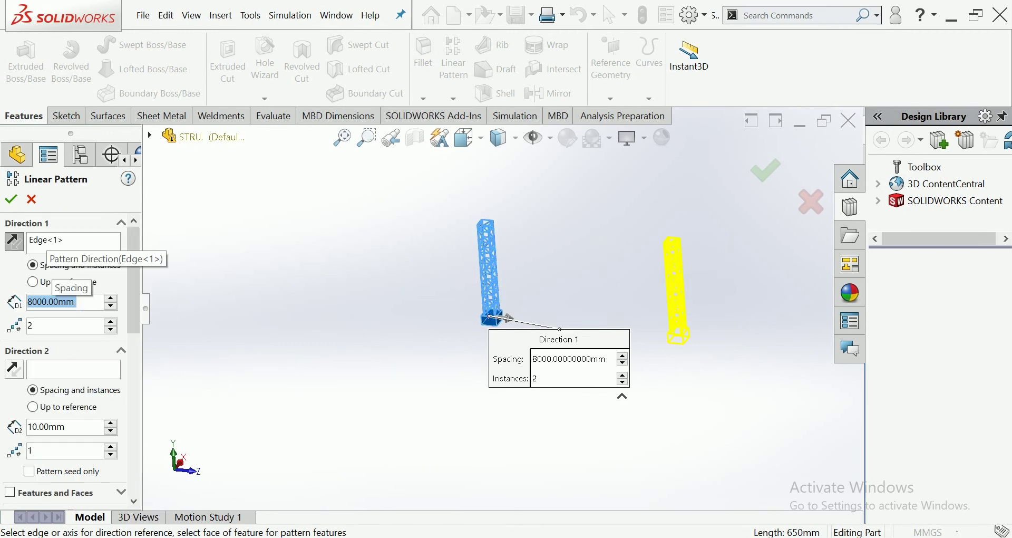
key("Return")
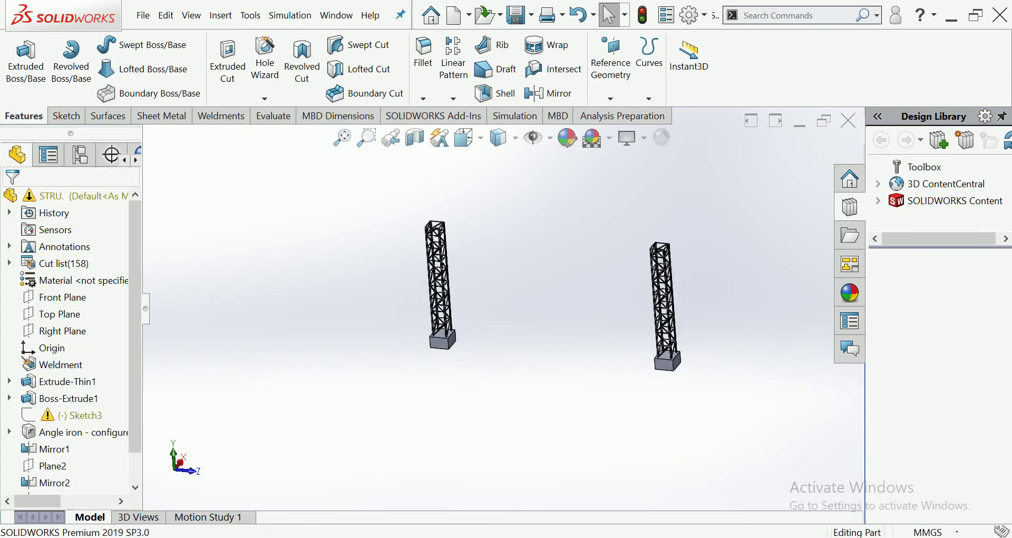
scroll(417, 369, "down", 5)
left_click(537, 276)
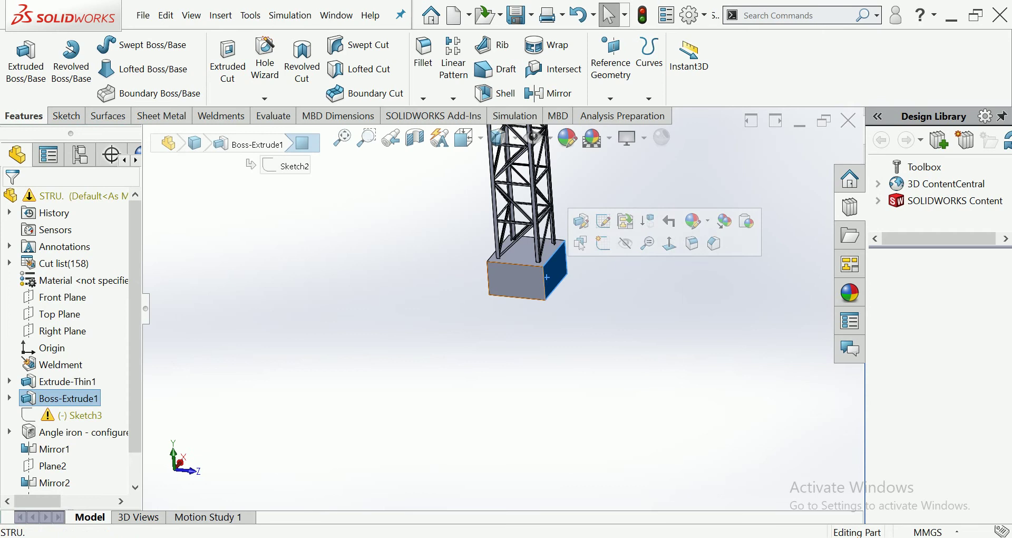
Edit the base block's Boss-Extrude1 and change its depth from 400 mm to 600 mm
left_click(569, 244)
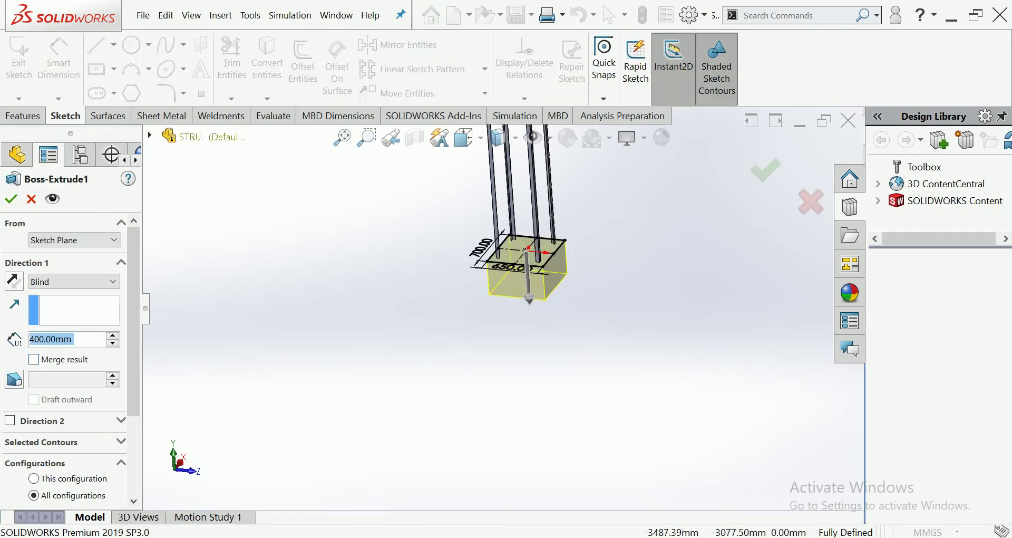
key("Up")
key("Up")
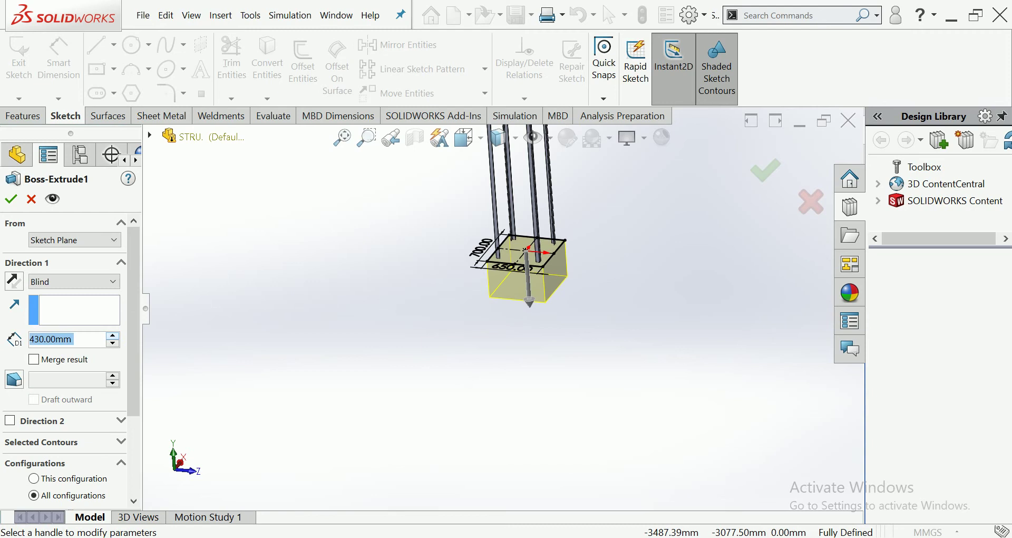
type("600")
key("BackSpace")
key("Return")
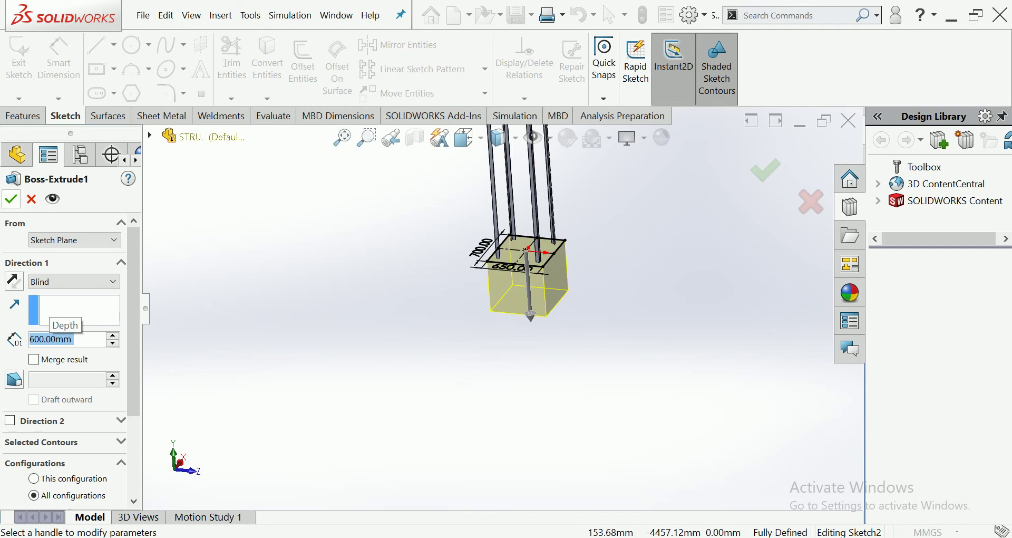
key("Return")
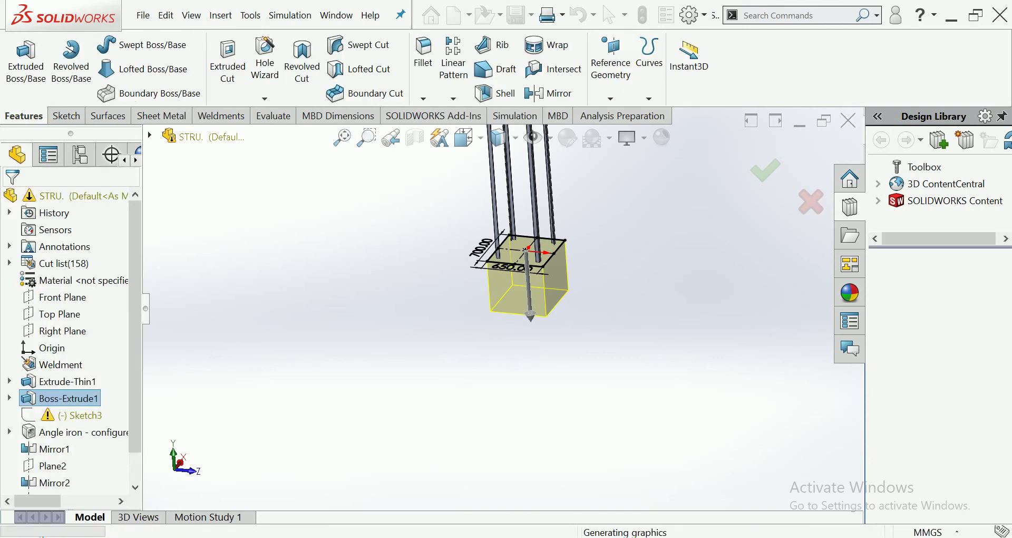
scroll(506, 316, "up", 5)
scroll(416, 282, "down", 5)
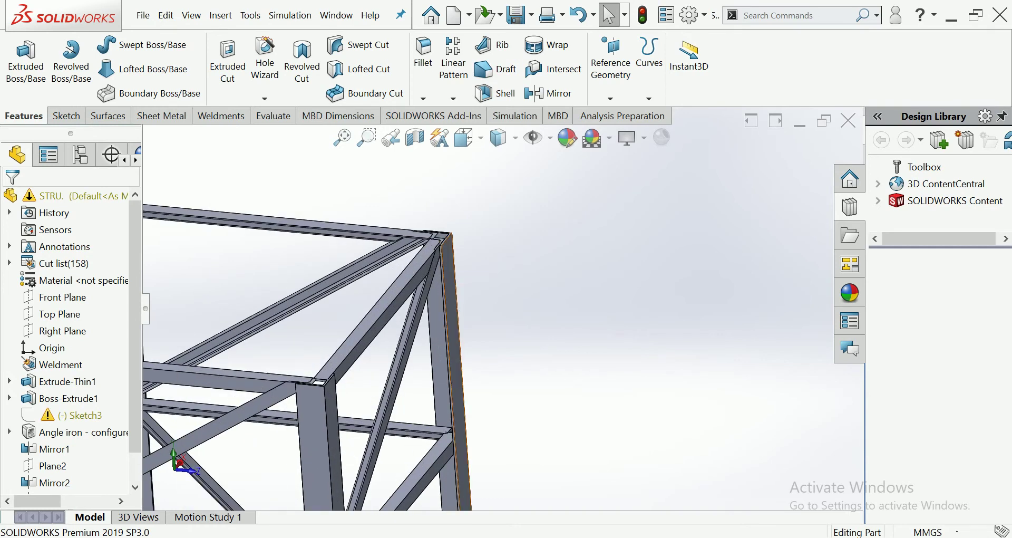
Start a new sketch on a tower face and view it normal to the sketch plane
left_click(448, 257)
left_click(503, 223)
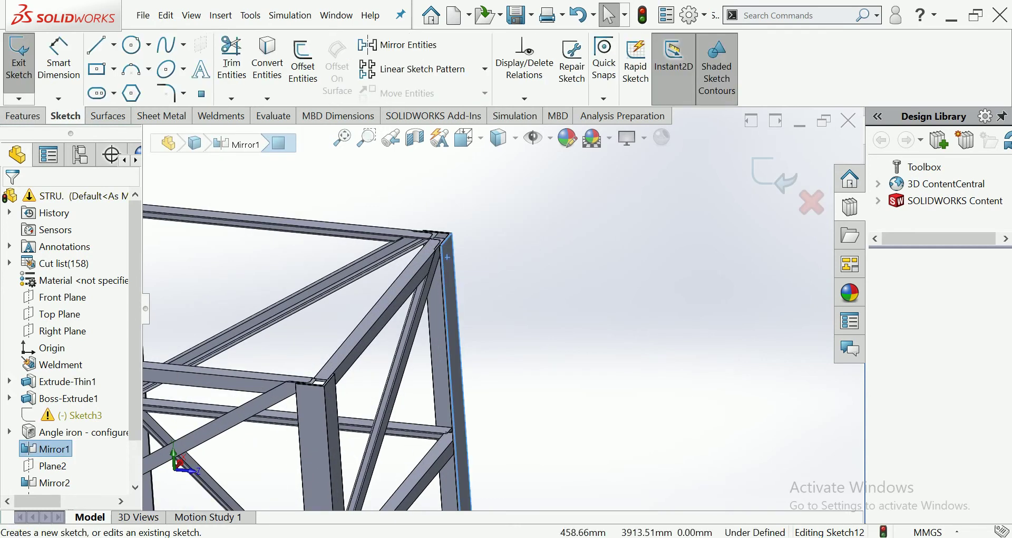
left_click(463, 138)
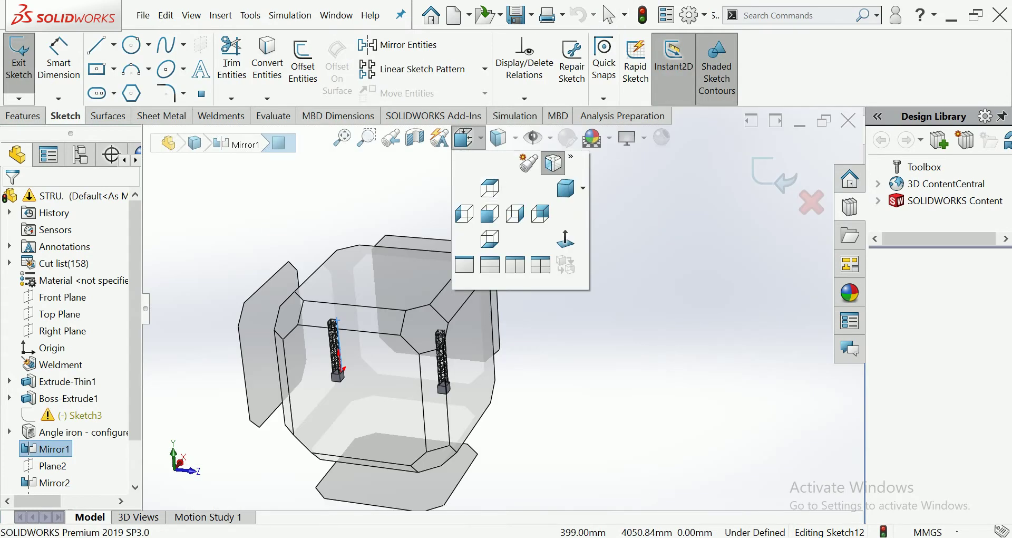
left_click(566, 239)
scroll(502, 131, "down", 2)
scroll(502, 132, "down", 3)
scroll(502, 132, "down", 3)
Draw a corner rectangle from the frame's top-left corner to the opposite corner of the top section
left_click(97, 69)
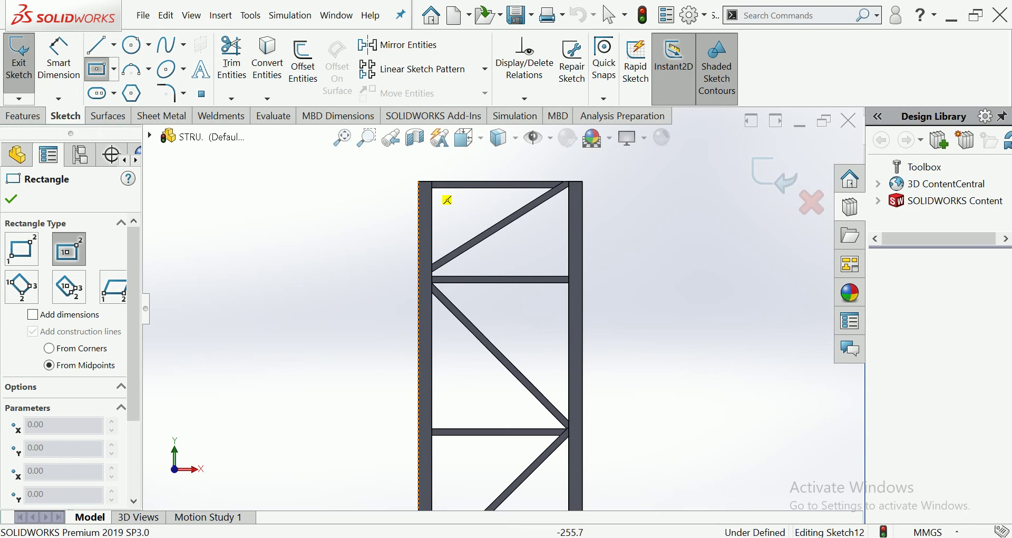
left_click(418, 182)
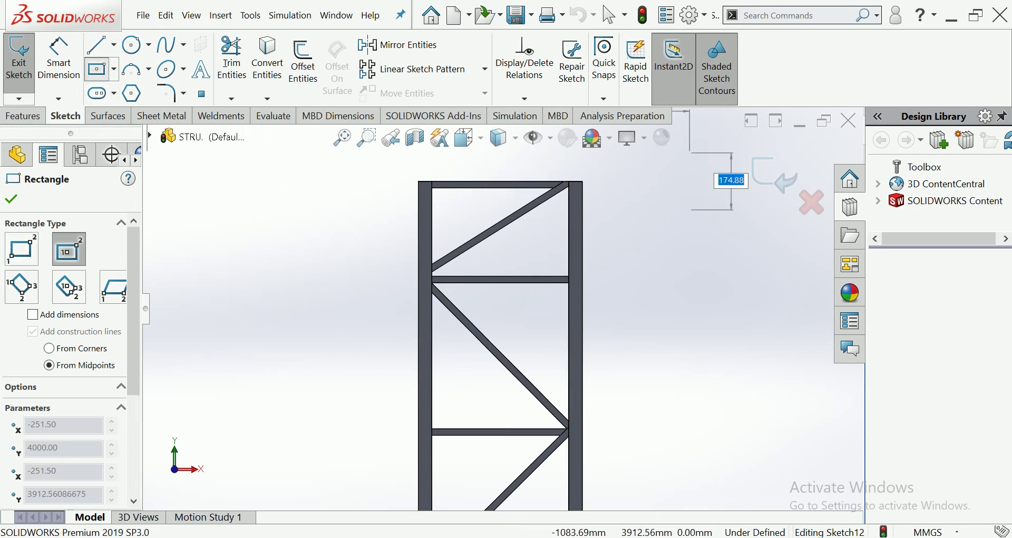
key("Escape")
key("Return")
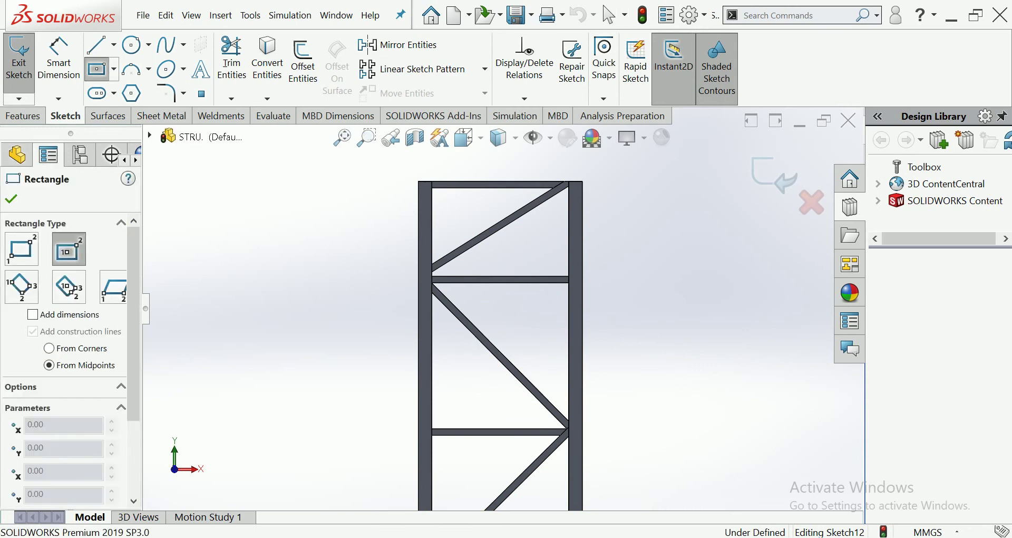
left_click(21, 249)
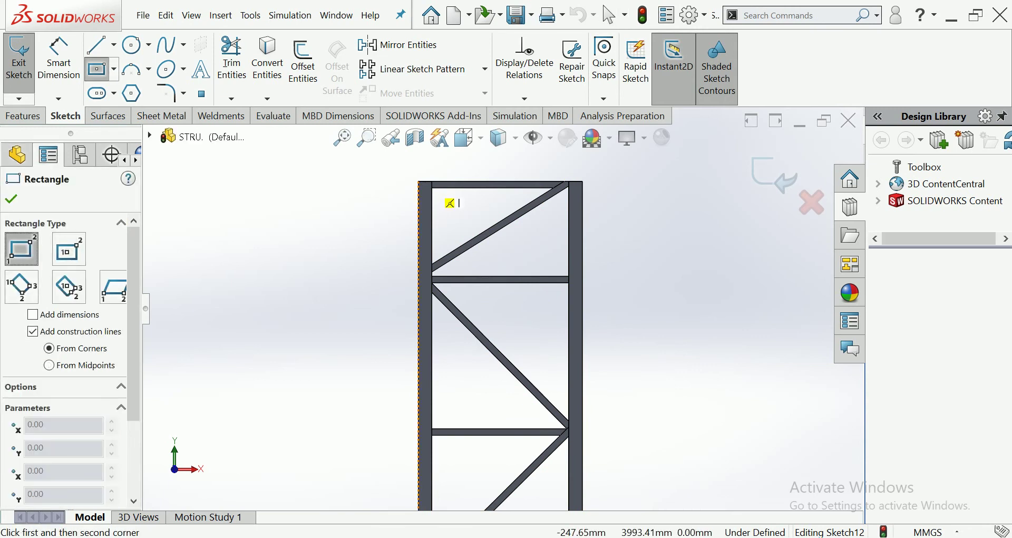
left_click(419, 182)
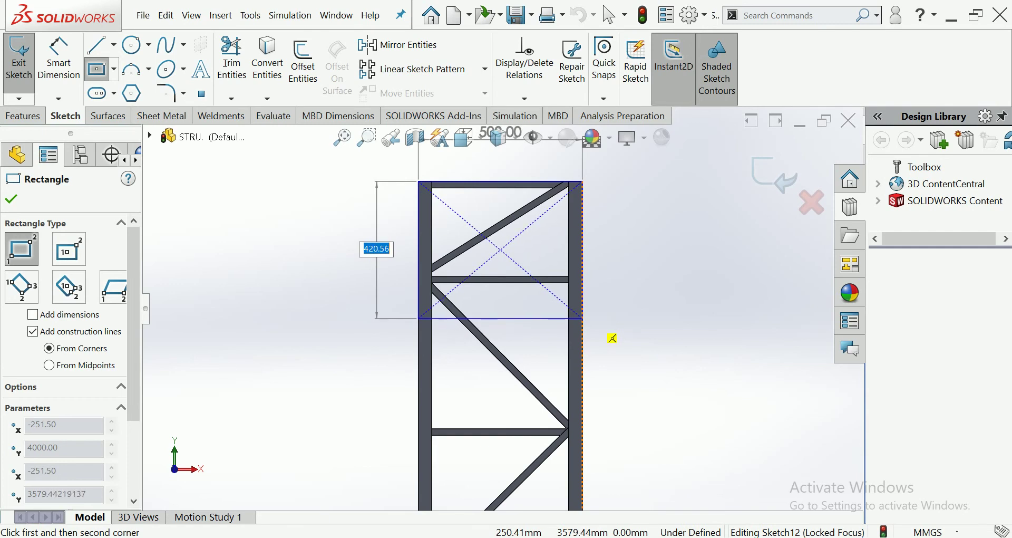
left_click(582, 318)
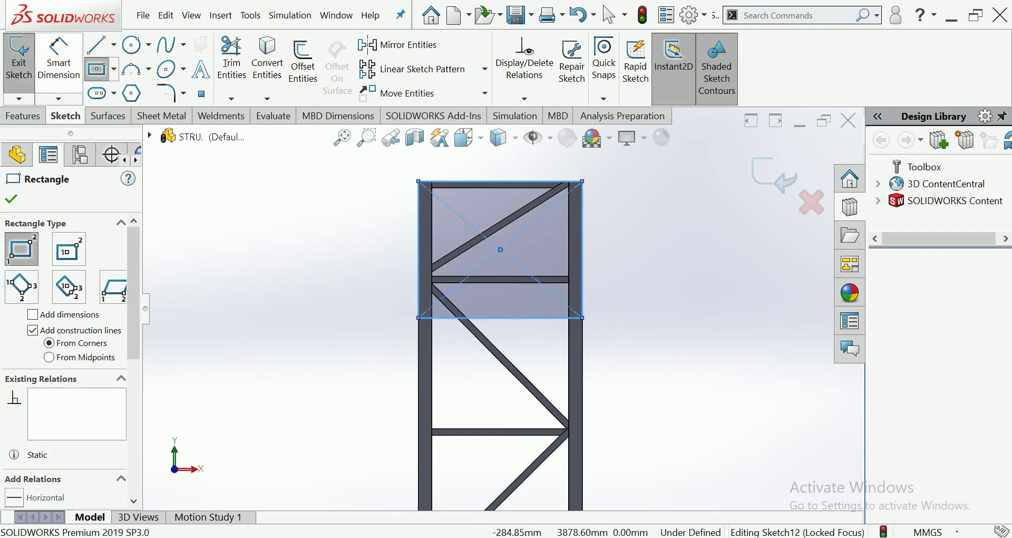
key("Escape")
scroll(505, 309, "up", 2)
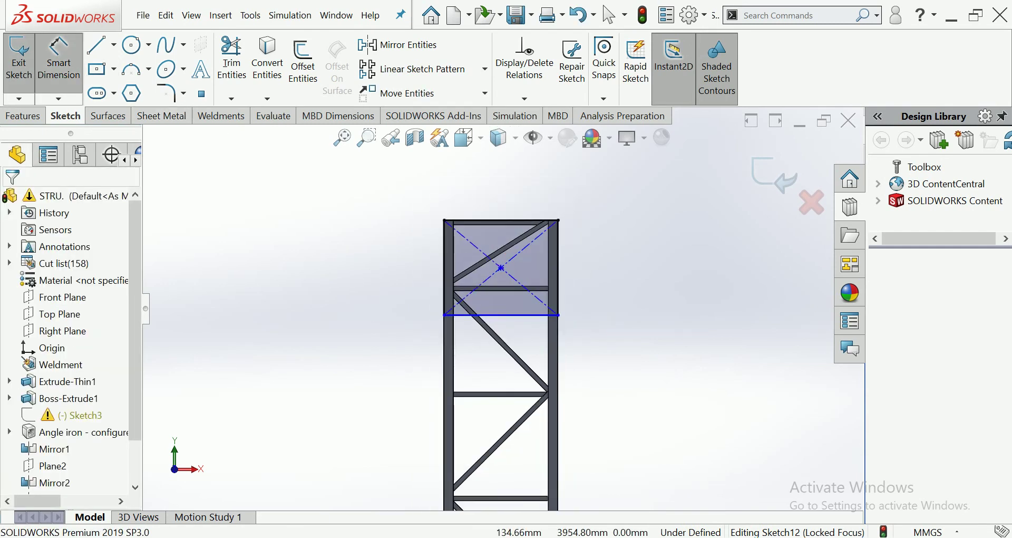
Dimension the rectangle's right edge to a 500 mm height
left_click(500, 219)
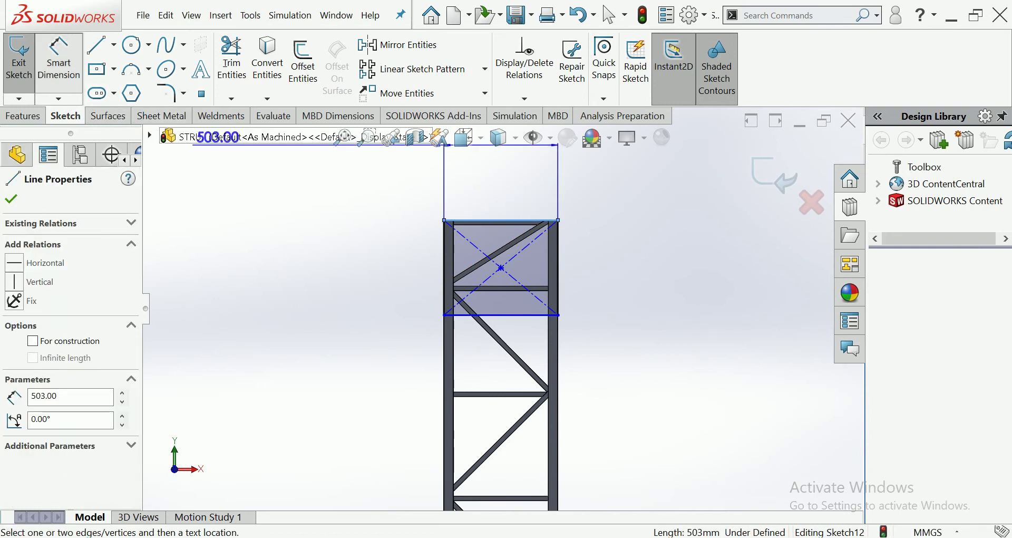
key("Escape")
key("Escape")
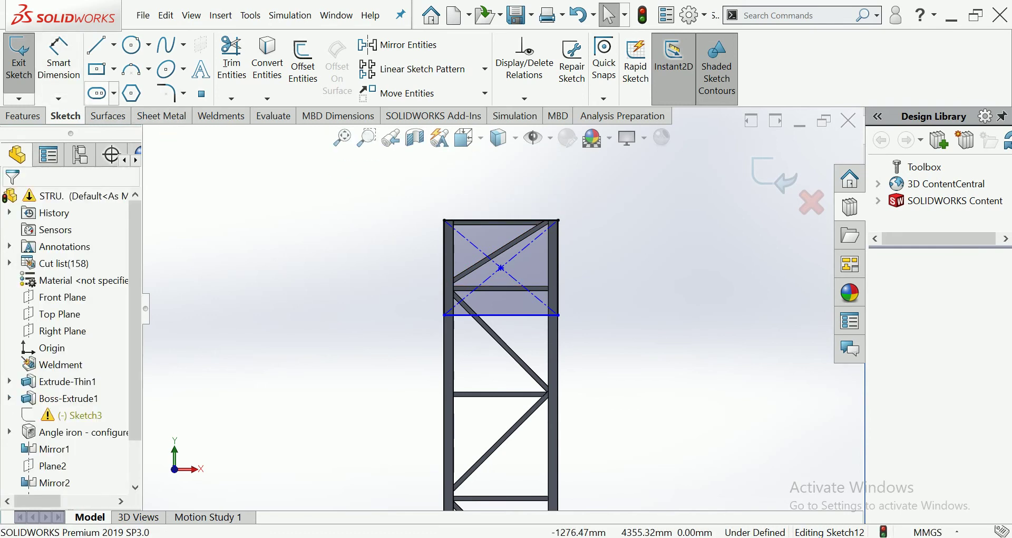
left_click(58, 58)
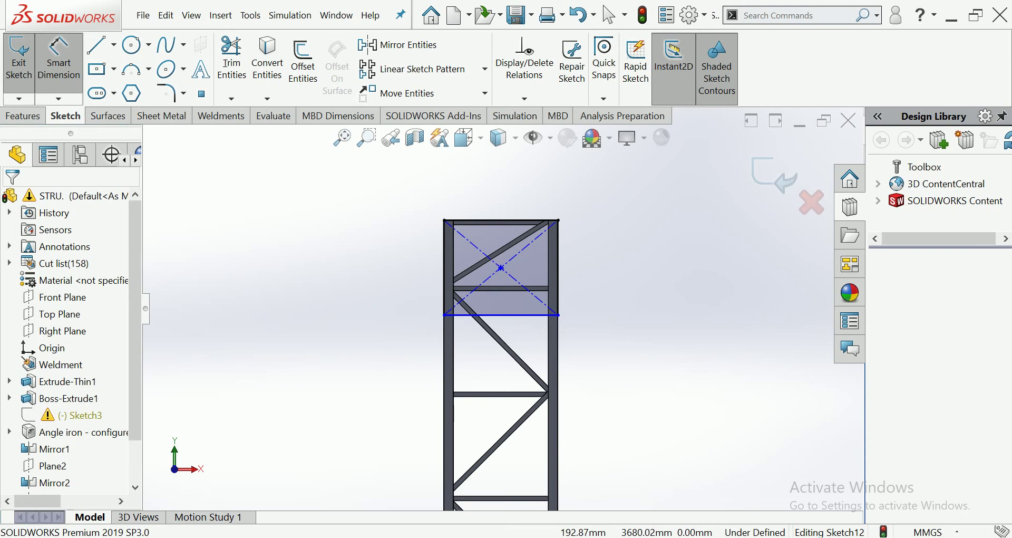
scroll(559, 290, "down", 2)
left_click(560, 259)
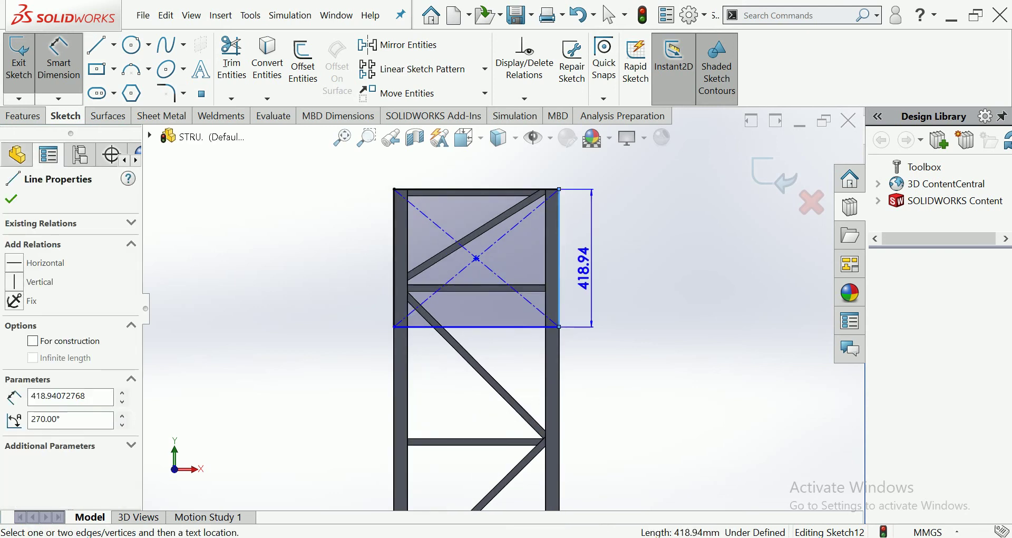
left_click(588, 258)
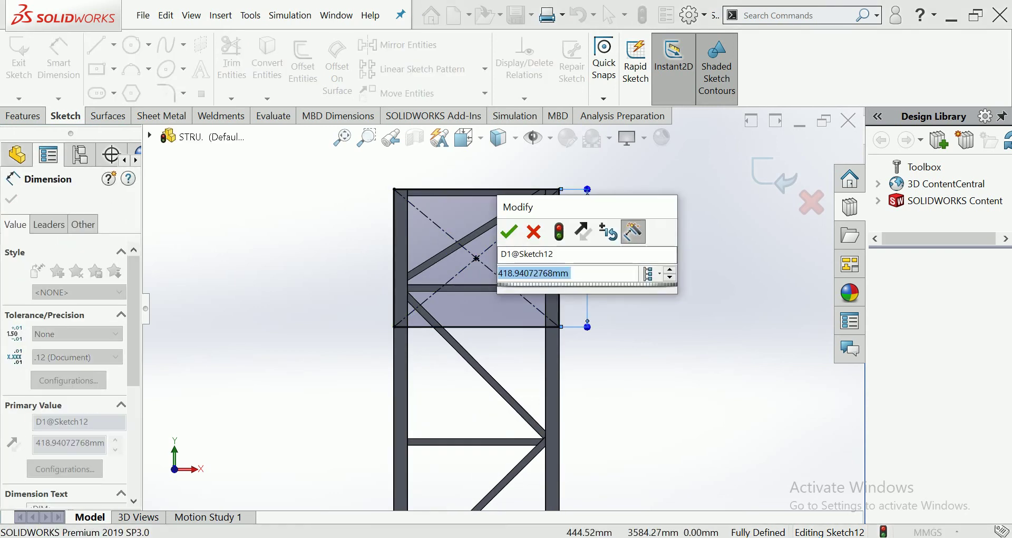
type("5000")
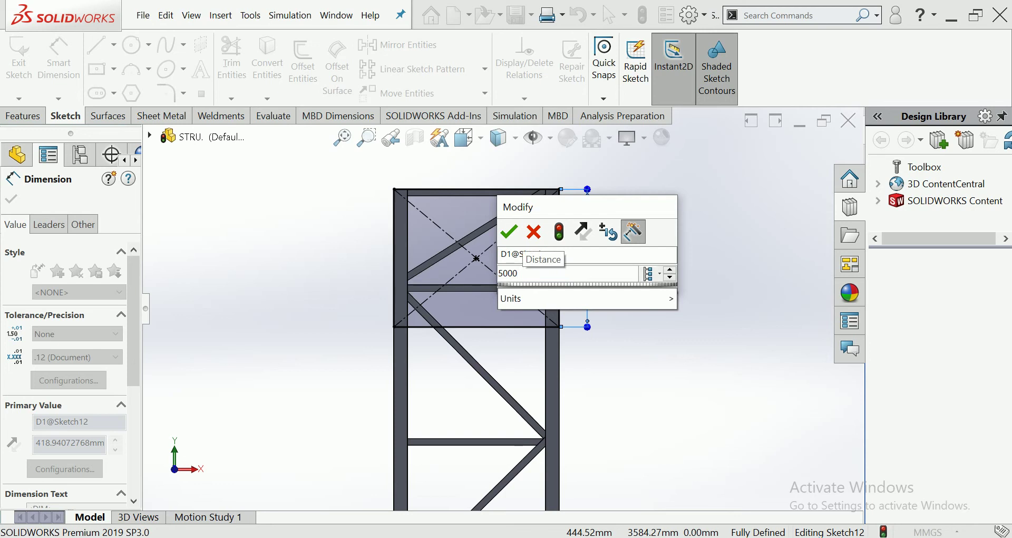
key("Return")
key("Escape")
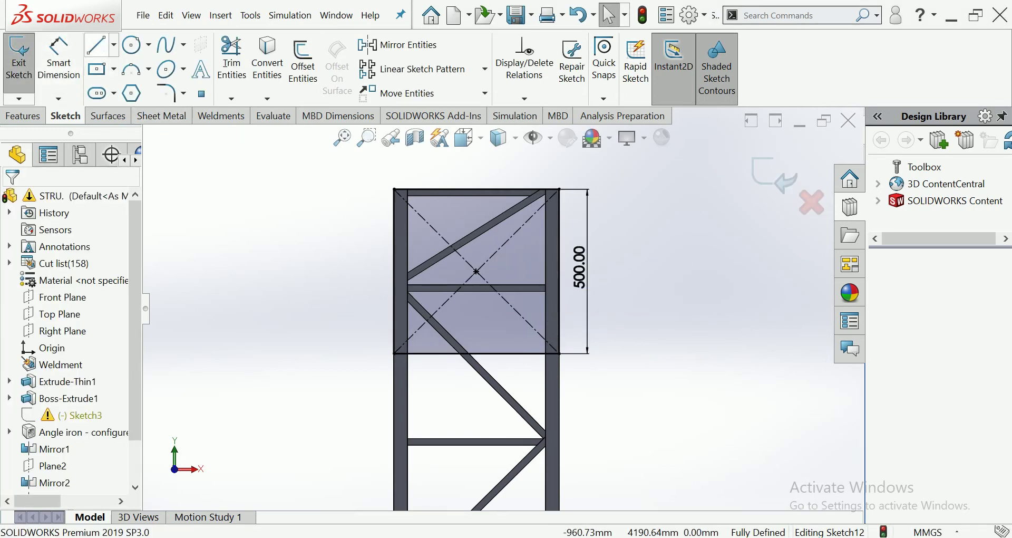
Convert all four rectangle edges into construction geometry
left_click(98, 45)
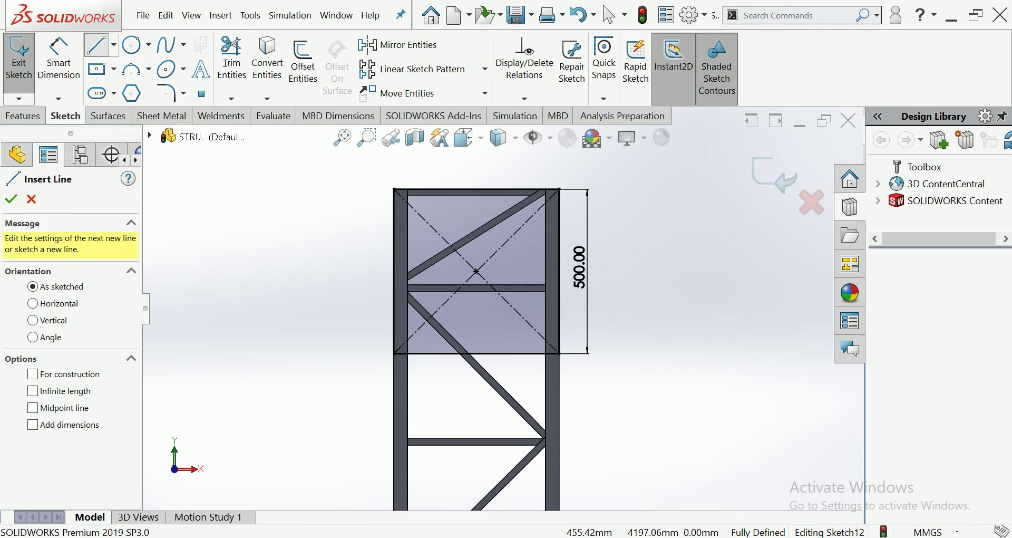
key("Escape")
left_click(559, 232)
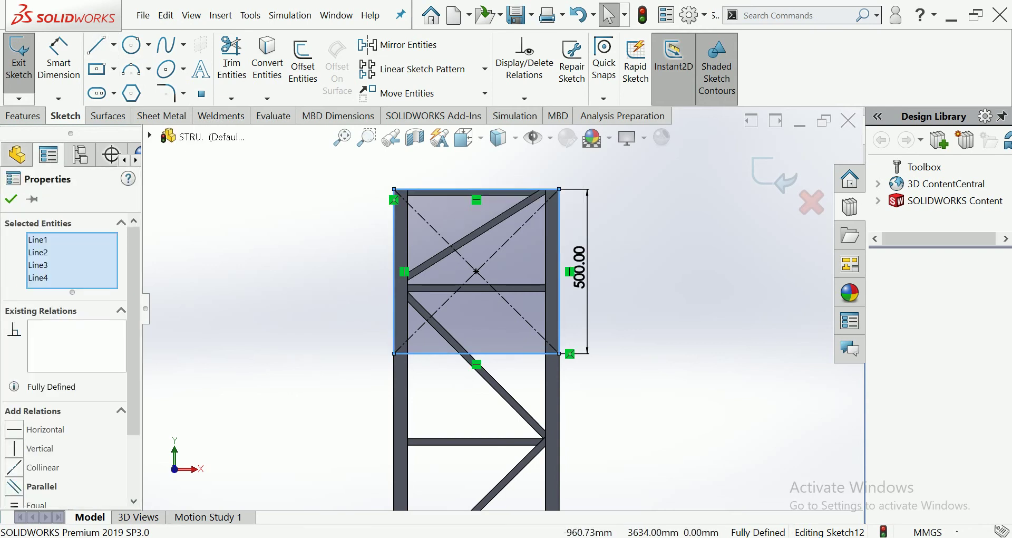
scroll(68, 369, "down", 3)
left_click(32, 480)
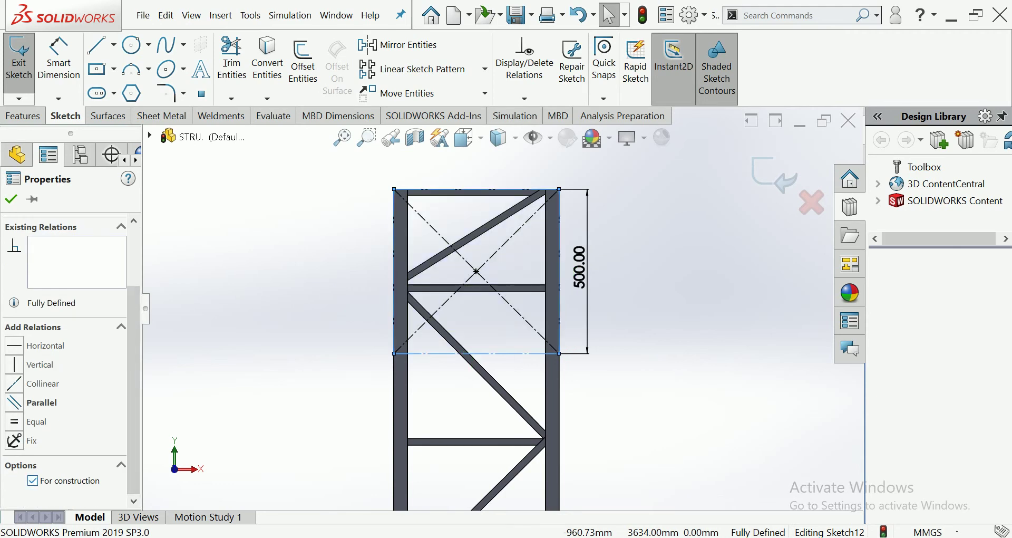
key("Escape")
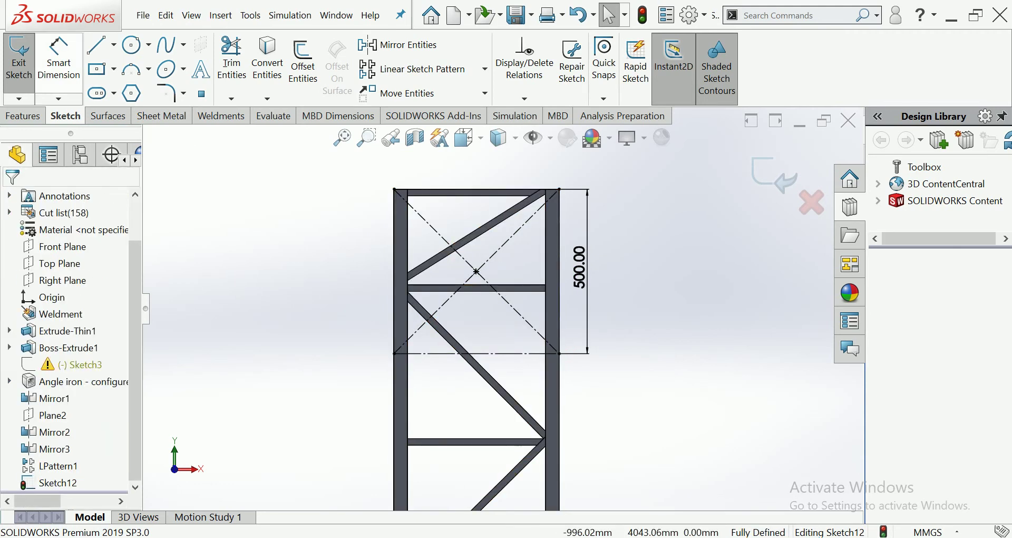
left_click(97, 44)
Sketch a short vertical line and a short horizontal line at the rectangle's lower-left corner
scroll(404, 372, "down", 3)
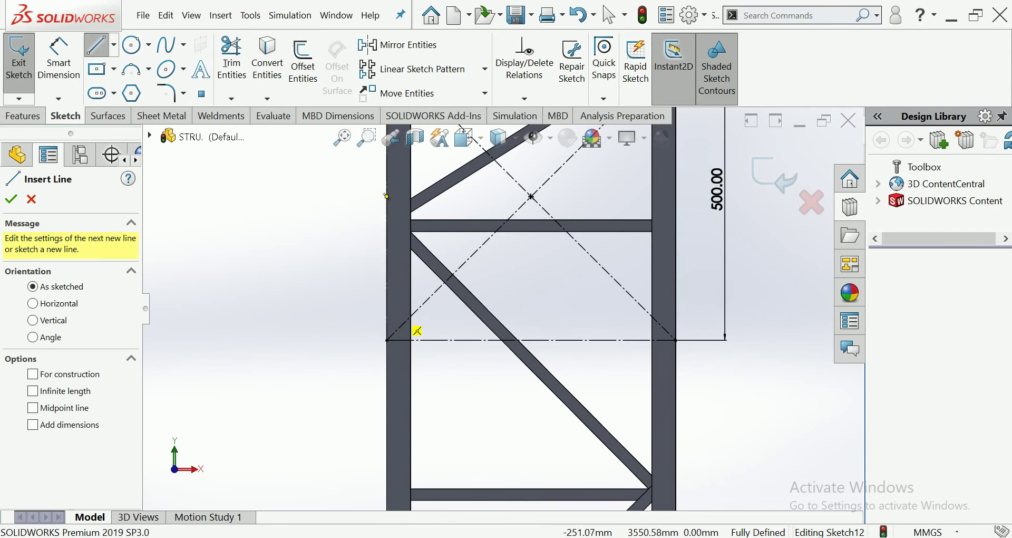
left_click_drag(414, 327, 414, 358)
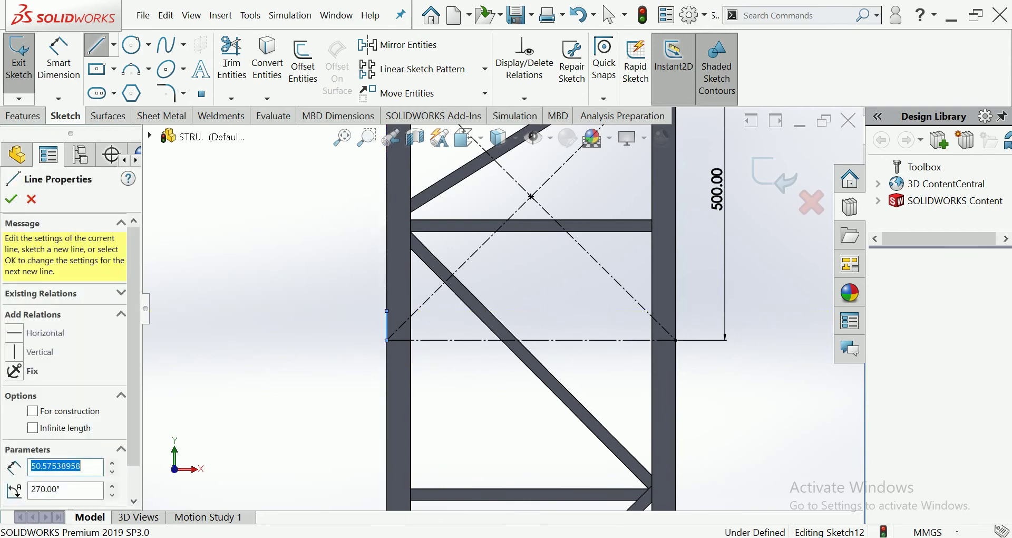
left_click(421, 340)
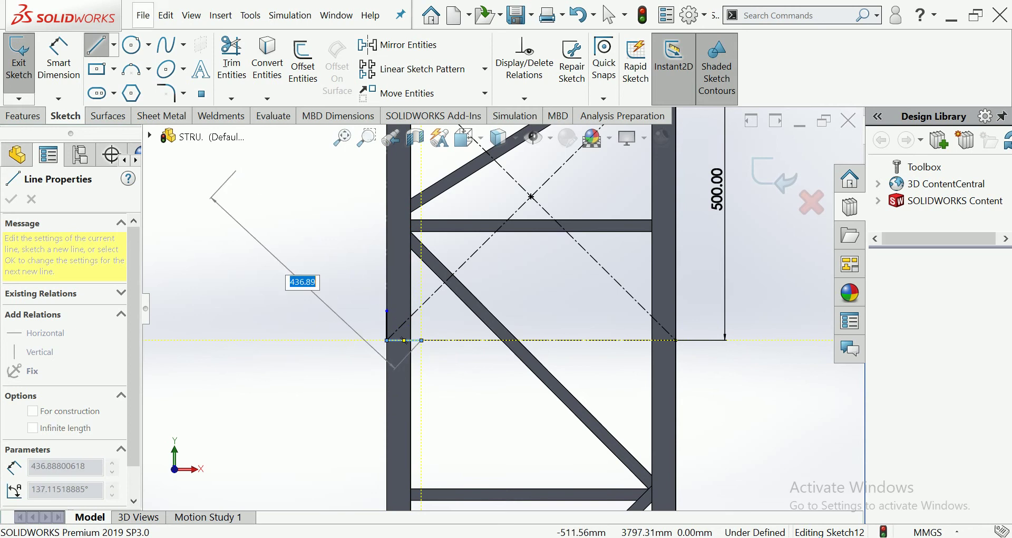
key("Escape")
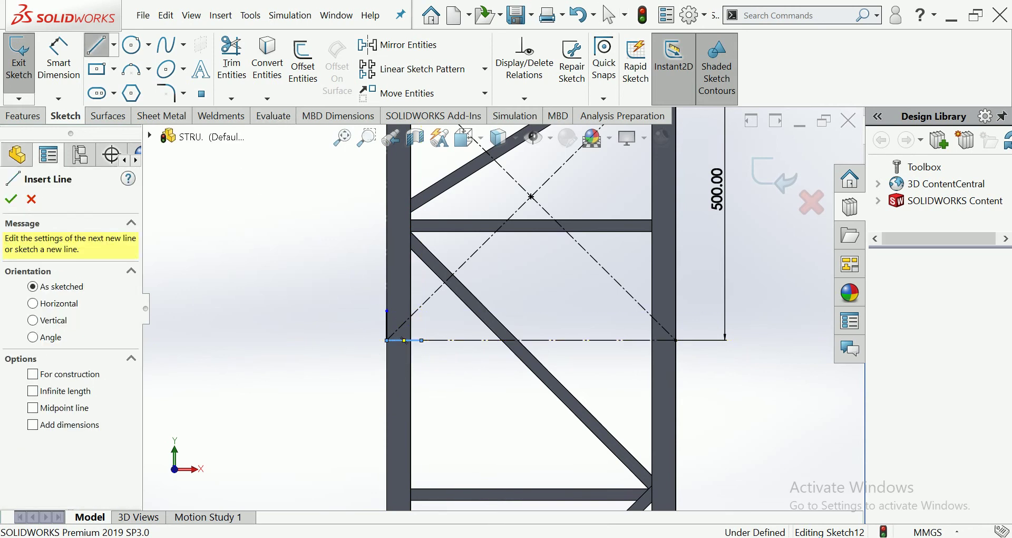
Draw a short vertical line, about 50.58 mm, rising from the lower construction line's right end
left_click(641, 340)
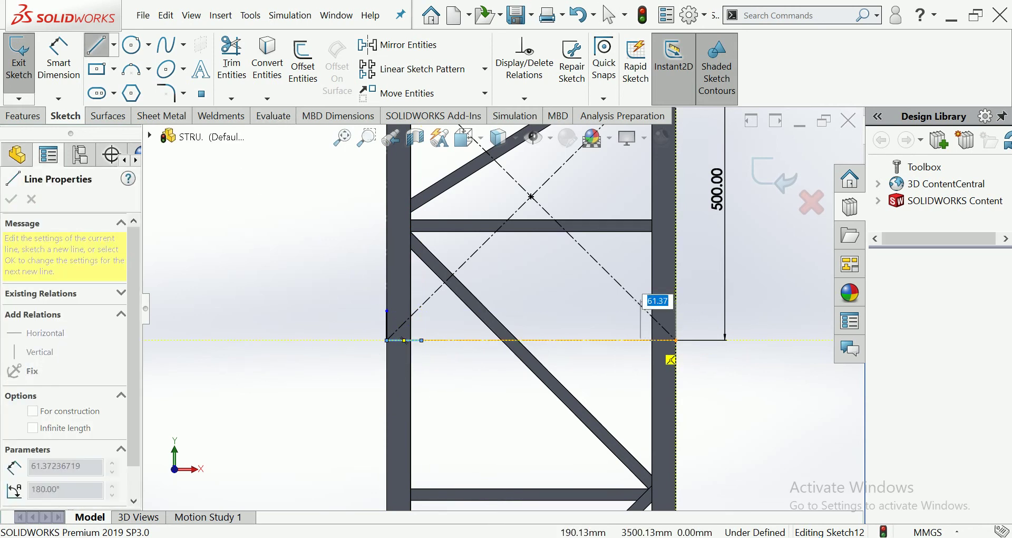
key("Escape")
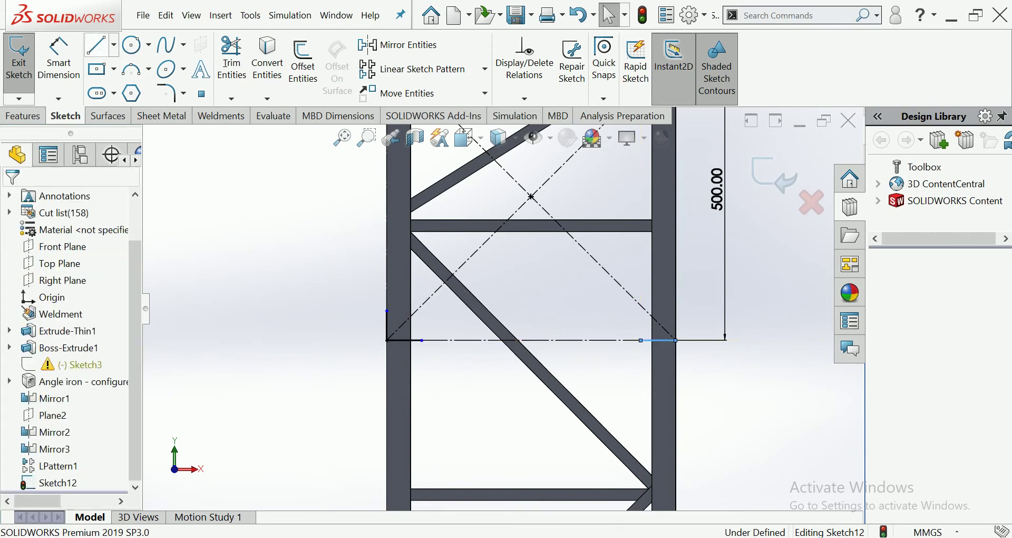
left_click(640, 340)
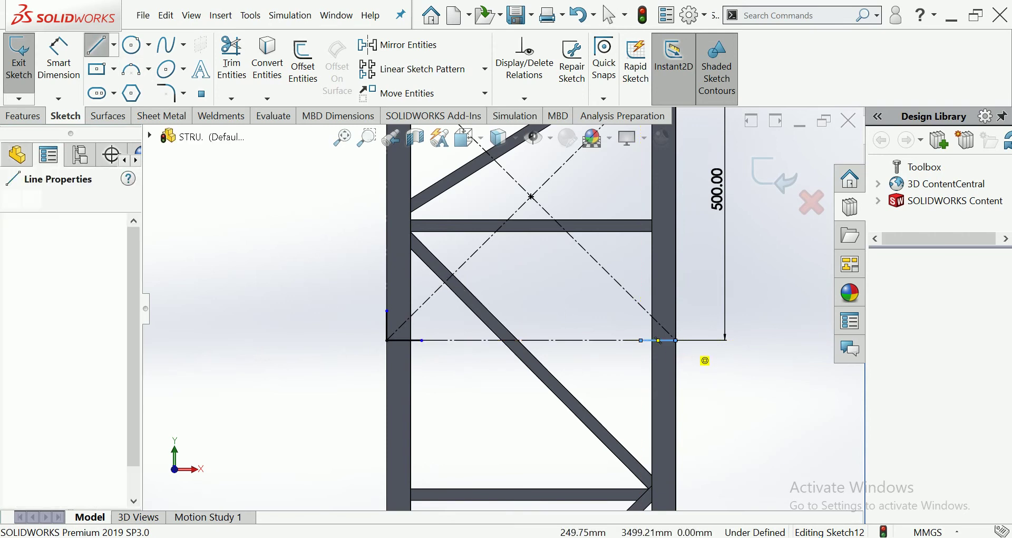
left_click(676, 311)
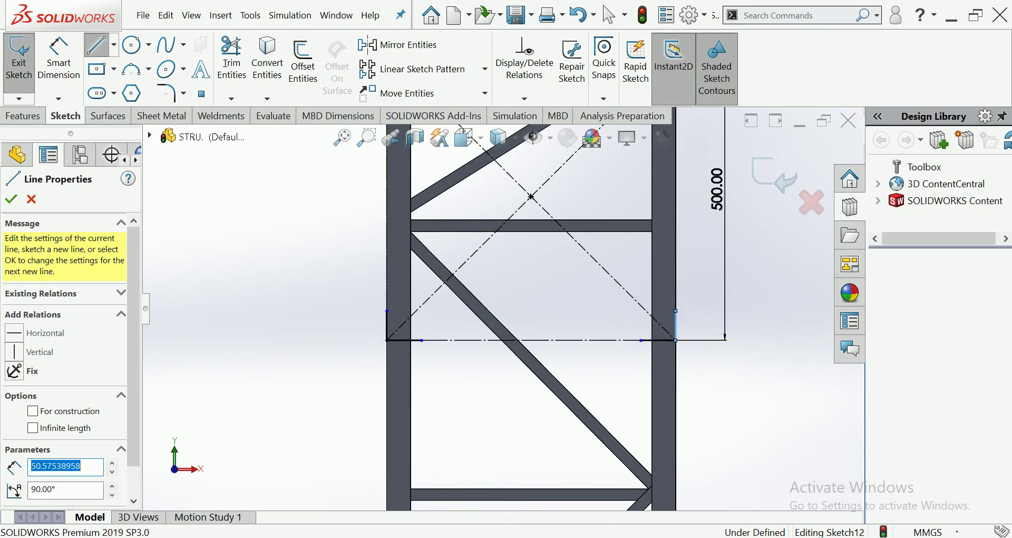
left_click(98, 46)
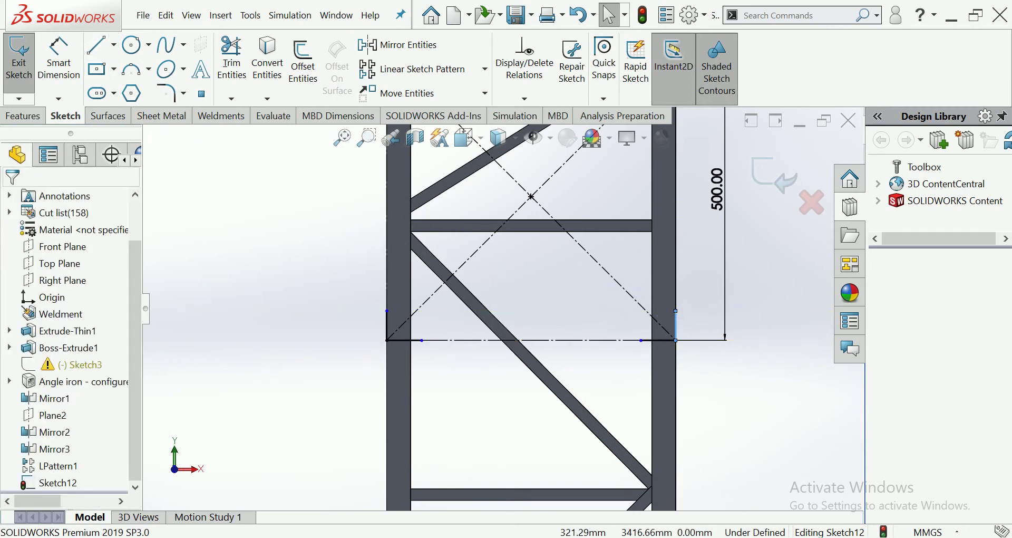
scroll(502, 308, "up", 3)
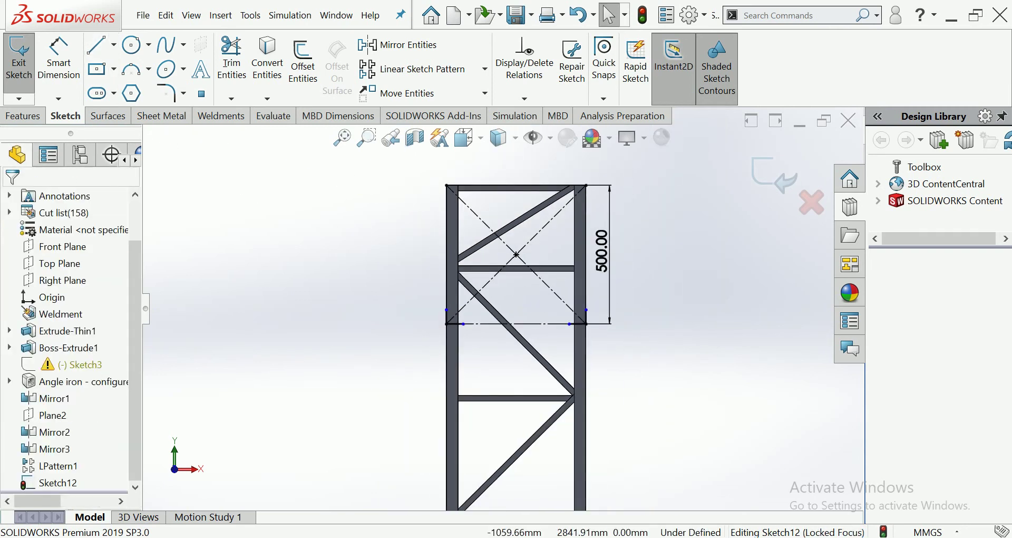
scroll(486, 240, "down", 1)
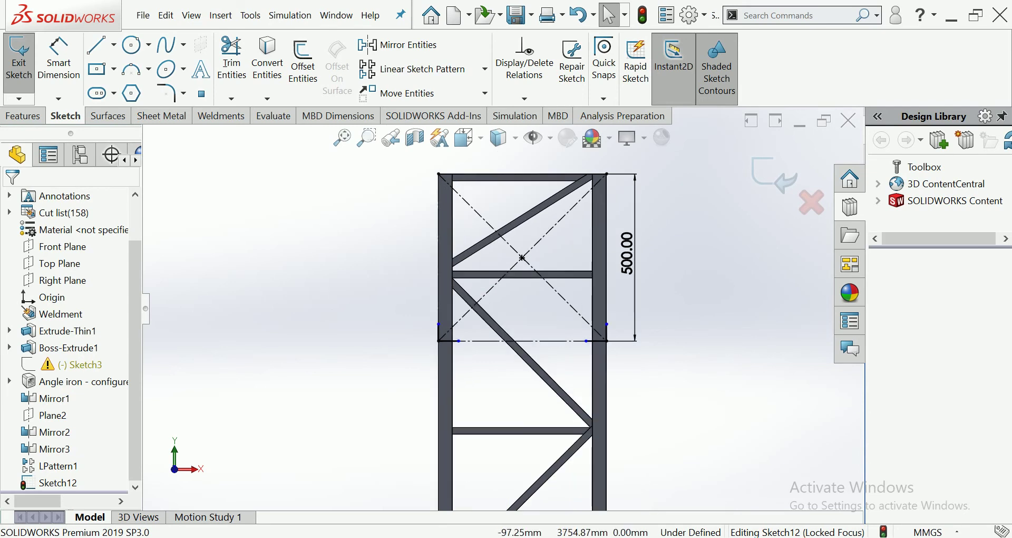
scroll(577, 346, "down", 1)
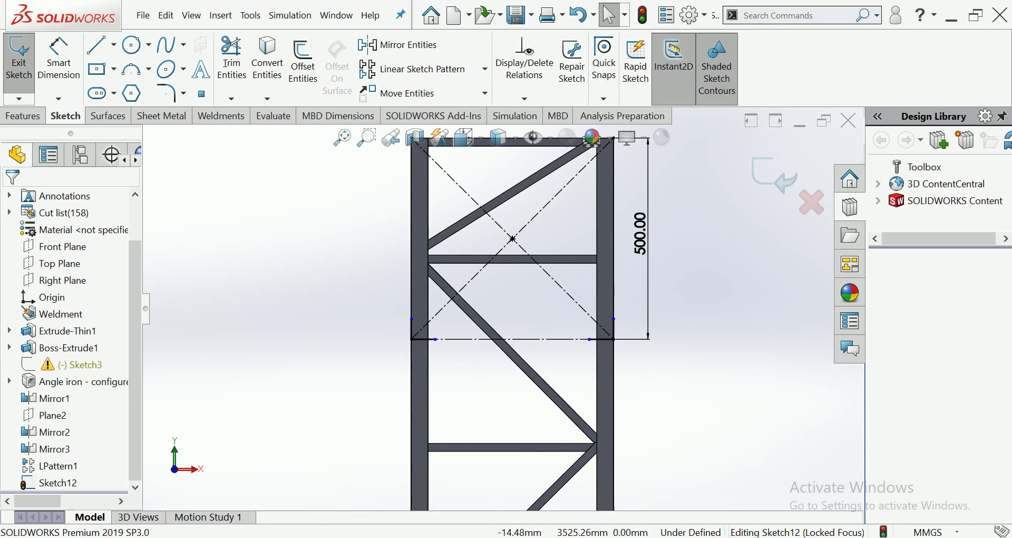
scroll(502, 305, "up", 2)
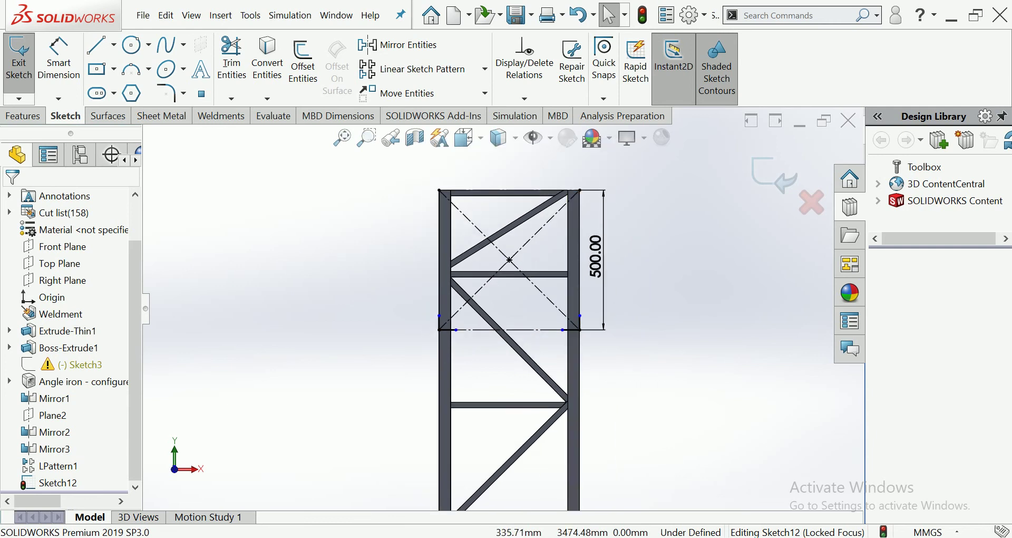
scroll(592, 313, "down", 2)
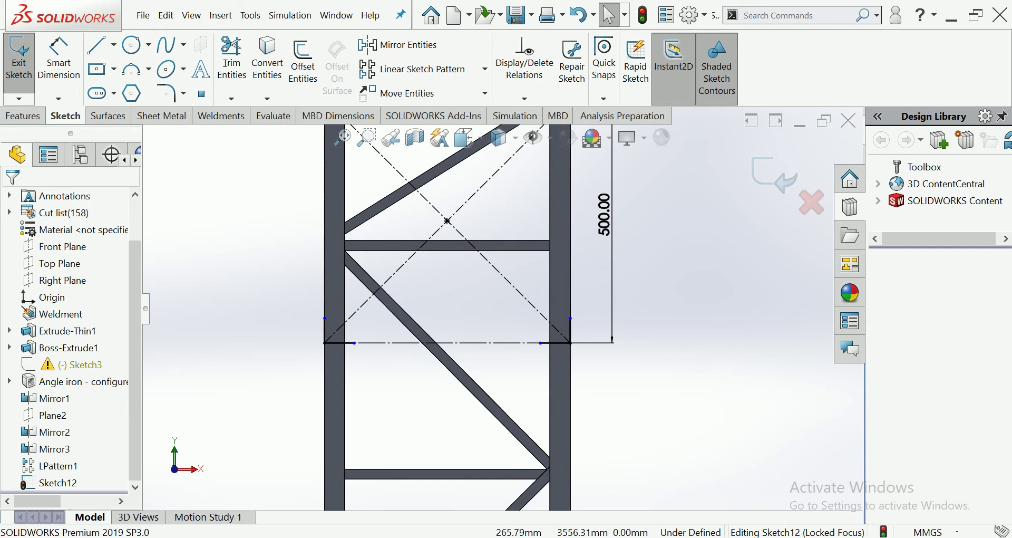
left_click(570, 330)
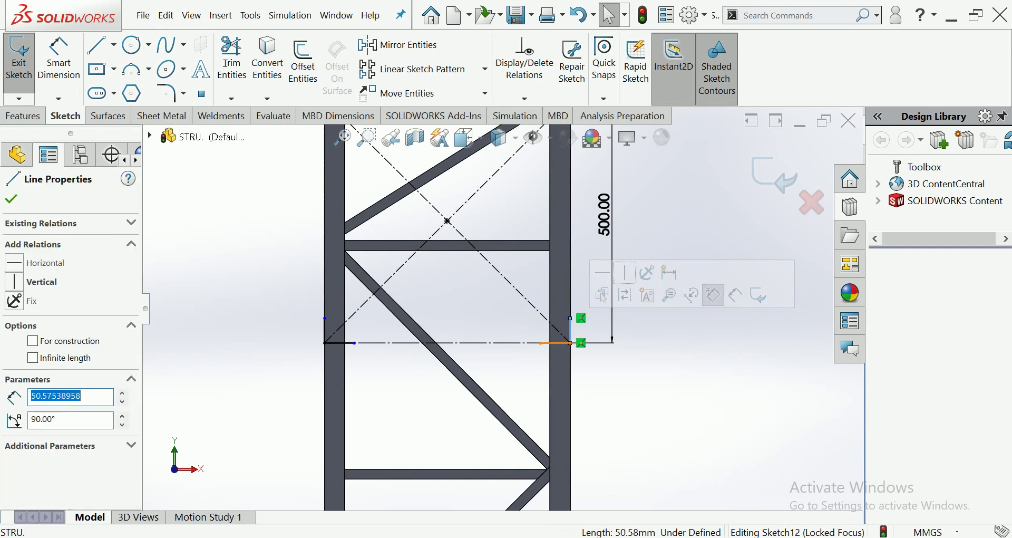
key("Escape")
scroll(512, 388, "up", 2)
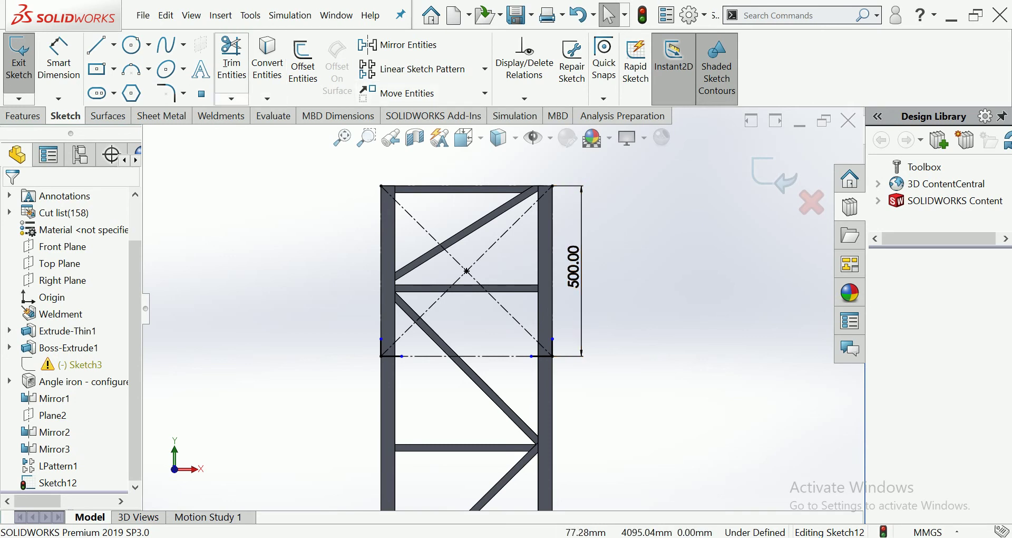
Draw a short vertical line down from the frame's top-left corner
left_click(97, 44)
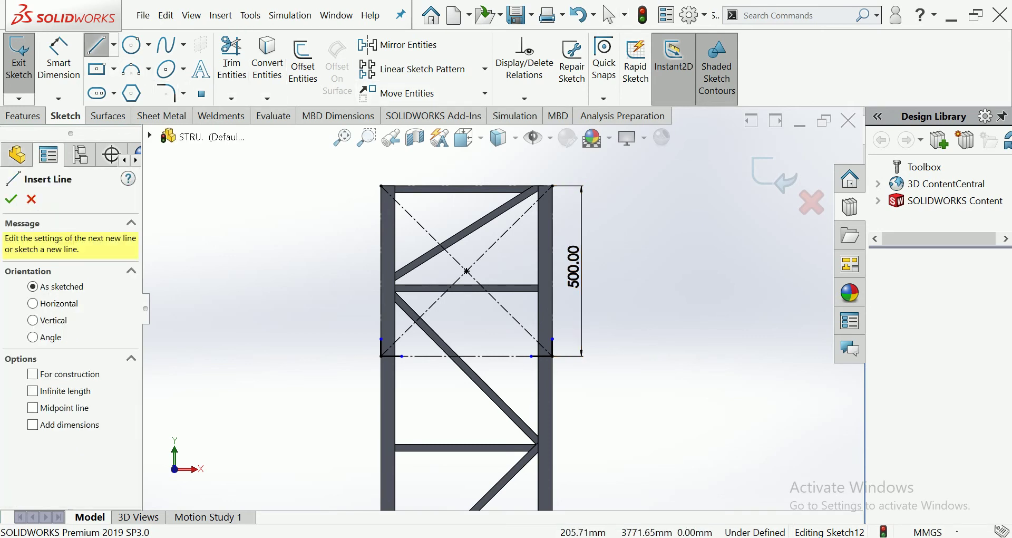
scroll(416, 210, "down", 3)
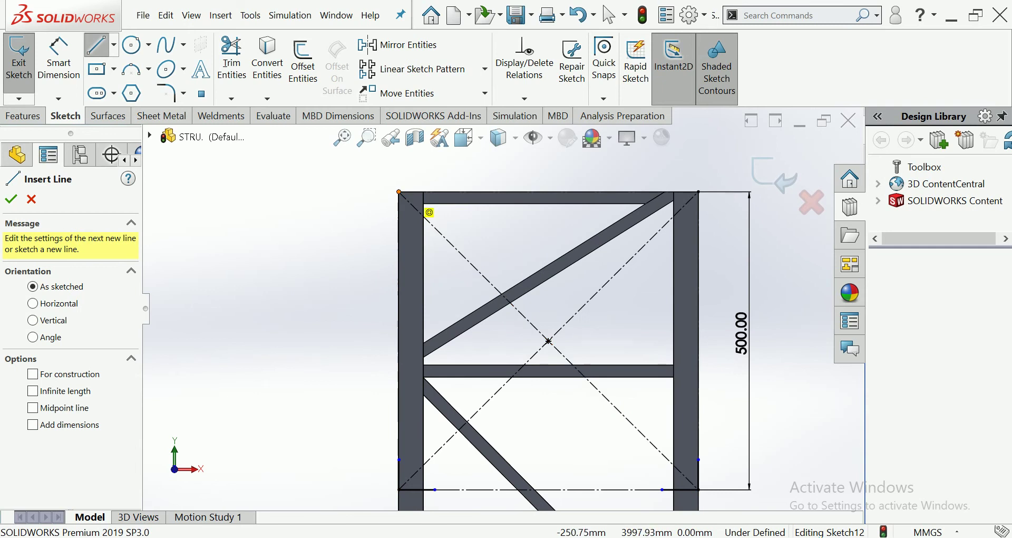
left_click(399, 192)
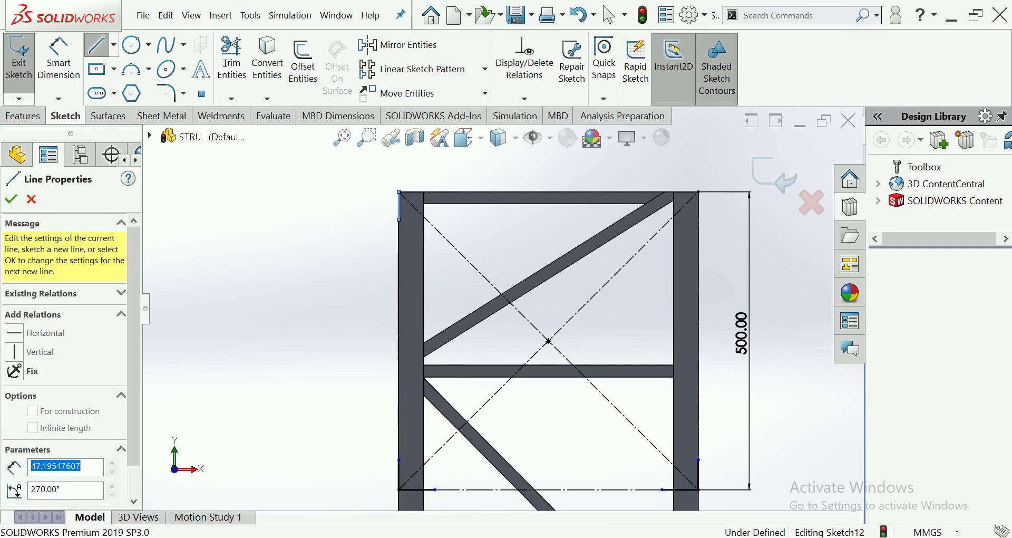
left_click(399, 219)
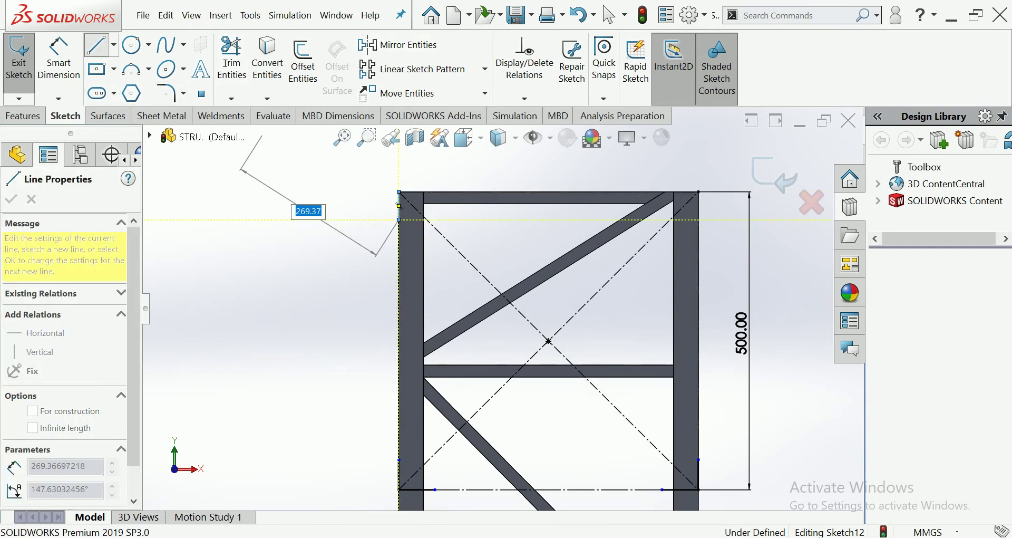
left_click(96, 45)
left_click(97, 44)
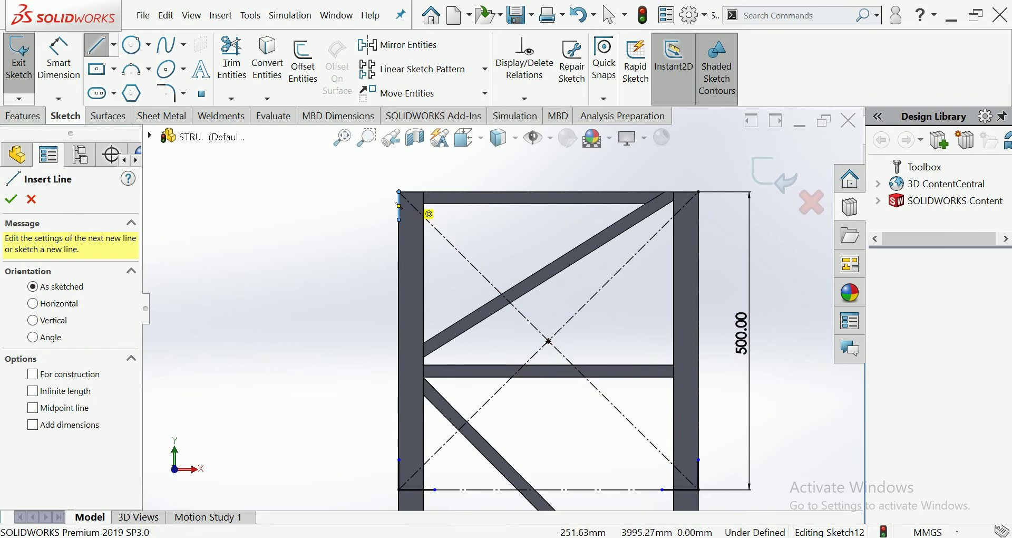
left_click(399, 192)
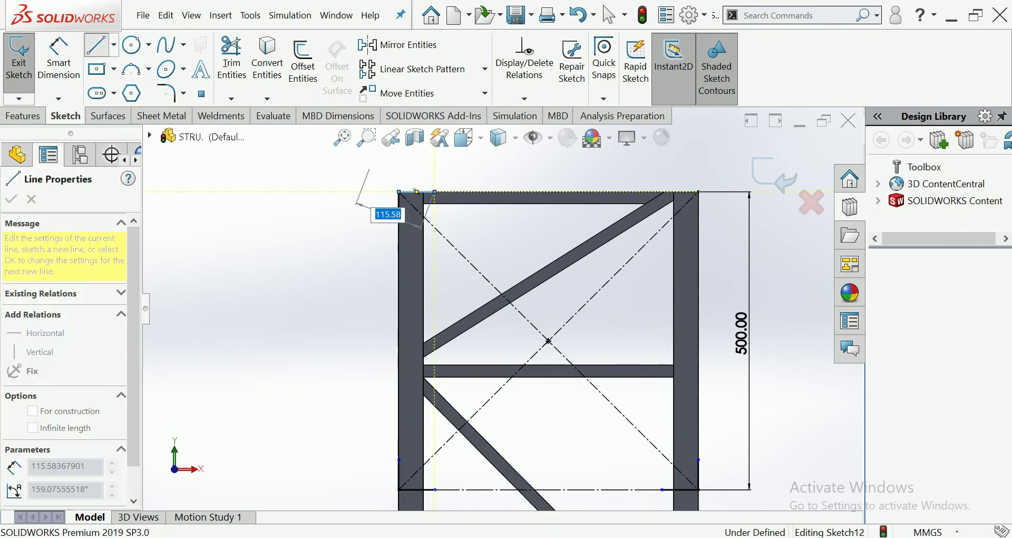
key("Escape")
left_click(97, 44)
scroll(765, 166, "down", 2)
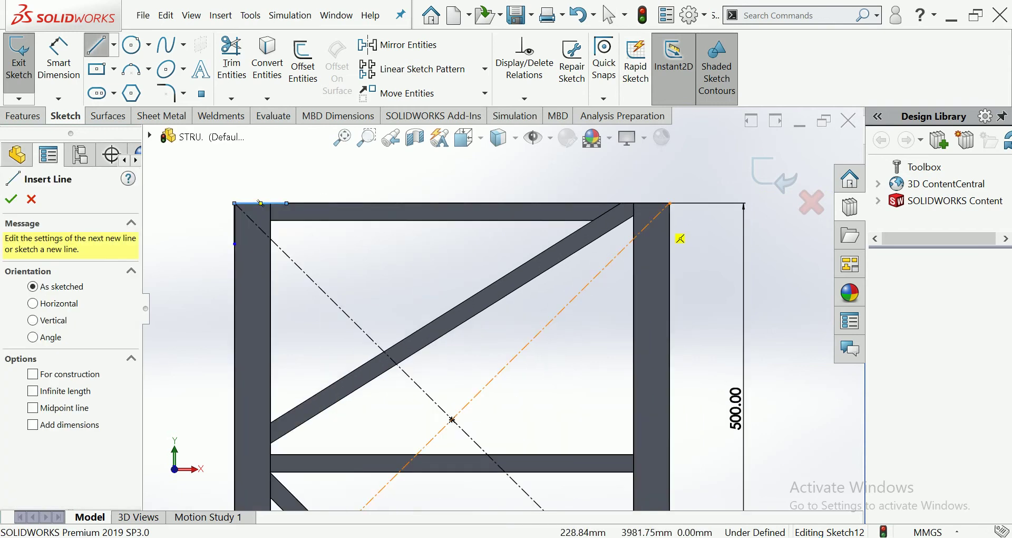
Add short horizontal and vertical lines at the frame's top-right corner
left_click(702, 223)
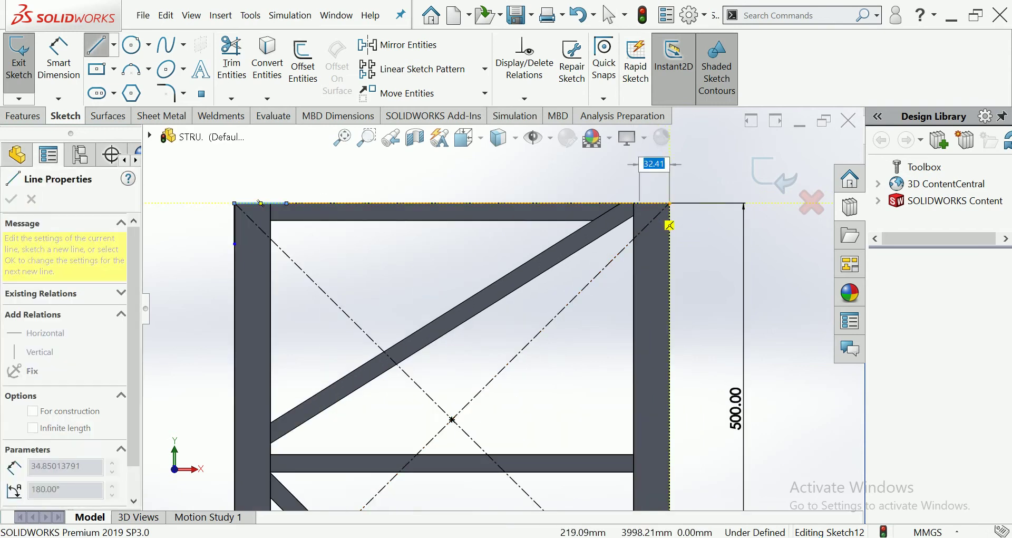
left_click(643, 203)
left_click(97, 45)
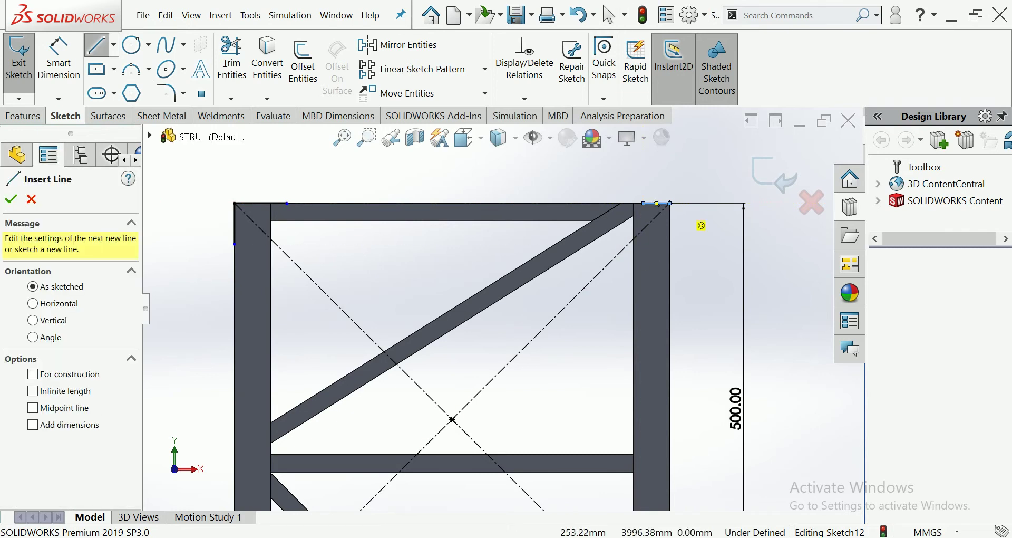
left_click(700, 224)
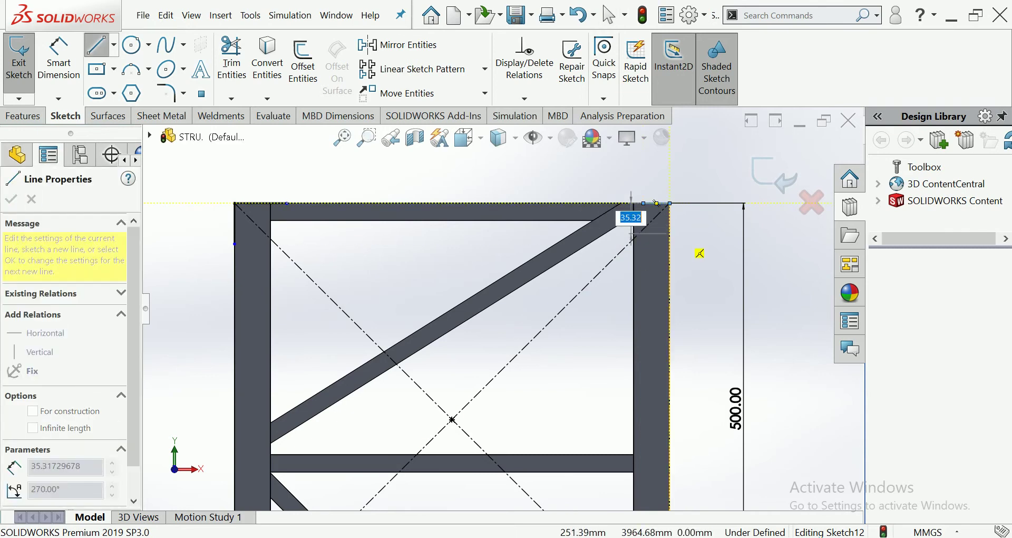
left_click(670, 236)
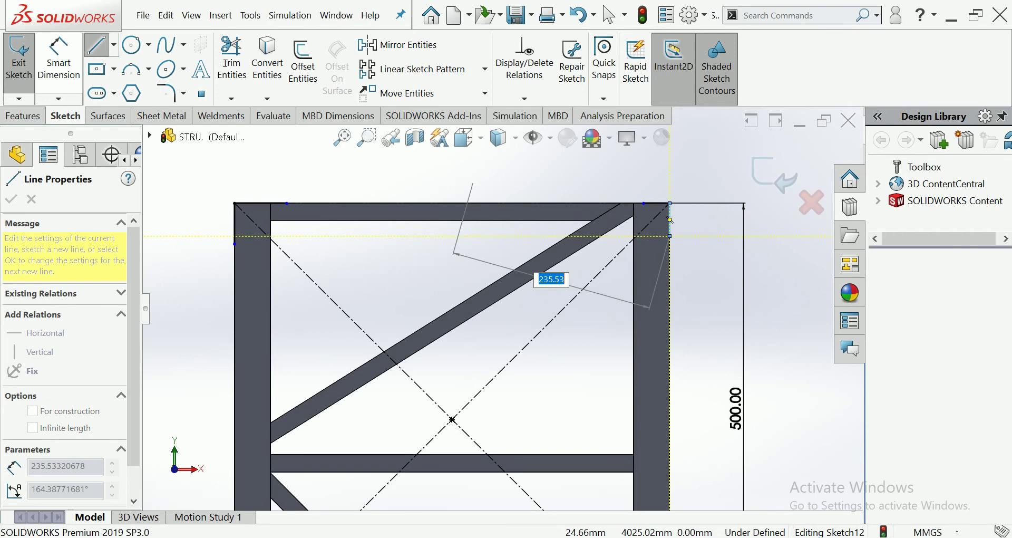
key("Escape")
key("f")
scroll(476, 223, "down", 5)
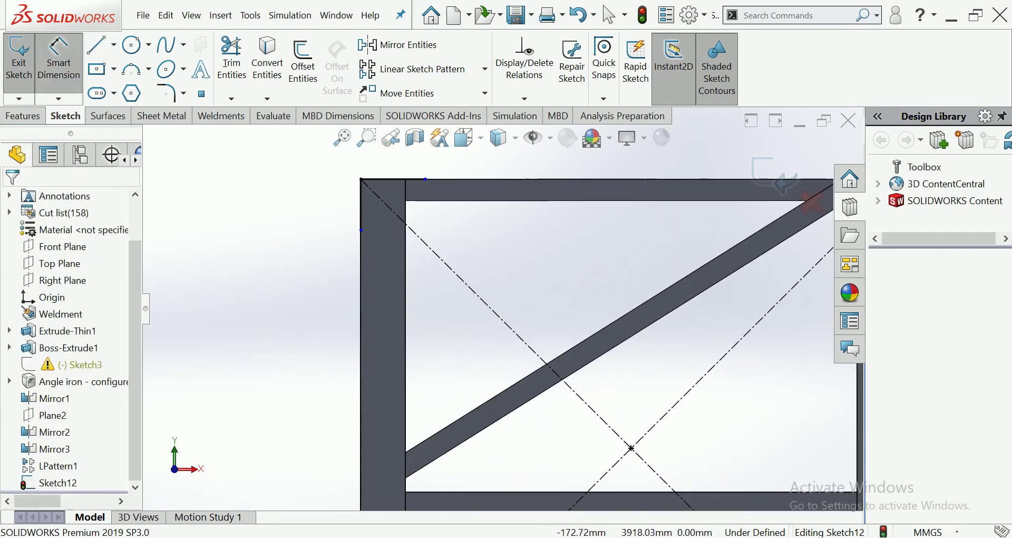
Dimension the short top corner line, changing it from 45 to 40 mm
scroll(504, 306, "up", 2)
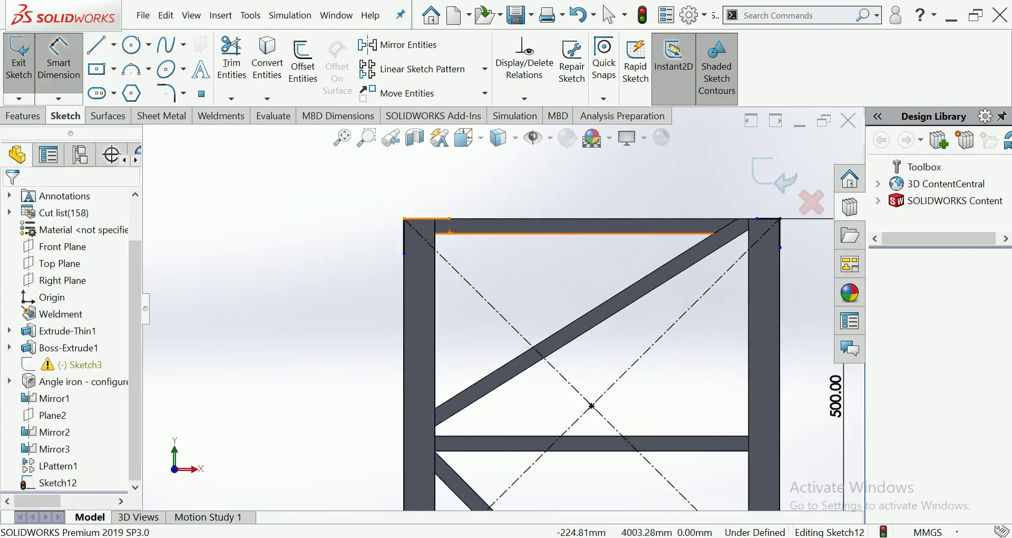
left_click(427, 218)
left_click(425, 199)
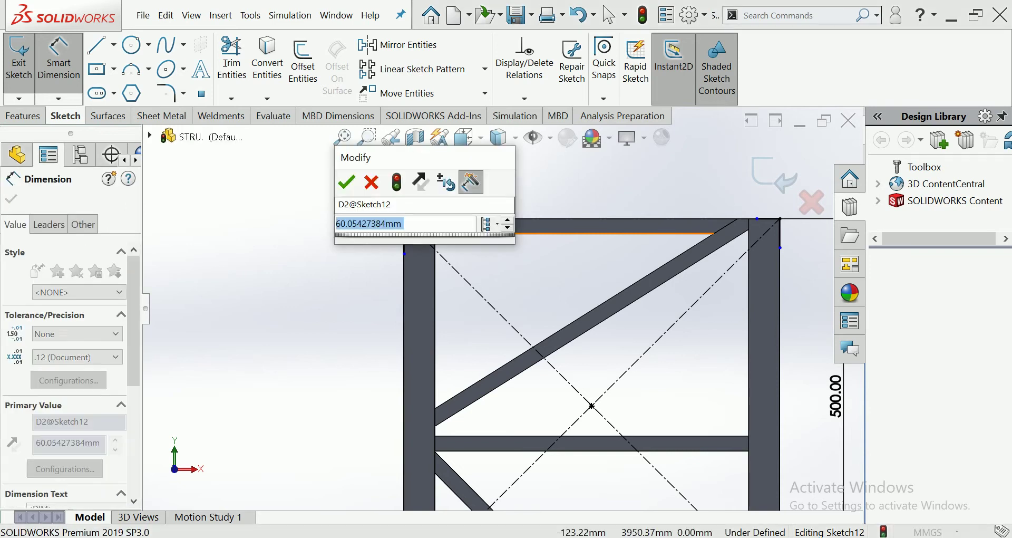
type("45")
key("Return")
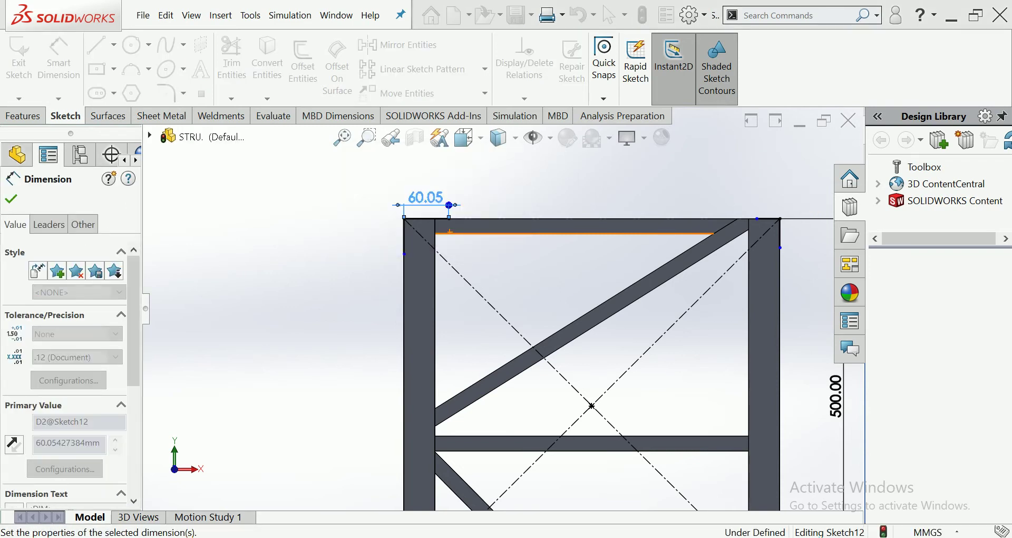
scroll(426, 206, "down", 2)
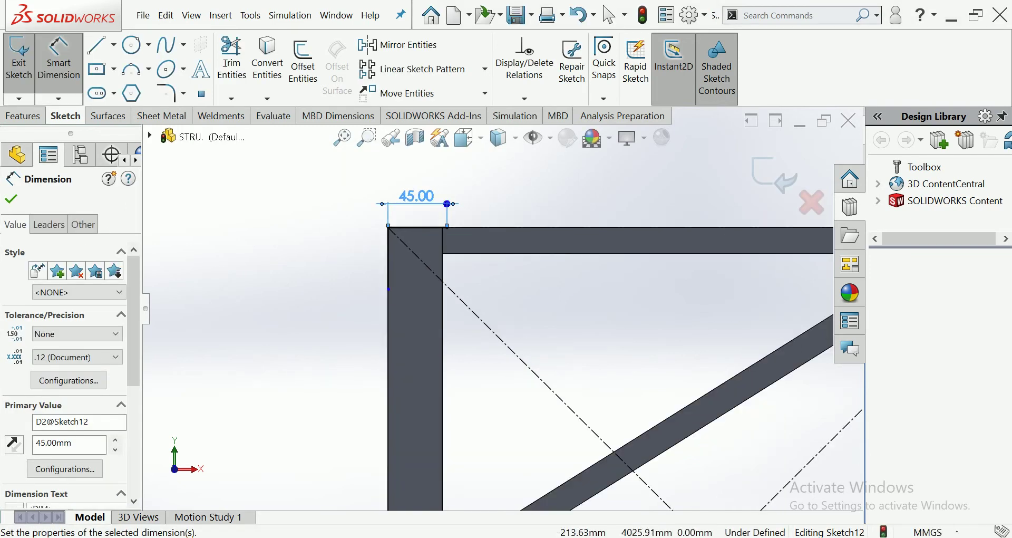
double_click(417, 195)
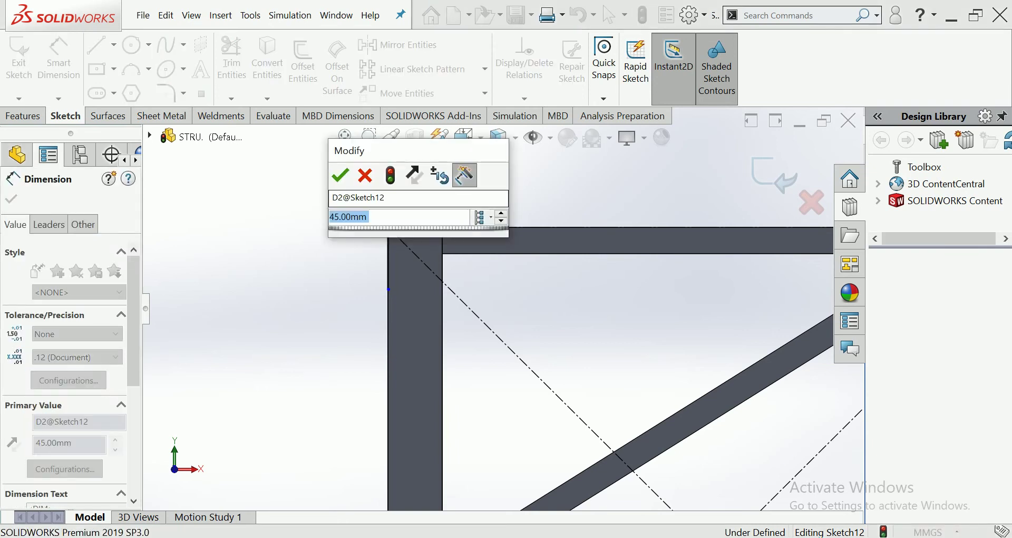
type("40")
key("Return")
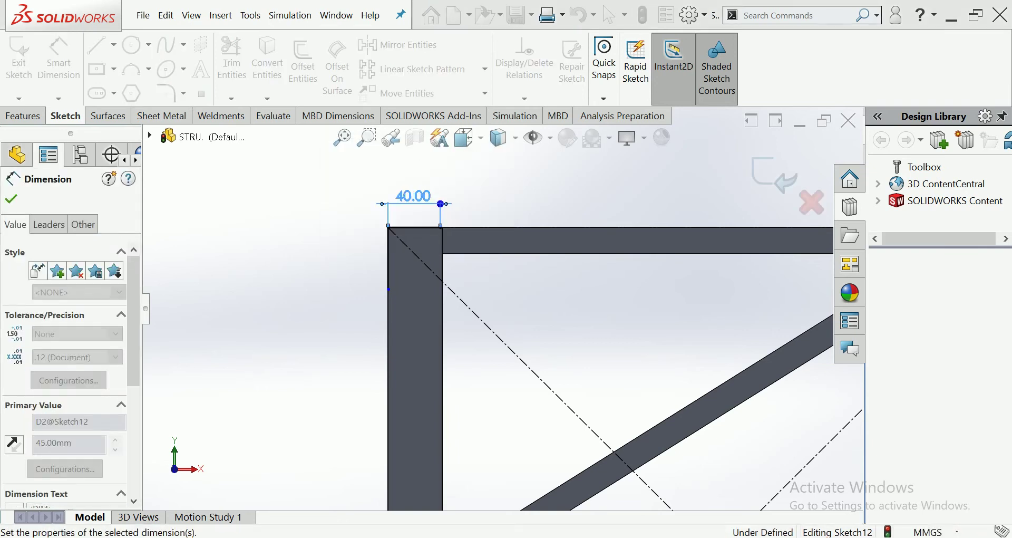
Dimension the short top-left vertical line and the short horizontal line at 40 mm each
scroll(571, 398, "up", 2)
scroll(571, 398, "up", 1)
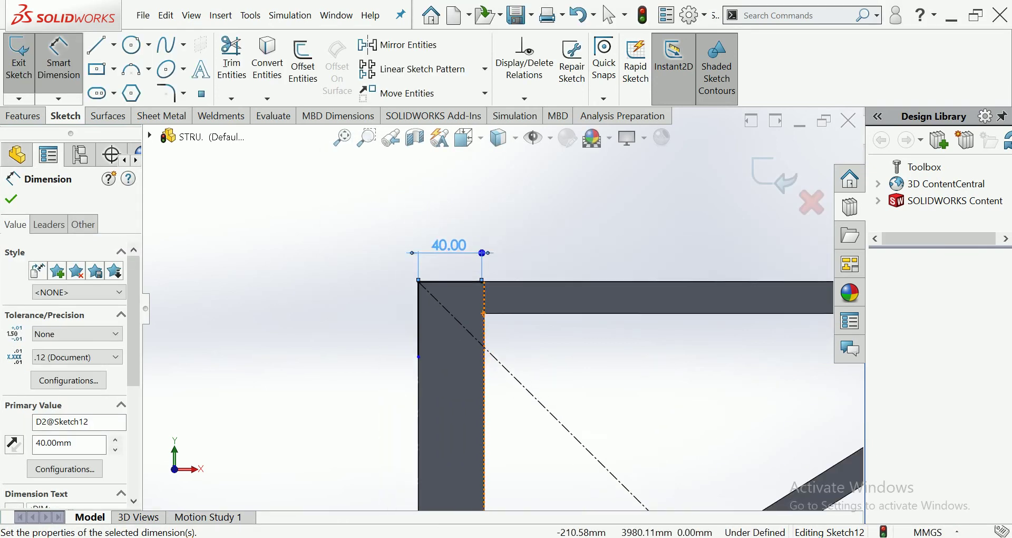
scroll(571, 398, "up", 1)
left_click(462, 316)
left_click(400, 314)
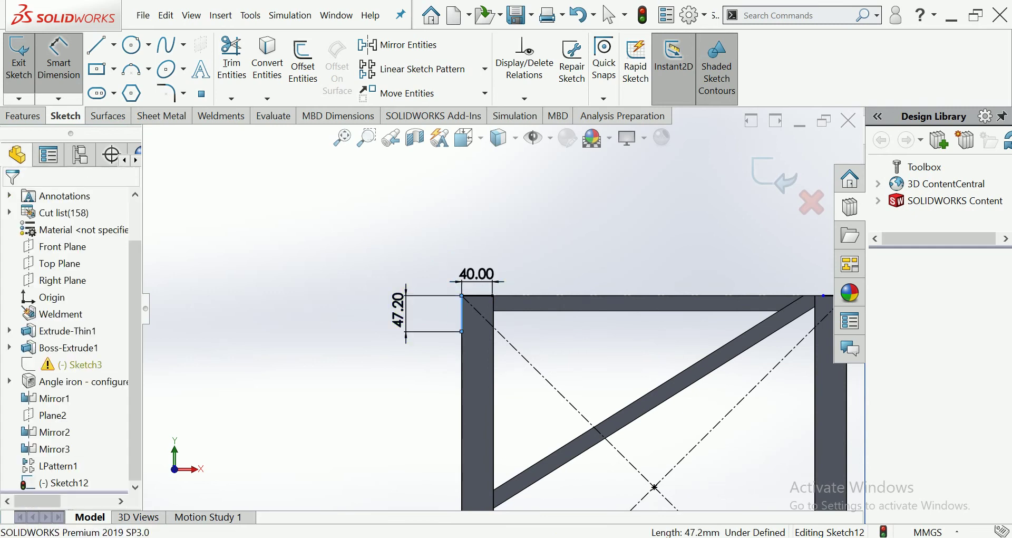
type("40")
key("Return")
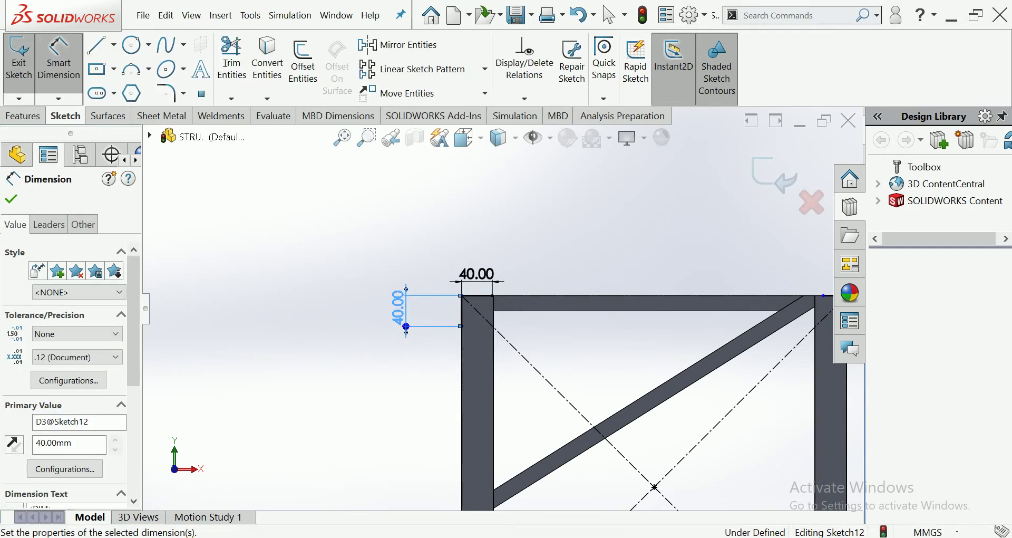
scroll(501, 309, "up", 1)
scroll(501, 309, "up", 4)
scroll(489, 447, "down", 5)
scroll(490, 447, "down", 3)
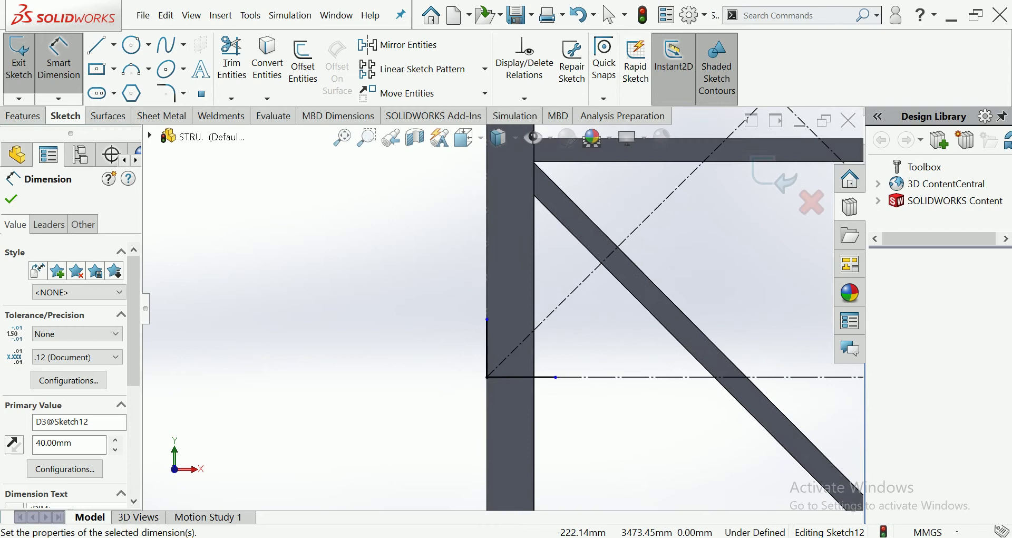
scroll(489, 447, "down", 1)
left_click(484, 384)
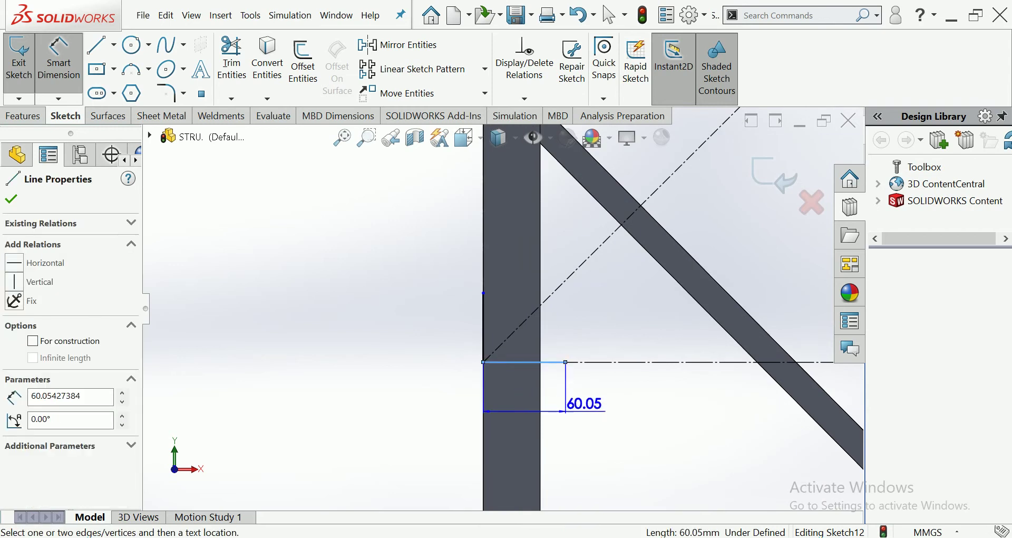
left_click(527, 403)
type("40")
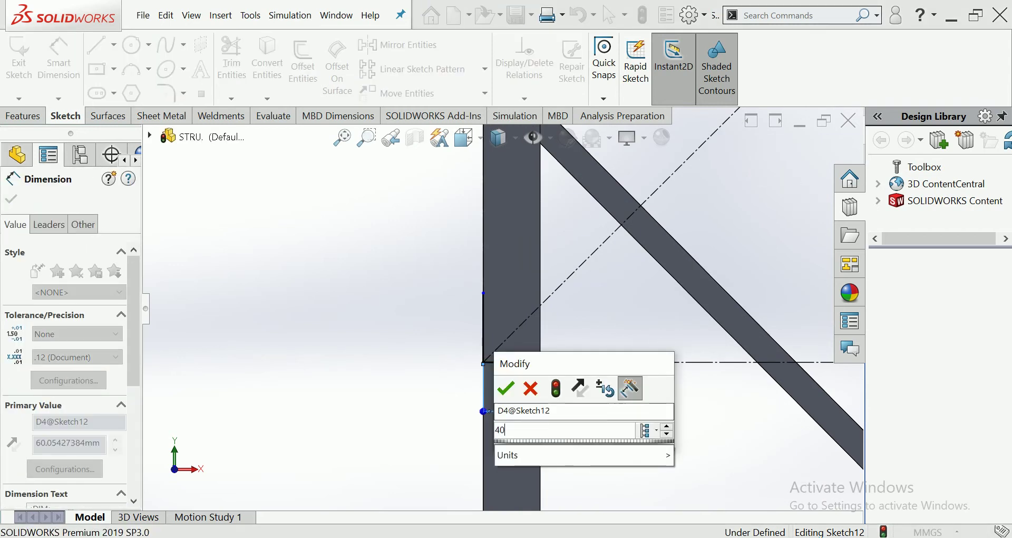
key("Return")
middle_click_drag(506, 316, 404, 274, "ctrl")
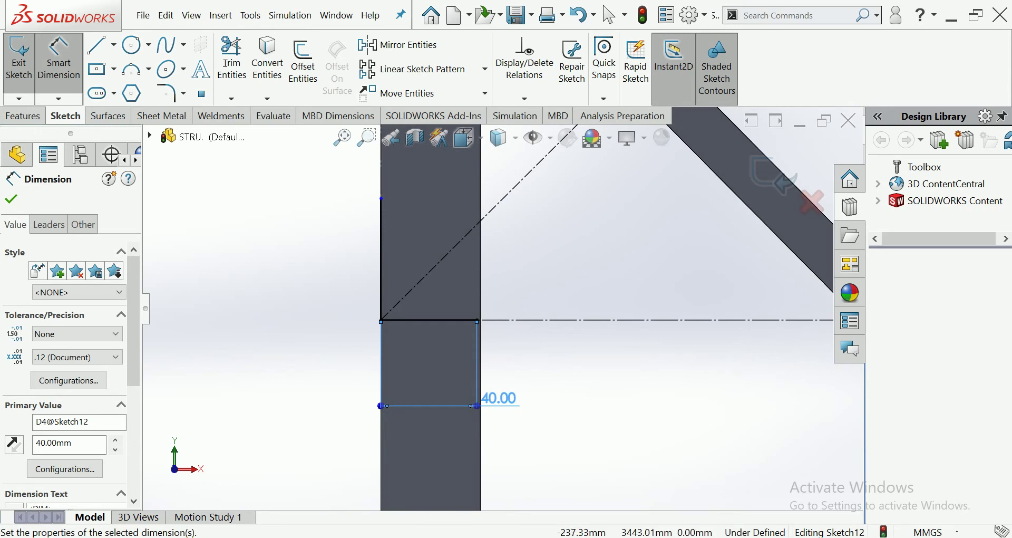
key("Escape")
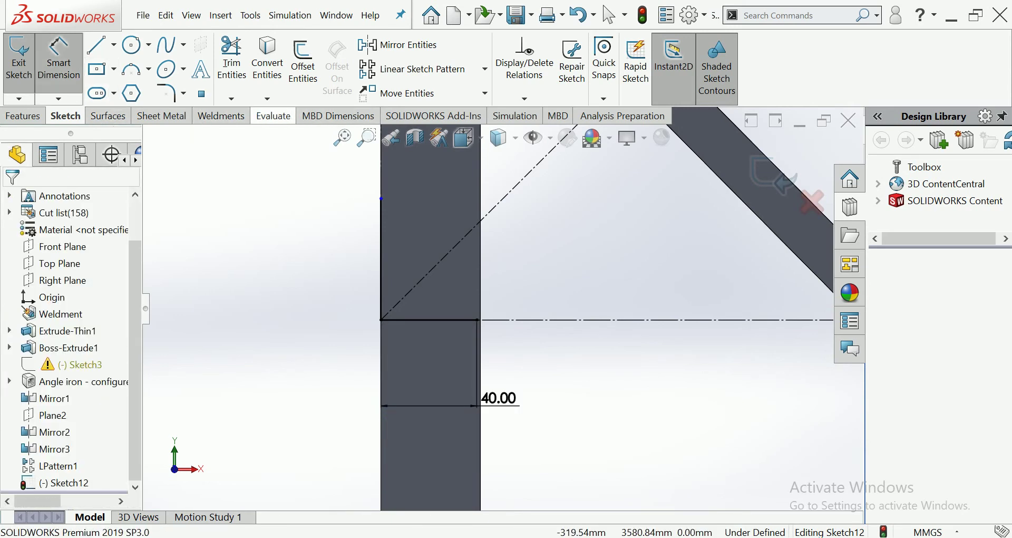
left_click(273, 116)
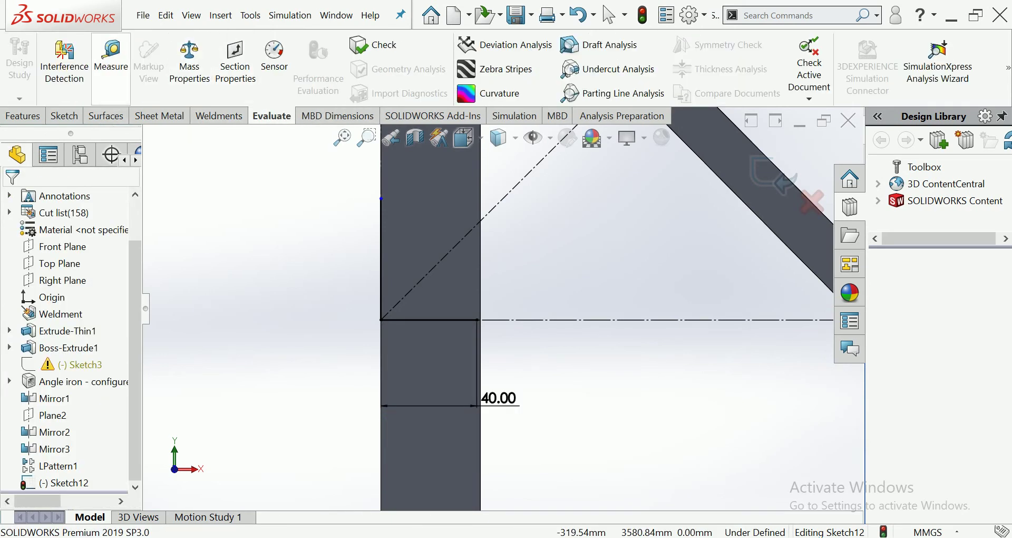
Measure the left and right leg edges to confirm 4000 mm length and parallelism
left_click(110, 58)
left_click(382, 460)
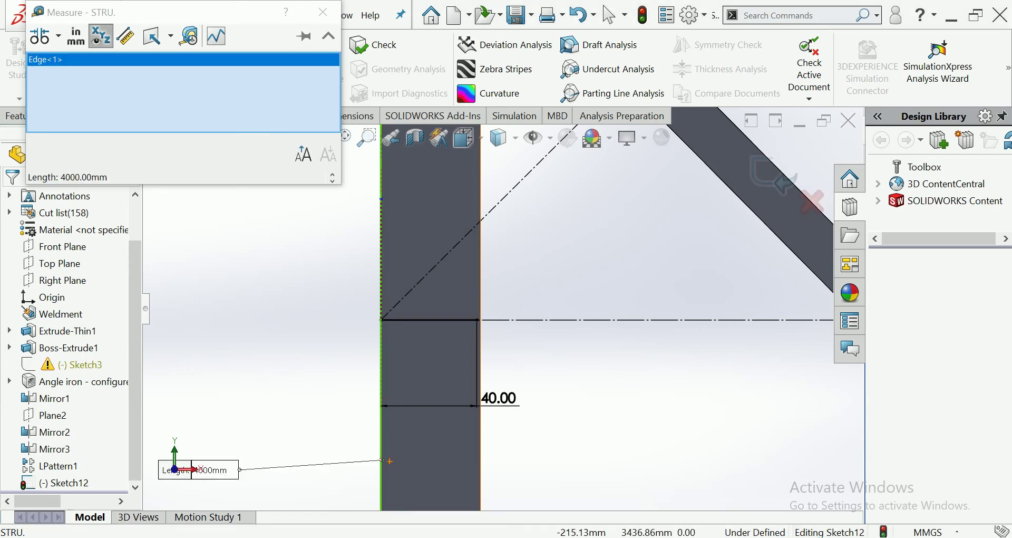
left_click(479, 471)
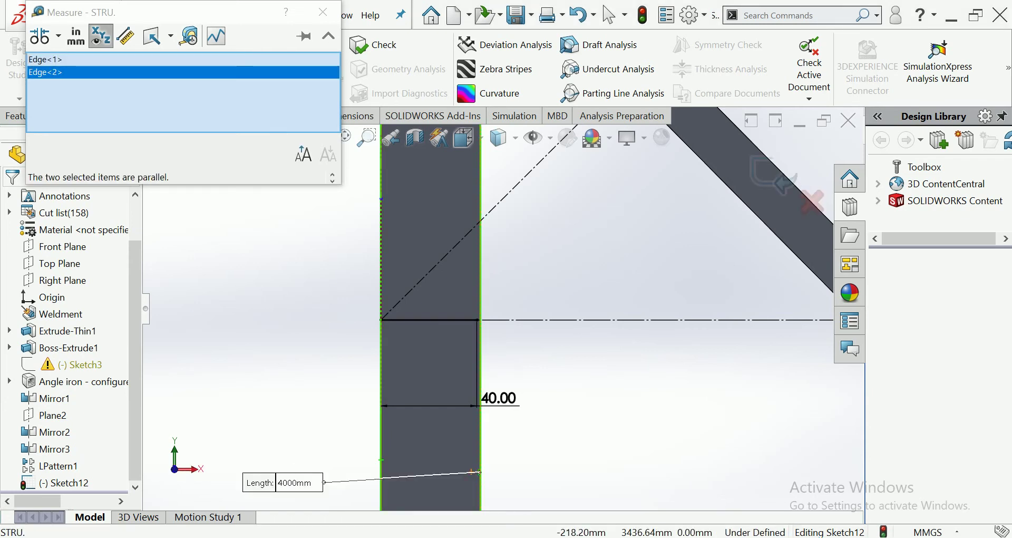
scroll(479, 464, "up", 2)
scroll(500, 369, "up", 3)
scroll(528, 291, "up", 3)
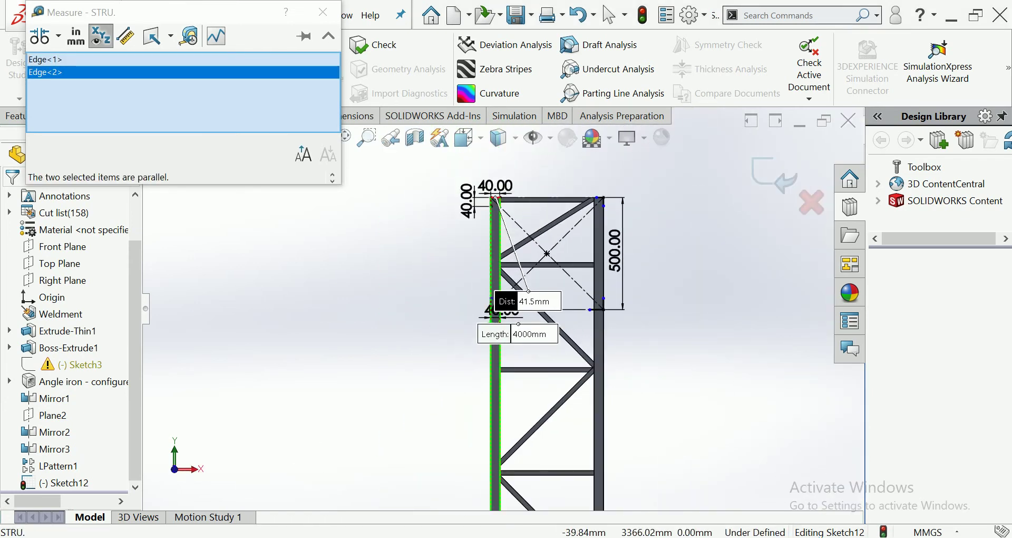
left_click(323, 11)
scroll(479, 213, "down", 3)
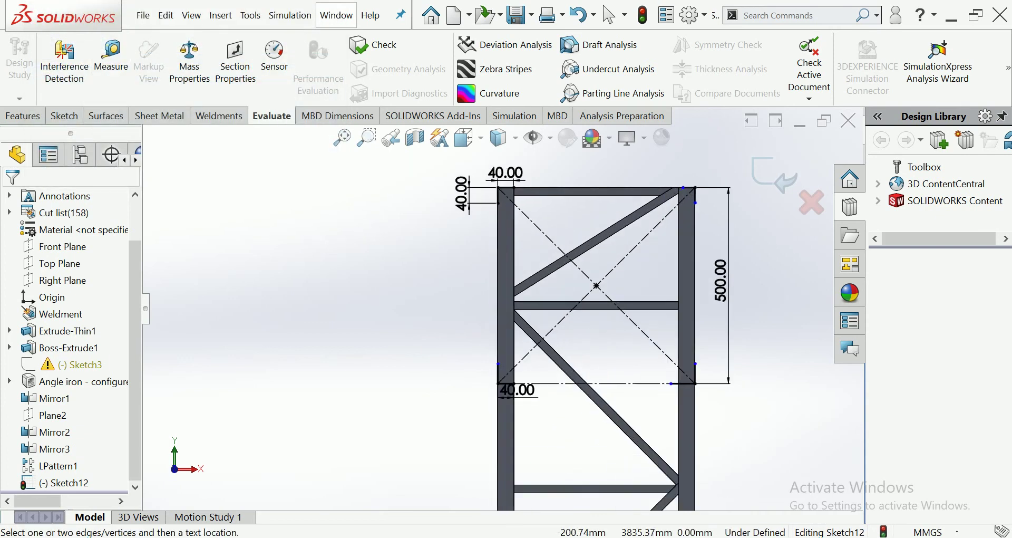
scroll(540, 247, "down", 2)
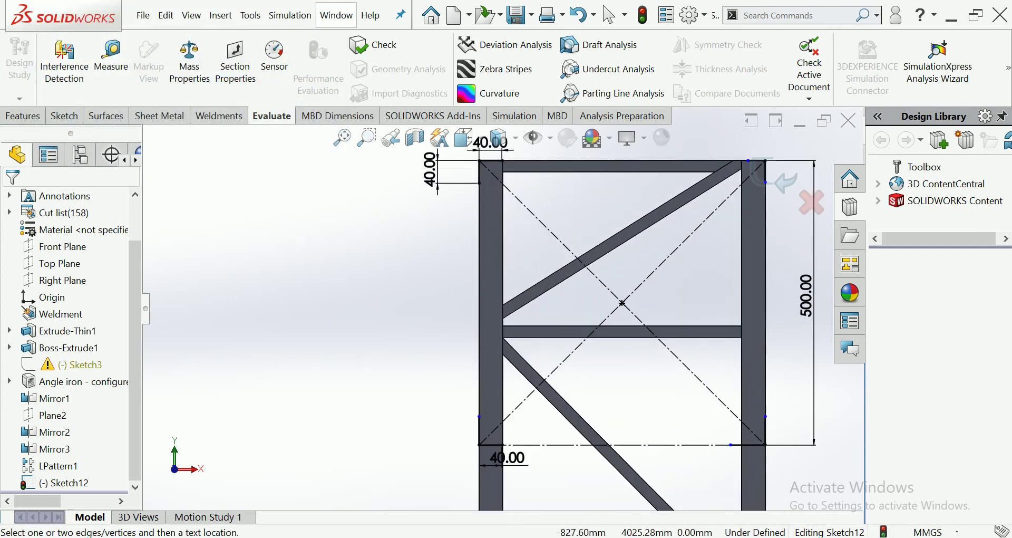
Dimension the short lower-left and bottom-right corner lines at 40 mm each
left_click(23, 116)
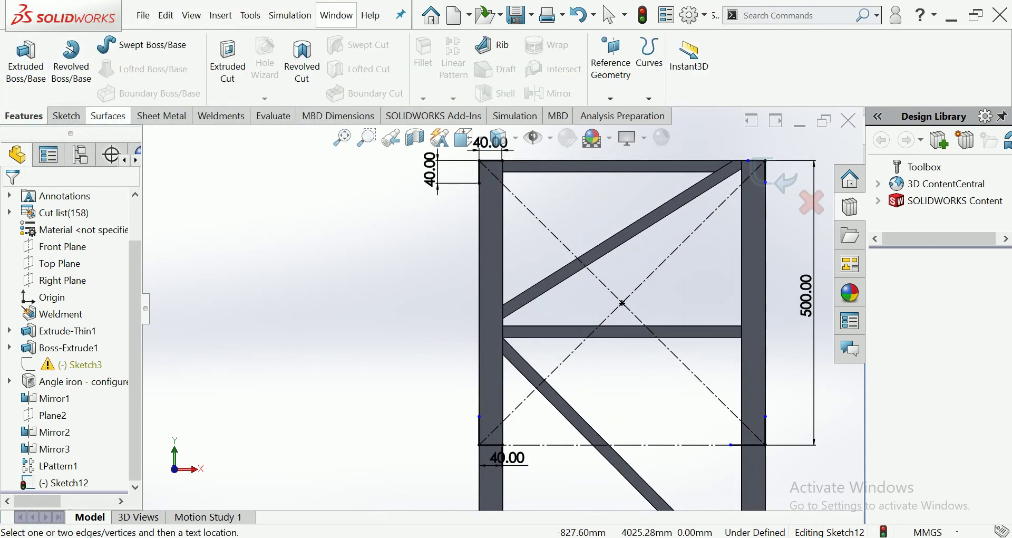
left_click(66, 116)
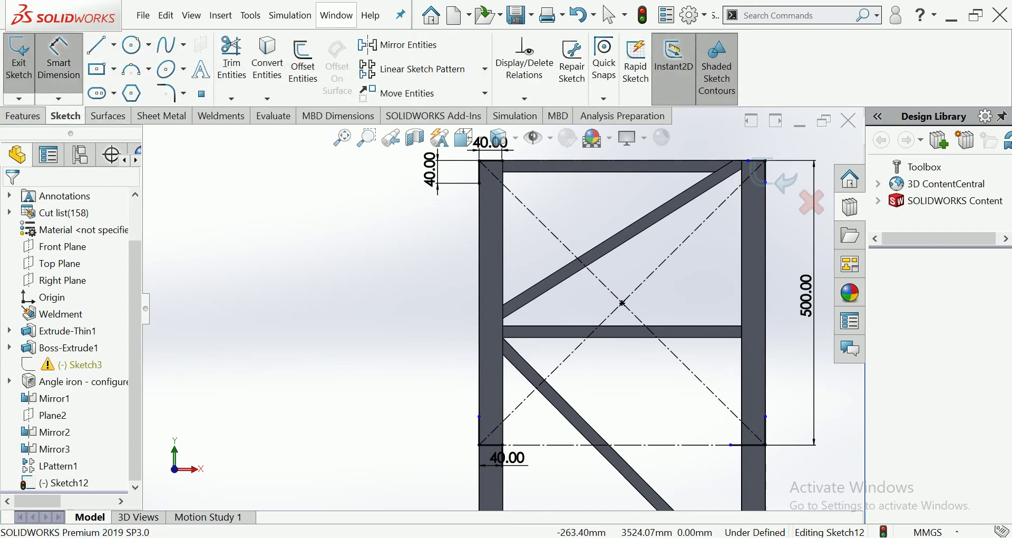
left_click(478, 430)
left_click(424, 429)
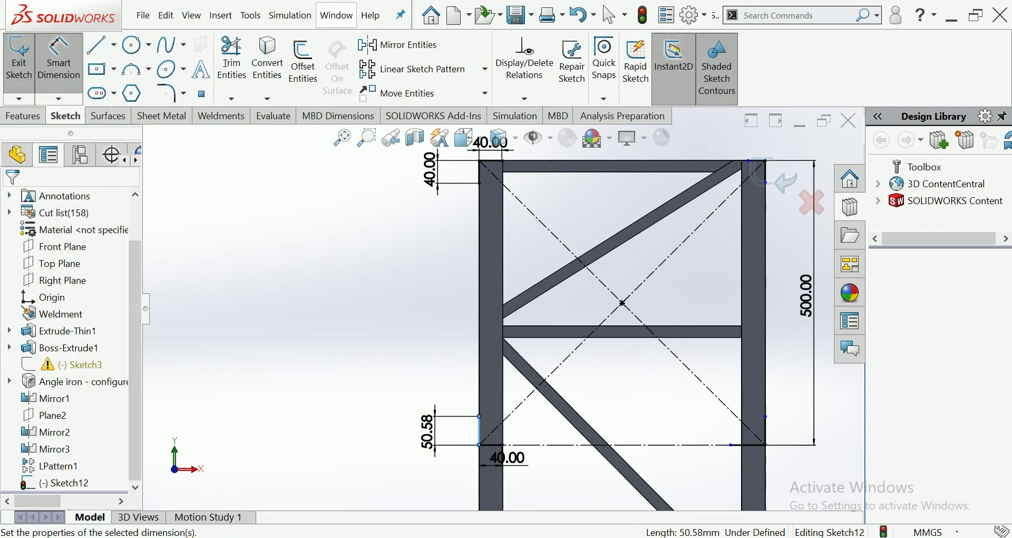
type("40")
key("Return")
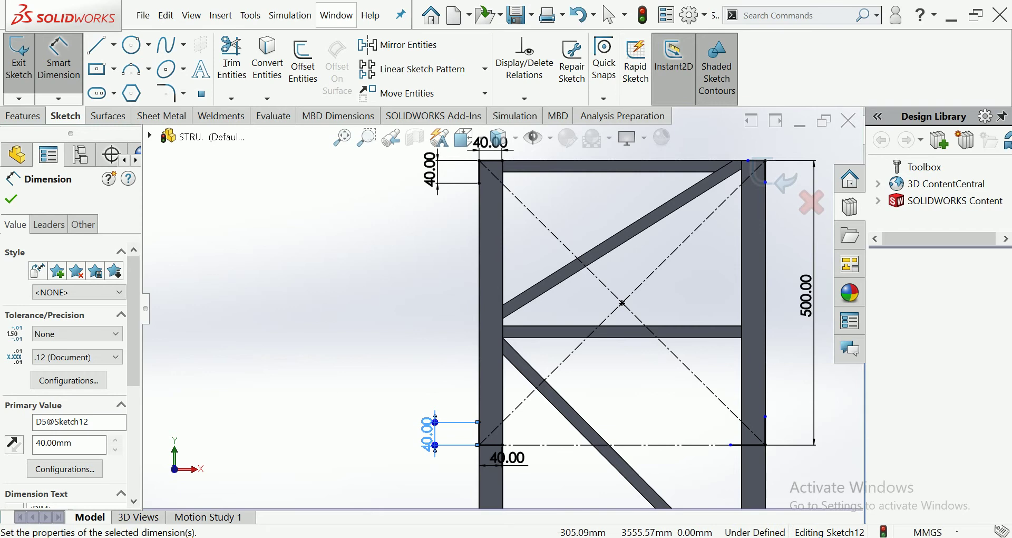
key("Escape")
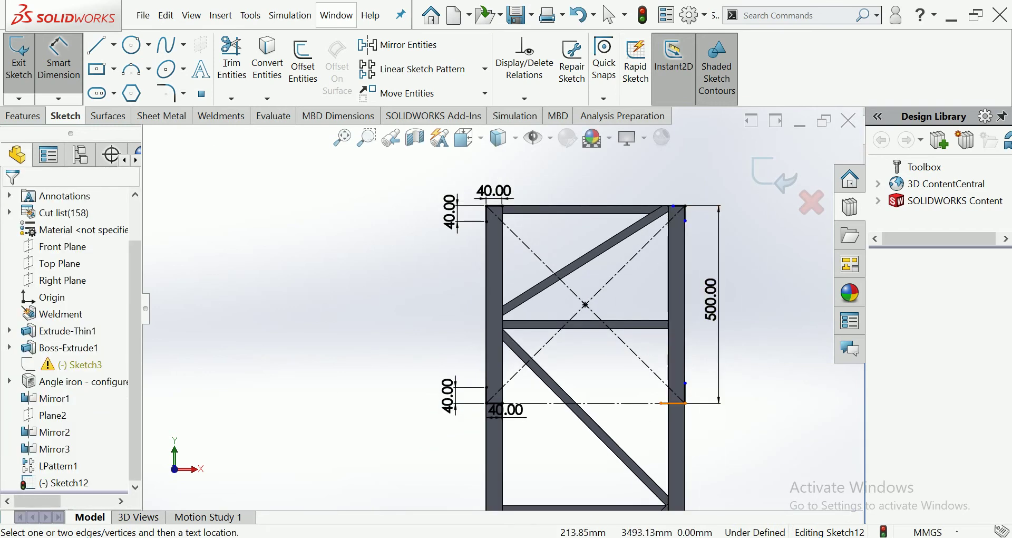
left_click(672, 403)
left_click(712, 427)
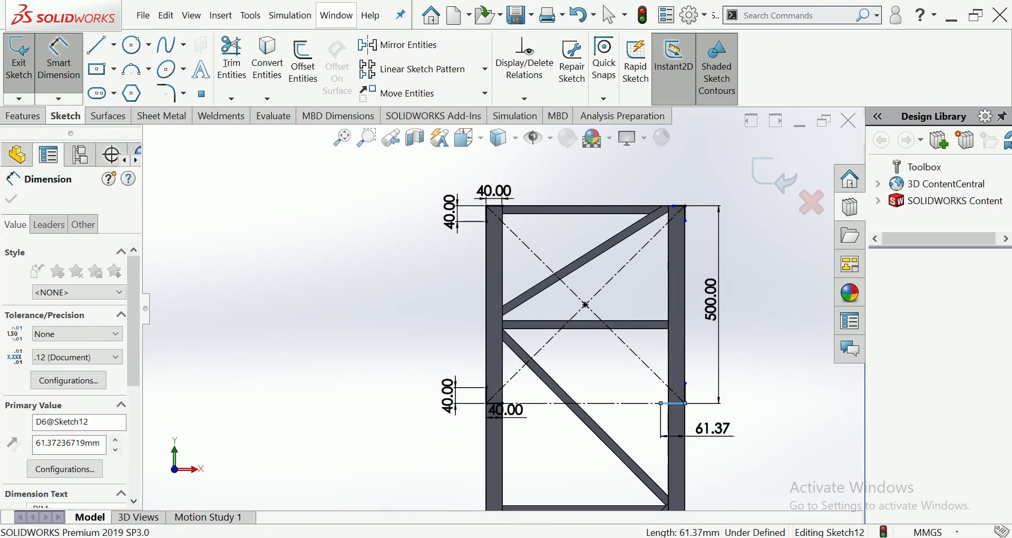
type("40")
key("Return")
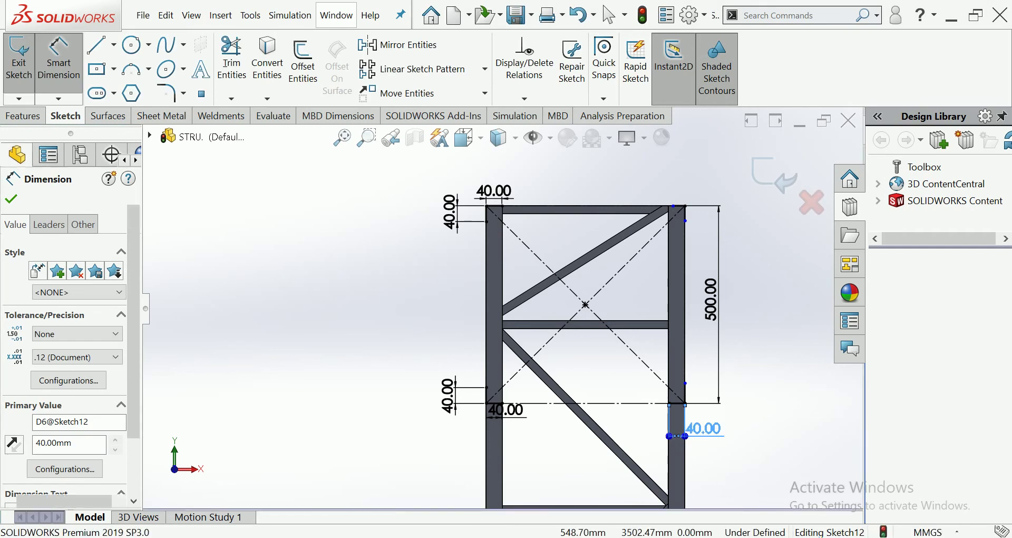
key("Escape")
Set the lower-right and top-right vertical corner lines to 40 mm
left_click(685, 393)
left_click(699, 375)
type("40")
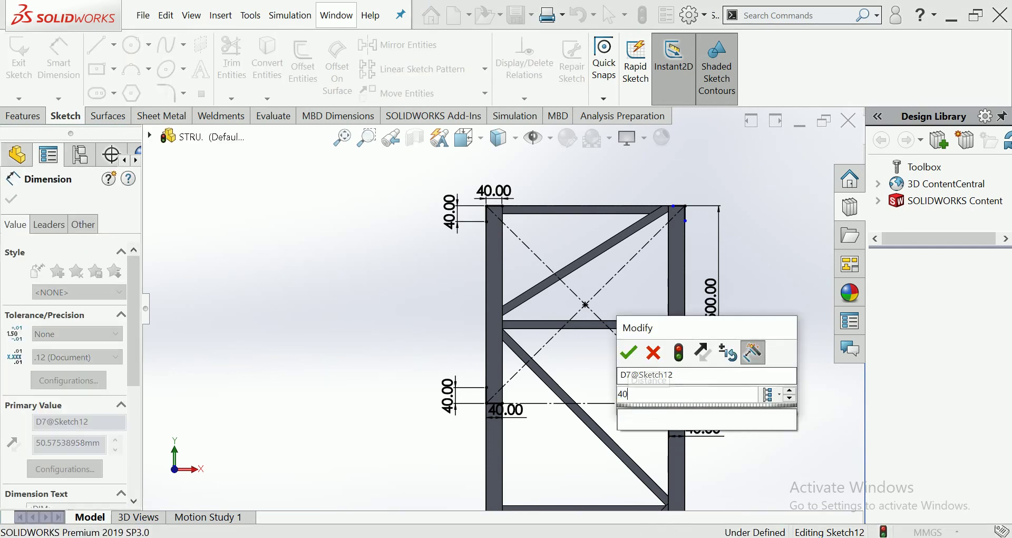
key("Return")
key("Escape")
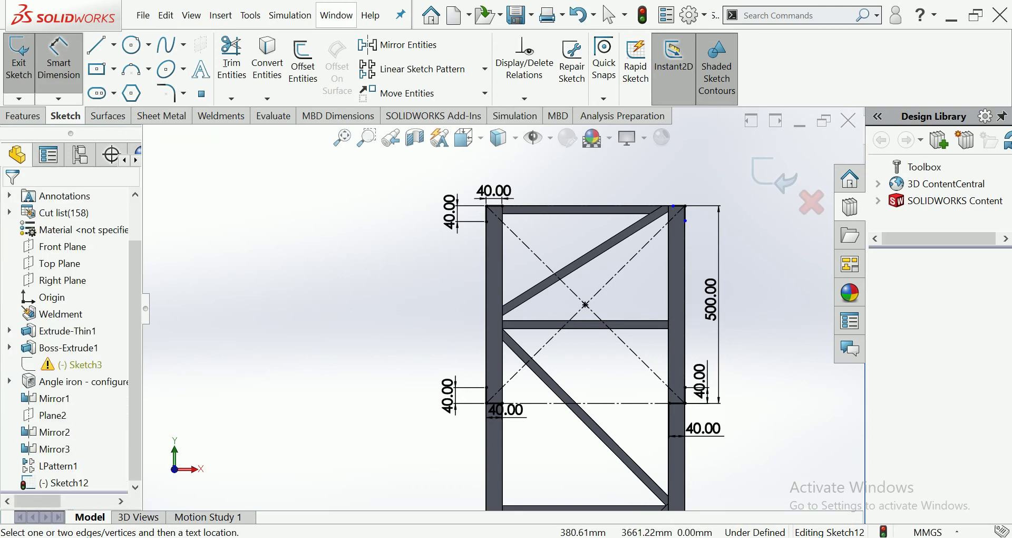
scroll(733, 216, "down", 2)
scroll(733, 216, "down", 2)
left_click(633, 210)
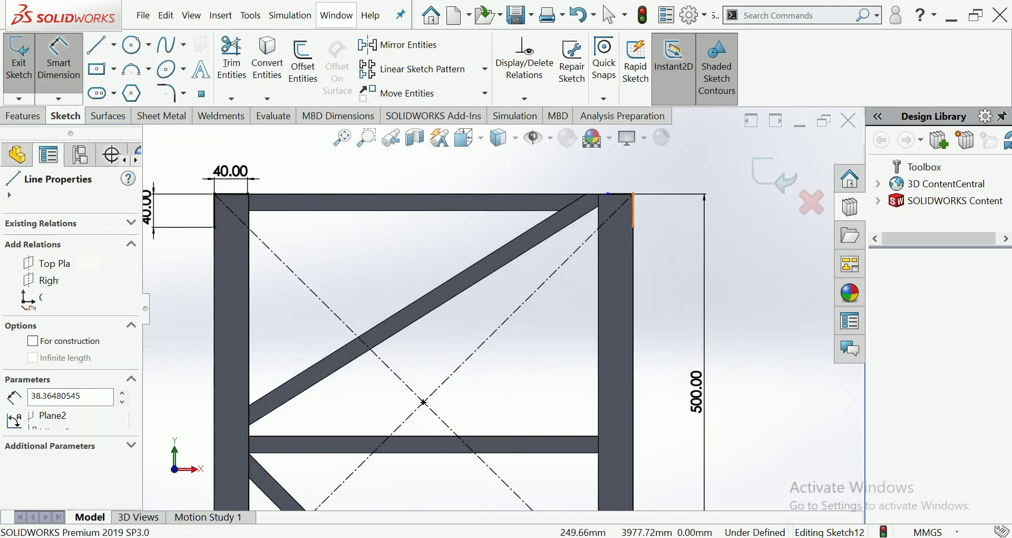
left_click(659, 206)
type("40")
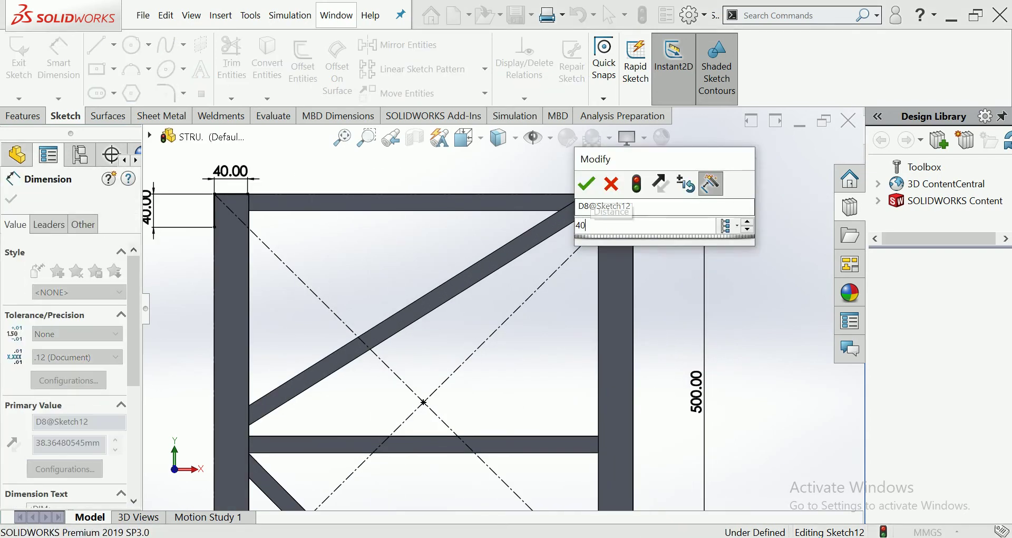
key("Return")
Dimension the short top edge at the right corner to 40 mm, fully defining Sketch12
left_click(621, 194)
left_click(614, 158)
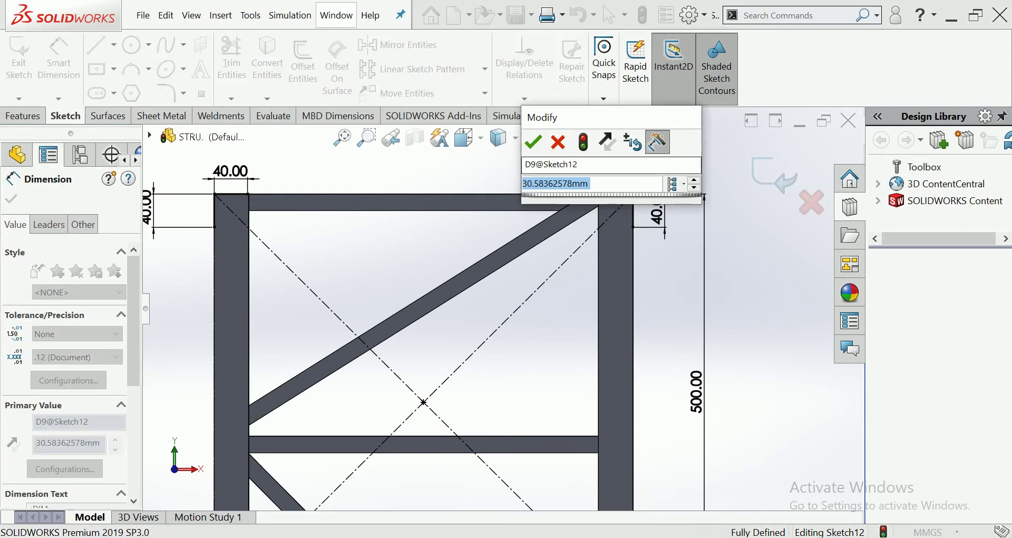
type("40")
key("Return")
scroll(497, 309, "up", 3)
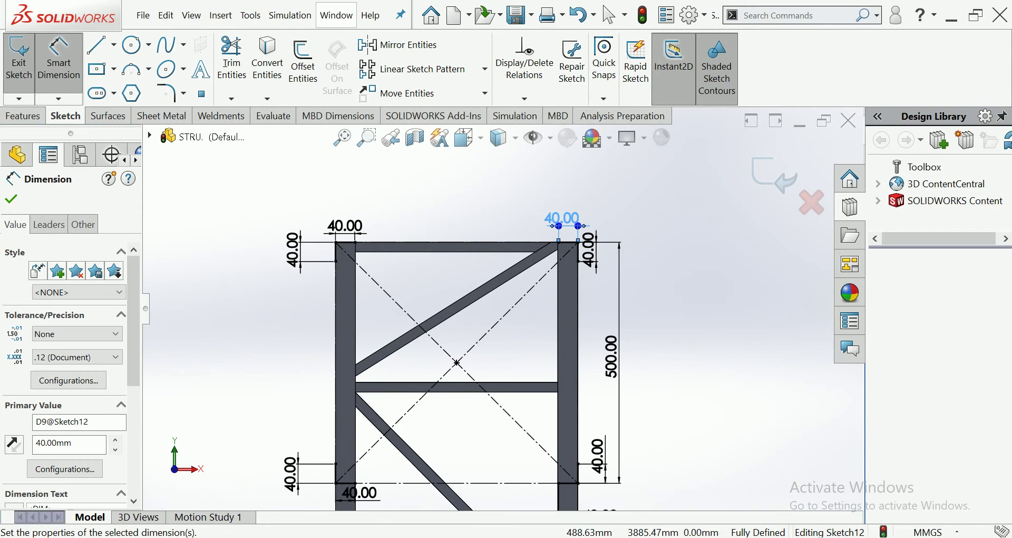
key("Escape")
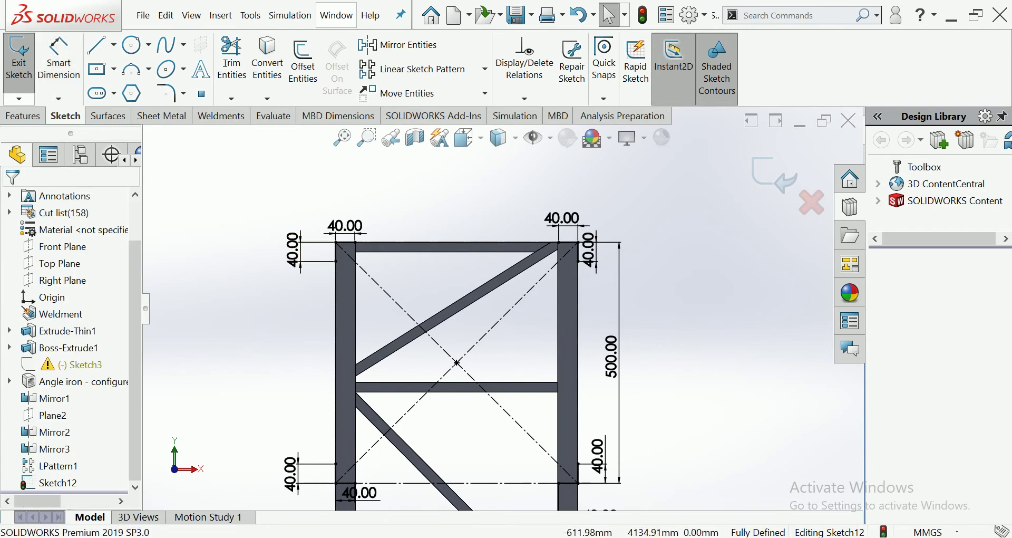
left_click(23, 115)
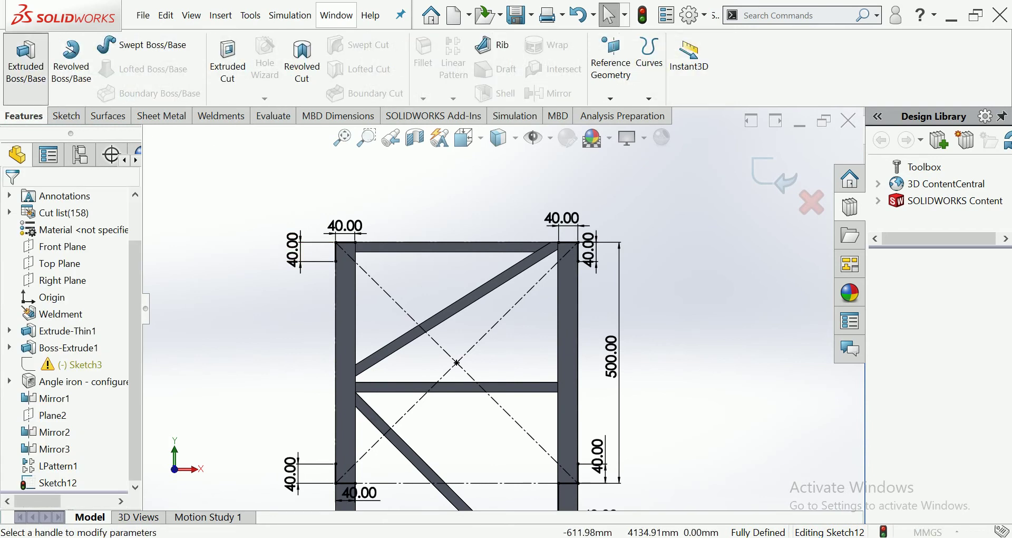
Boss-extrude Sketch12 as a mid-plane thin feature 5 mm thick
left_click(25, 58)
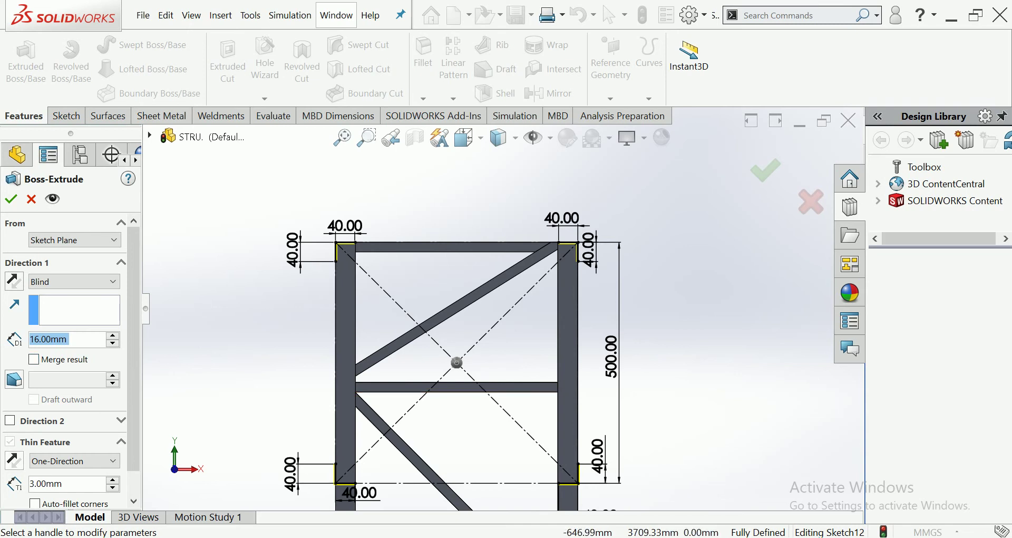
left_click(74, 460)
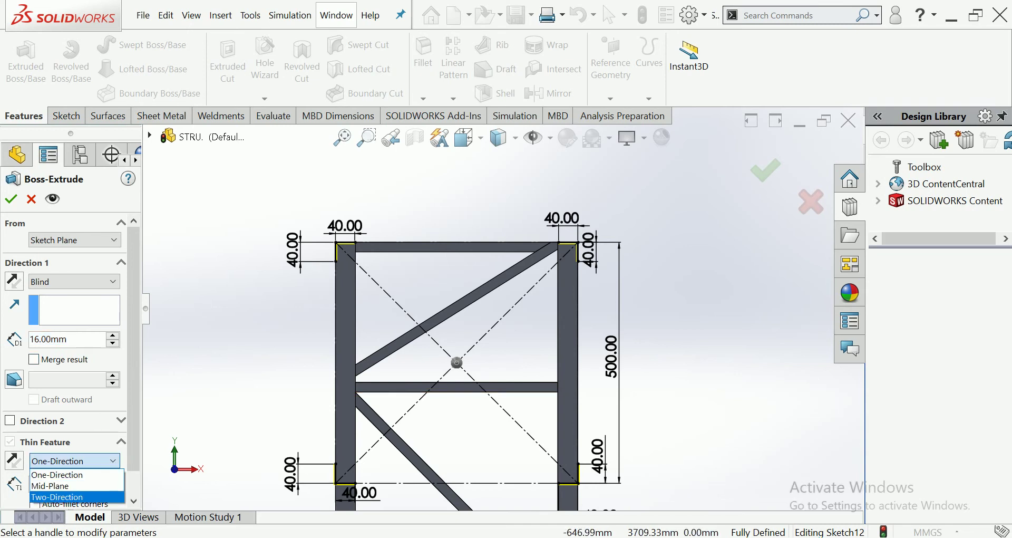
key("Up")
key("Return")
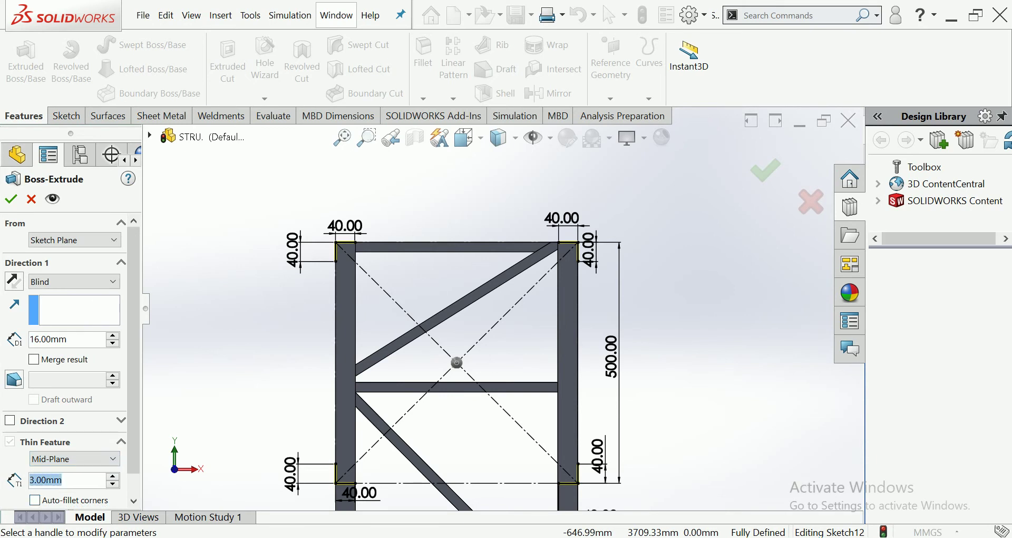
type("5")
key("Return")
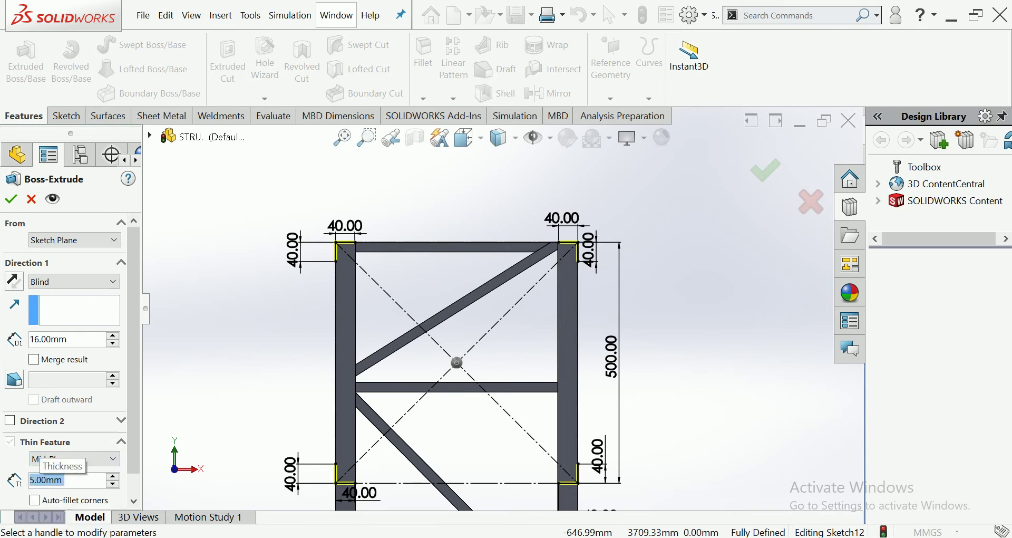
Set the extrusion end condition to Up To Surface
left_click(73, 281)
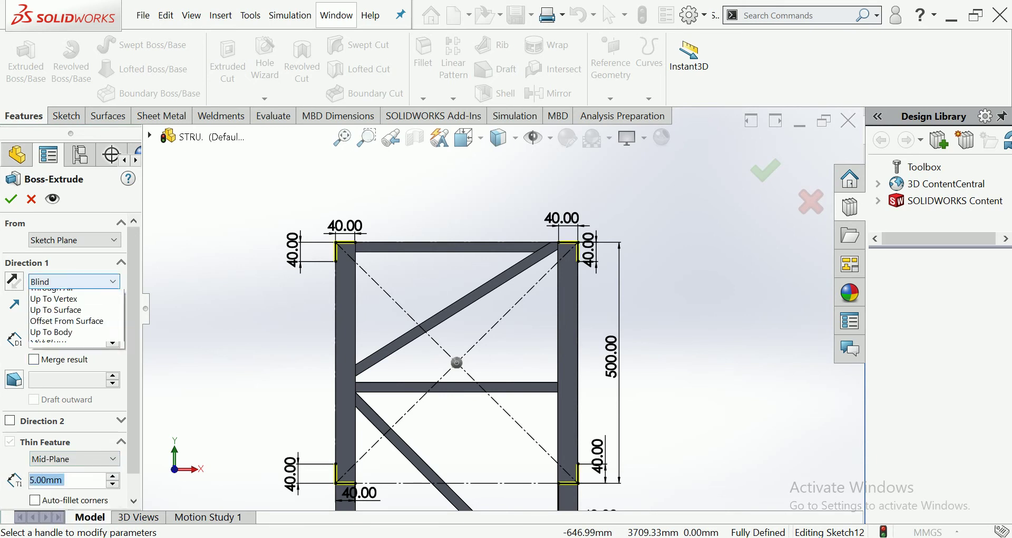
key("Up")
key("Up")
key("Up")
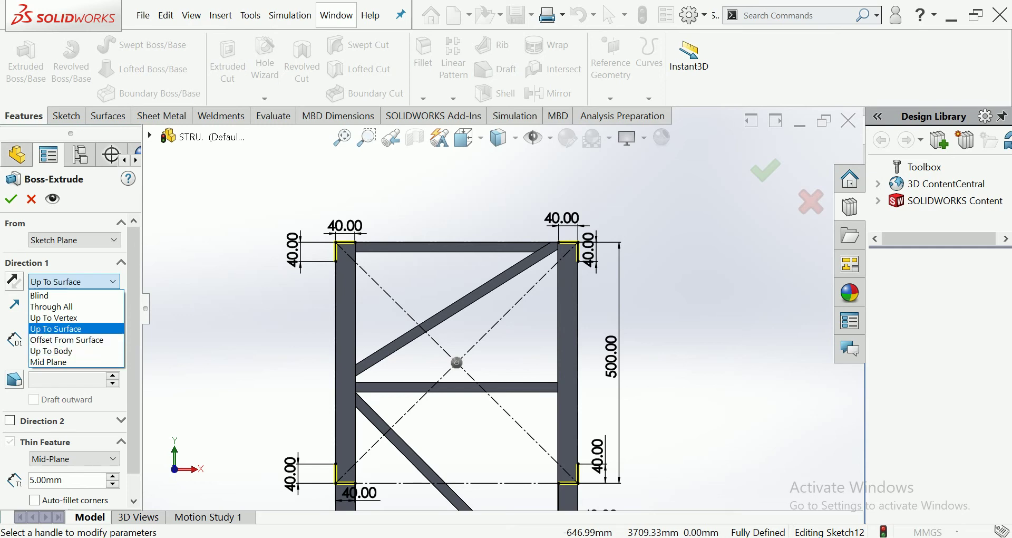
key("Return")
scroll(503, 311, "up", 3)
scroll(504, 311, "up", 2)
scroll(504, 311, "up", 2)
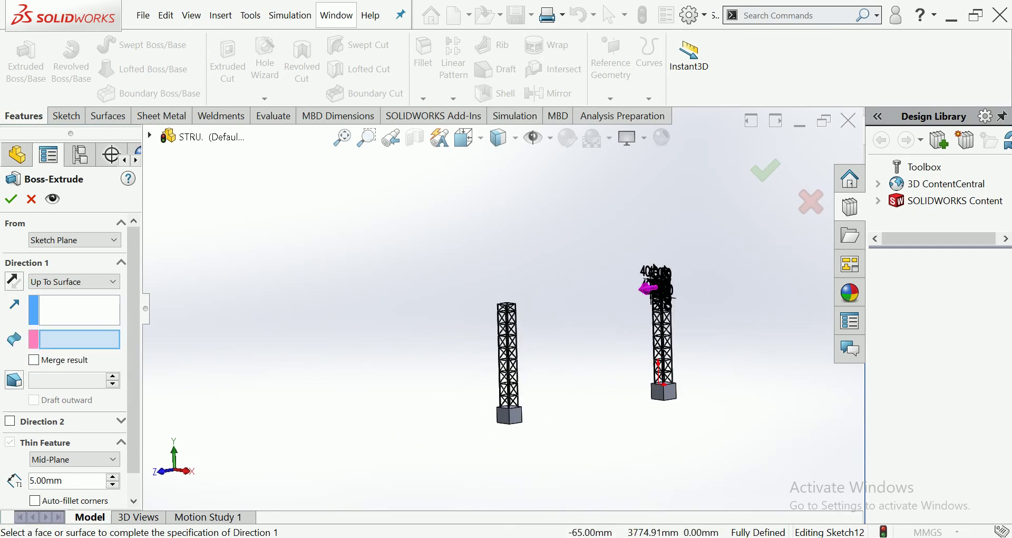
scroll(669, 285, "down", 3)
scroll(669, 285, "down", 2)
scroll(669, 284, "down", 2)
Pick the far tower face as the end surface and accept the beam extrusion
key("ctrl+8")
scroll(542, 306, "up", 3)
middle_click_drag(541, 306, 488, 314)
scroll(495, 314, "up", 2)
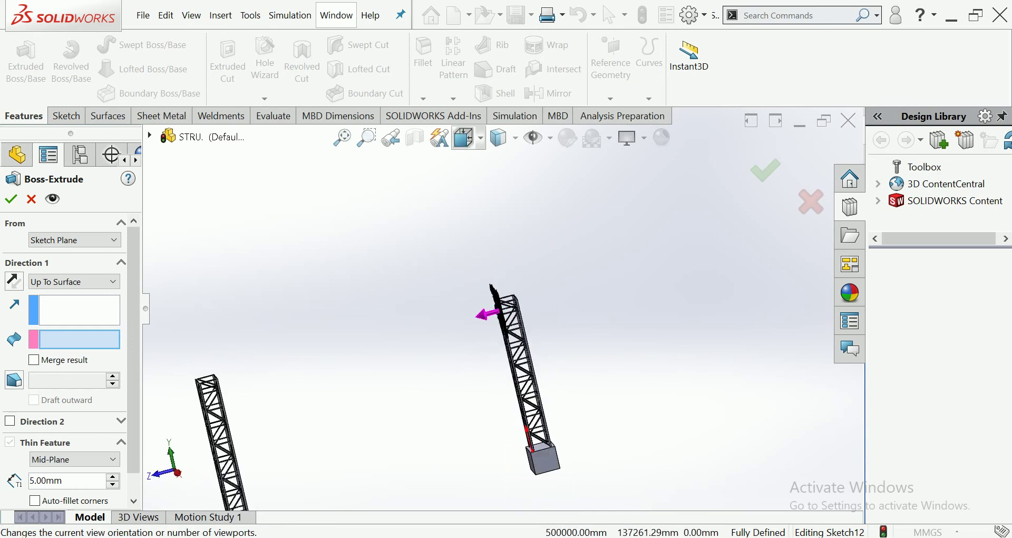
left_click(464, 138)
left_click(565, 188)
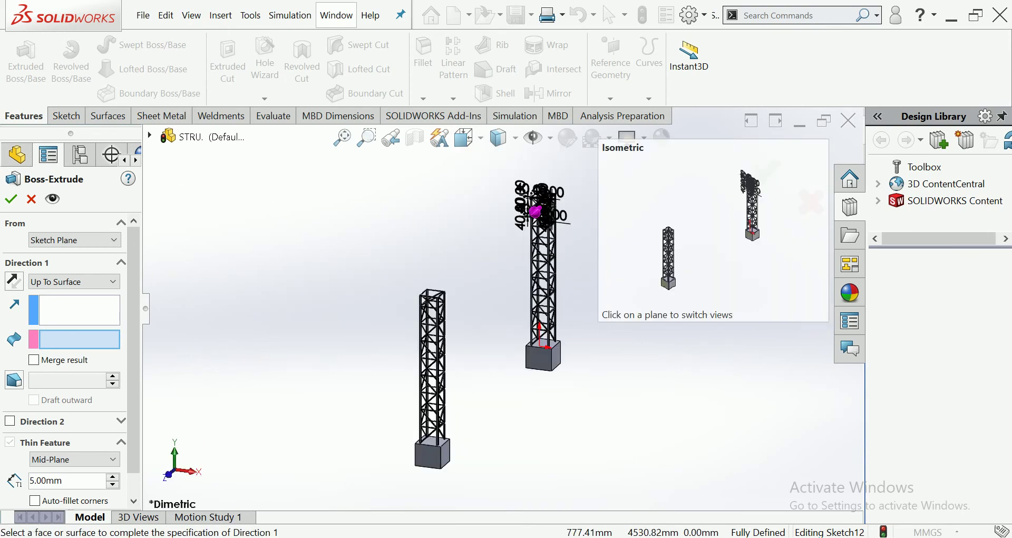
scroll(450, 292, "down", 3)
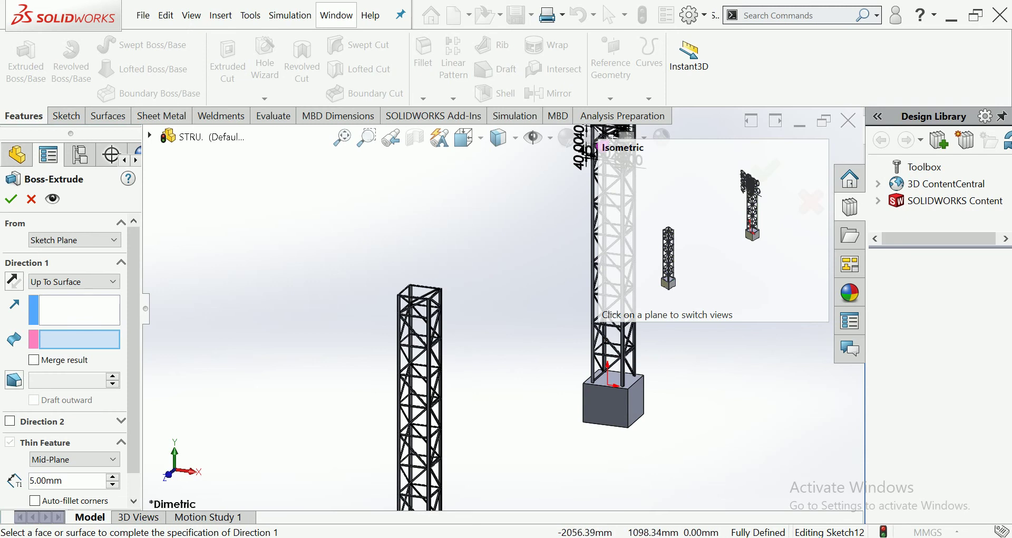
middle_click_drag(600, 146, 527, 295)
scroll(307, 320, "down", 3)
left_click(406, 364)
scroll(780, 198, "up", 5)
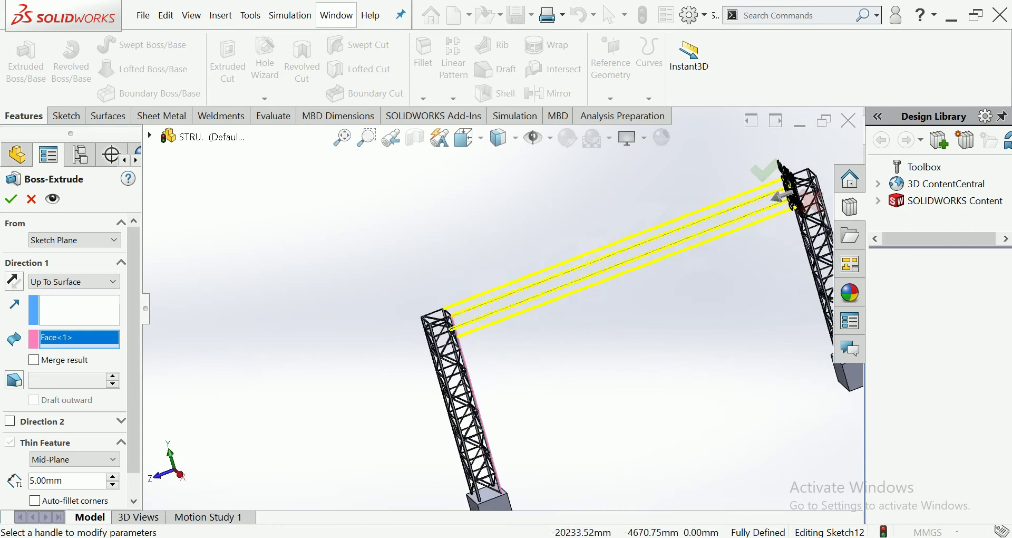
key("ctrl+7")
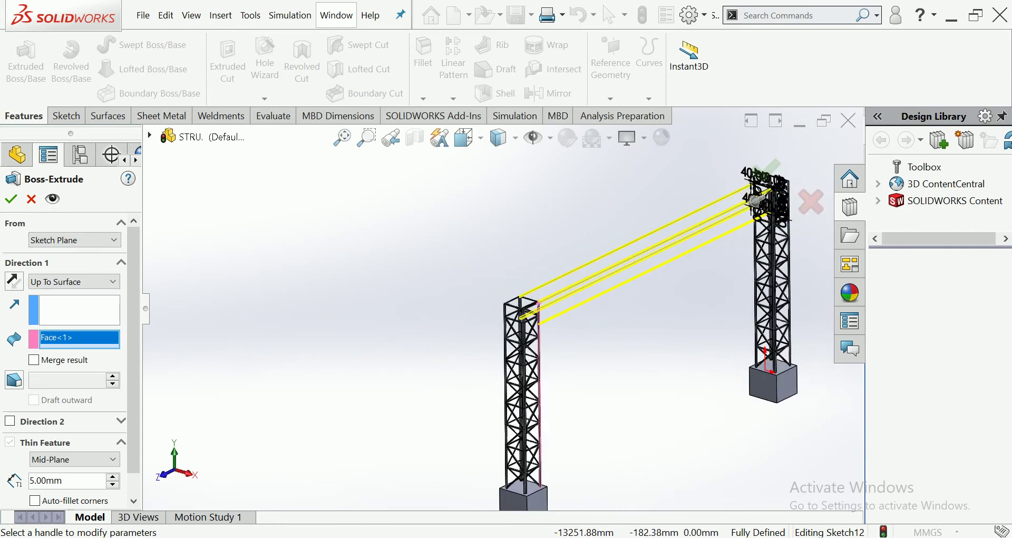
key("Return")
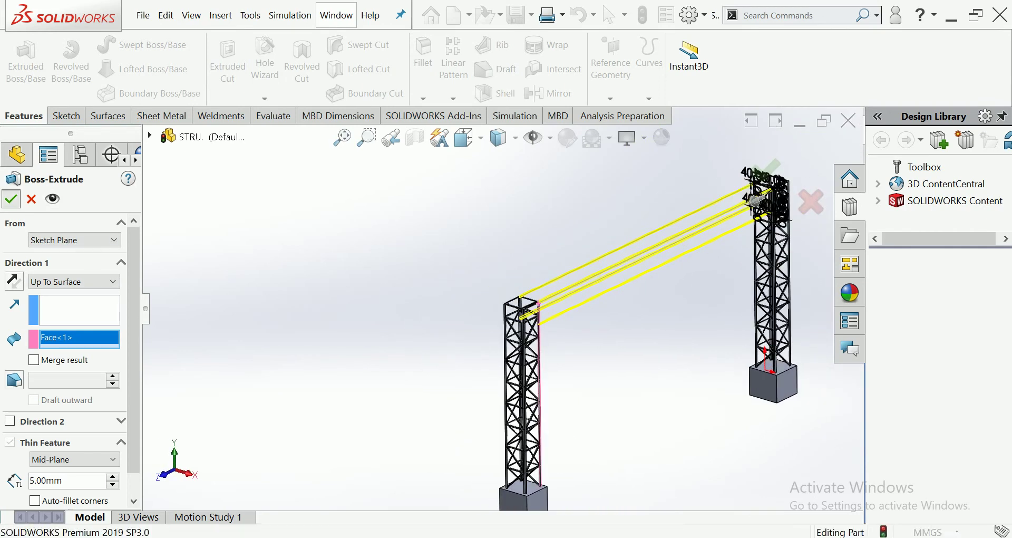
Start a new sketch on a top beam face near the left tower
scroll(568, 303, "down", 3)
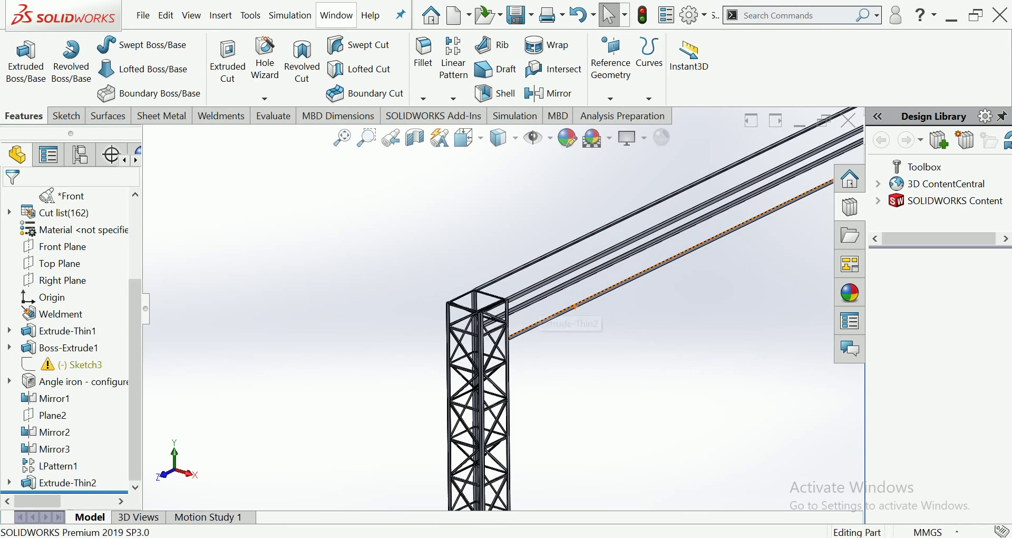
scroll(568, 303, "down", 2)
scroll(567, 303, "down", 1)
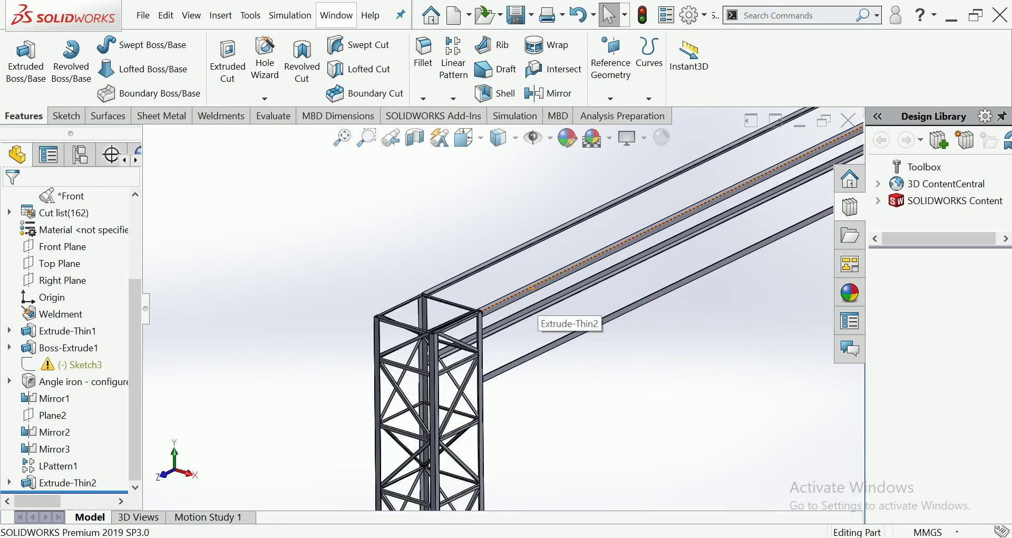
scroll(568, 304, "down", 1)
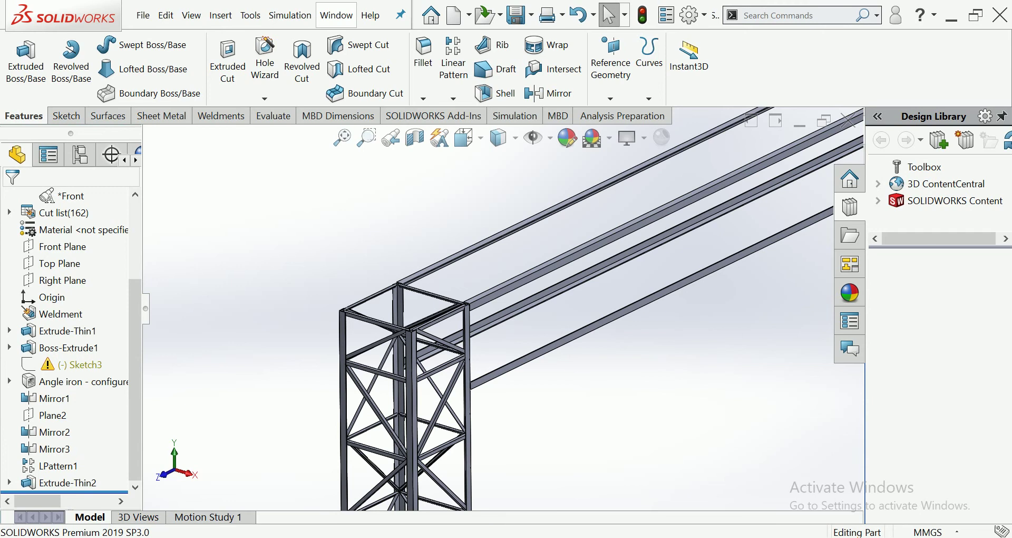
scroll(478, 328, "down", 2)
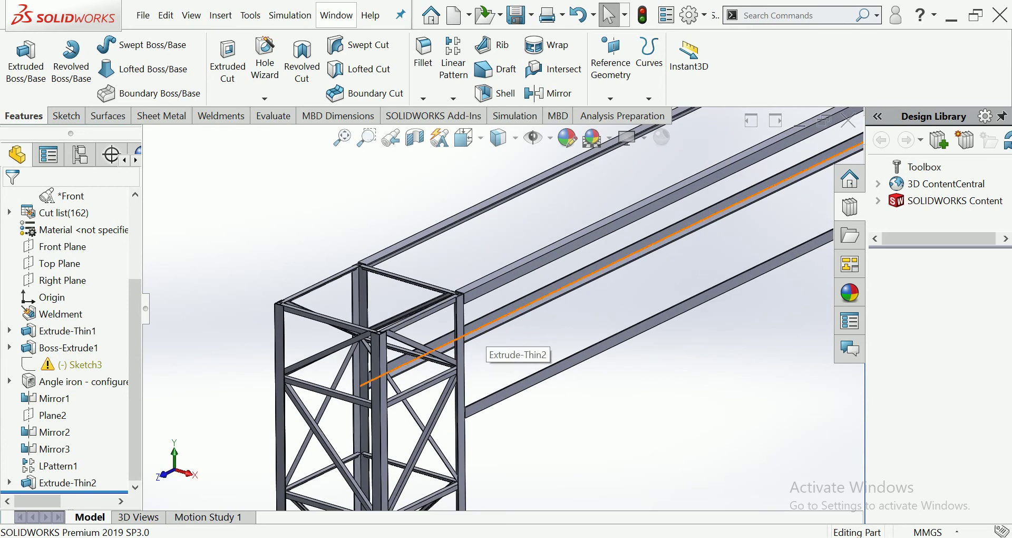
left_click(493, 323)
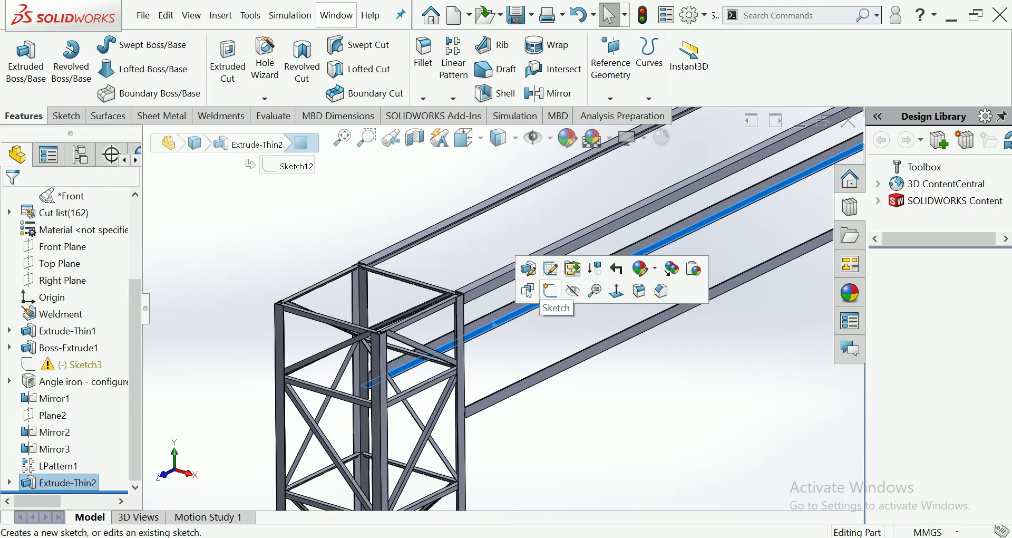
left_click(550, 290)
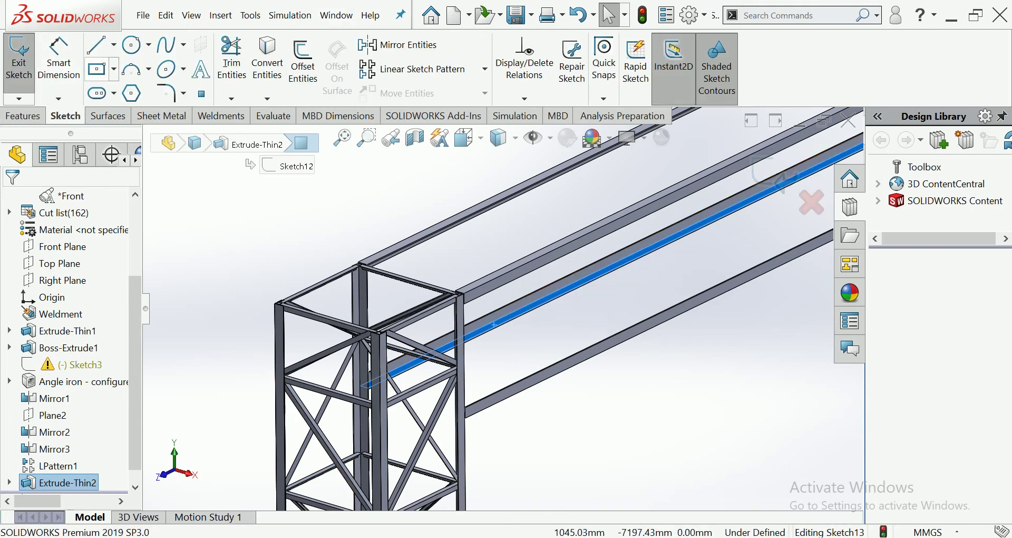
key("l")
Draw a line from one beam across to the next and exit Sketch13
middle_click_drag(507, 346, 575, 307)
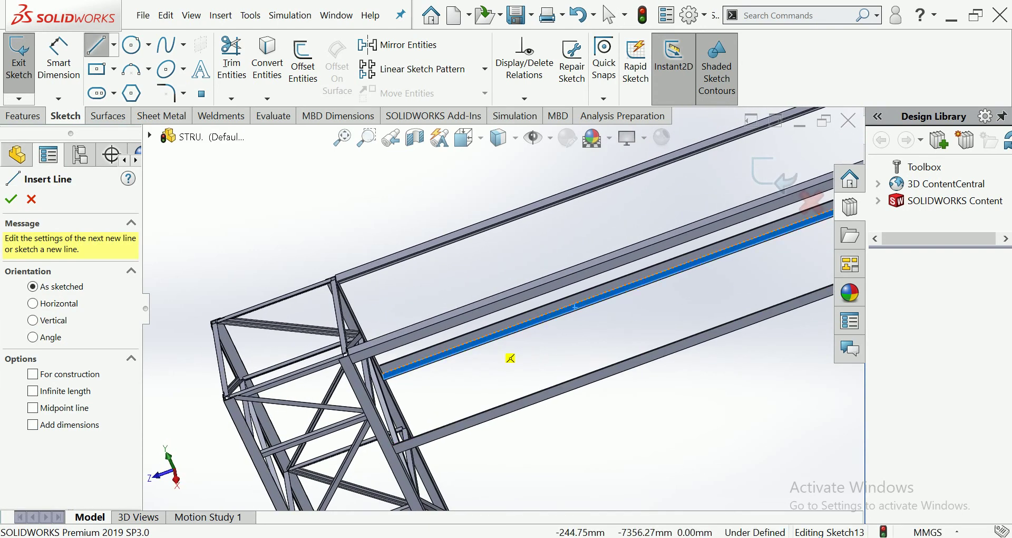
scroll(510, 358, "down", 3)
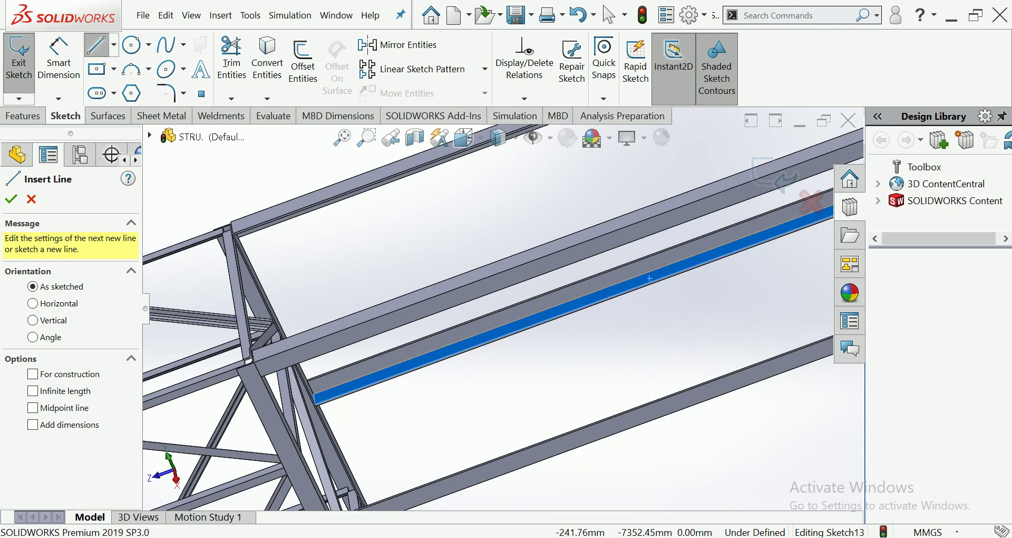
left_click(513, 350)
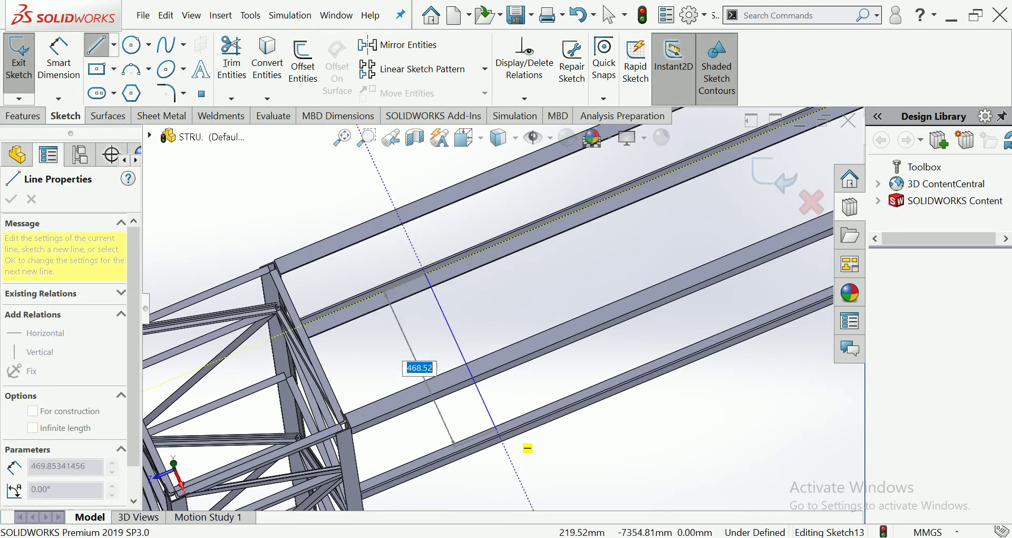
middle_click_drag(527, 447, 505, 441)
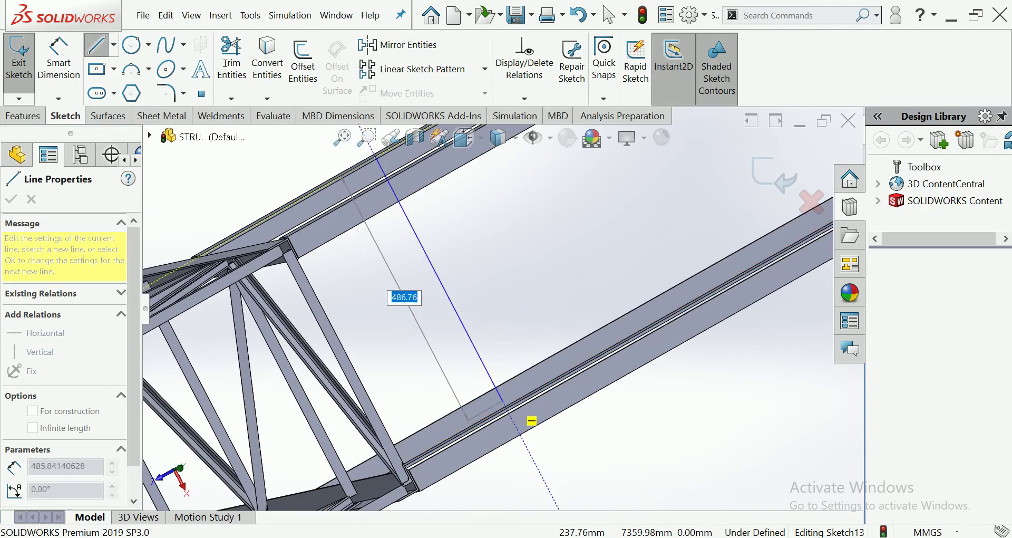
middle_click_drag(524, 413, 437, 244)
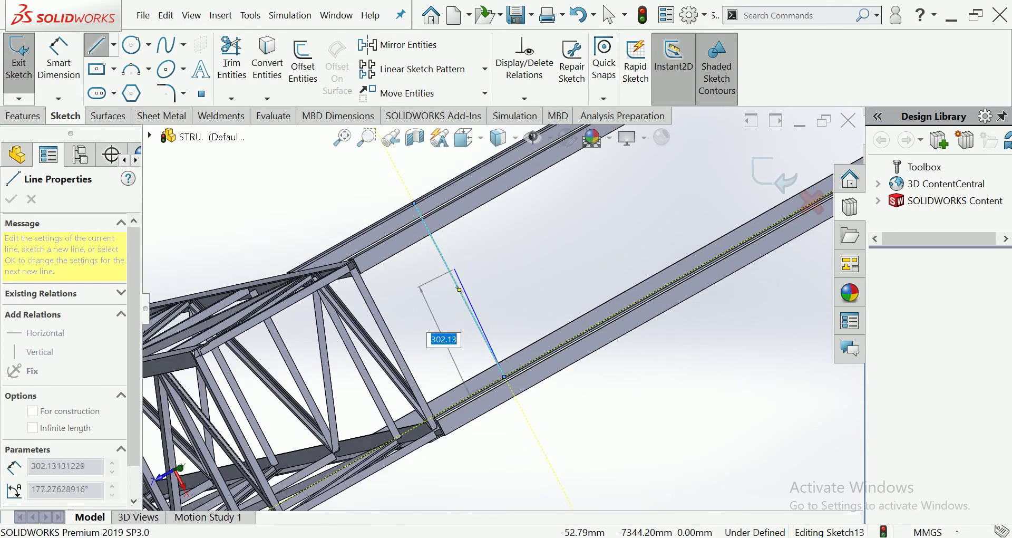
scroll(437, 244, "up", 5)
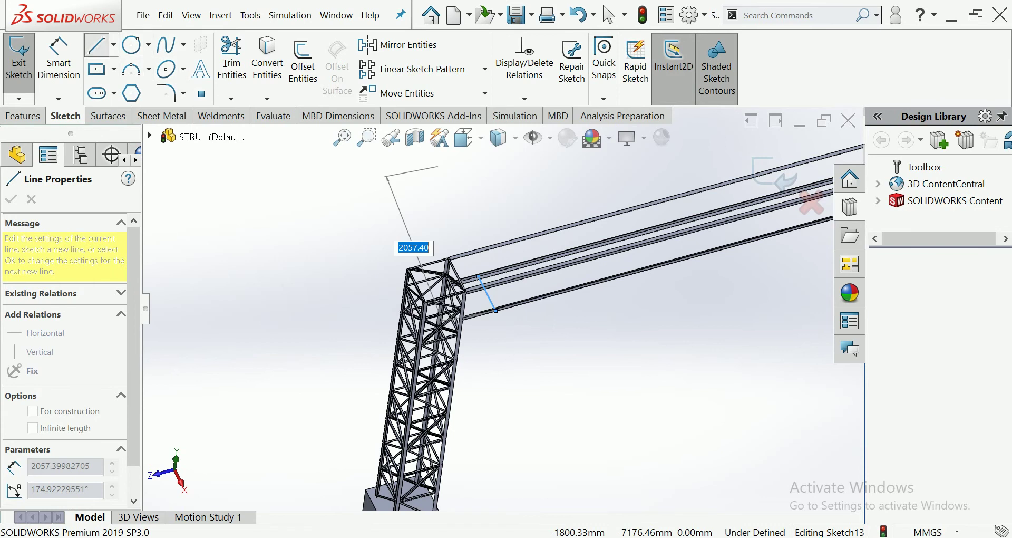
key("Escape")
key("Escape")
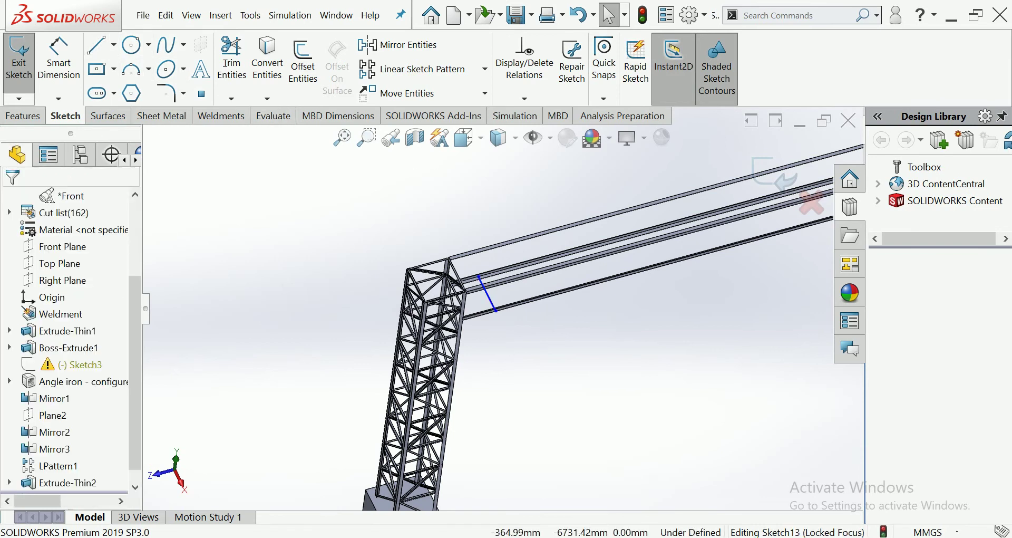
scroll(466, 272, "down", 5)
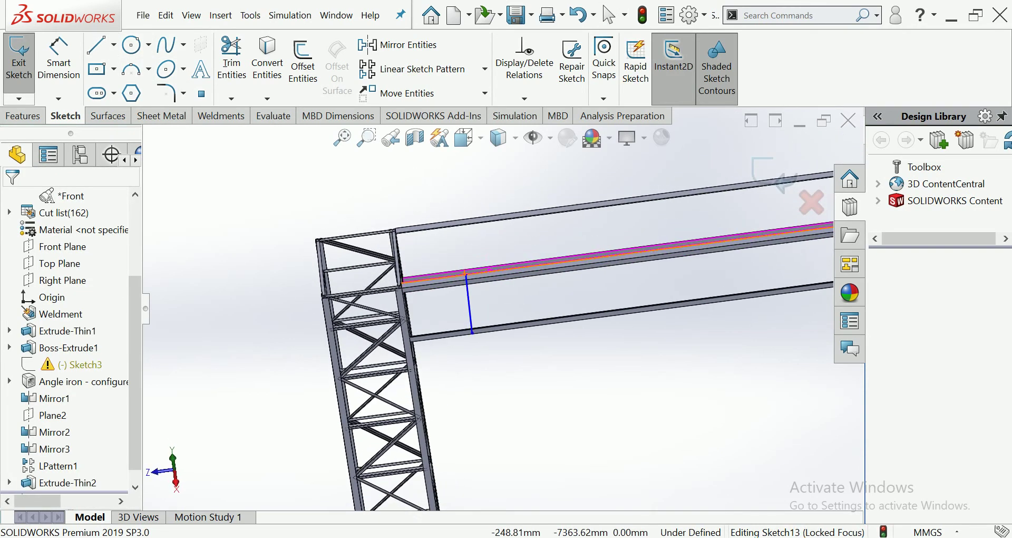
middle_click_drag(465, 270, 466, 295)
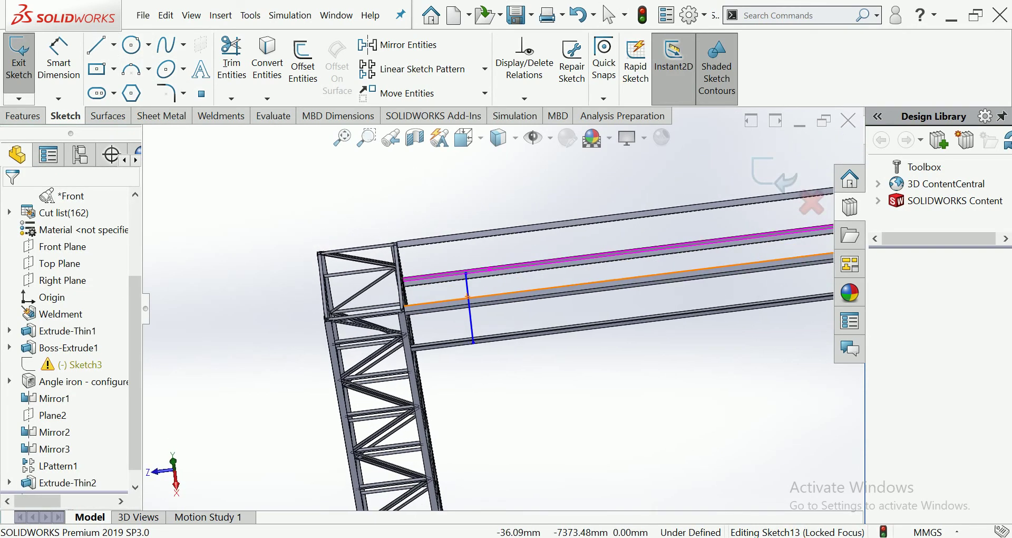
left_click(771, 173)
middle_click_drag(467, 295, 422, 274)
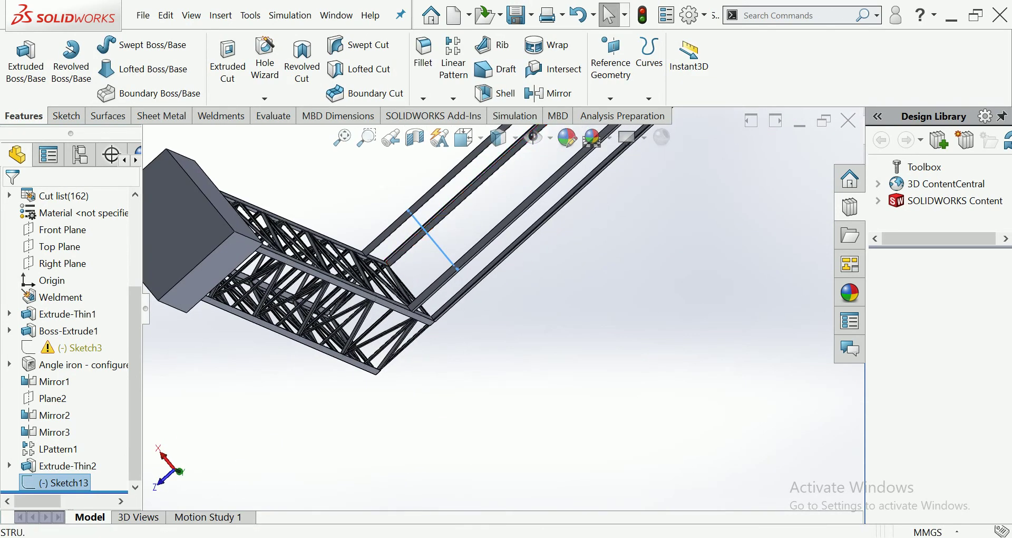
Start a new sketch on another beam face, viewed normal to it
scroll(422, 274, "down", 3)
scroll(421, 274, "down", 2)
left_click(415, 248)
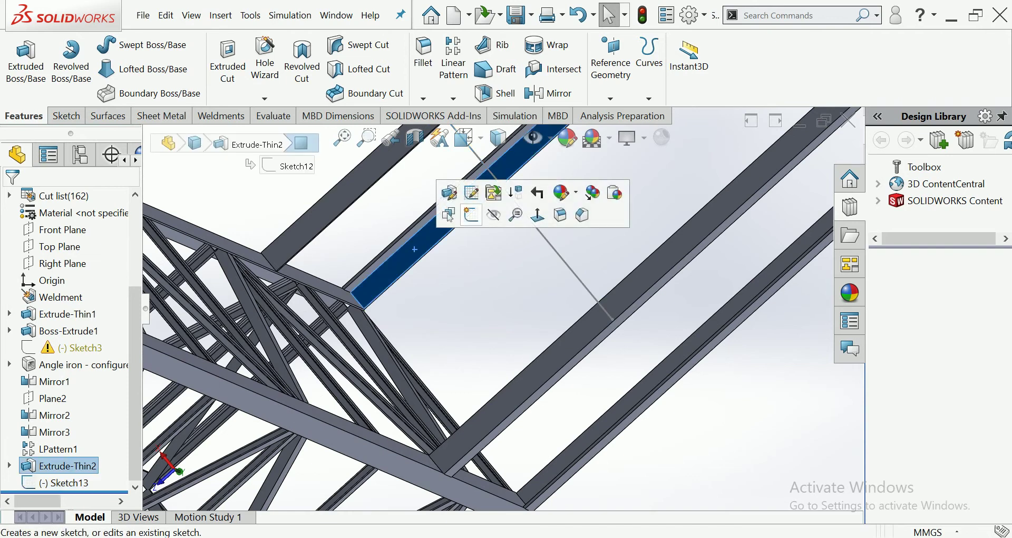
left_click(471, 215)
left_click(464, 138)
left_click(553, 162)
scroll(525, 187, "down", 2)
scroll(525, 187, "down", 2)
scroll(526, 182, "down", 3)
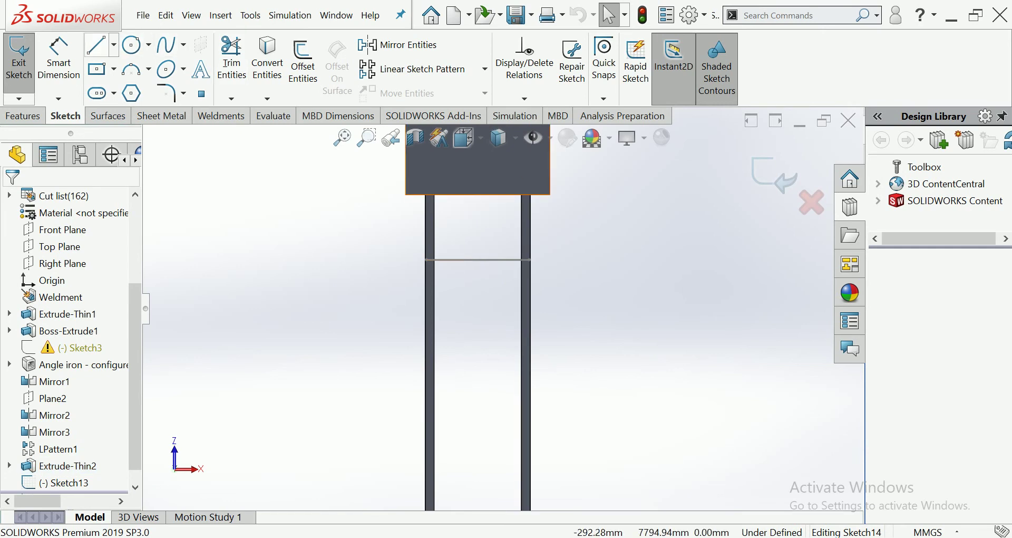
Draw a horizontal line of about 13.30 bridging the lower beam pair, then exit Sketch14
left_click(97, 44)
scroll(424, 208, "down", 1)
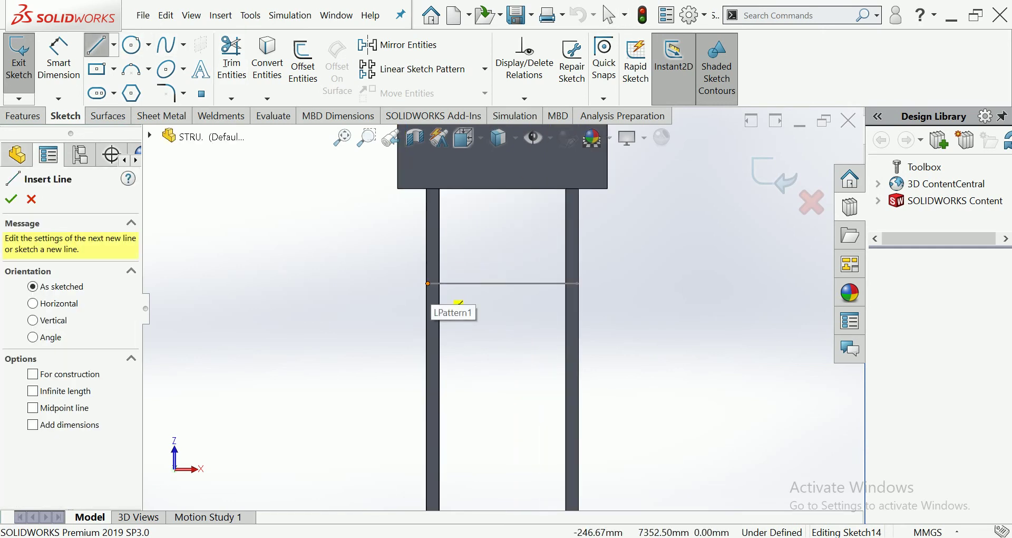
left_click(428, 283)
left_click(578, 283)
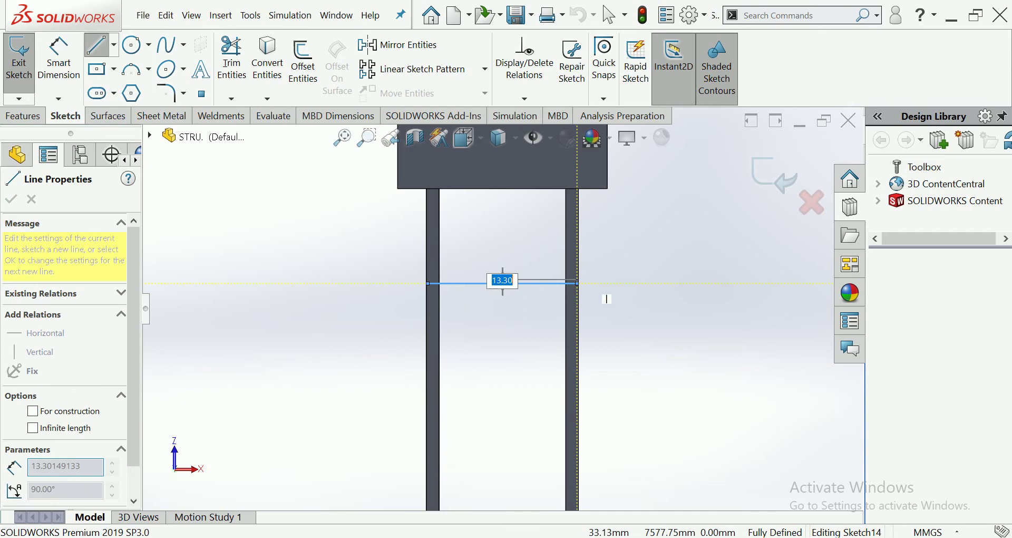
key("Escape")
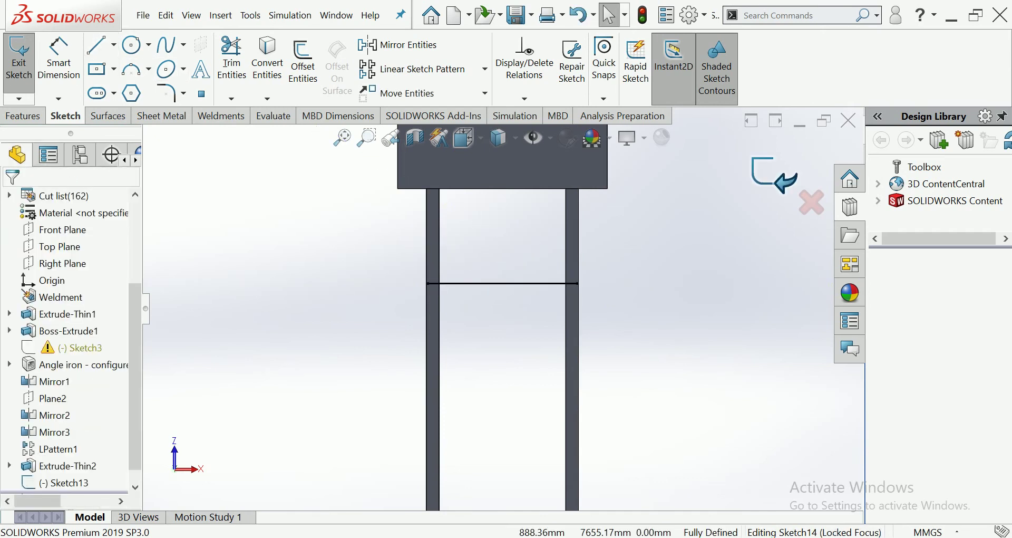
key("ctrl+b")
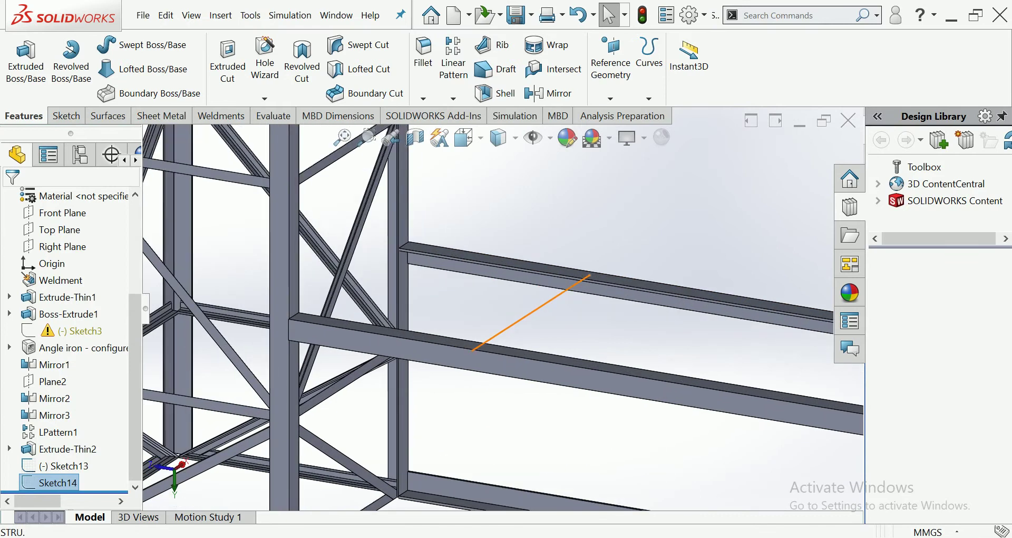
left_click(66, 116)
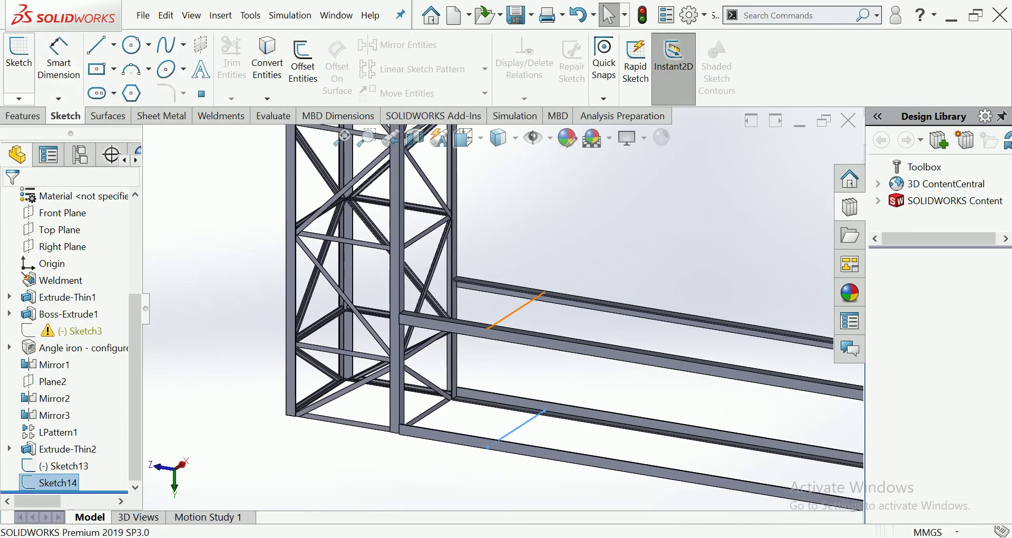
Start a 3D sketch, leave it, and reopen a fresh one as 3DSketch2
left_click(19, 98)
left_click(40, 131)
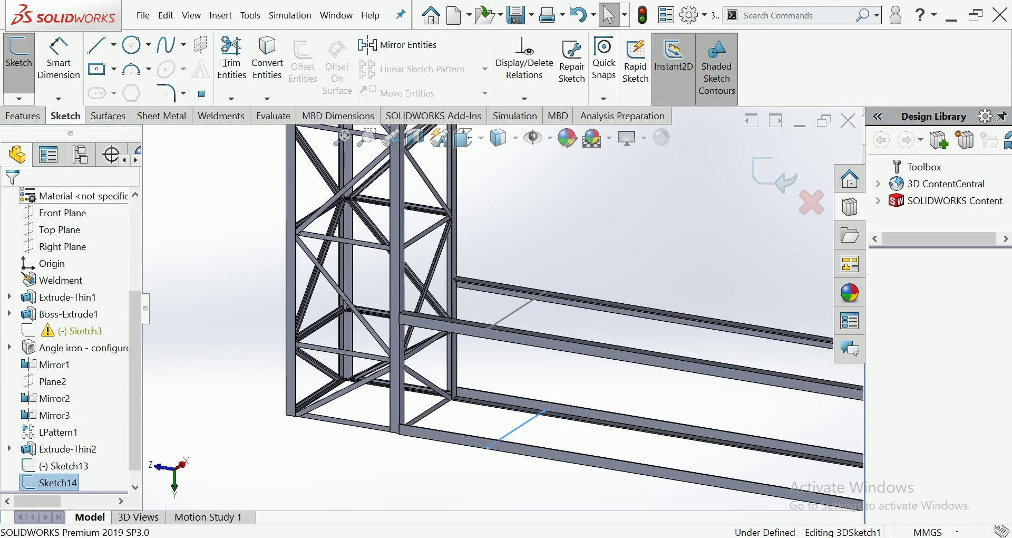
scroll(505, 309, "up", 3)
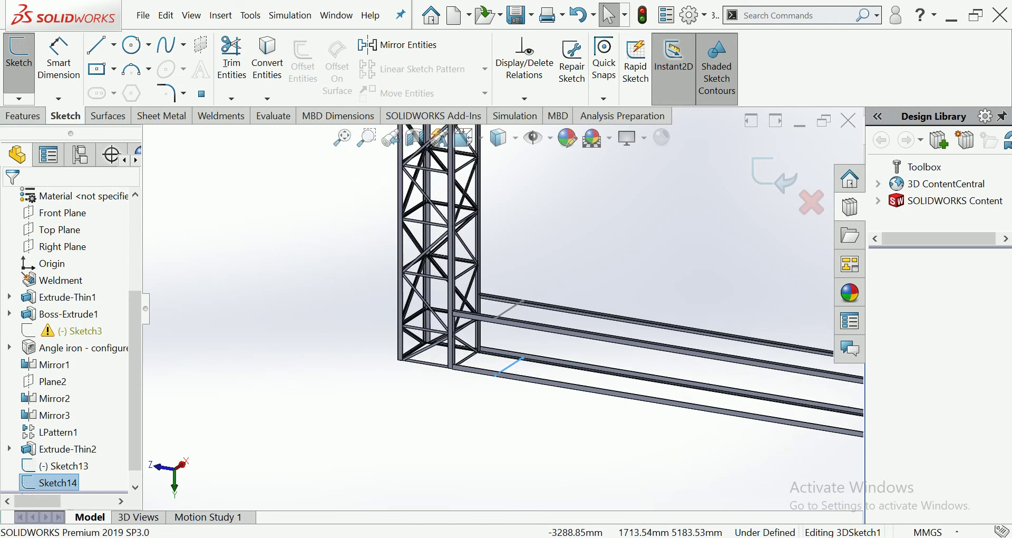
left_click(774, 174)
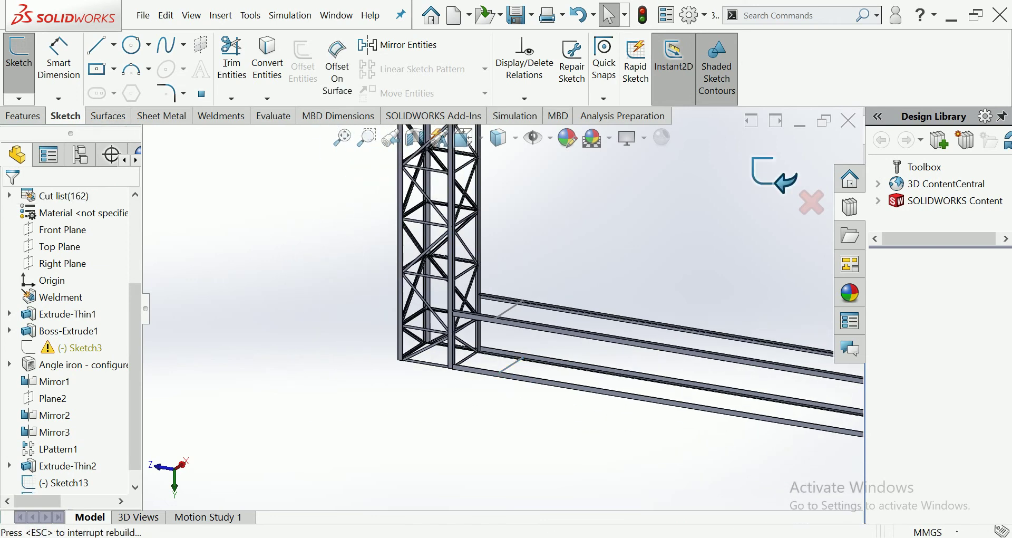
left_click(18, 98)
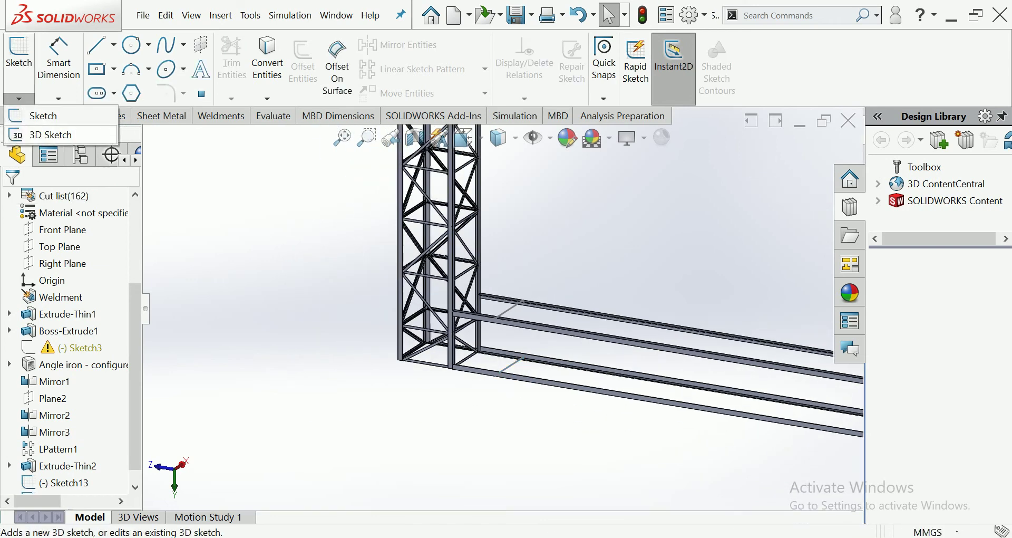
left_click(45, 128)
left_click(97, 44)
Draw two vertical lines between the upper and lower side beams
scroll(523, 315, "down", 2)
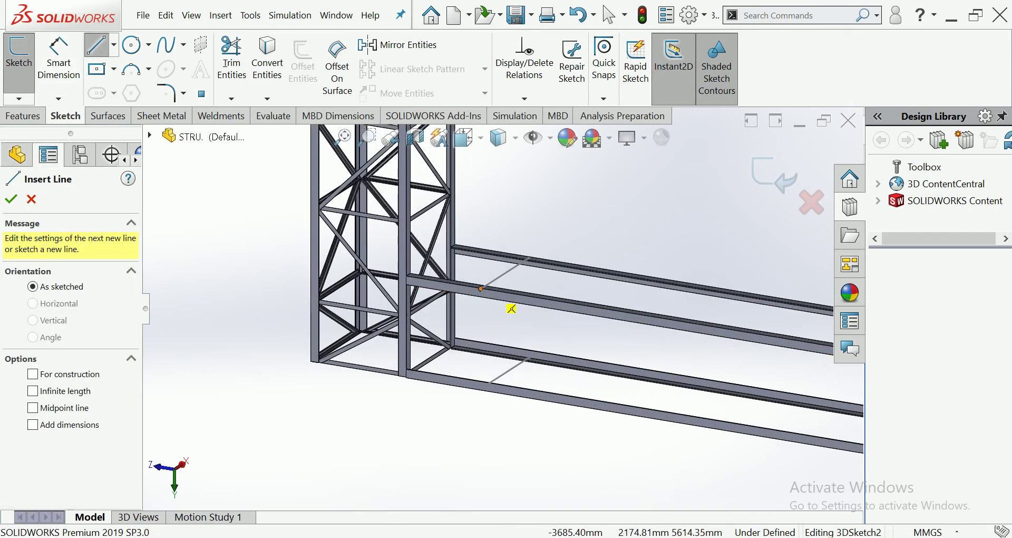
left_click(480, 289)
left_click(481, 388)
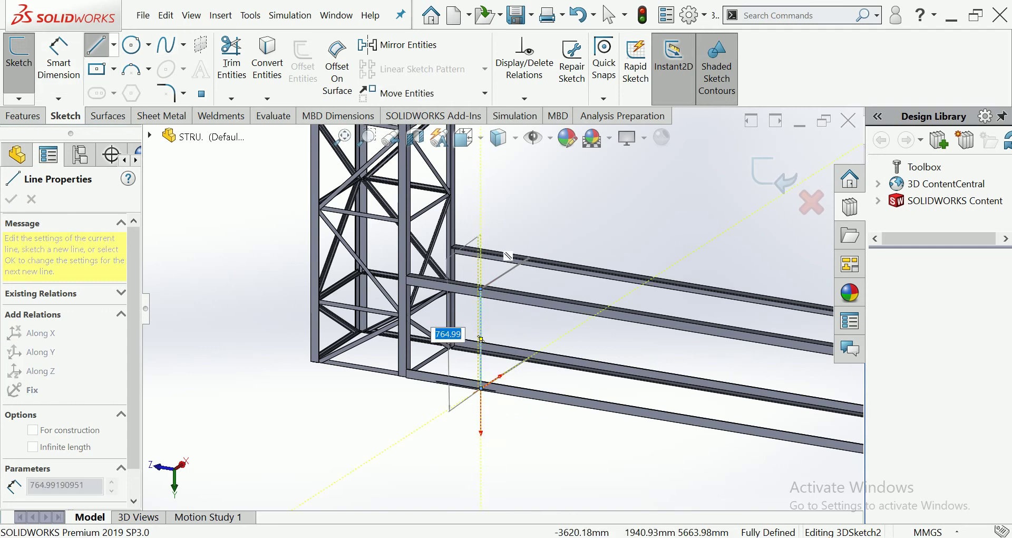
left_click(96, 44)
left_click(97, 45)
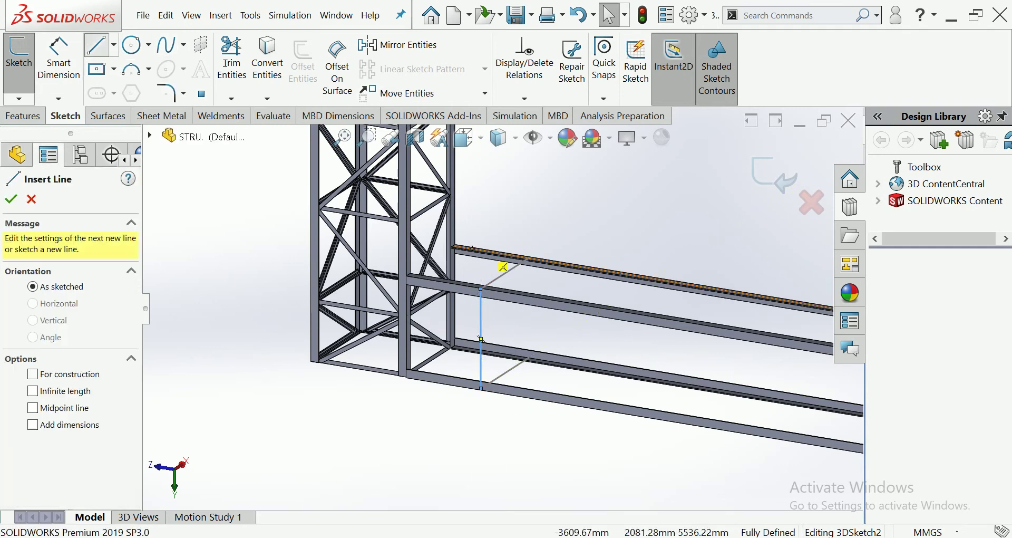
left_click(529, 257)
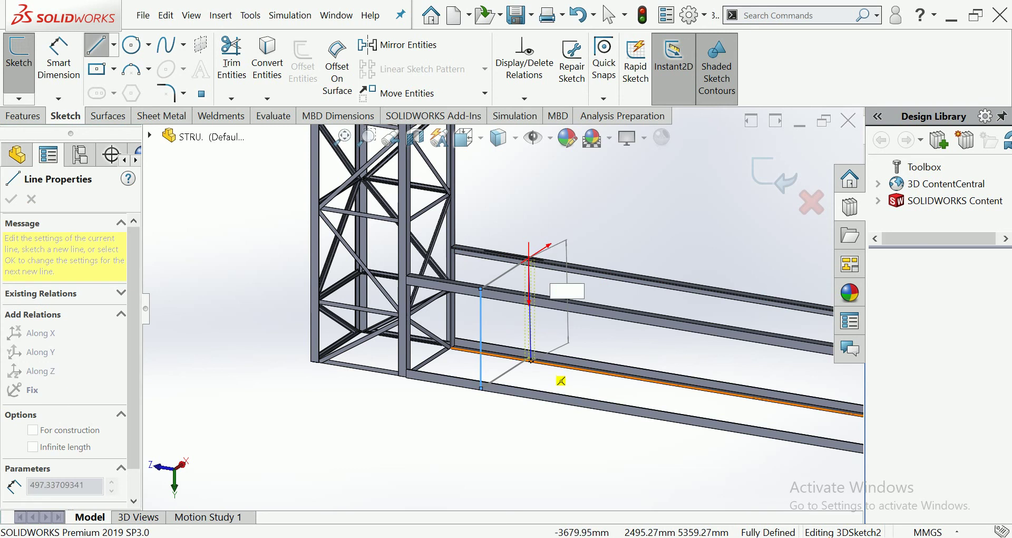
left_click(528, 358)
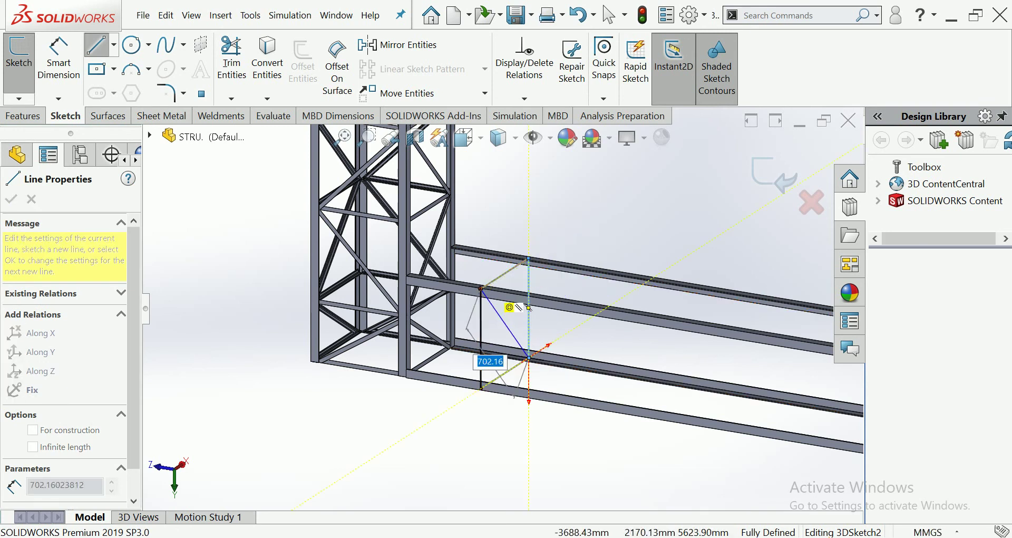
Add two crossing diagonal lines forming an X, then exit the 3D sketch
double_click(528, 308)
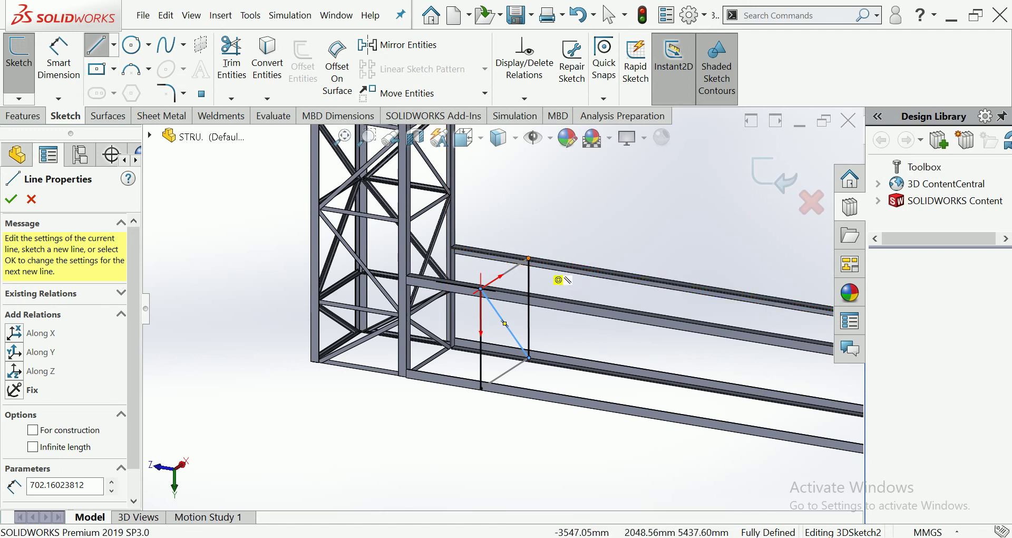
left_click(528, 259)
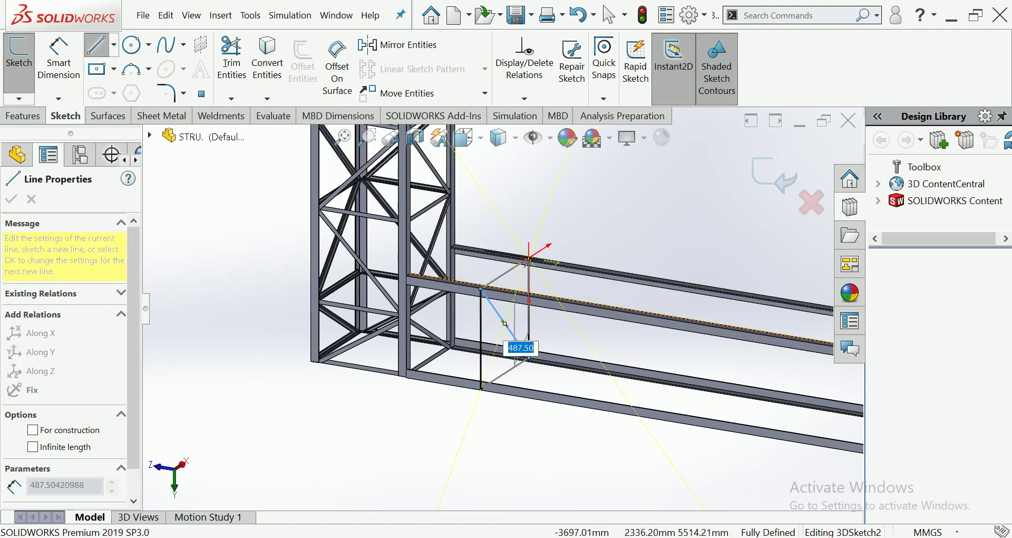
double_click(513, 409)
key("Escape")
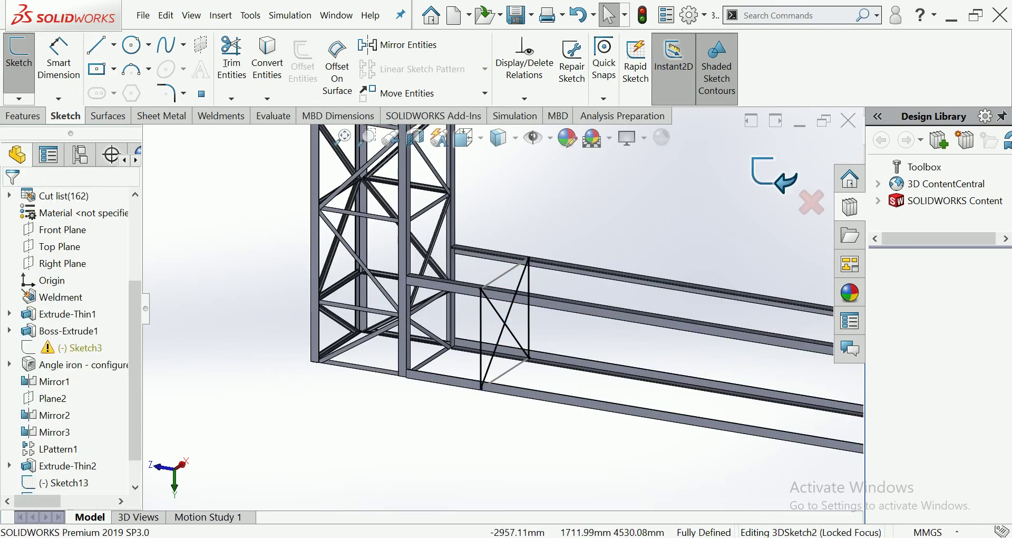
left_click(773, 175)
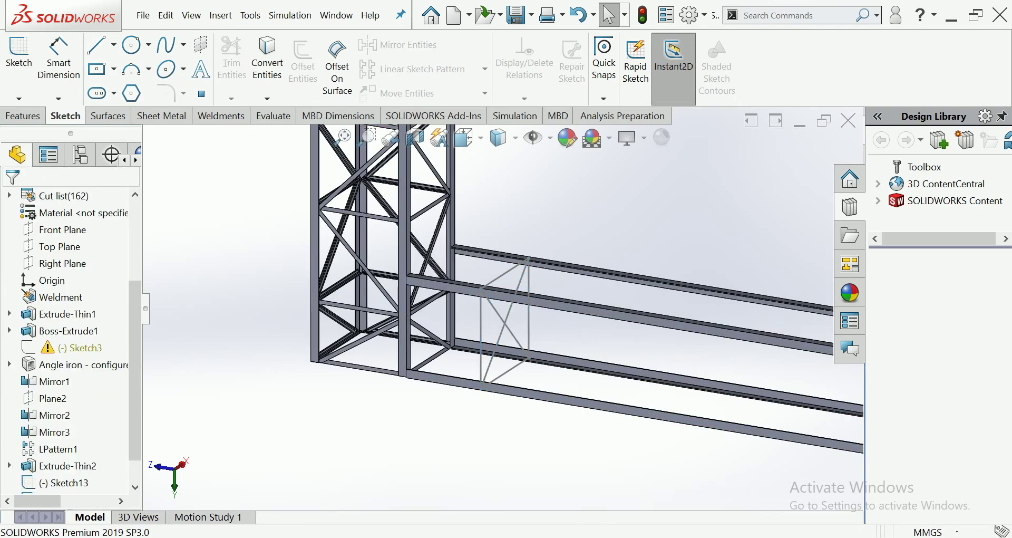
left_click(220, 116)
Add a 20 x 20 x 3 angle-iron structural member along both verticals and the top line
left_click(105, 58)
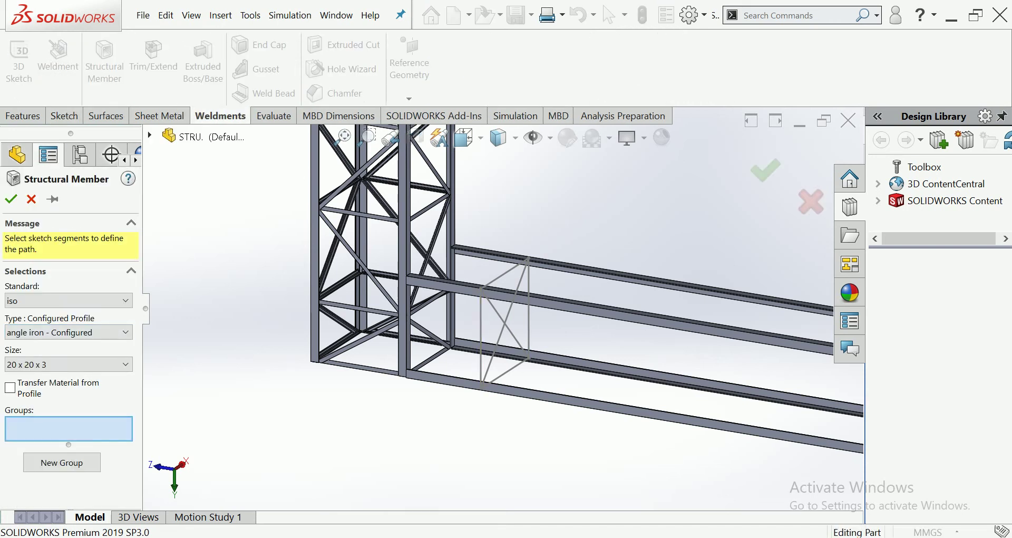
left_click(481, 337)
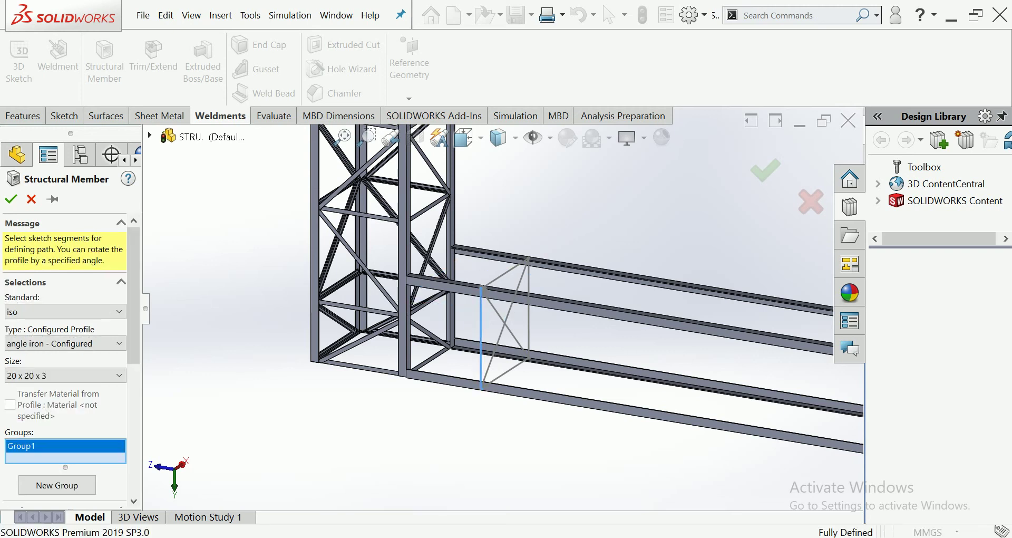
left_click(505, 273)
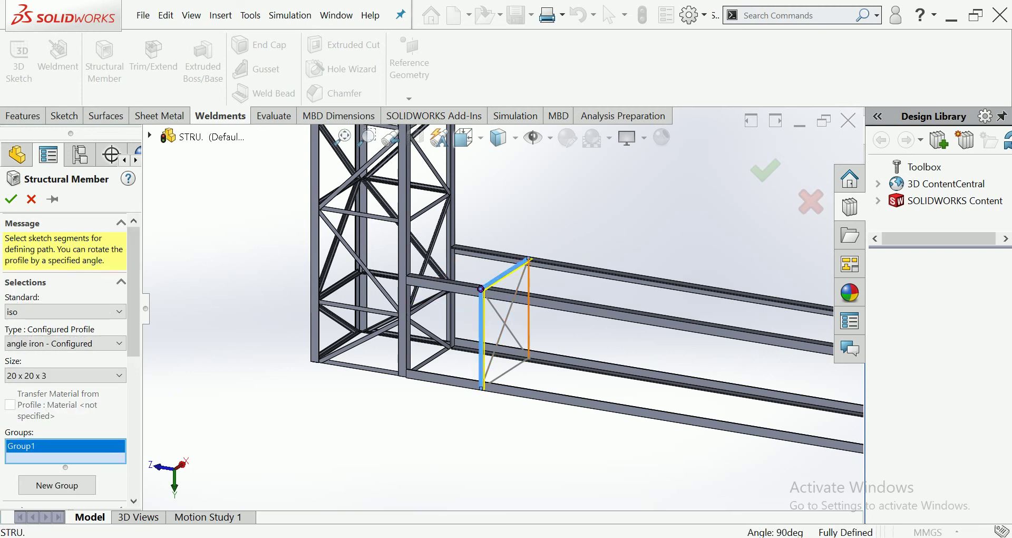
left_click(529, 311)
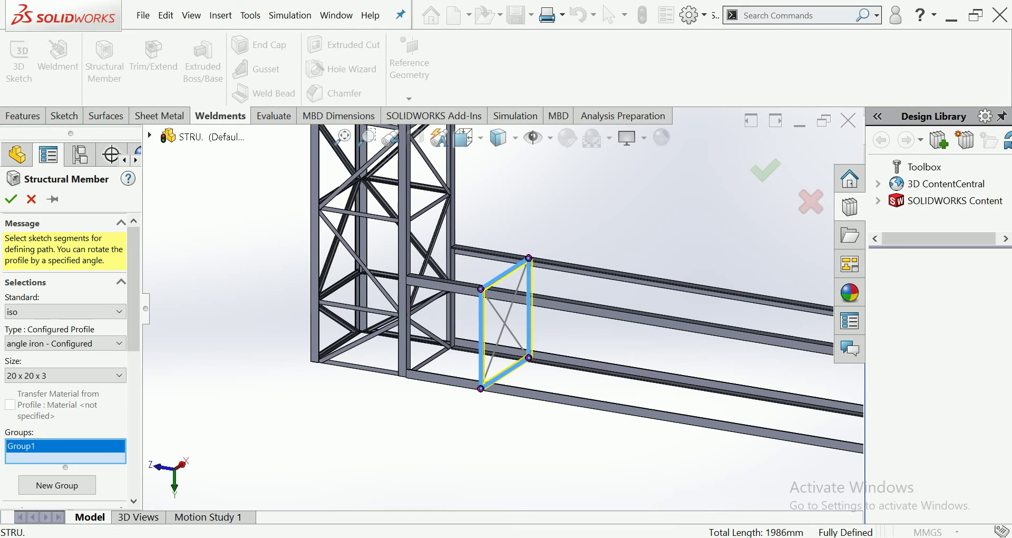
Place each diagonal in its own new group and confirm the angle-iron members
left_click(57, 485)
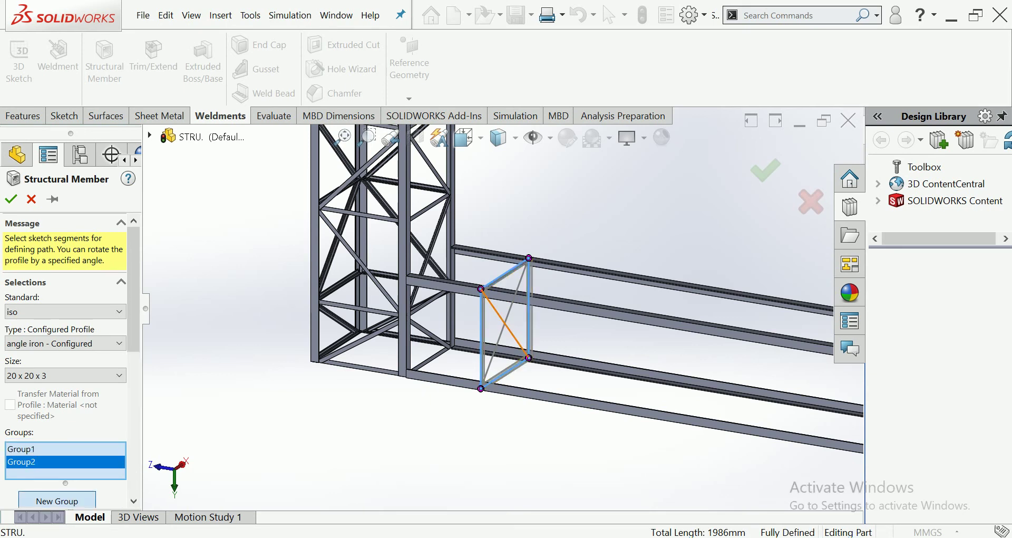
left_click(522, 348)
key("Delete")
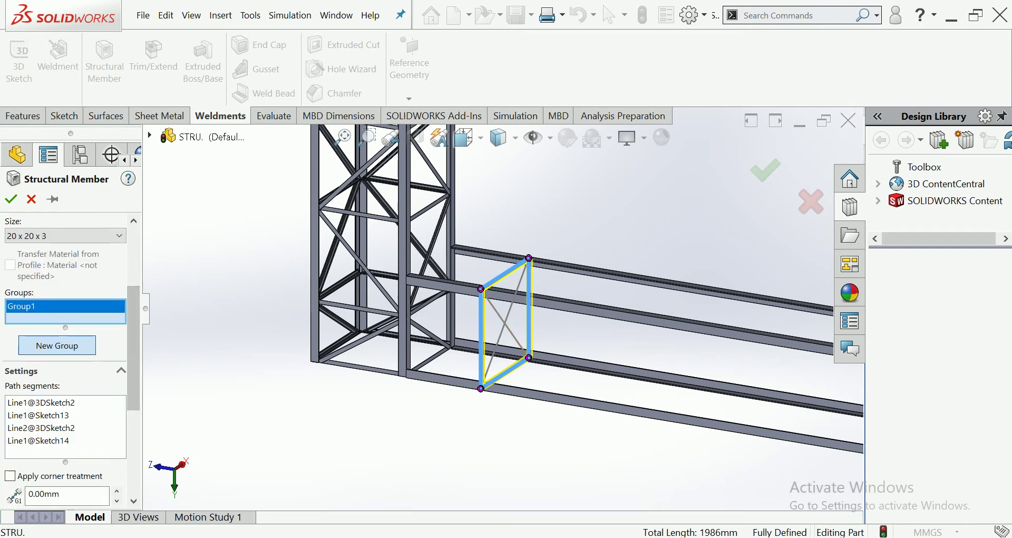
left_click(57, 344)
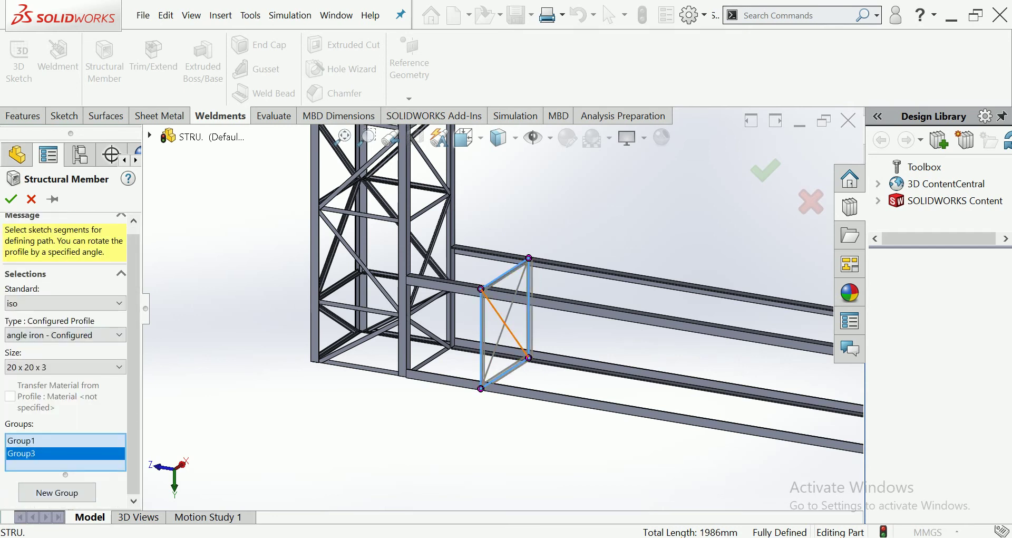
left_click(504, 324)
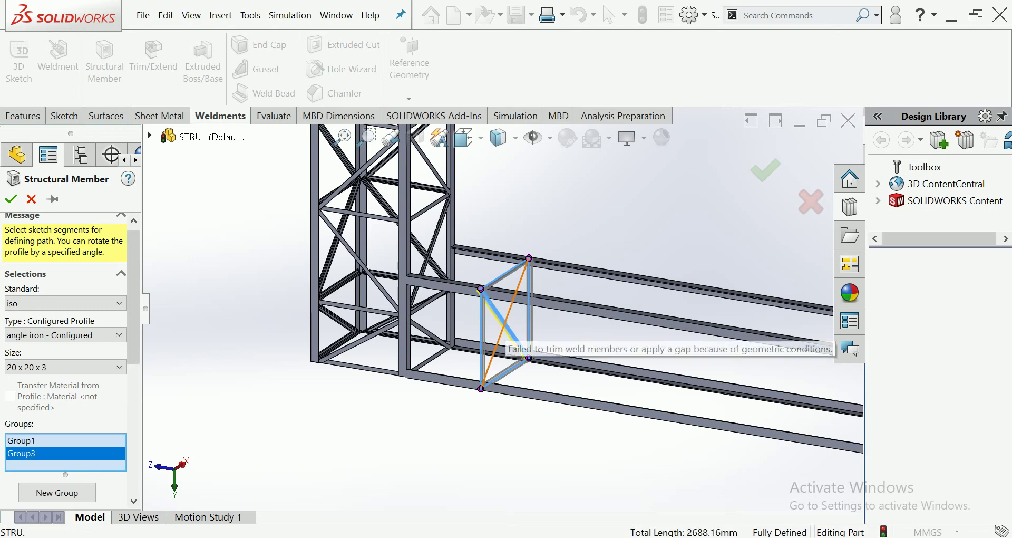
left_click(57, 492)
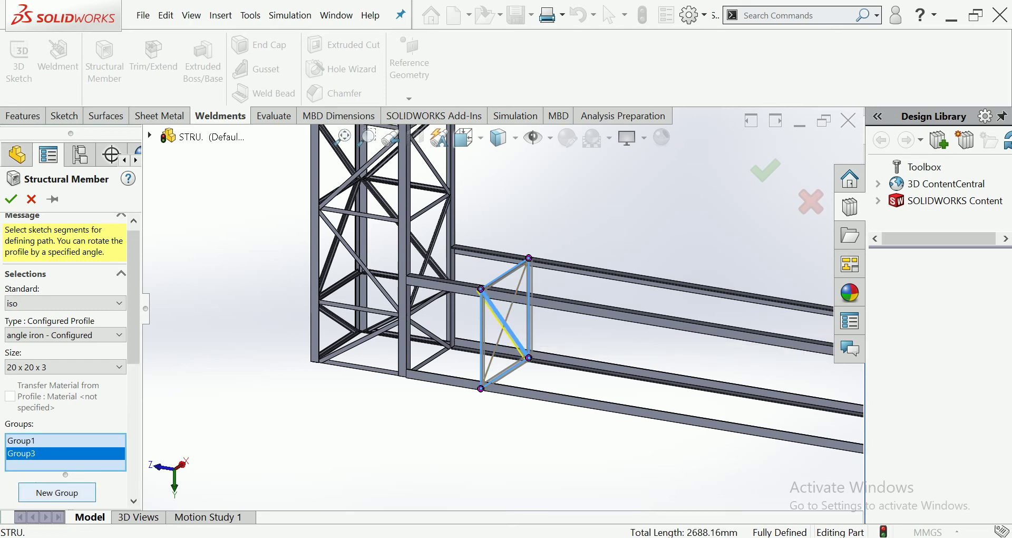
left_click(504, 323)
middle_click_drag(505, 323, 606, 342)
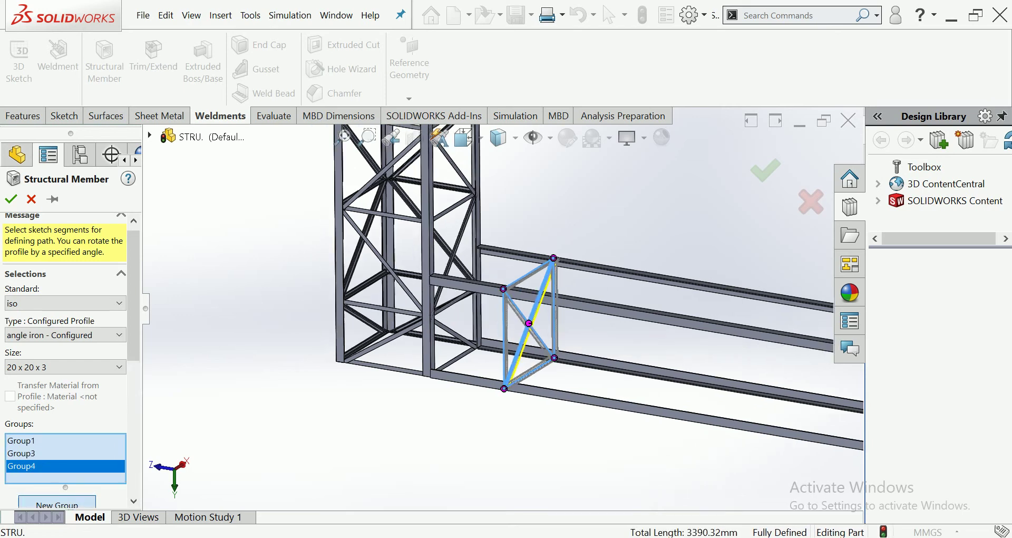
left_click(10, 199)
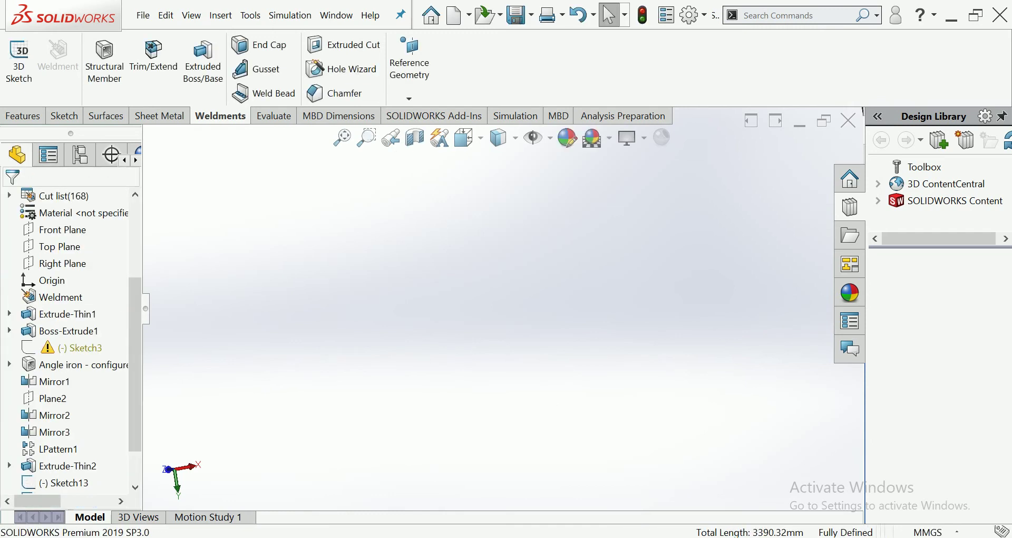
Zoom to fit the whole model and switch to the Dimetric view
left_click(342, 137)
left_click(464, 138)
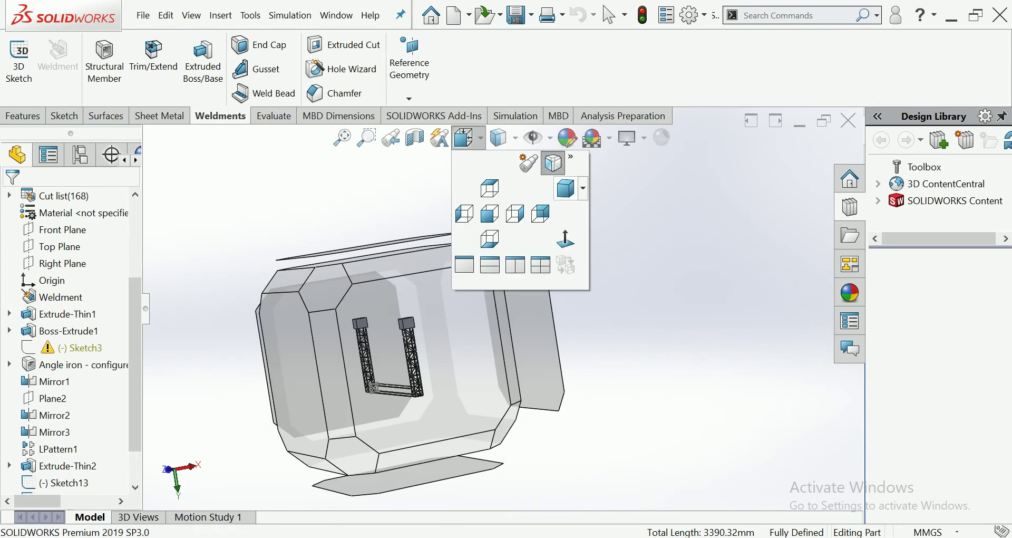
left_click(565, 188)
scroll(437, 406, "down", 2)
scroll(438, 406, "up", 5)
scroll(562, 261, "up", 3)
scroll(561, 261, "up", 3)
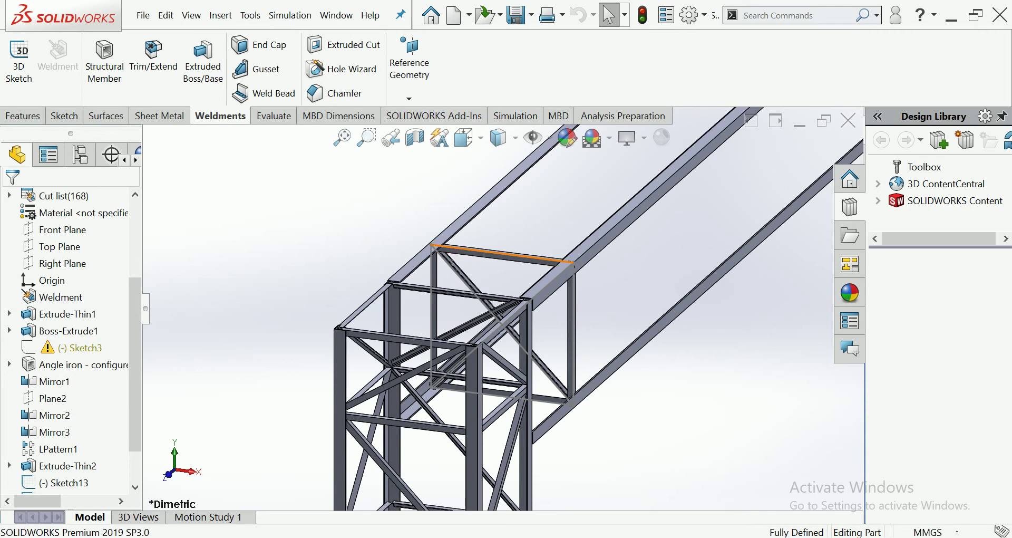
Hide the leftover sketch line on the top beam
right_click(571, 261)
left_click(568, 240)
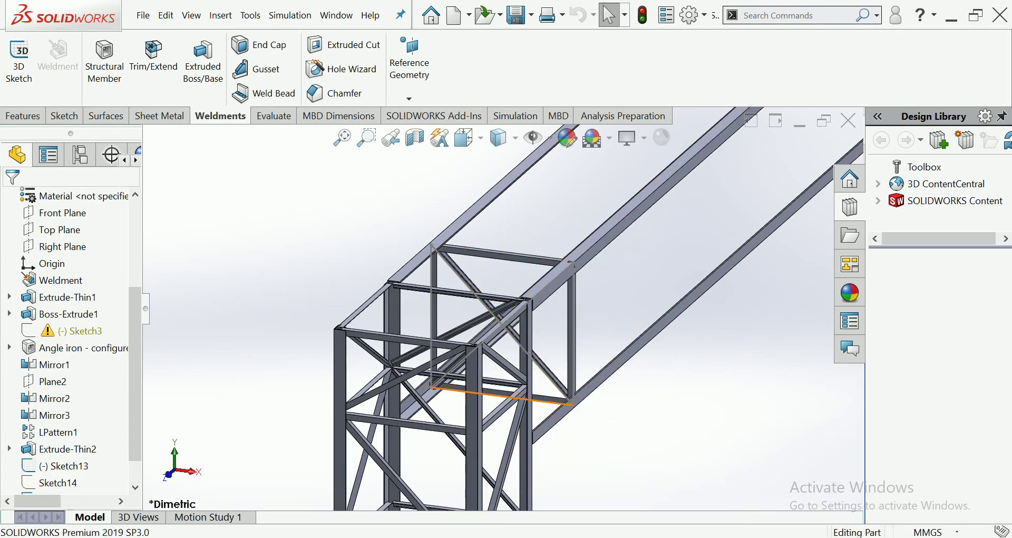
right_click(550, 403)
left_click(549, 403)
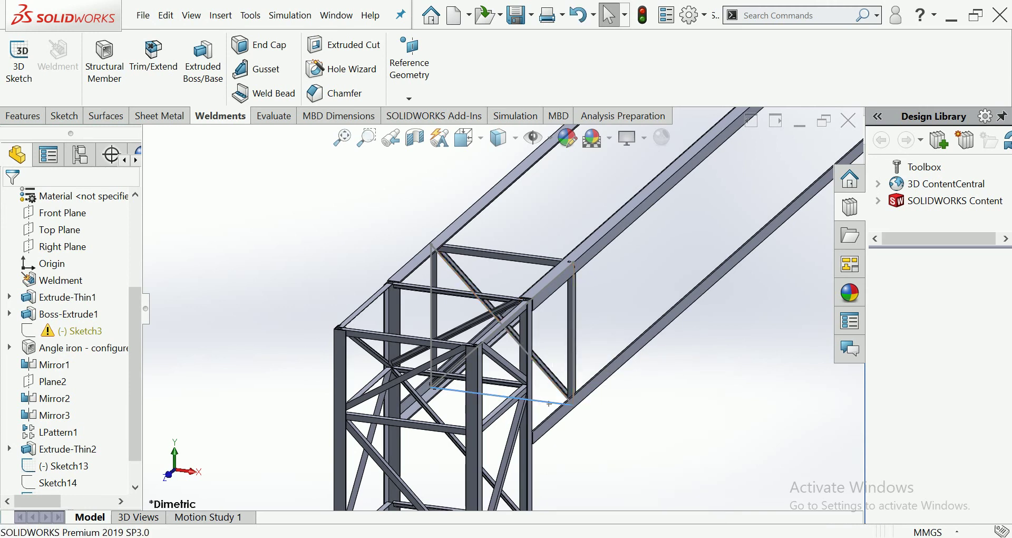
key("Escape")
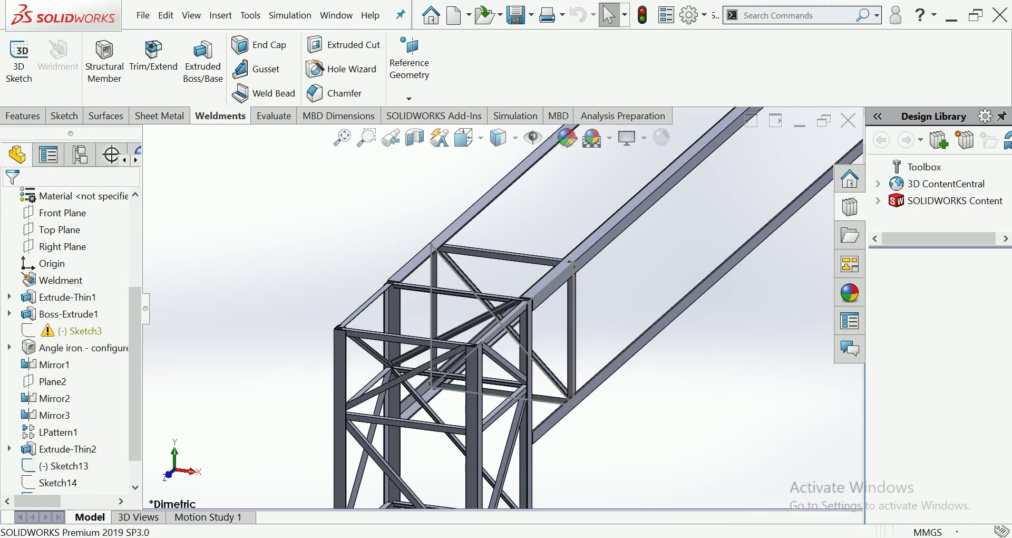
scroll(549, 403, "down", 3)
left_click(553, 384)
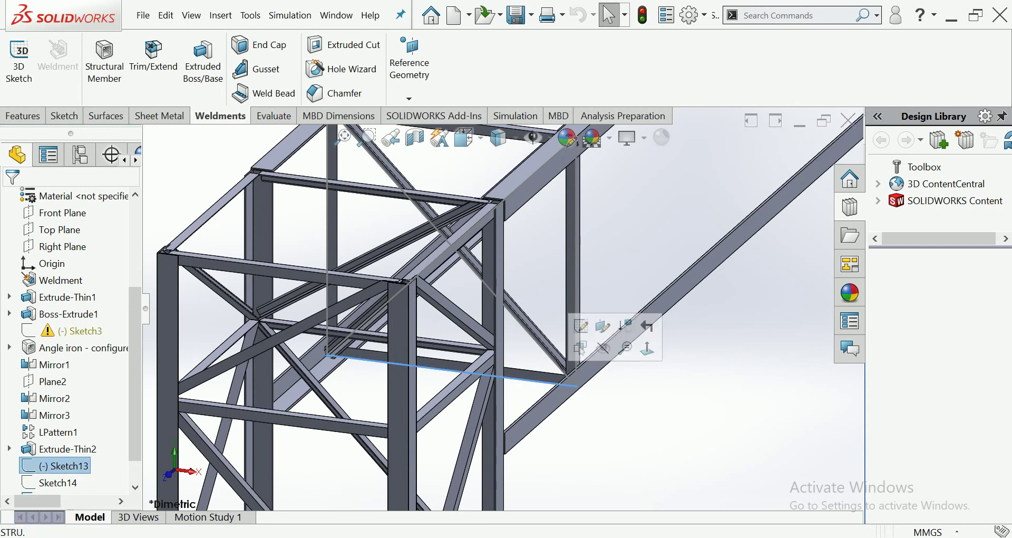
left_click(580, 349)
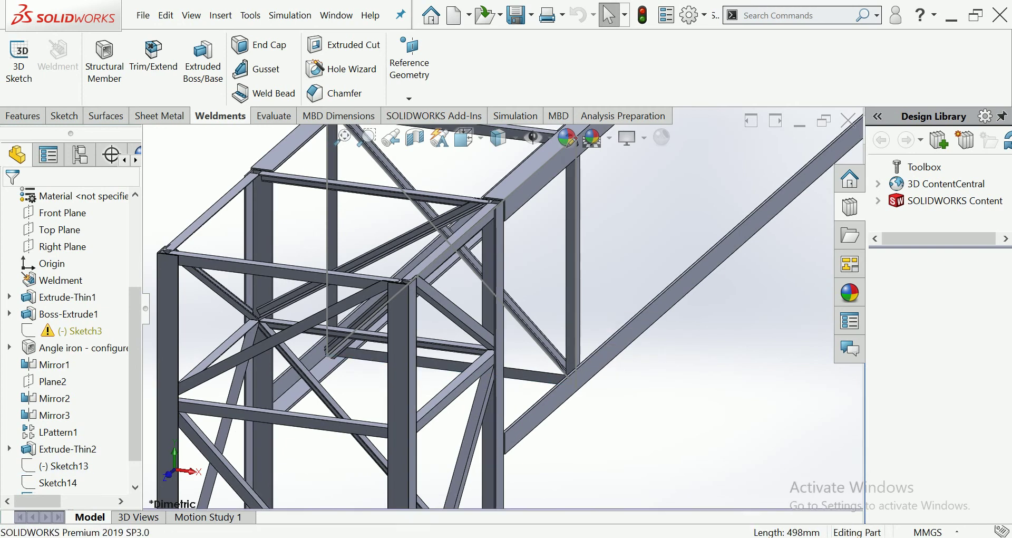
Hide the whole 3DSketch2 bracing sketch and orbit to check the top beams
scroll(498, 295, "down", 5)
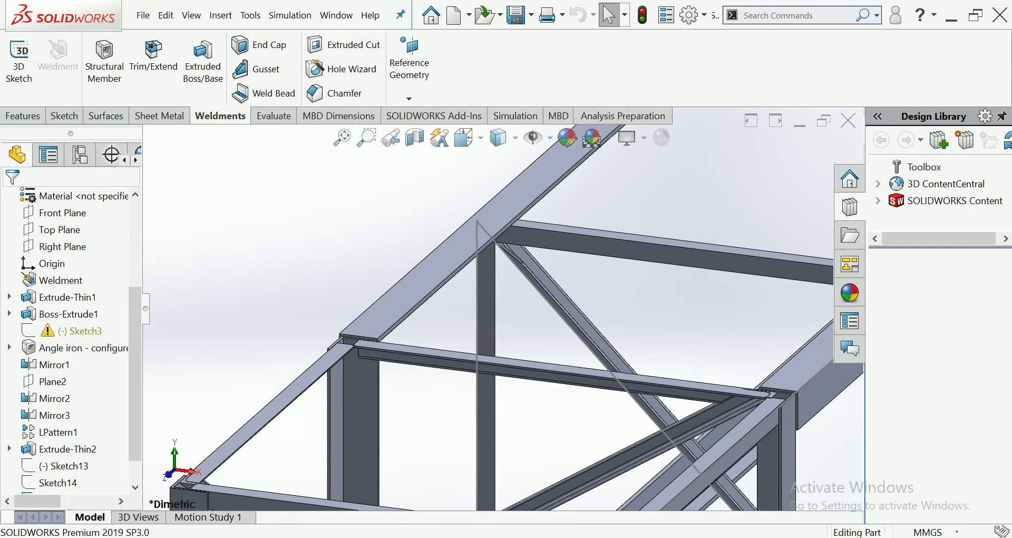
right_click(493, 219)
left_click(507, 202)
scroll(493, 233, "up", 6)
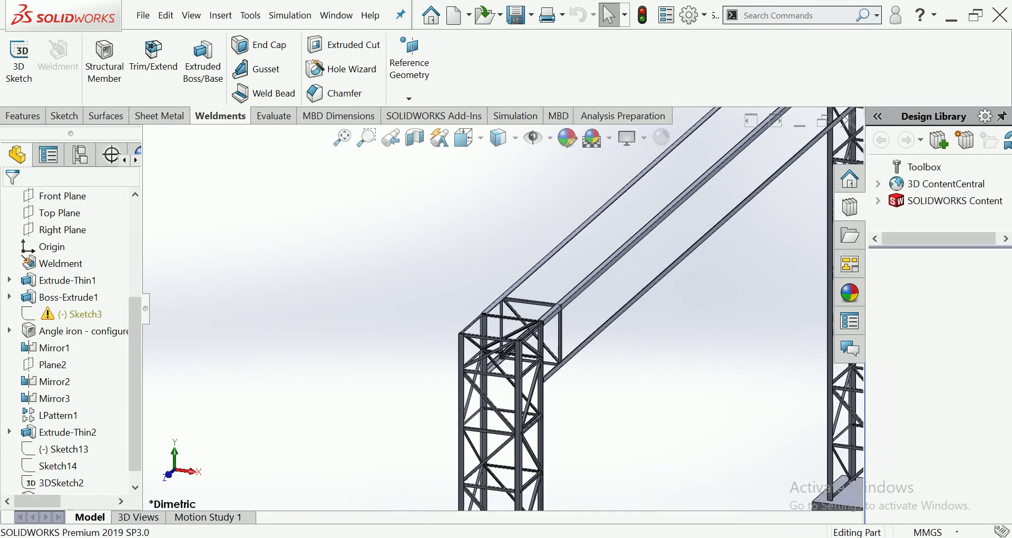
mouse_move(533, 275)
middle_mouse_down()
mouse_move(584, 292)
mouse_move(596, 282)
middle_mouse_up()
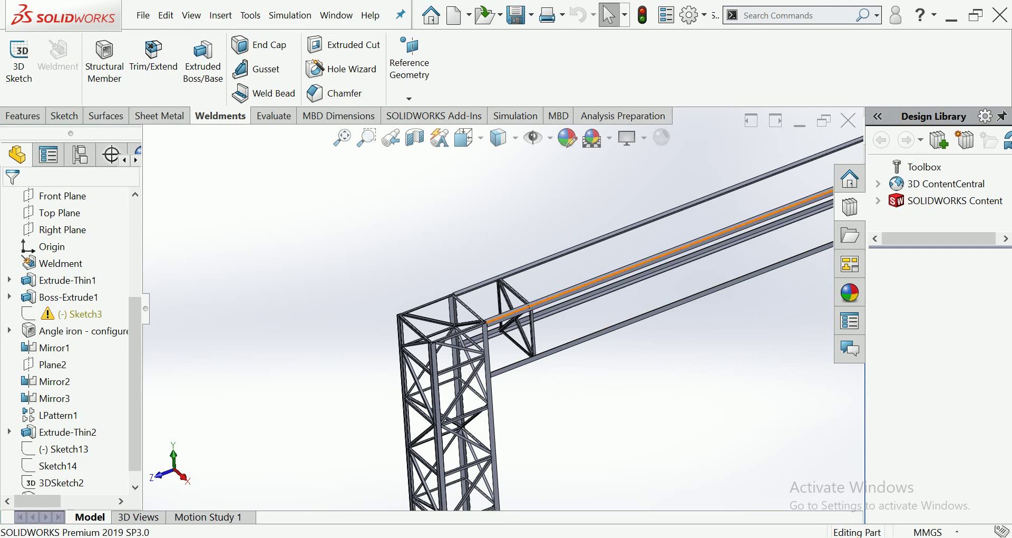
left_click(22, 115)
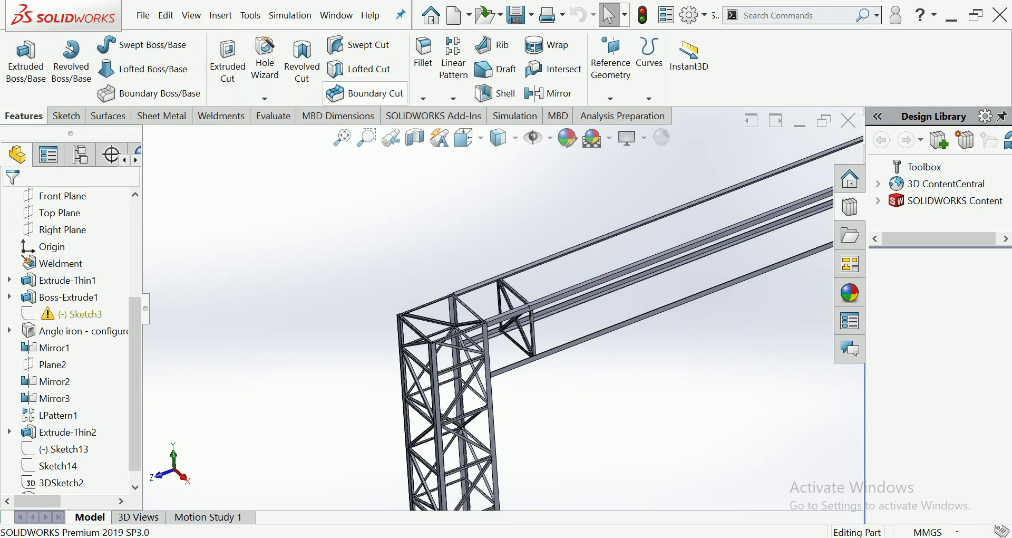
Start a Linear Pattern along the top beam edge and increase the instance count
left_click(453, 99)
left_click(490, 116)
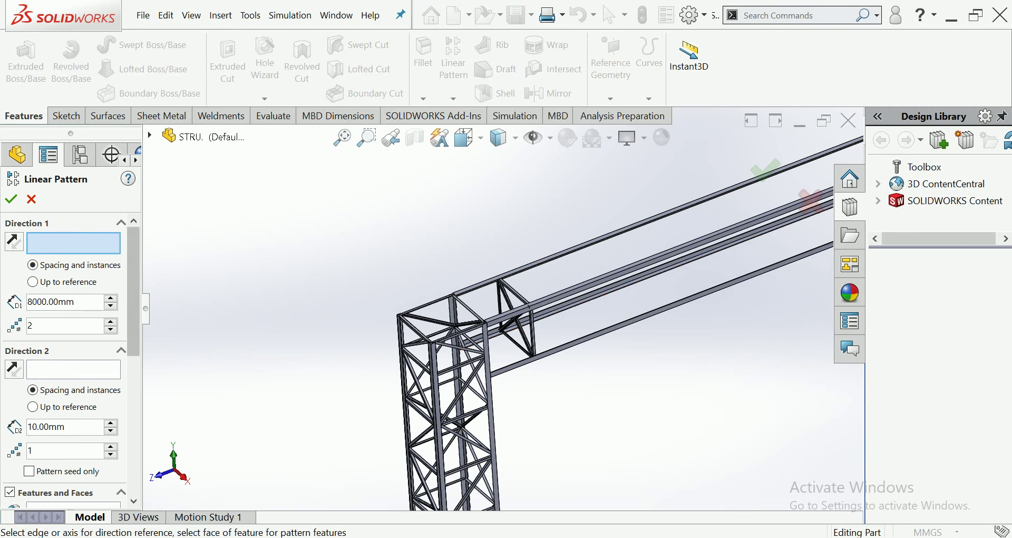
mouse_move(633, 282)
middle_mouse_down()
mouse_move(656, 271)
mouse_move(640, 279)
middle_mouse_up()
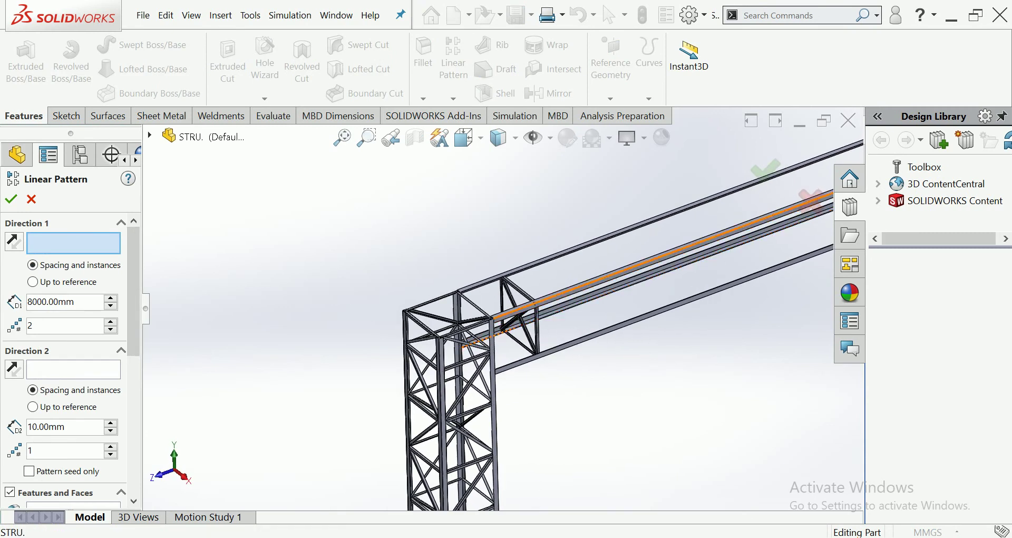
left_click(559, 294)
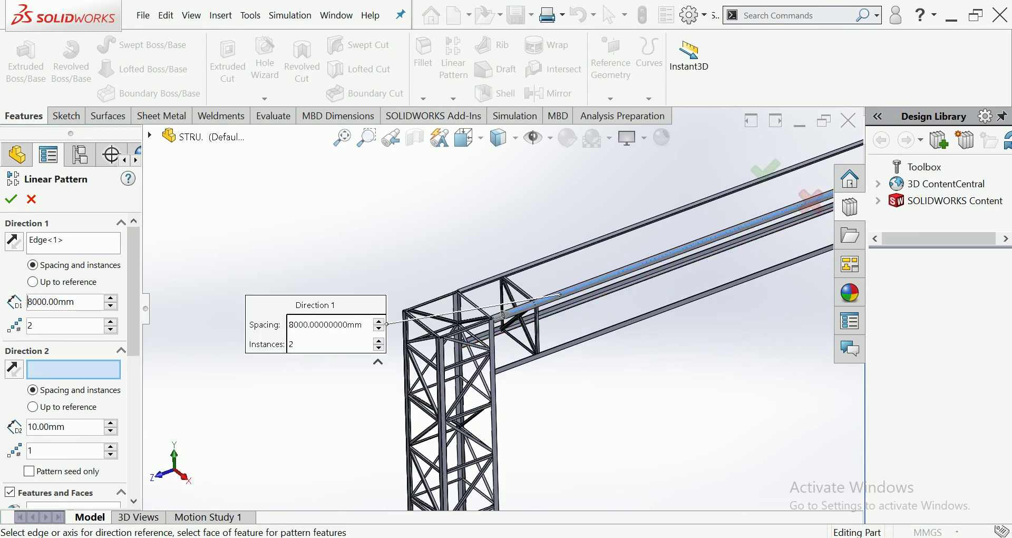
left_click(110, 322)
left_click(110, 322)
left_click(110, 322)
left_click(111, 322)
left_click(110, 322)
left_click(110, 322)
left_click(110, 322)
left_click(110, 322)
left_click(110, 322)
left_click(111, 322)
left_click(110, 323)
Set the pattern spacing to 1000 mm, replacing an initial 500 entry
left_click(63, 301)
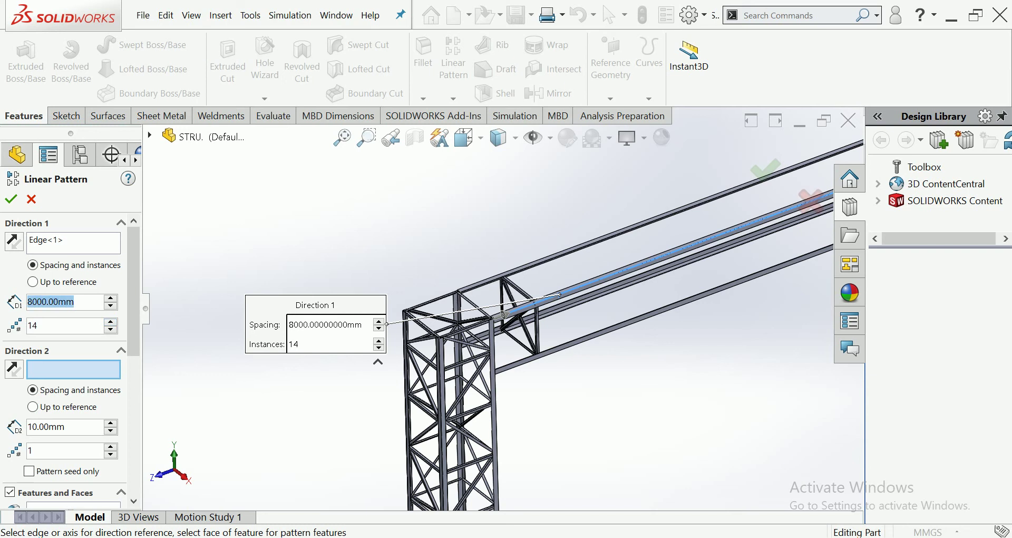
type("500")
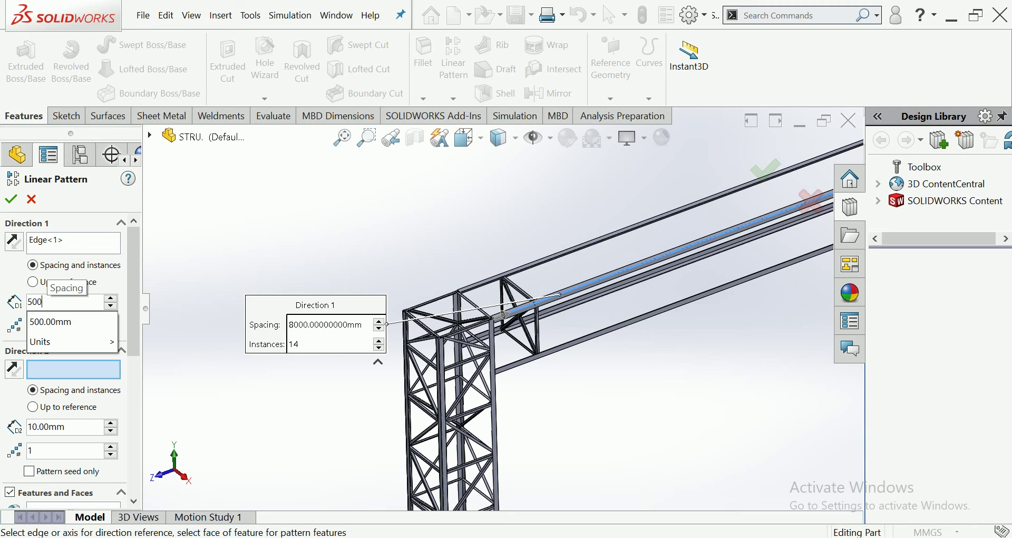
key("BackSpace")
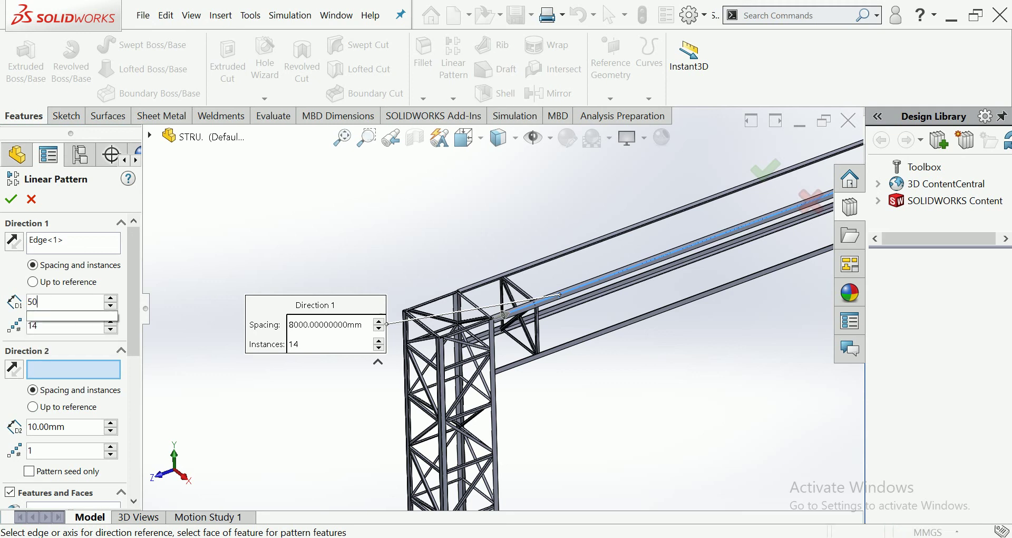
key("BackSpace")
key("BackSpace")
type("1000")
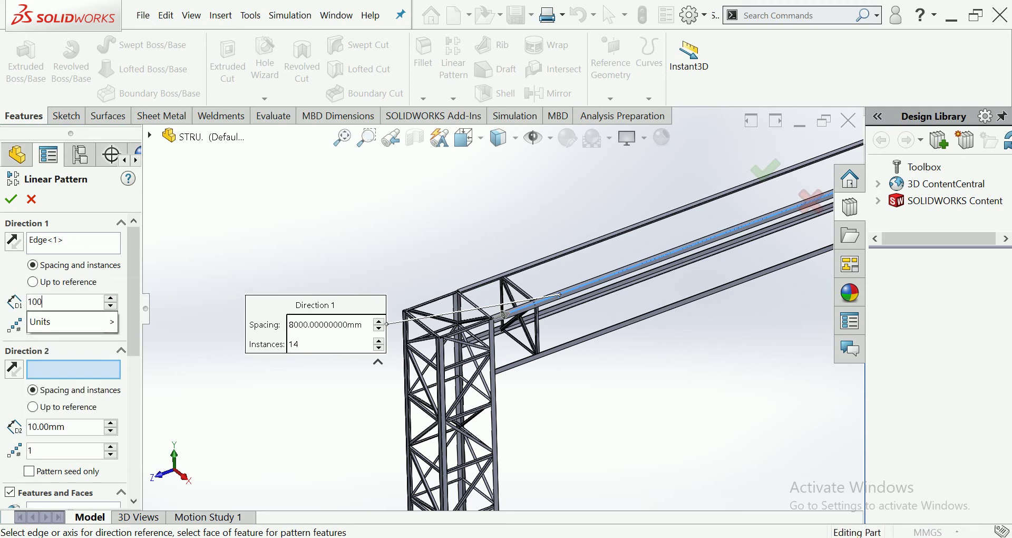
key("Return")
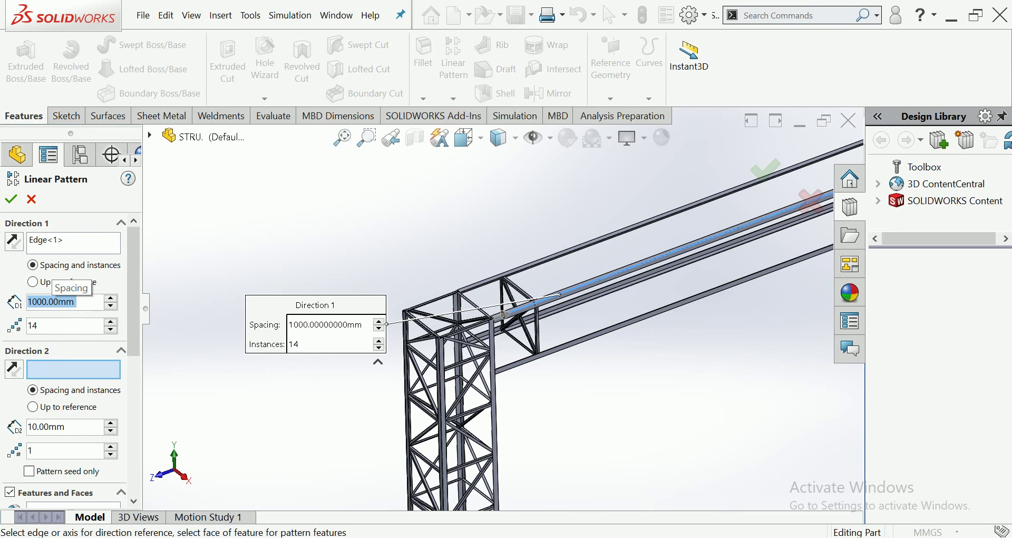
Switch to Bodies and select the vertical and diagonal brace members to pattern
scroll(71, 358, "down", 5)
scroll(71, 359, "down", 5)
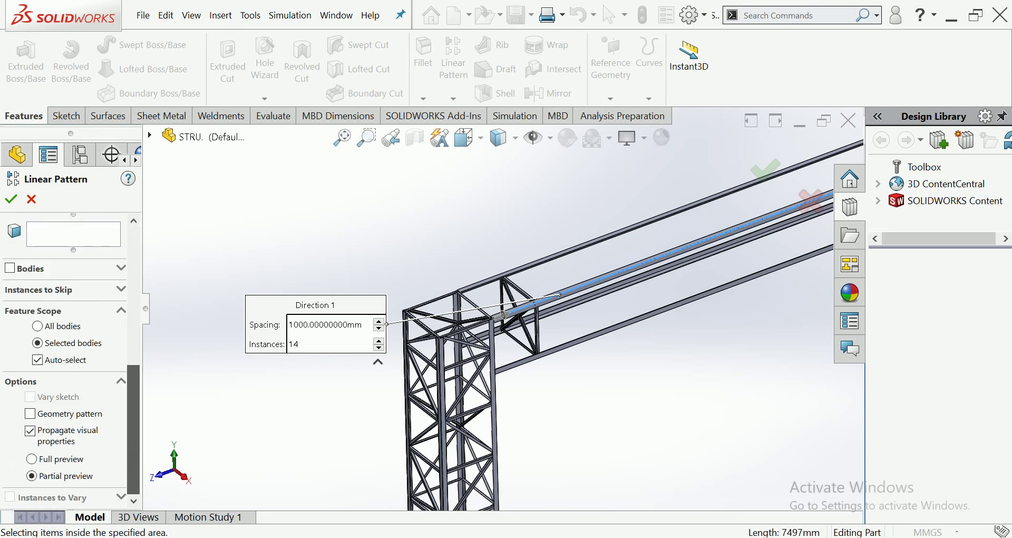
left_click(9, 268)
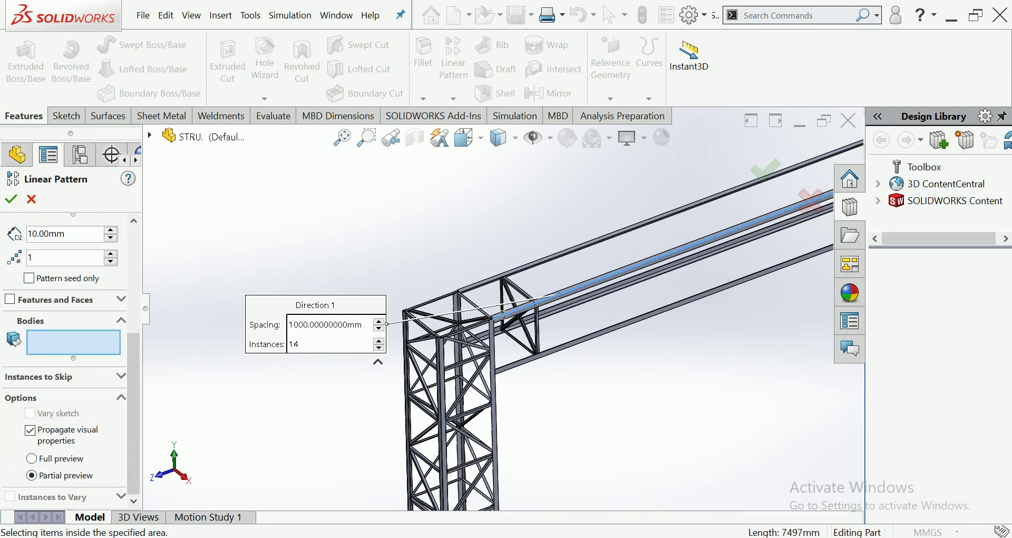
scroll(458, 327, "down", 1)
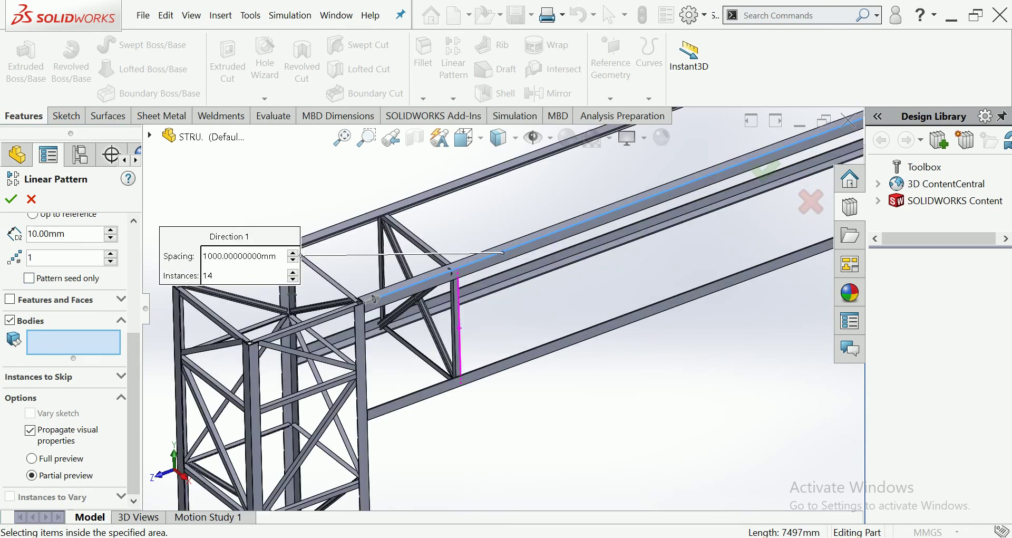
scroll(458, 327, "down", 1)
scroll(459, 327, "down", 2)
scroll(459, 327, "down", 1)
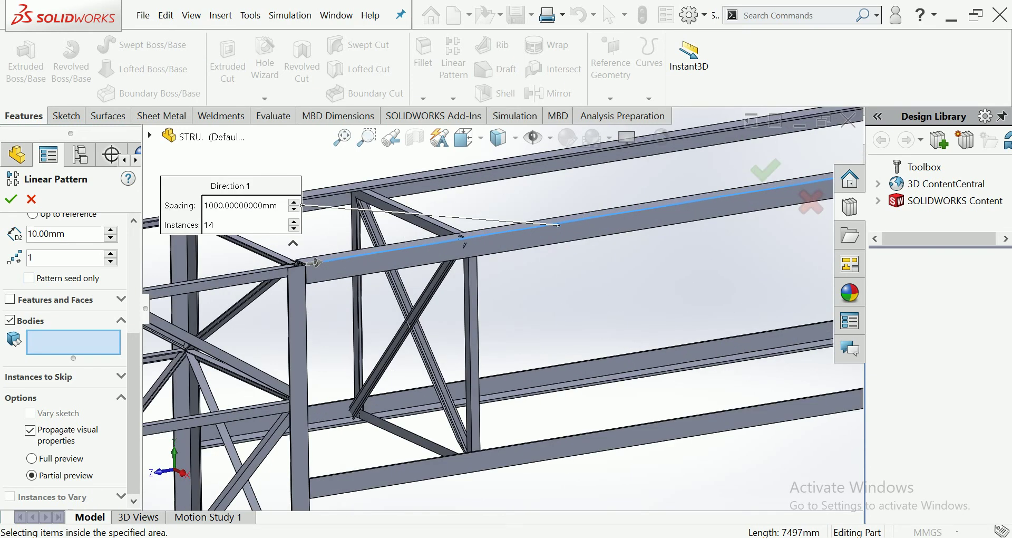
left_click(403, 335)
left_click(413, 316)
left_click(357, 316)
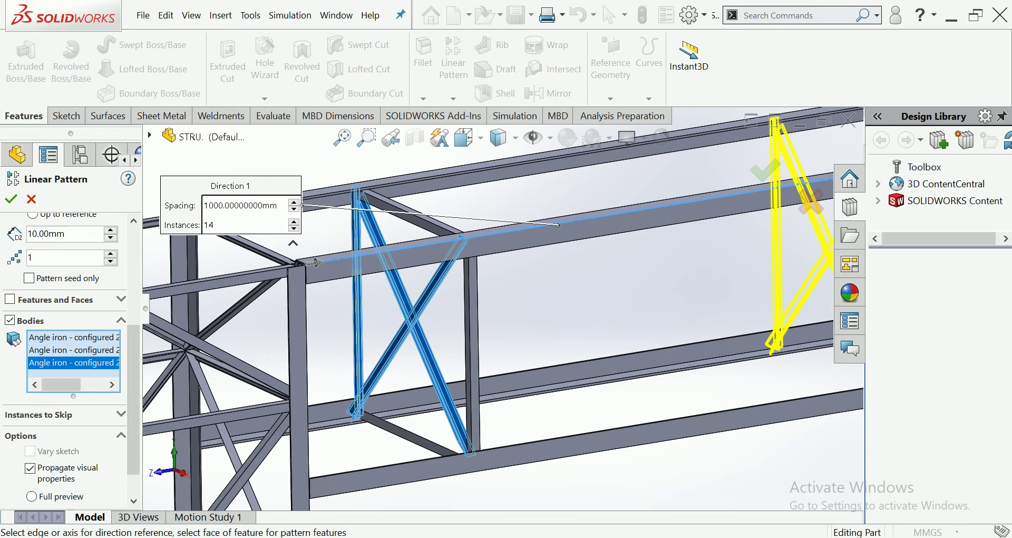
left_click(472, 347)
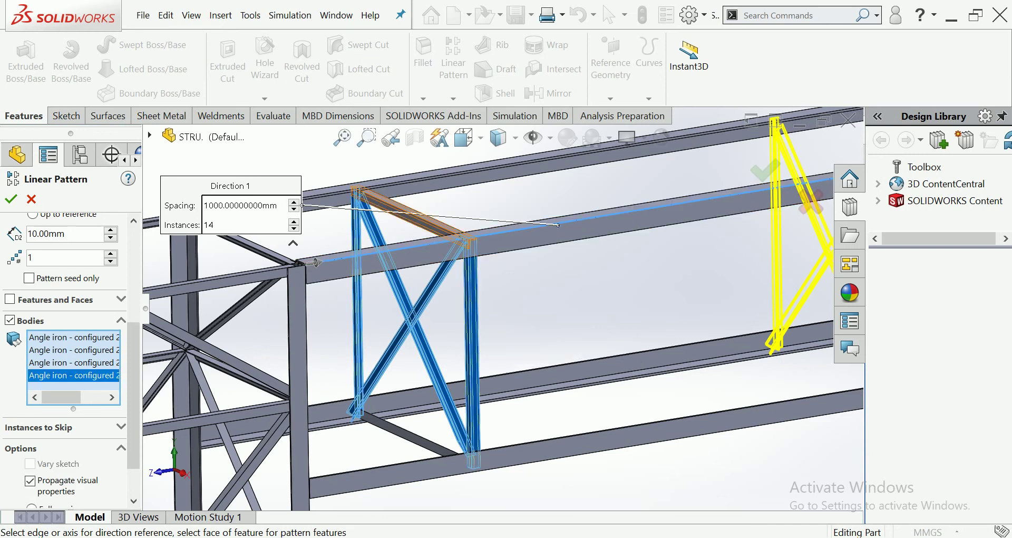
left_click(411, 212)
left_click(408, 432)
Reduce the spacing to 520 mm and confirm the linear pattern
scroll(551, 299, "up", 2)
scroll(551, 298, "up", 2)
scroll(552, 298, "up", 2)
middle_click_drag(552, 299, 474, 274)
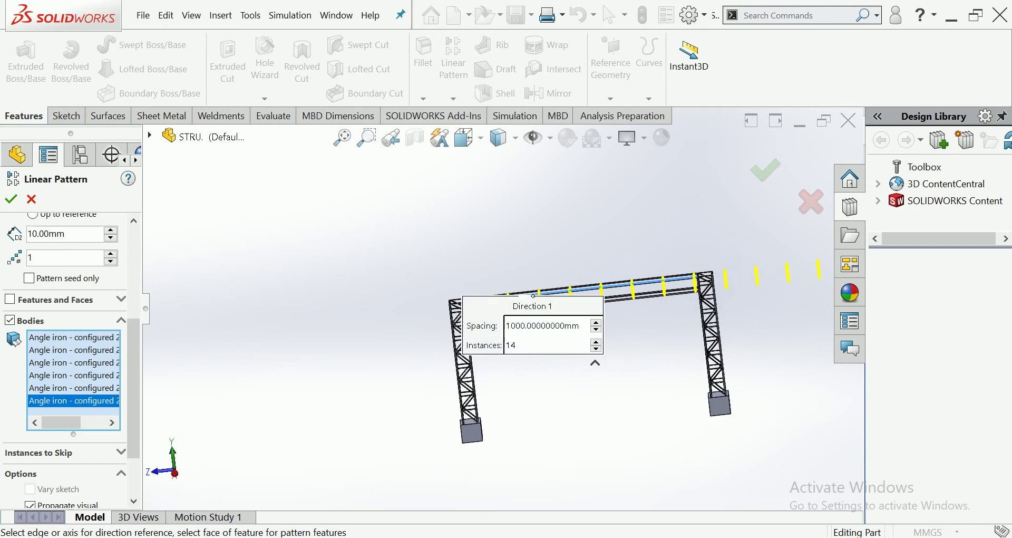
scroll(403, 252, "down", 2)
scroll(68, 316, "up", 4)
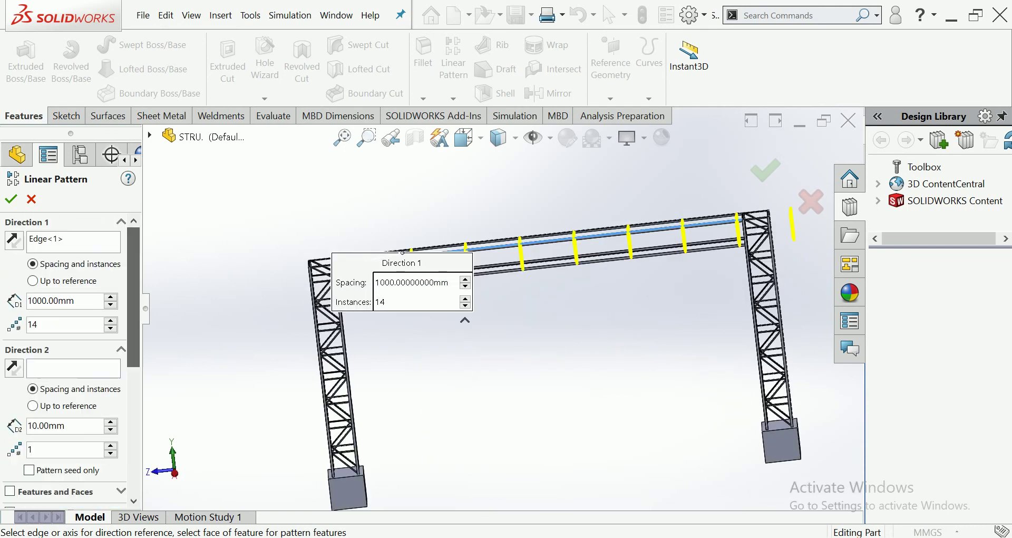
left_click(110, 305)
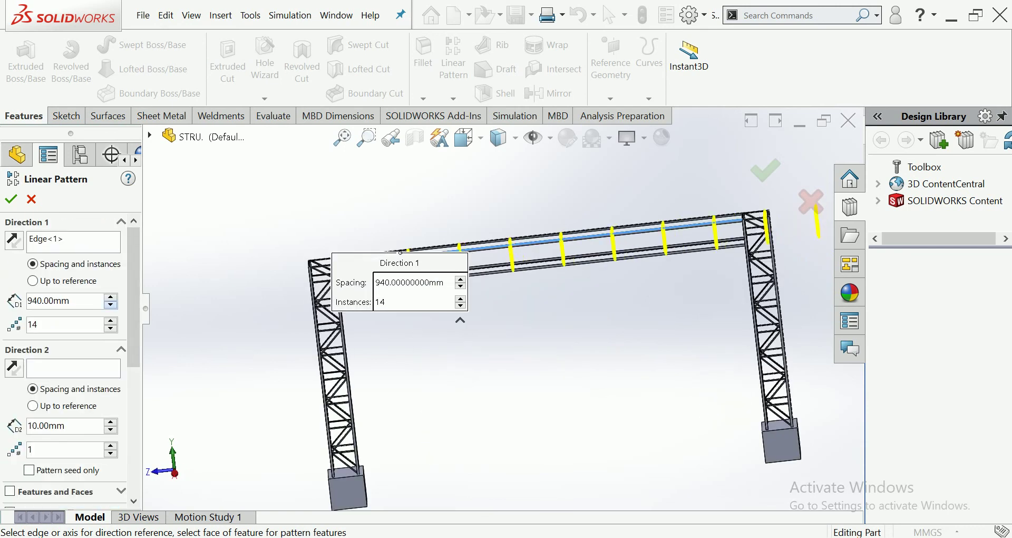
left_click(110, 305)
left_click(110, 304)
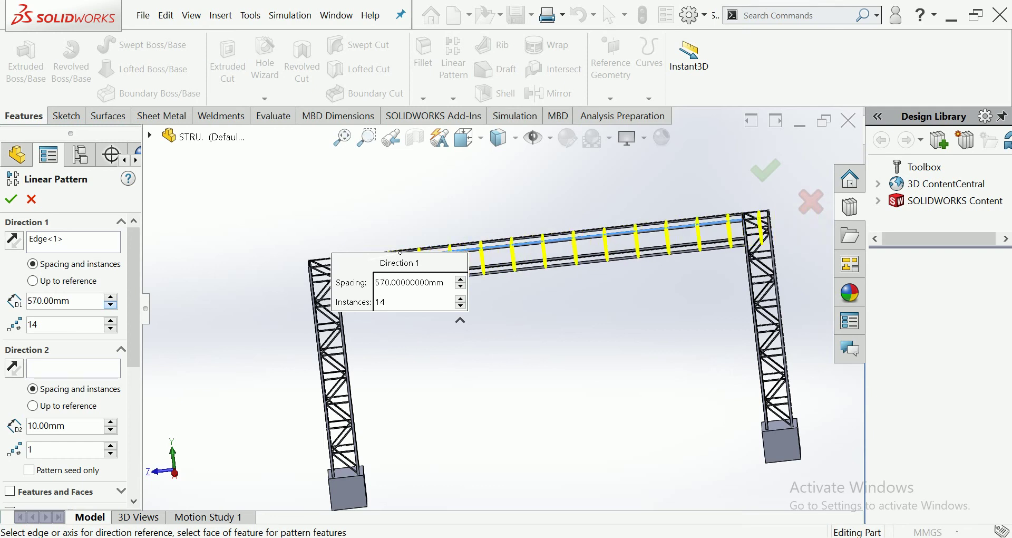
left_click(110, 305)
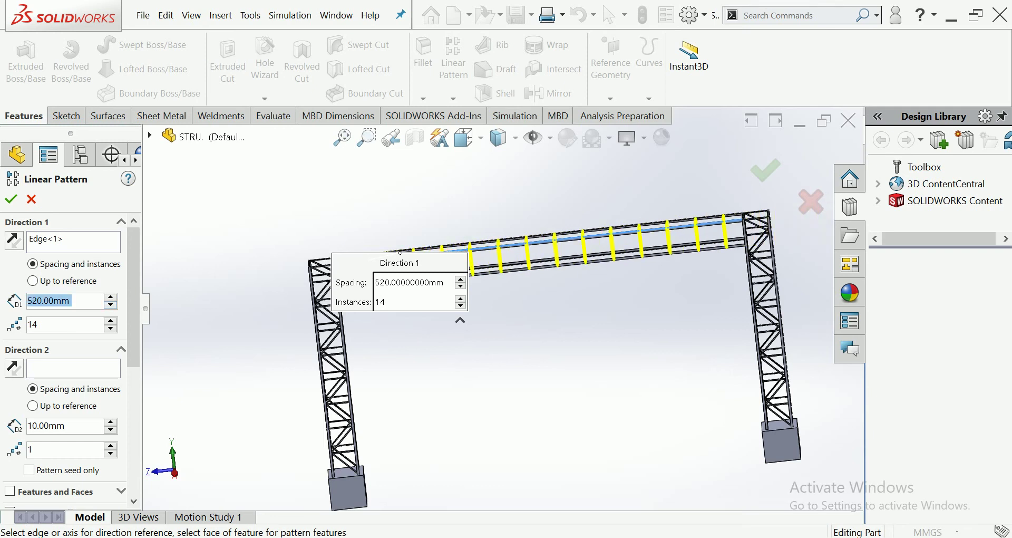
left_click_drag(400, 263, 351, 140)
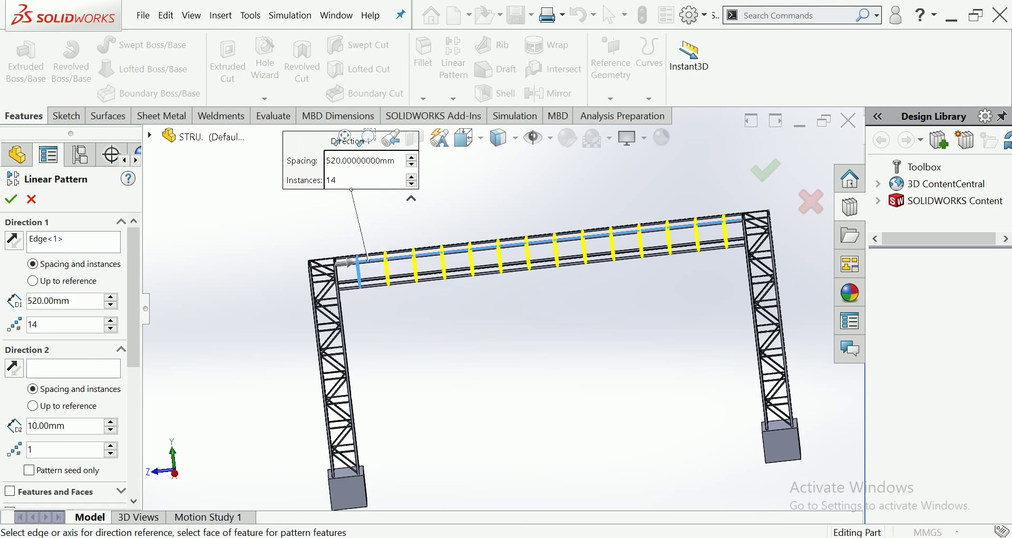
middle_click_drag(501, 343, 553, 342)
key("Return")
key("ctrl+4")
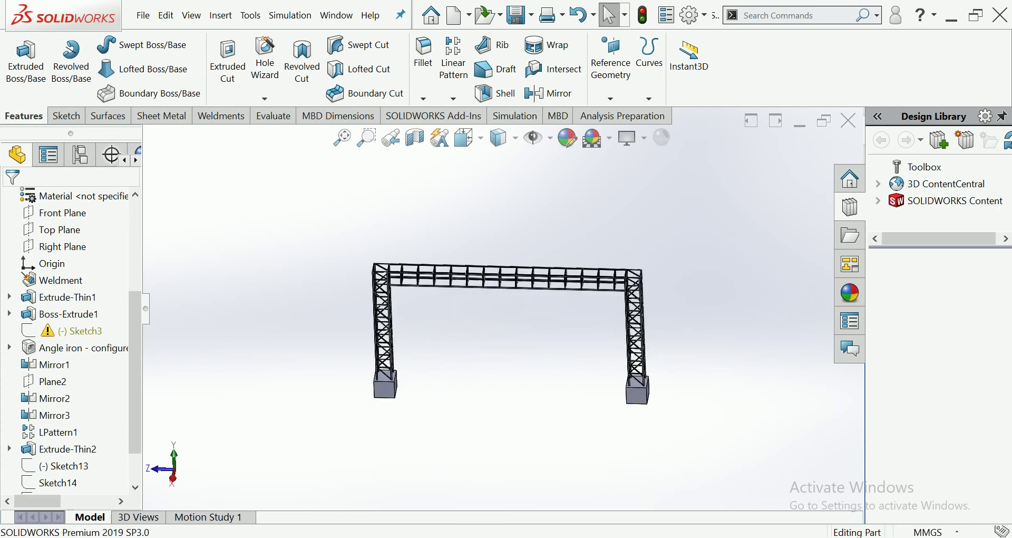
scroll(578, 326, "down", 2)
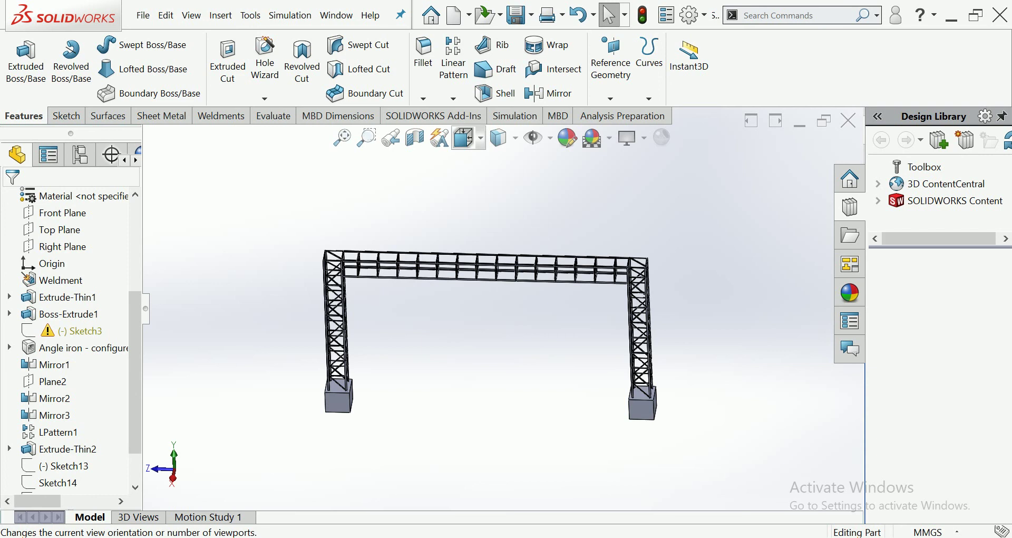
left_click(468, 138)
left_click(582, 162)
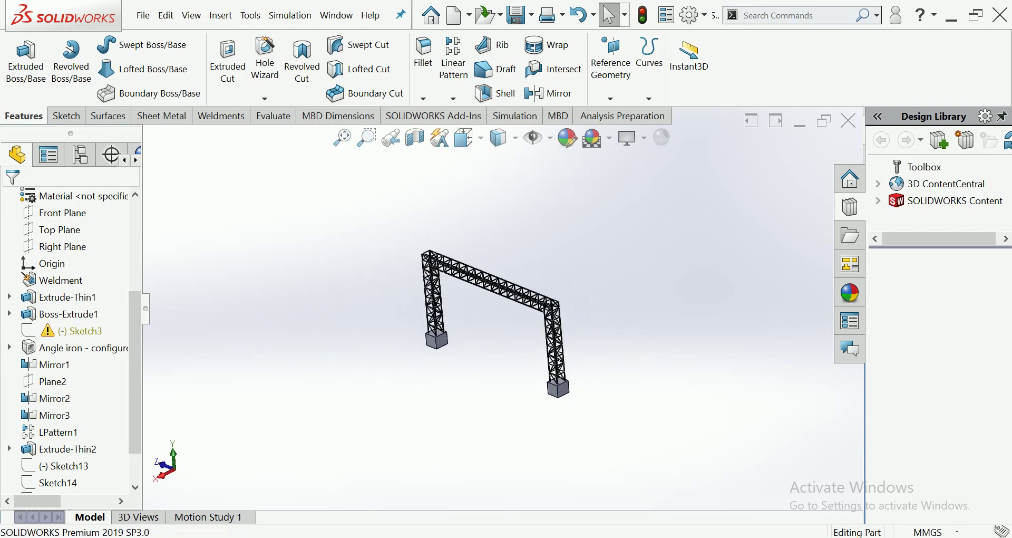
scroll(445, 335, "down", 3)
scroll(446, 335, "down", 1)
scroll(446, 335, "down", 2)
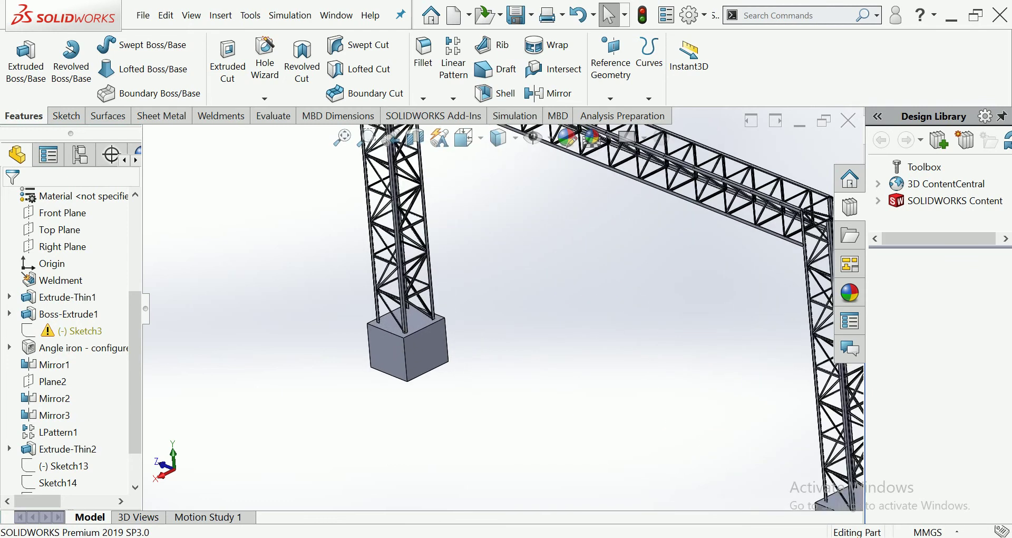
Create Plane4 referencing two faces of the left base block
left_click(610, 64)
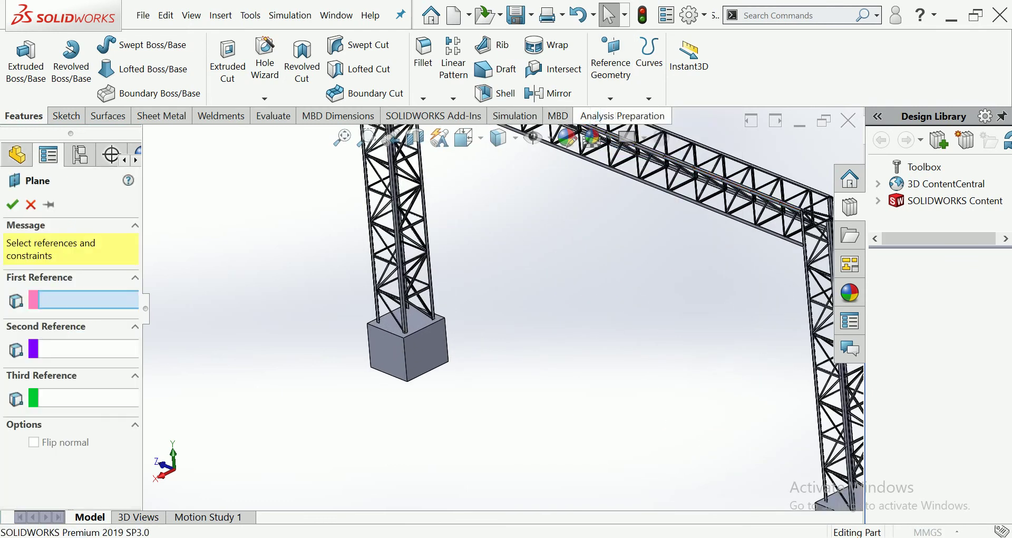
left_click(437, 366)
mouse_move(437, 367)
middle_mouse_down()
mouse_move(474, 421)
mouse_move(453, 316)
mouse_move(438, 337)
mouse_move(474, 324)
middle_mouse_up()
left_click(459, 308)
key("Return")
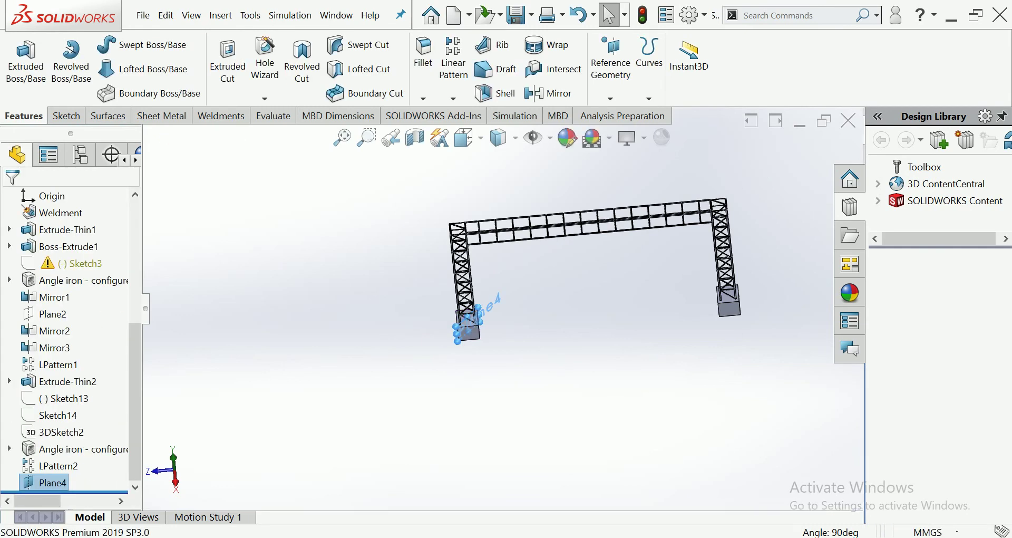
Change the view orientation to Front, then to Right
key("space")
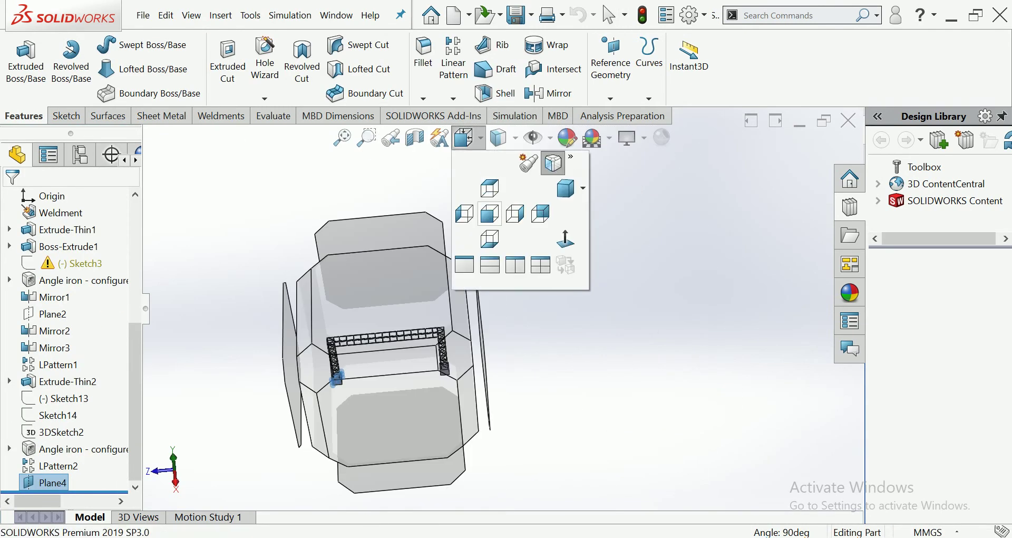
left_click(490, 212)
left_click(464, 138)
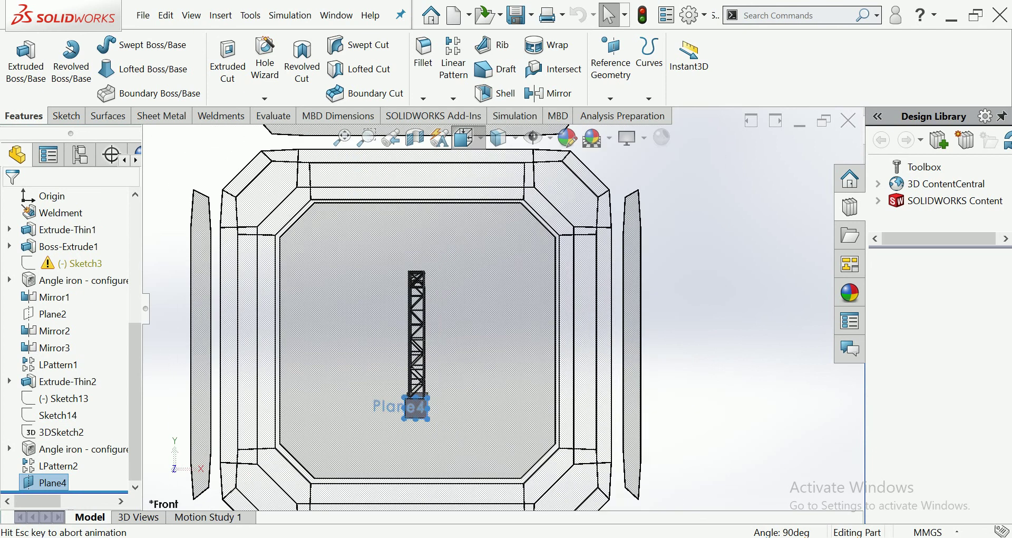
left_click(515, 212)
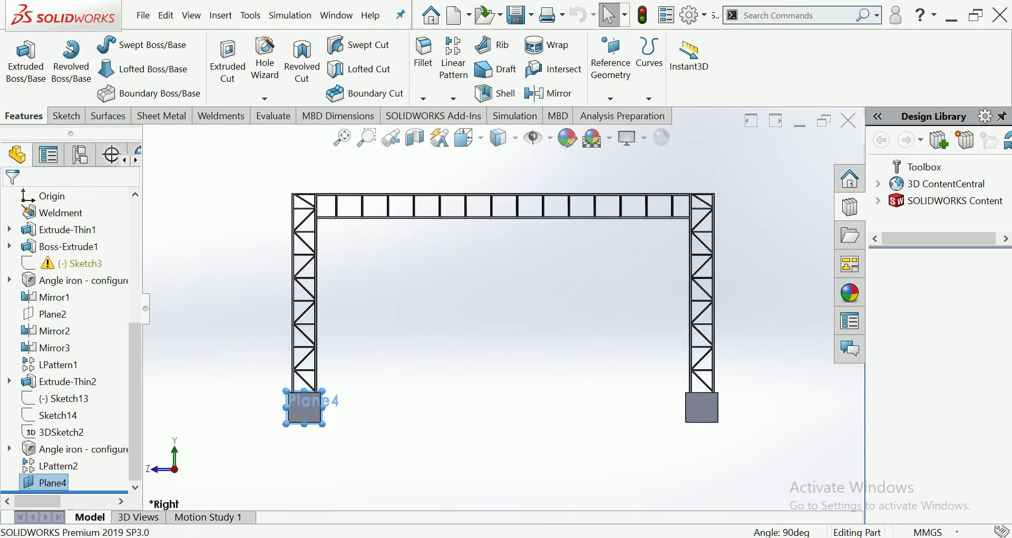
left_click(548, 93)
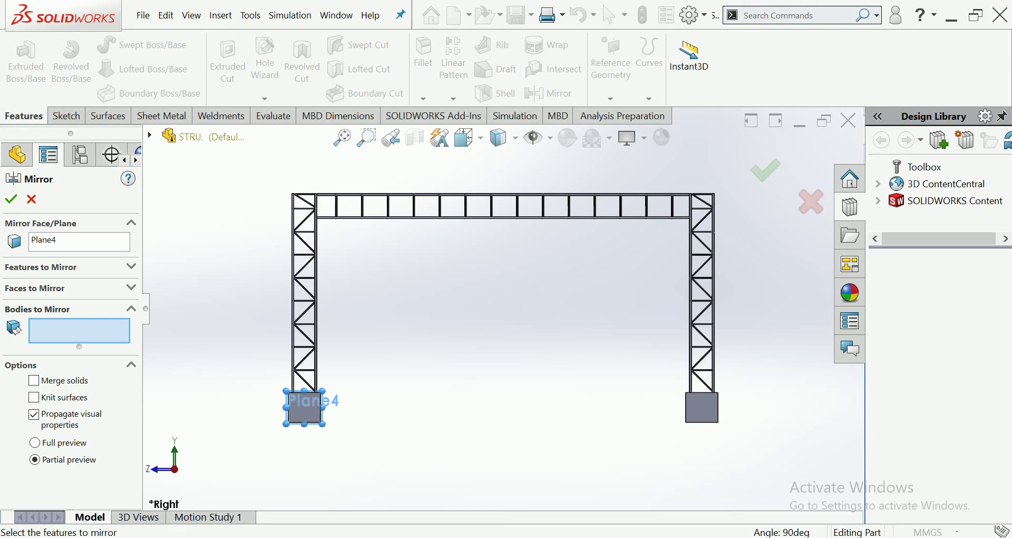
Window-select the gantry's truss bodies to mirror across Plane4
scroll(503, 308, "up", 2)
mouse_move(717, 165)
left_mouse_down()
mouse_move(392, 428)
mouse_move(356, 435)
left_mouse_up()
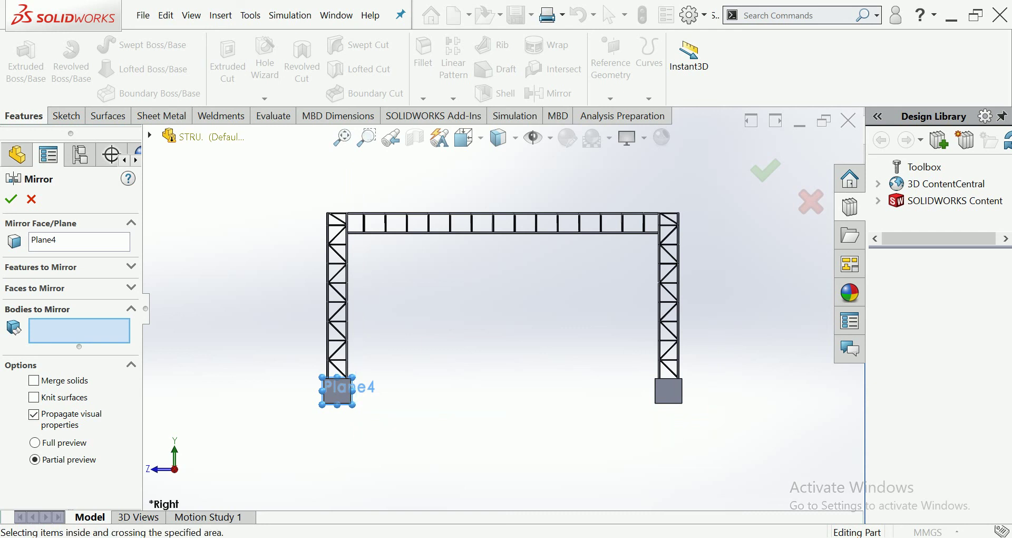
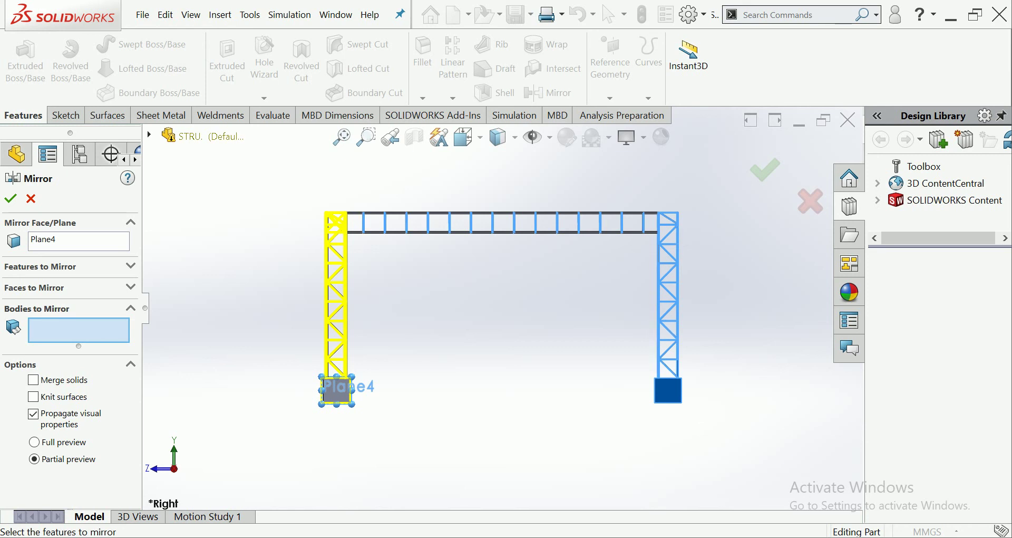
Select all truss bodies with Ctrl+A and mirror them across Plane4 into a second frame
key("ctrl+a")
key("Left")
key("Left")
key("Left")
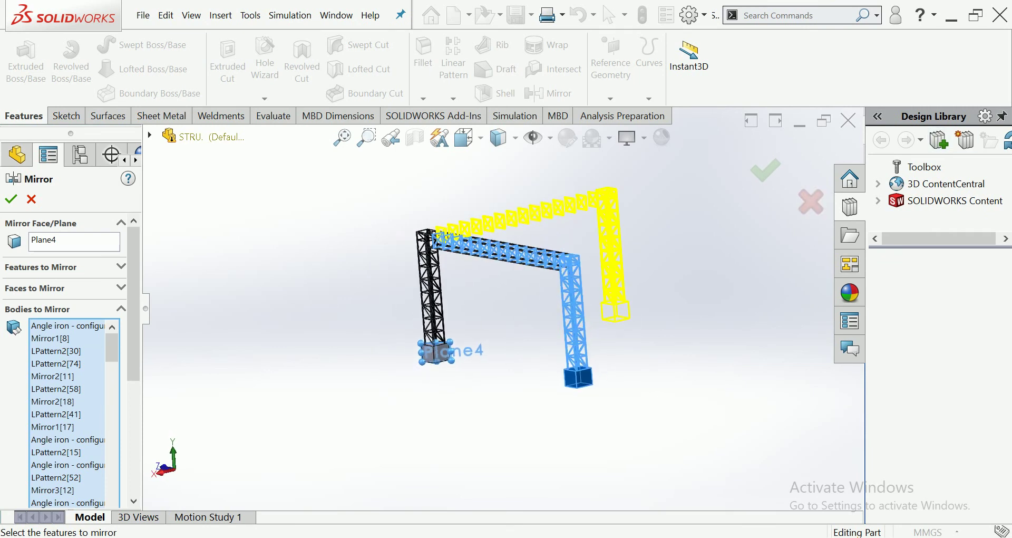
key("f")
scroll(498, 307, "down", 2)
scroll(499, 307, "down", 2)
scroll(499, 307, "down", 3)
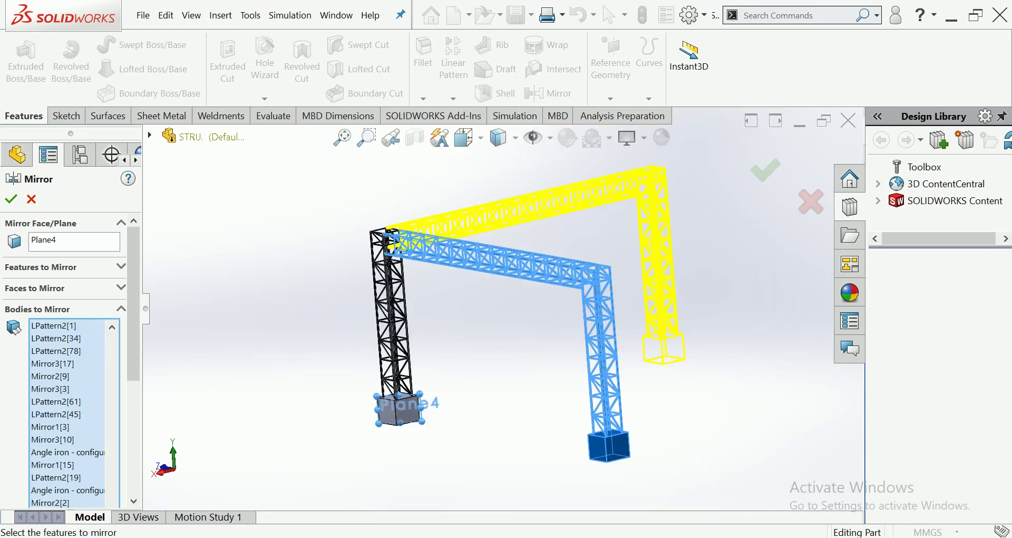
scroll(500, 309, "up", 5)
scroll(400, 184, "down", 1)
scroll(401, 184, "down", 2)
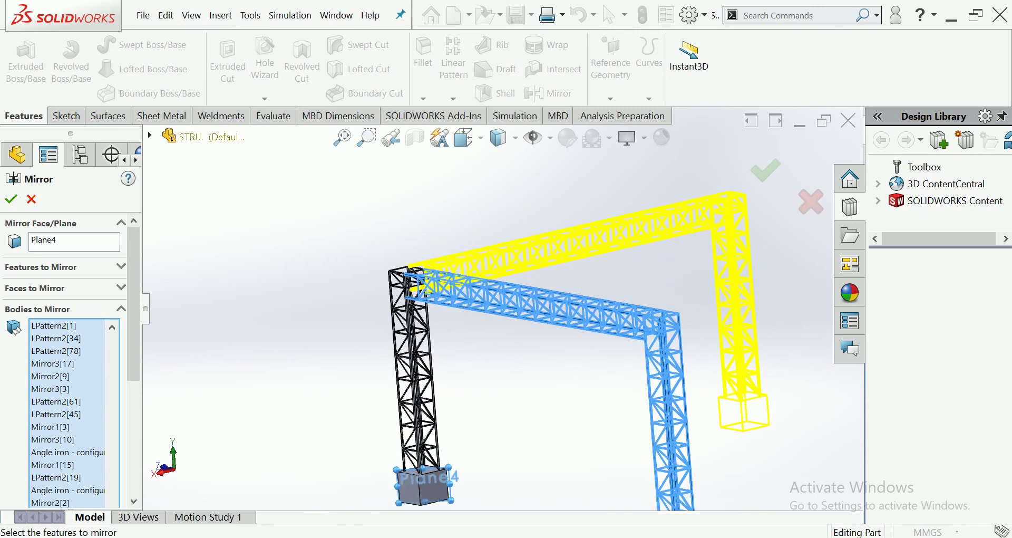
left_click(11, 199)
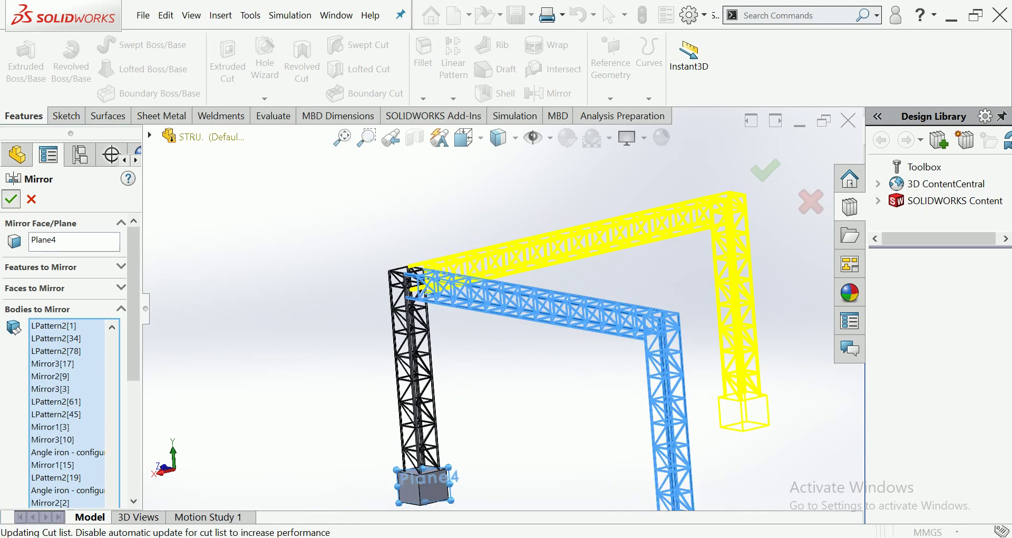
scroll(527, 343, "up", 3)
mouse_move(527, 343)
middle_mouse_down()
mouse_move(558, 338)
mouse_move(527, 343)
middle_mouse_up()
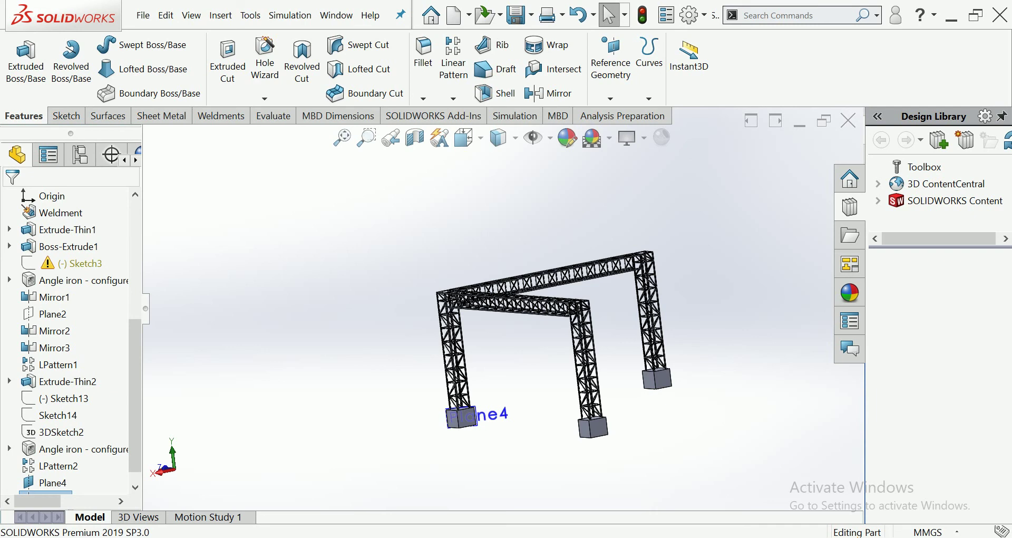
middle_click_drag(528, 343, 596, 344)
Create Plane5 midway between two opposite faces of a footing block
scroll(710, 338, "down", 3)
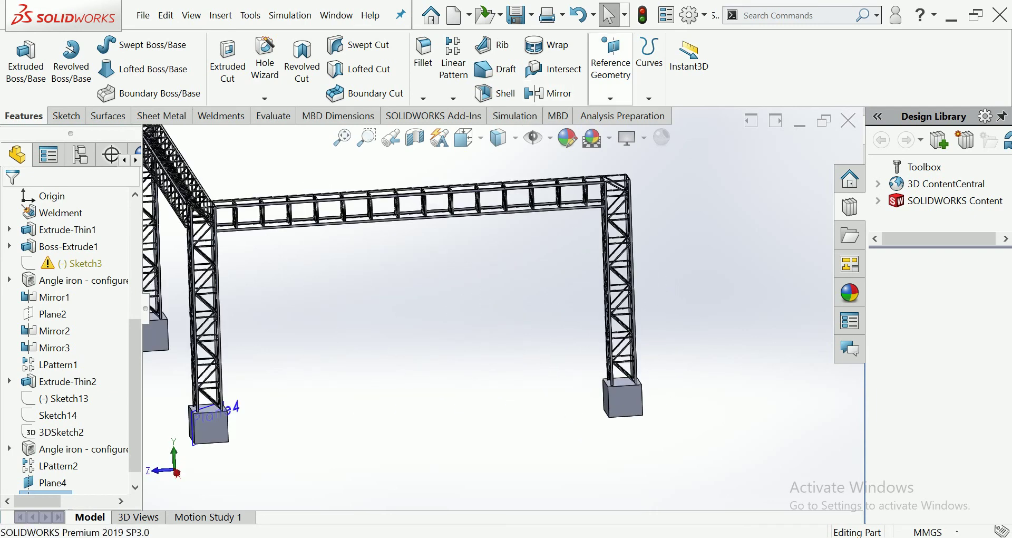
left_click(610, 99)
left_click(626, 116)
scroll(589, 405, "down", 5)
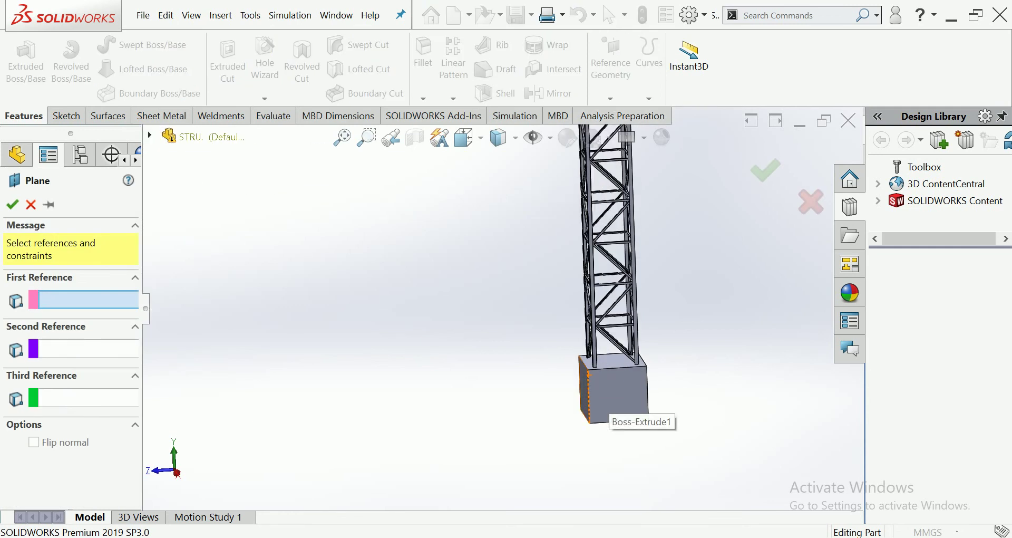
left_click(589, 375)
scroll(589, 374, "up", 3)
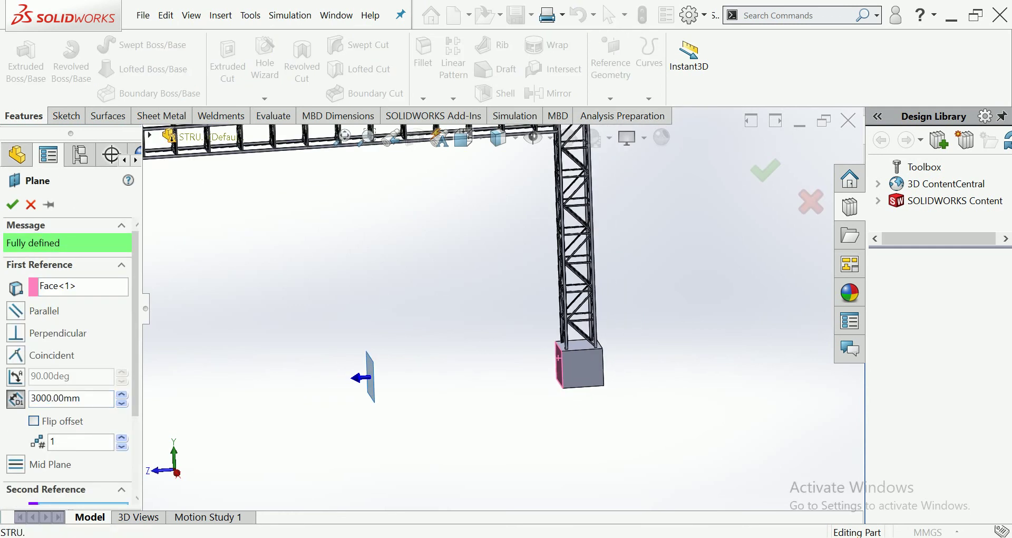
mouse_move(588, 375)
middle_mouse_down()
mouse_move(589, 352)
mouse_move(620, 336)
middle_mouse_up()
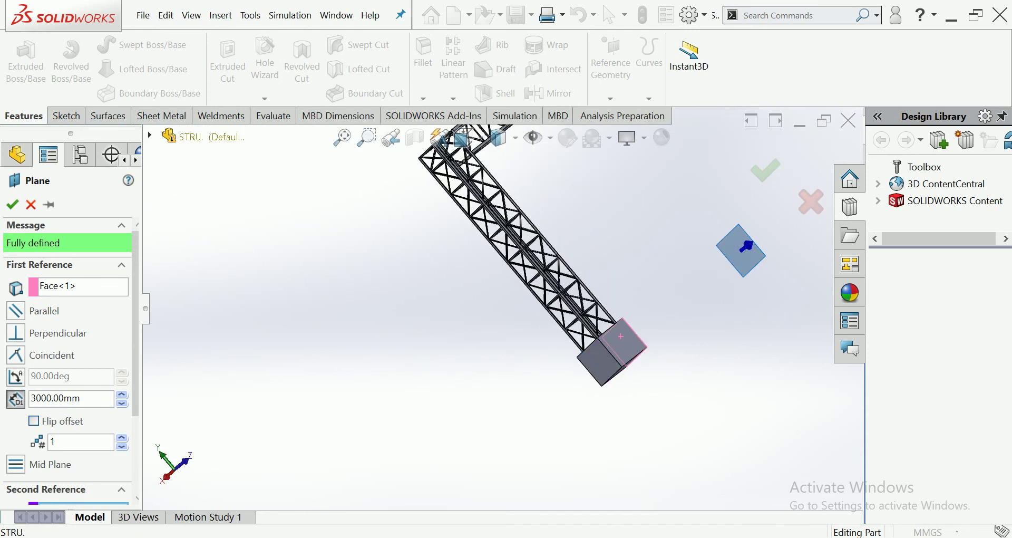
left_click(614, 351)
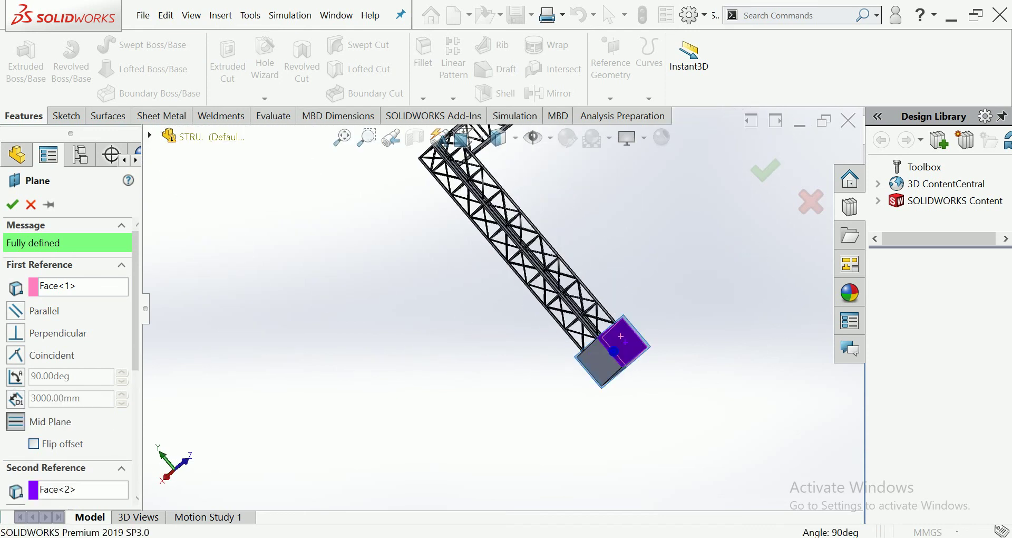
scroll(614, 351, "up", 3)
middle_click_drag(614, 351, 527, 340)
scroll(527, 340, "down", 3)
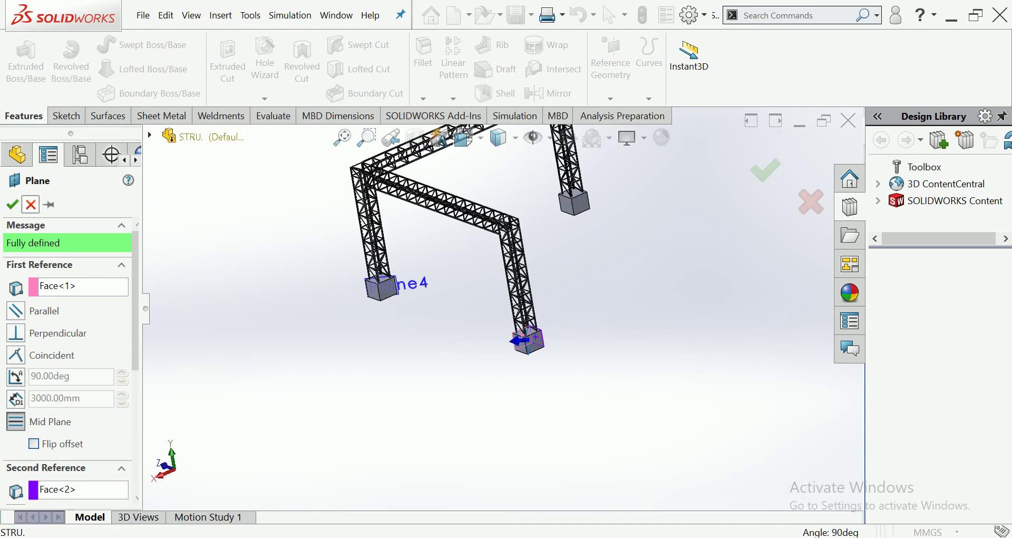
key("Return")
Rotate the model in quarter turns to inspect Plane5 from an isometric view
mouse_move(524, 337)
middle_mouse_down()
mouse_move(551, 280)
mouse_move(635, 306)
mouse_move(590, 316)
middle_mouse_up()
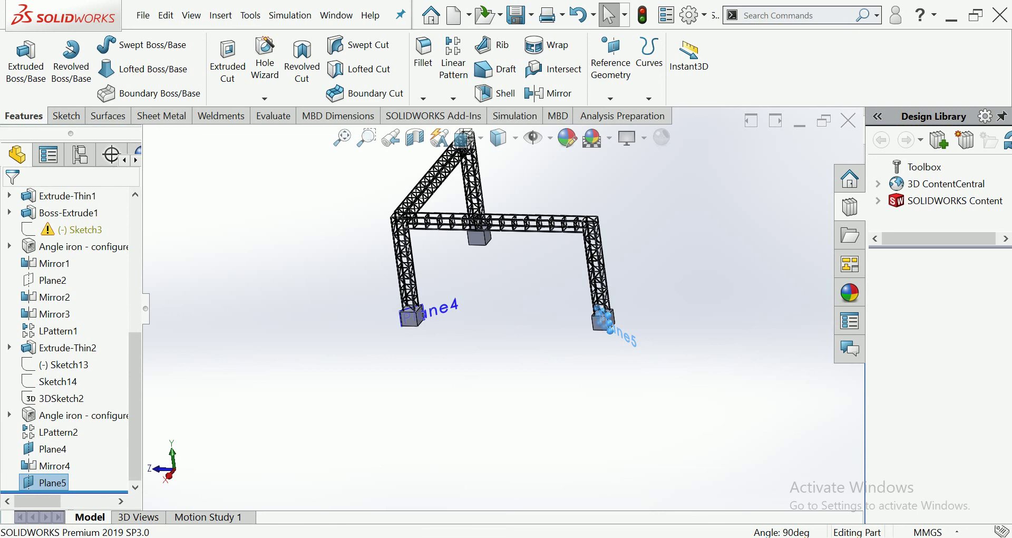
left_click_drag(625, 188, 575, 285)
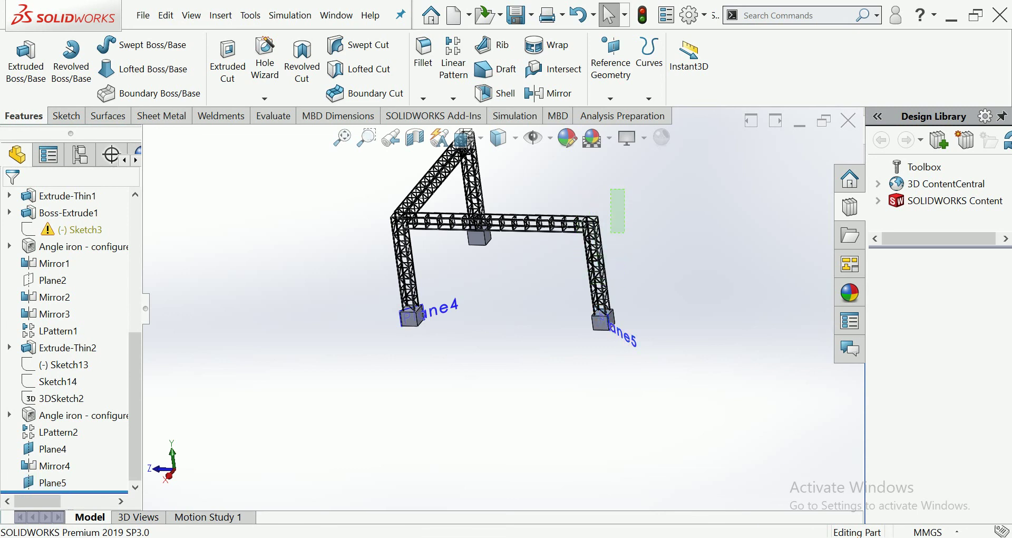
left_click_drag(575, 285, 624, 190)
key("Left")
key("Left")
key("Left")
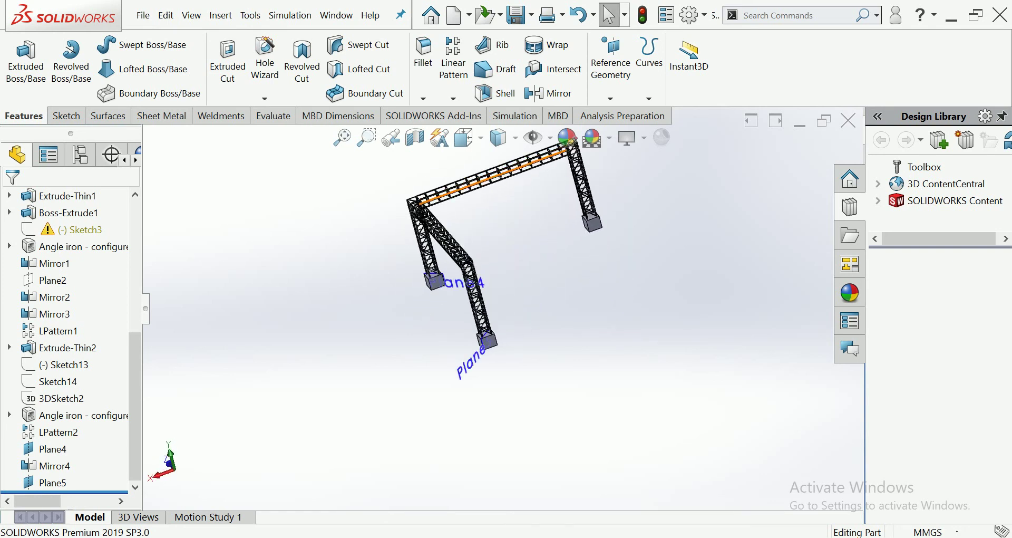
key("Left")
key("Left")
key("Left")
key("Left")
key("Left")
key("Left")
key("Left")
key("Left")
key("Left")
key("Left")
key("Left")
key("Left")
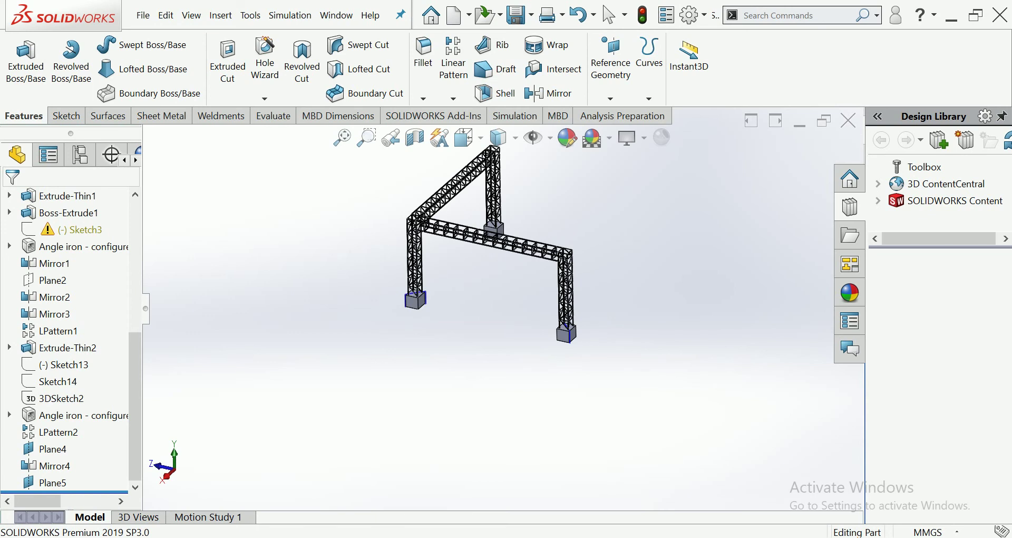
key("Left")
key("Left")
key("Left")
key("Left")
key("Left")
key("Left")
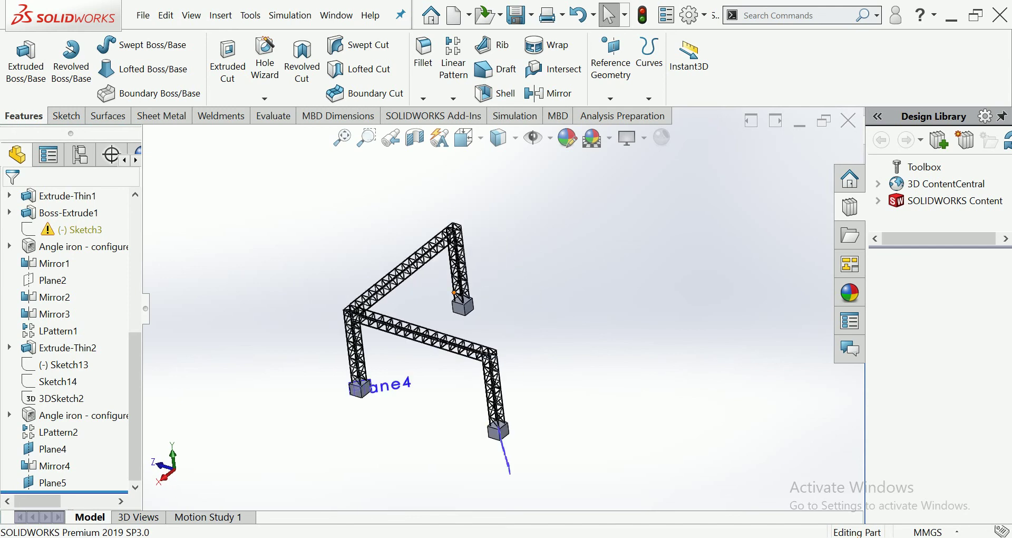
Create Plane6 midway between facing sides of two footing blocks 7350mm apart
left_click(610, 58)
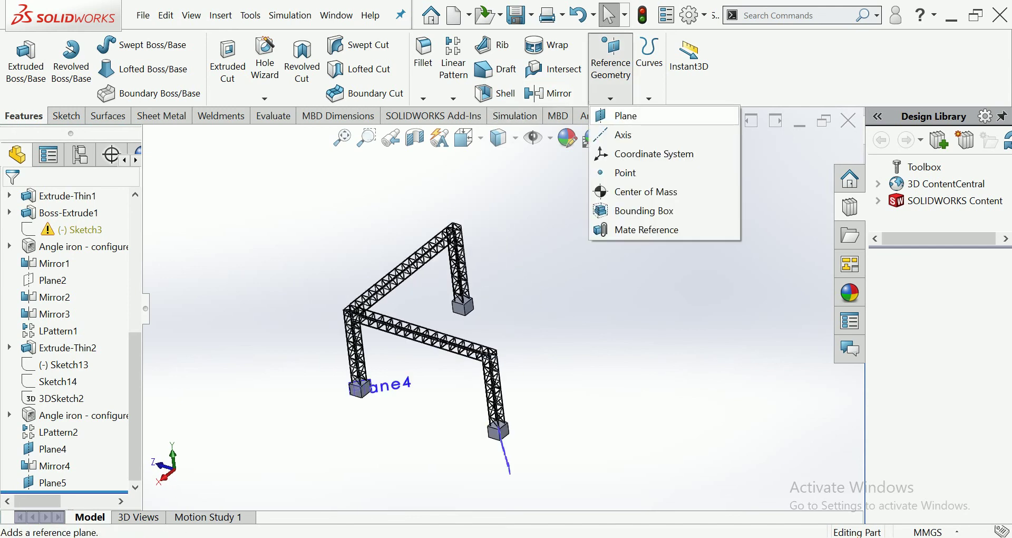
left_click(627, 116)
scroll(359, 392, "down", 3)
scroll(369, 385, "down", 3)
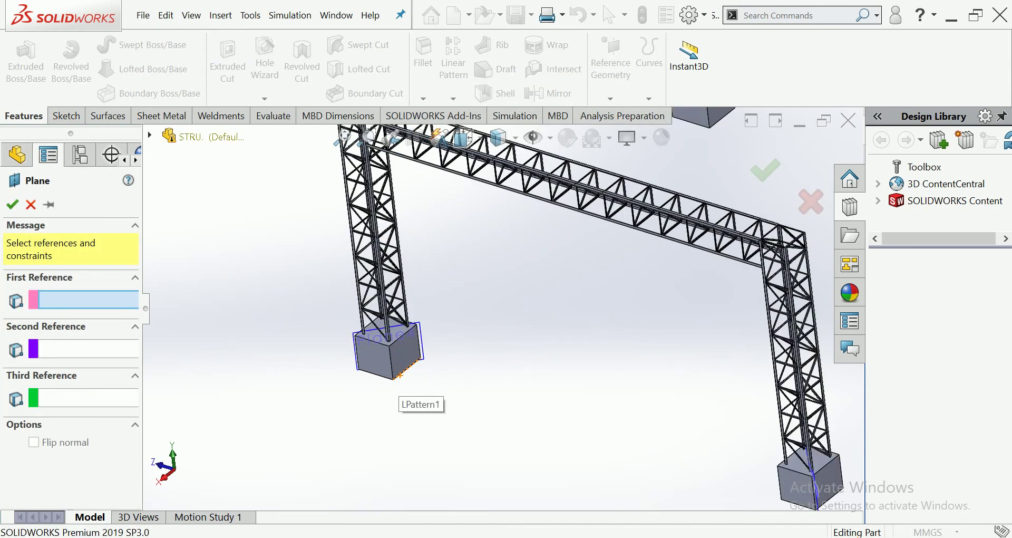
left_click(406, 353)
scroll(406, 353, "up", 3)
scroll(448, 338, "up", 2)
middle_click_drag(474, 317, 527, 316)
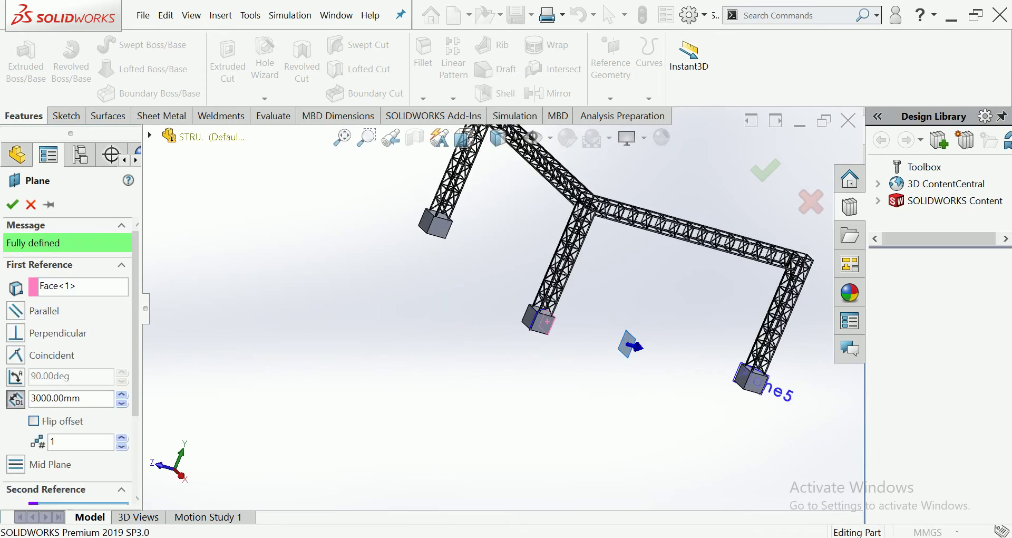
left_click(749, 377)
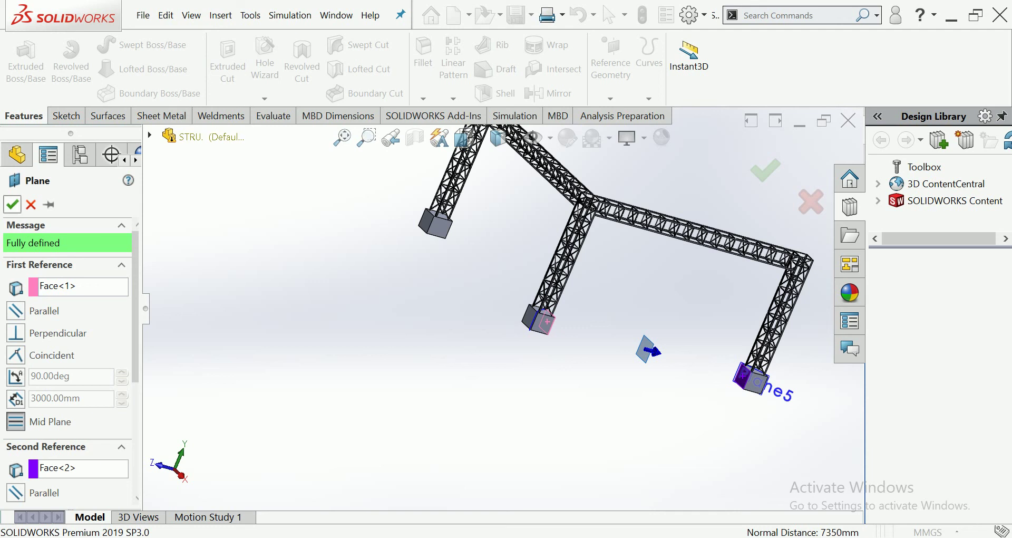
key("Return")
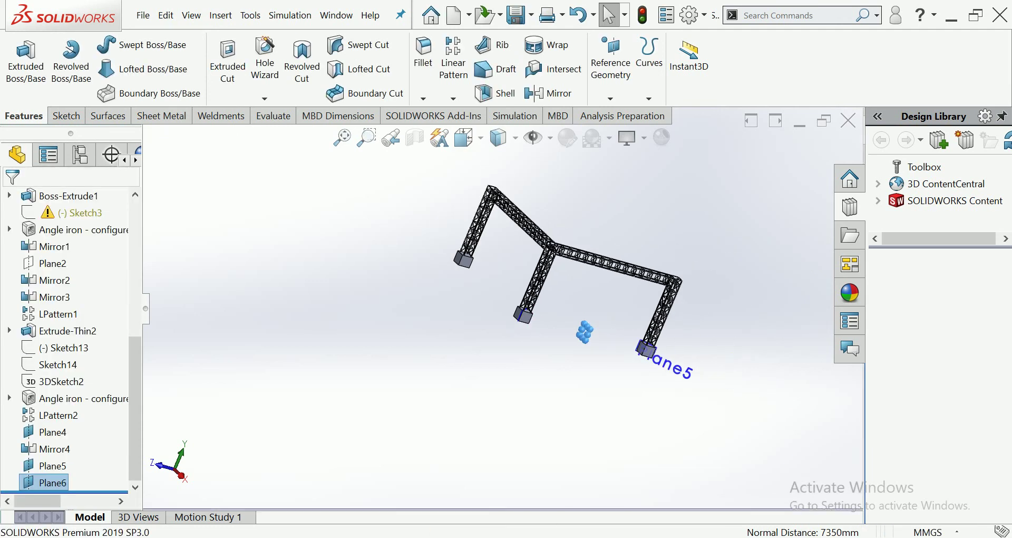
Switch to Front, then isometric view, and rotate the model to check Plane6
middle_click_drag(527, 290, 590, 287)
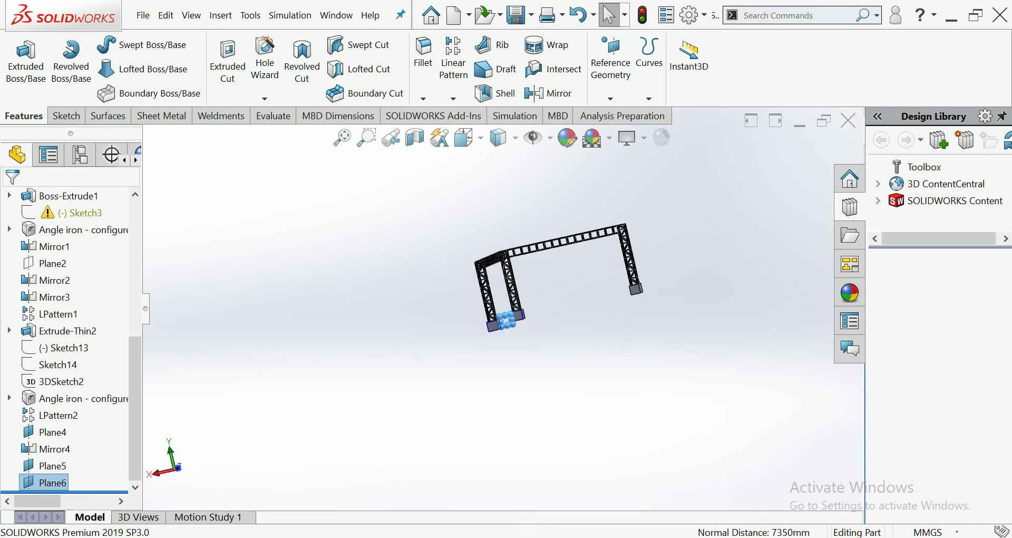
left_click(468, 138)
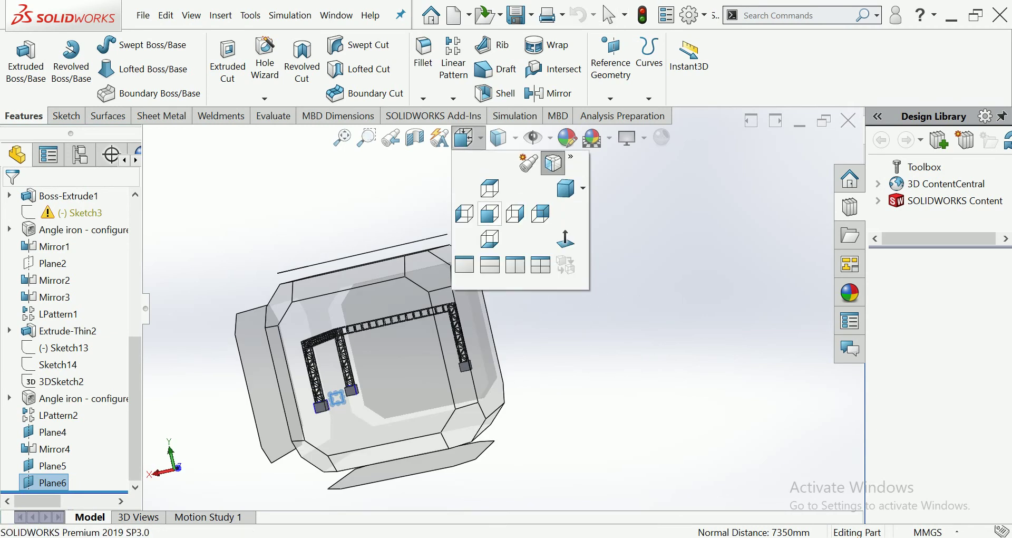
left_click(527, 163)
key("ctrl+7")
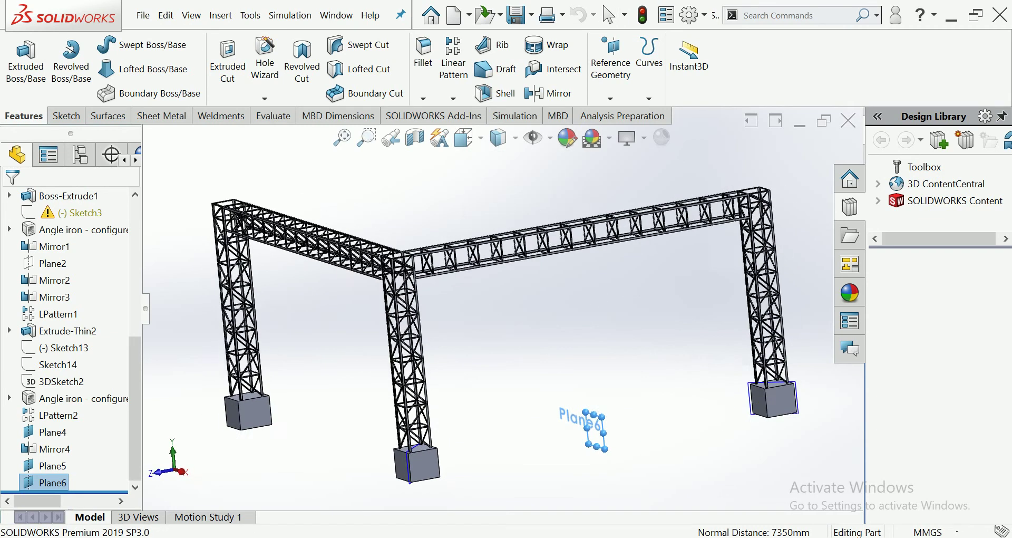
key("Left")
key("Left")
key("Left")
key("Left")
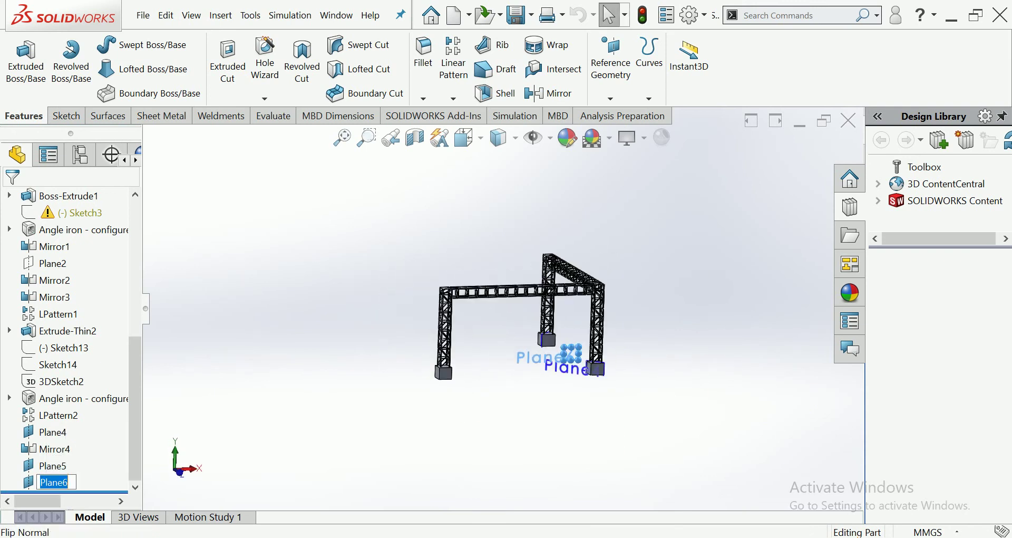
key("Left")
key("Left")
key("Left")
key("Left")
key("Left")
key("Left")
key("Left")
key("Left")
key("Left")
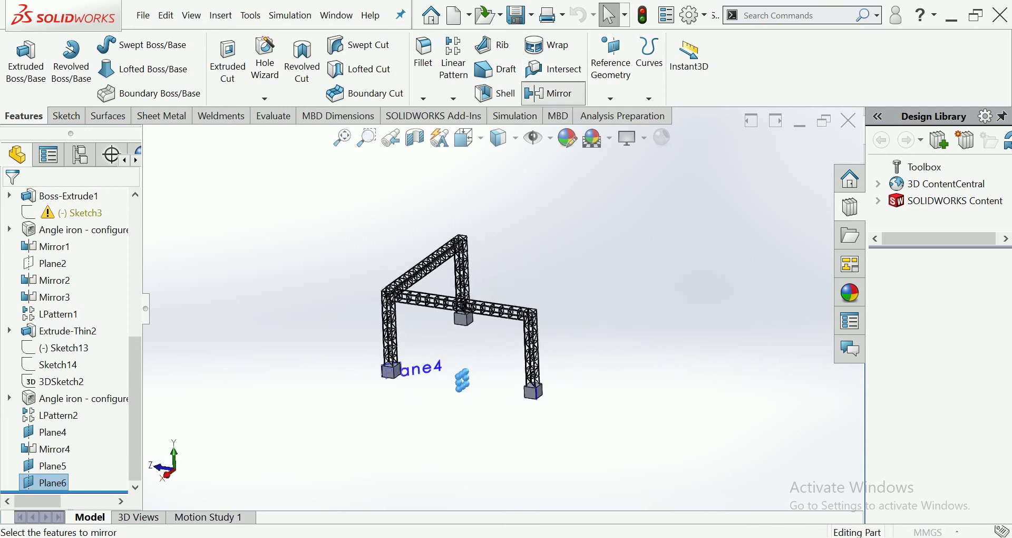
Start a Mirror across Plane6 and box-select the truss beam bodies
left_click(548, 93)
key("Left")
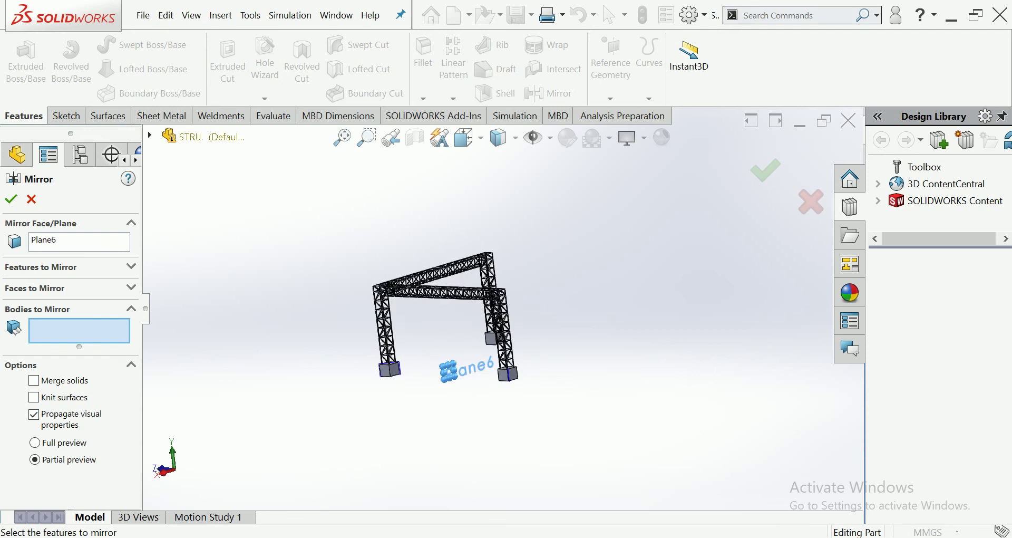
key("Left")
key("Left")
key("Left")
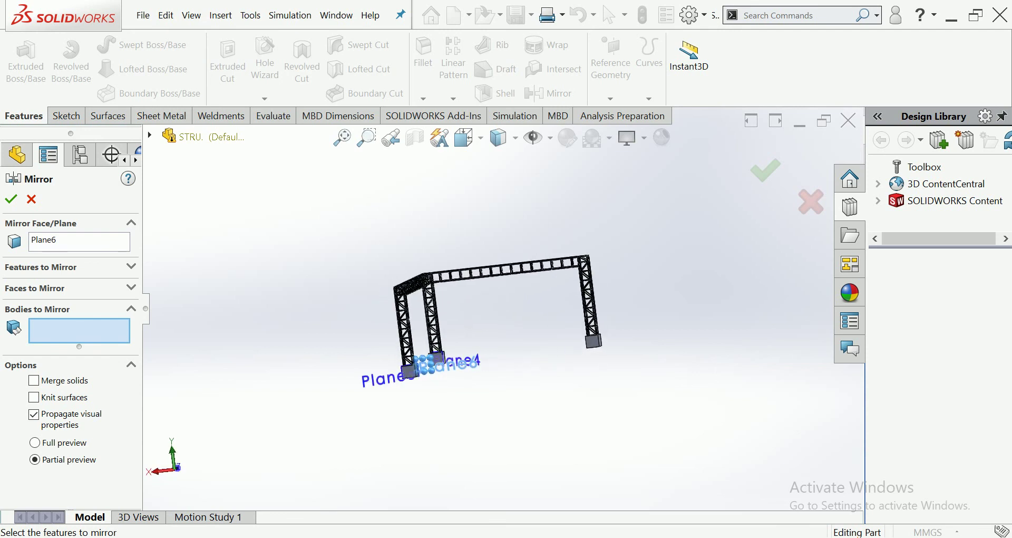
left_click_drag(653, 214, 457, 363)
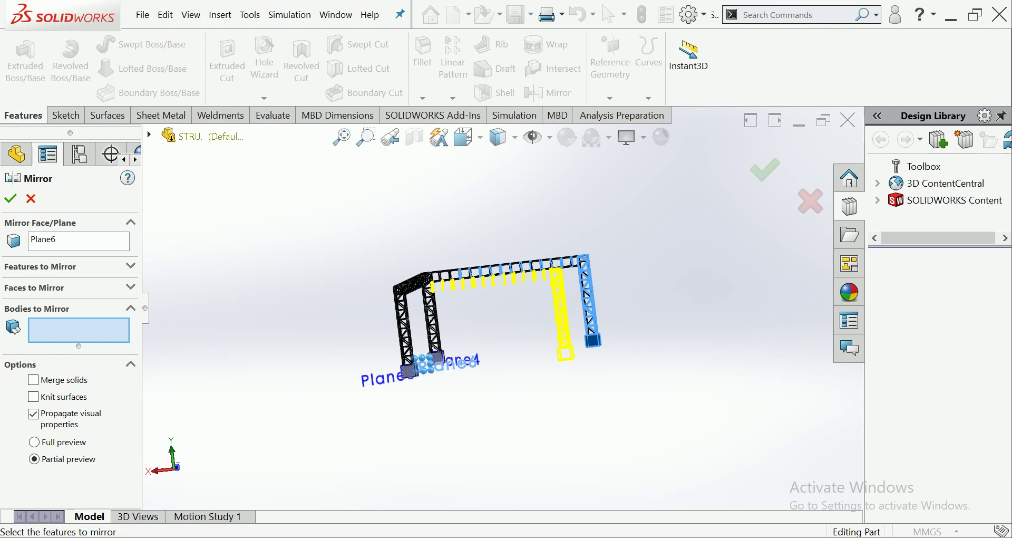
scroll(448, 316, "down", 5)
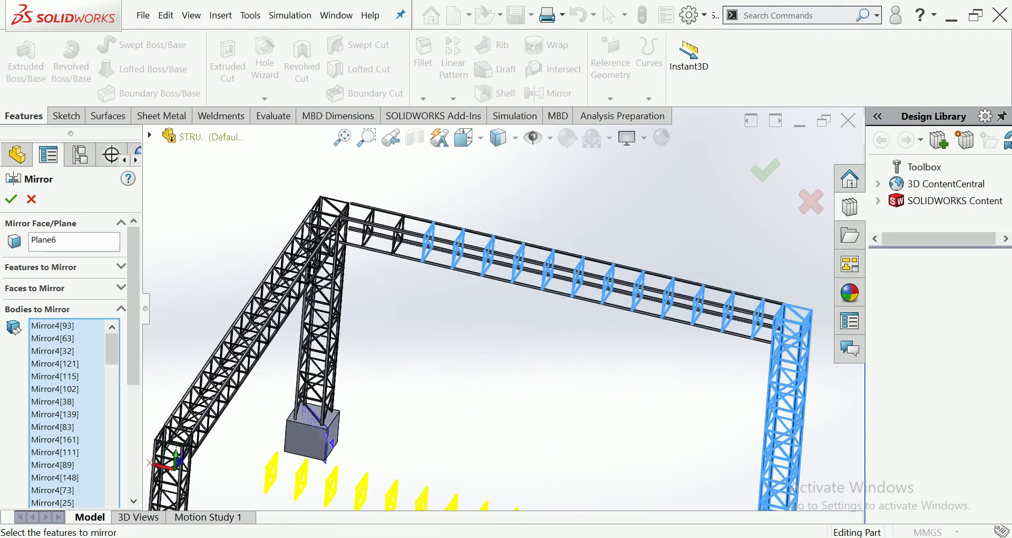
scroll(380, 232, "down", 3)
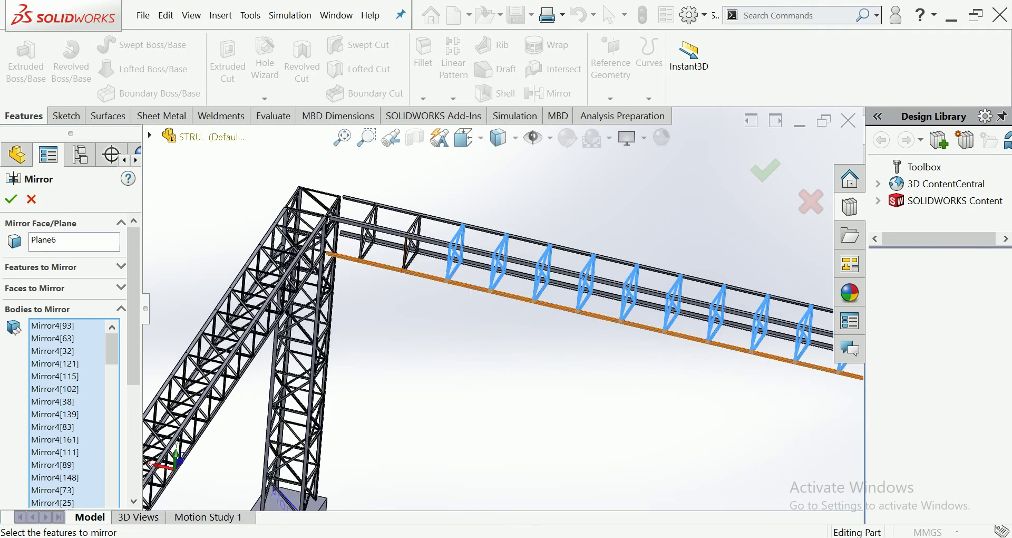
Add the lower, top and another long beam plus neighbouring braces, removing one brace
left_click(527, 299)
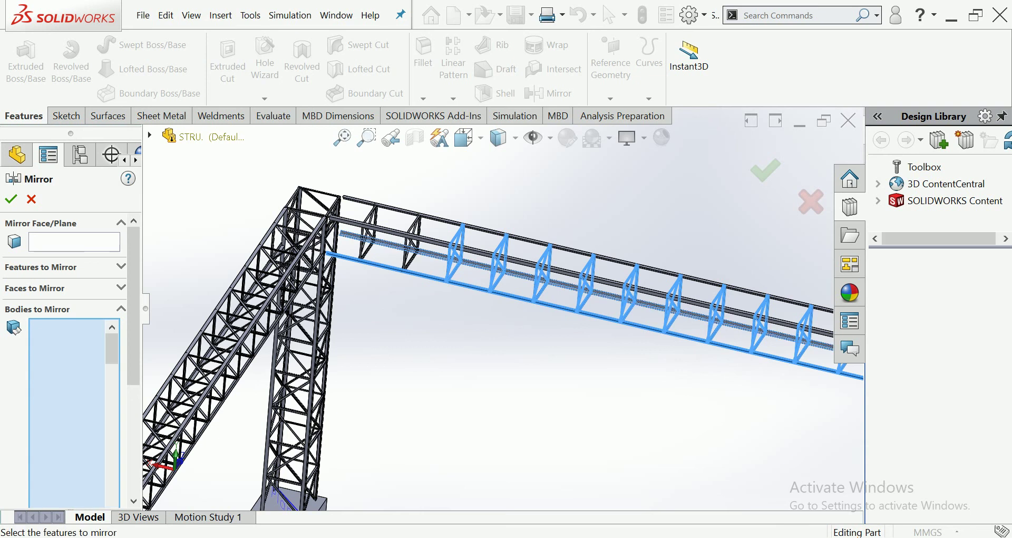
left_click(527, 261)
left_click(527, 240)
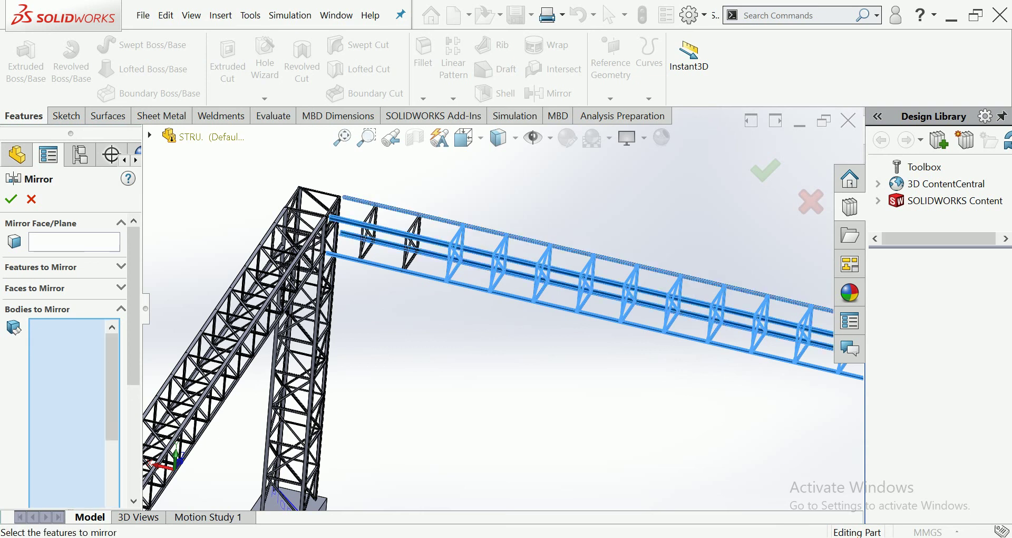
scroll(411, 221, "down", 2)
scroll(411, 221, "down", 2)
scroll(411, 221, "down", 1)
scroll(400, 274, "down", 2)
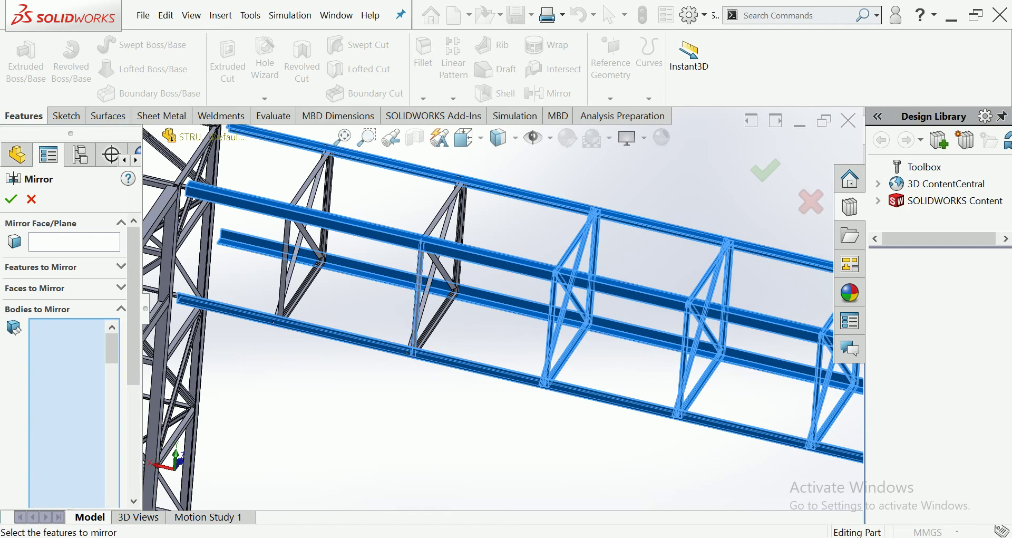
left_click(434, 267)
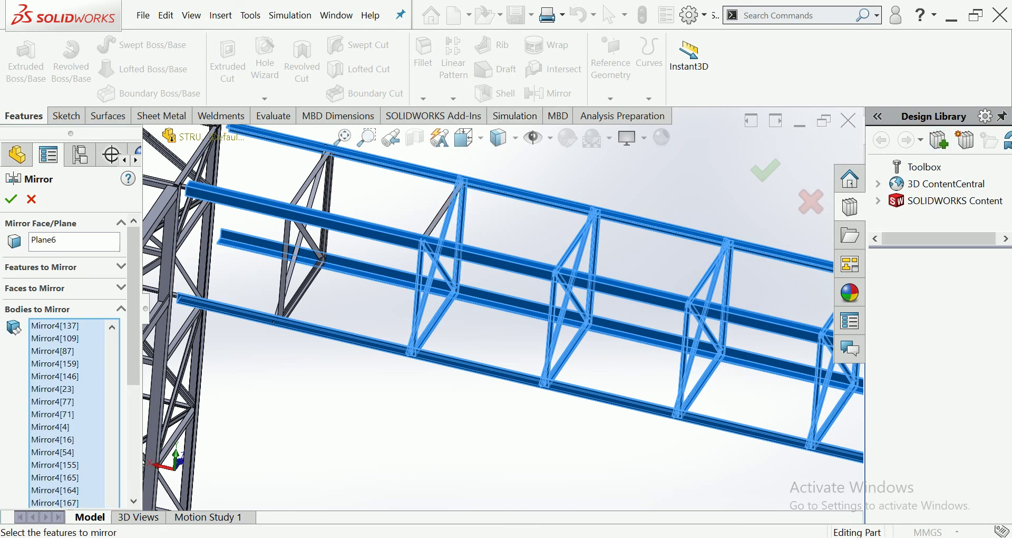
left_click(443, 210)
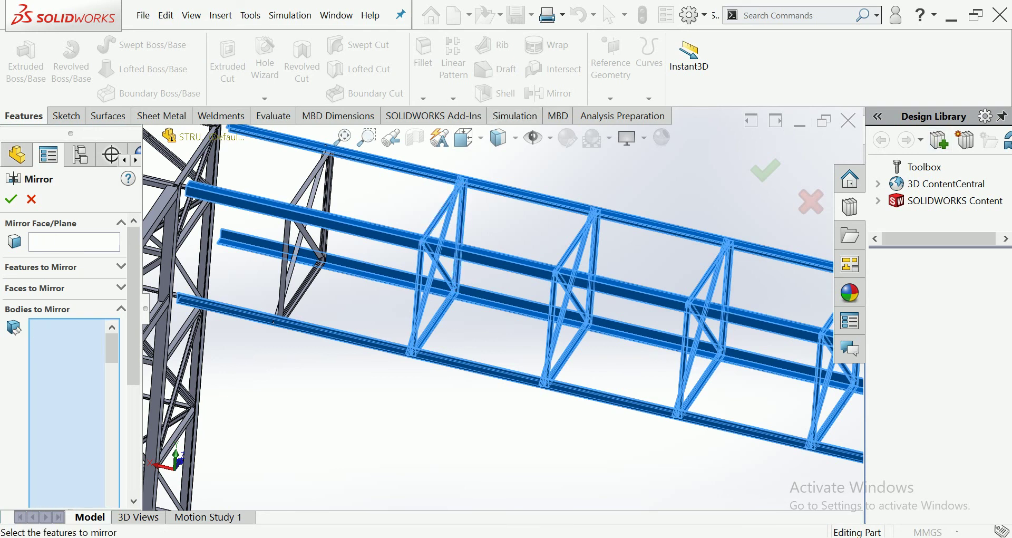
Clear the selections and pick the left diagonal brace, vertical member and another truss body
right_click(287, 264)
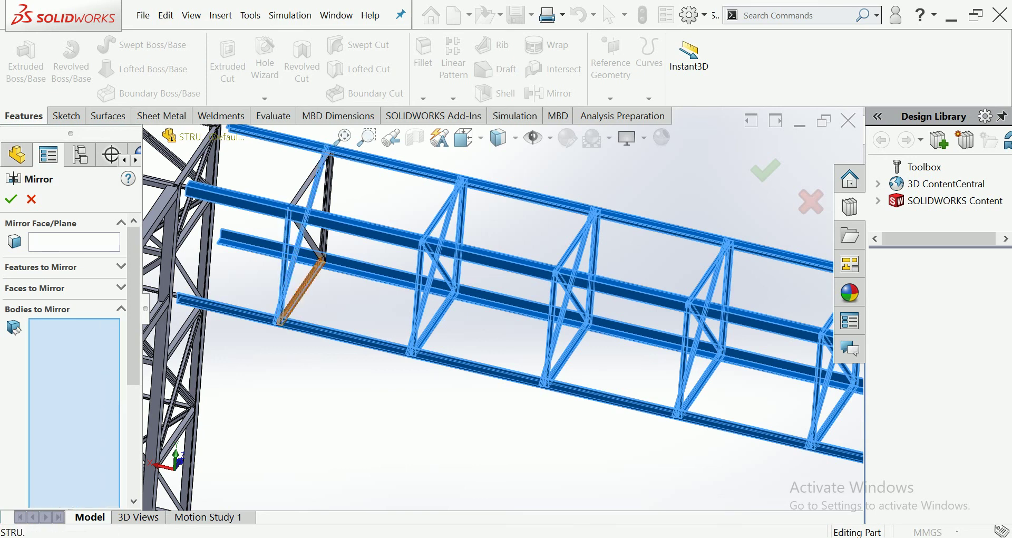
left_click(301, 274)
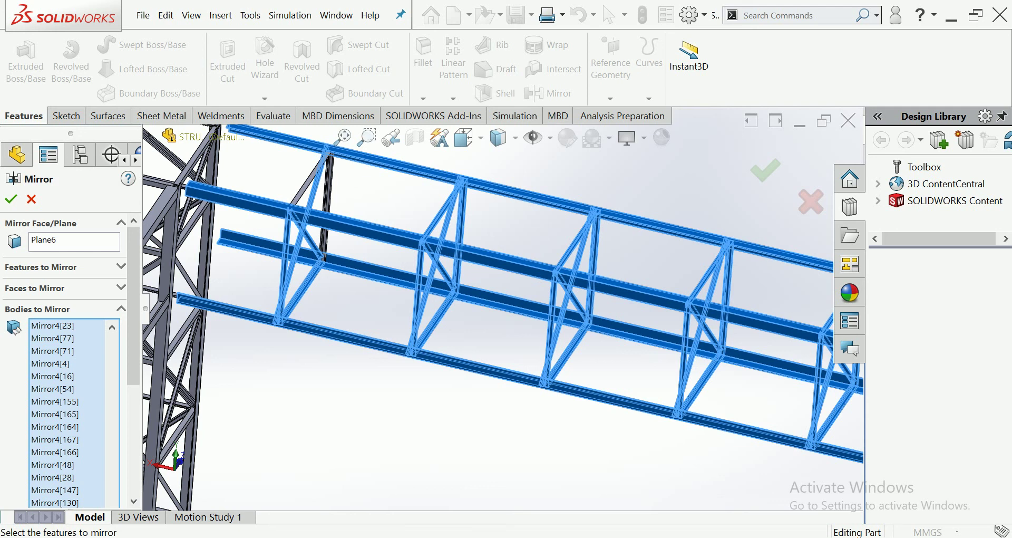
left_click(327, 211)
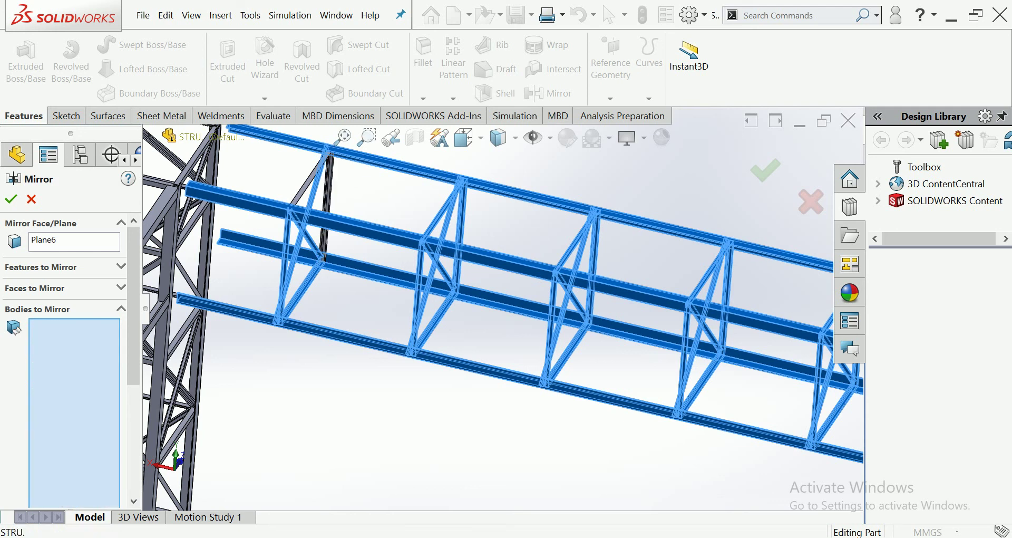
left_click(308, 182)
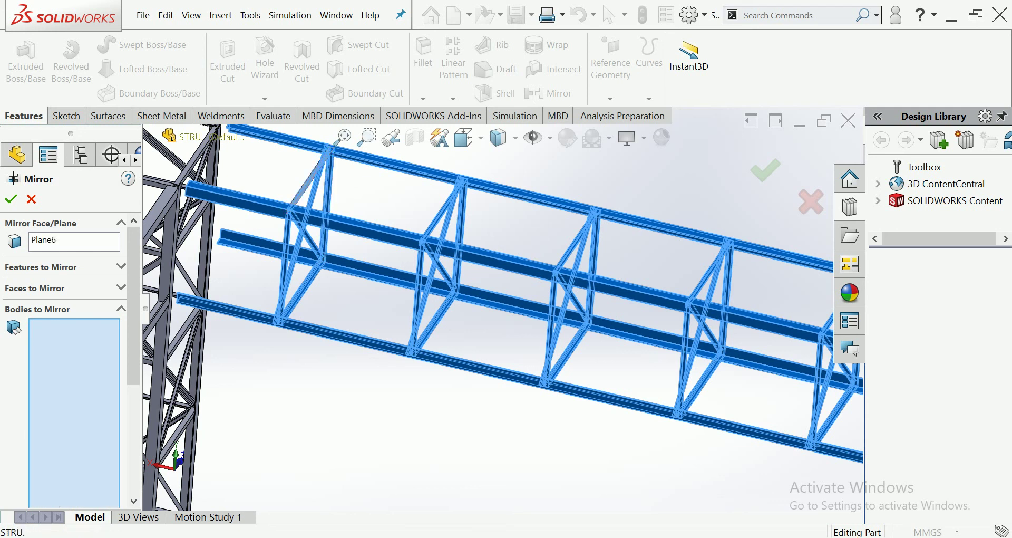
scroll(308, 182, "up", 3)
scroll(503, 343, "up", 2)
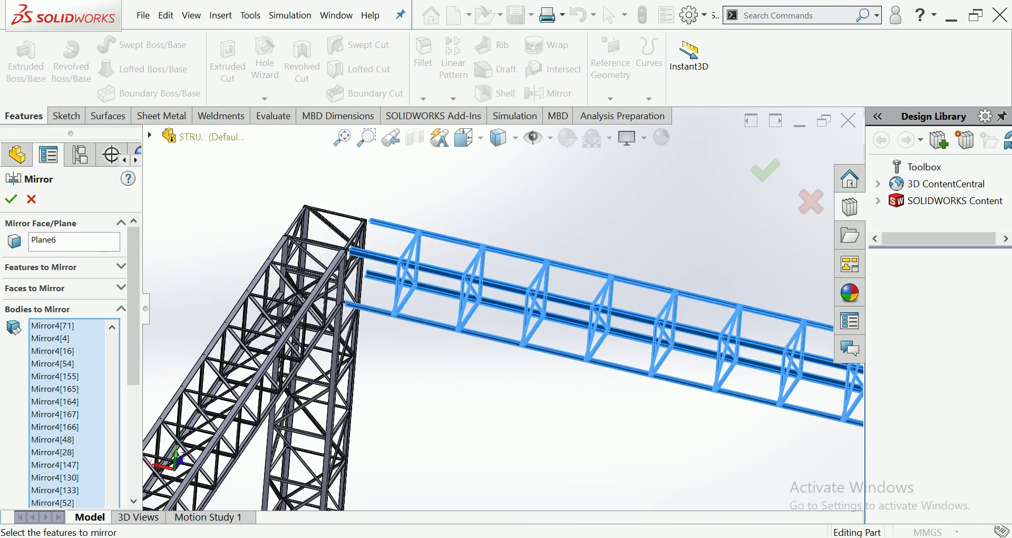
scroll(503, 308, "up", 2)
scroll(503, 308, "up", 2)
scroll(504, 308, "up", 2)
scroll(504, 308, "up", 2)
scroll(508, 310, "up", 3)
scroll(462, 251, "up", 2)
scroll(463, 250, "up", 2)
scroll(462, 250, "up", 2)
scroll(463, 250, "up", 1)
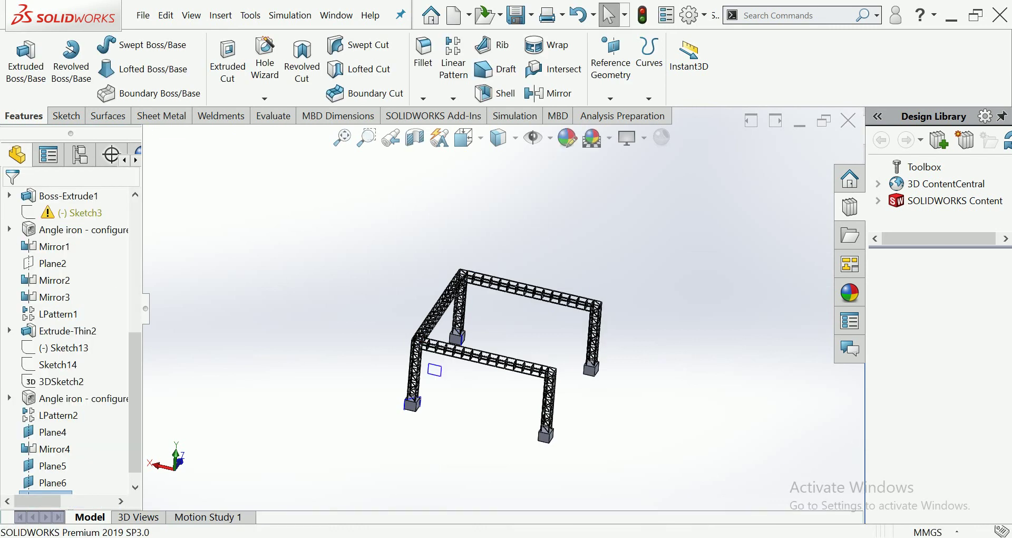
scroll(474, 303, "down", 2)
scroll(474, 303, "down", 2)
scroll(477, 301, "up", 2)
scroll(477, 302, "up", 2)
mouse_move(475, 301)
middle_mouse_down()
mouse_move(527, 295)
mouse_move(474, 317)
middle_mouse_up()
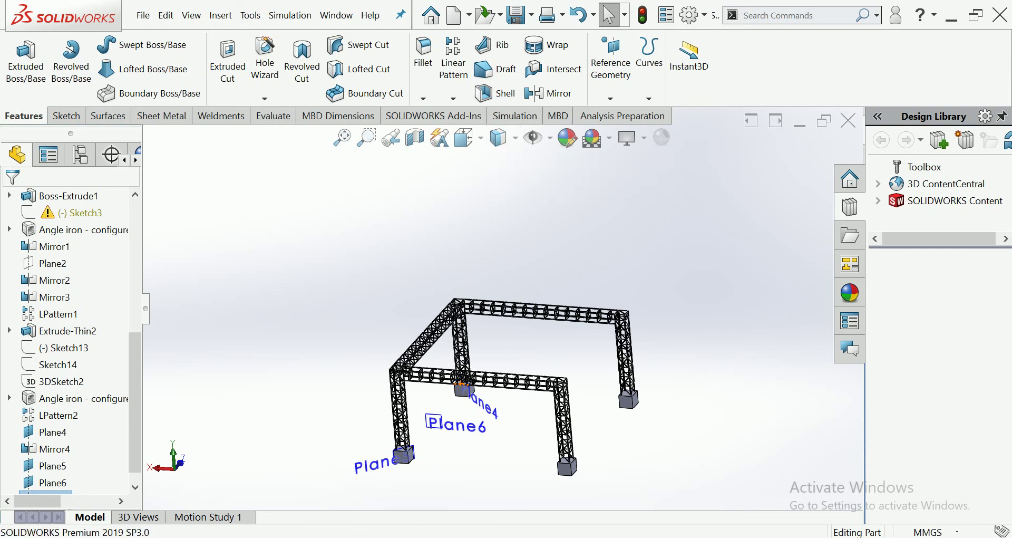
key("ctrl+1")
key("ctrl+7")
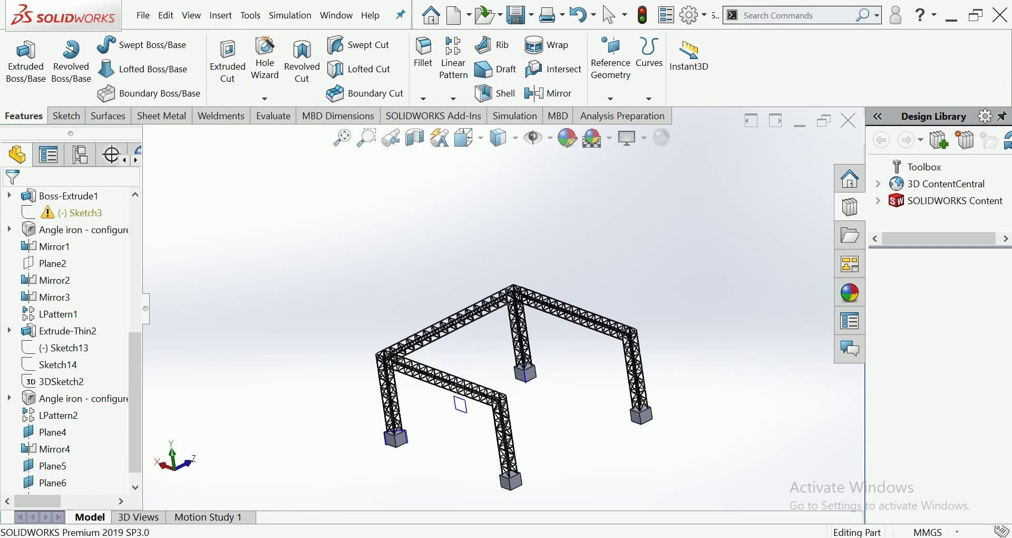
middle_click_drag(442, 364, 474, 369)
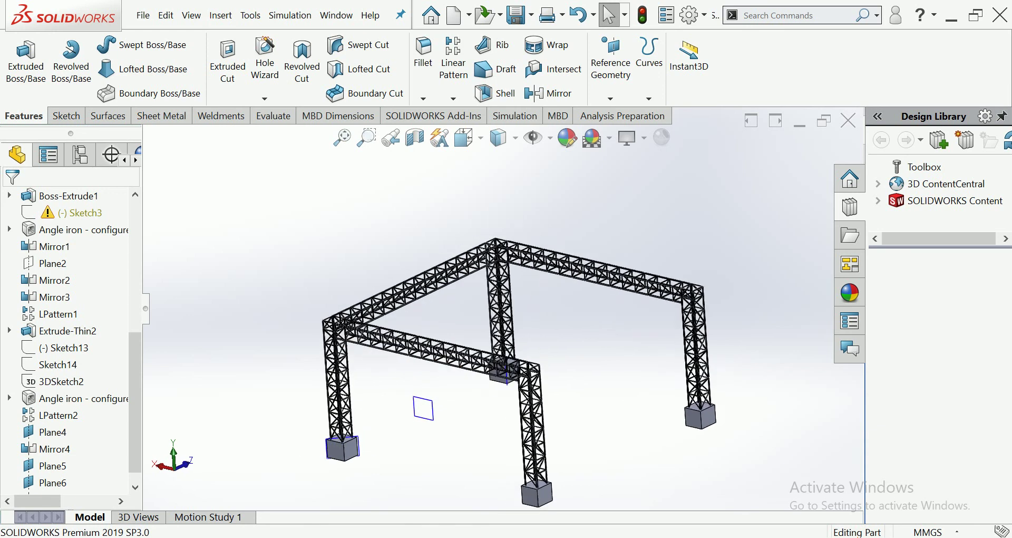
Cancel the Mirror and create Plane7 from faces of two footing blocks
left_click(549, 94)
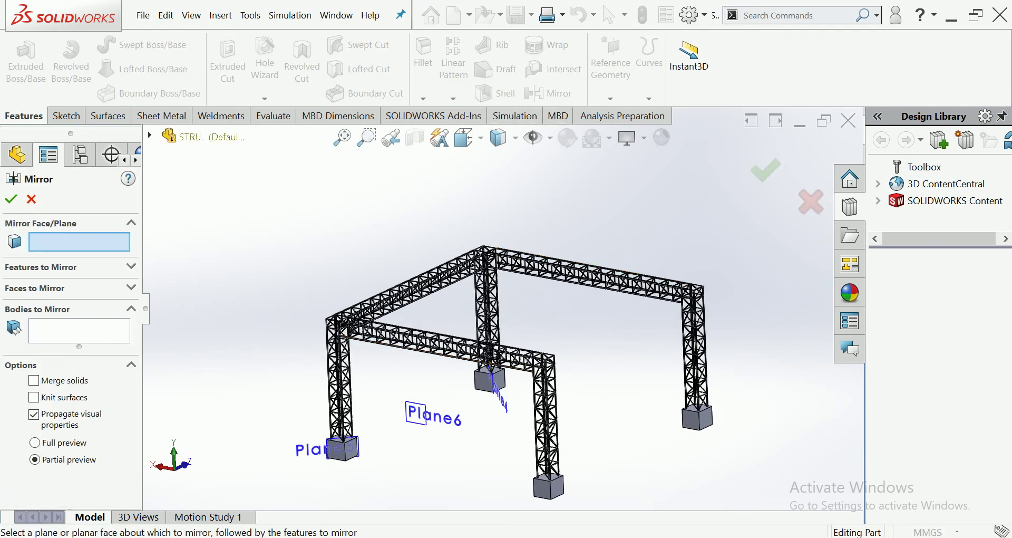
key("Escape")
scroll(490, 421, "down", 5)
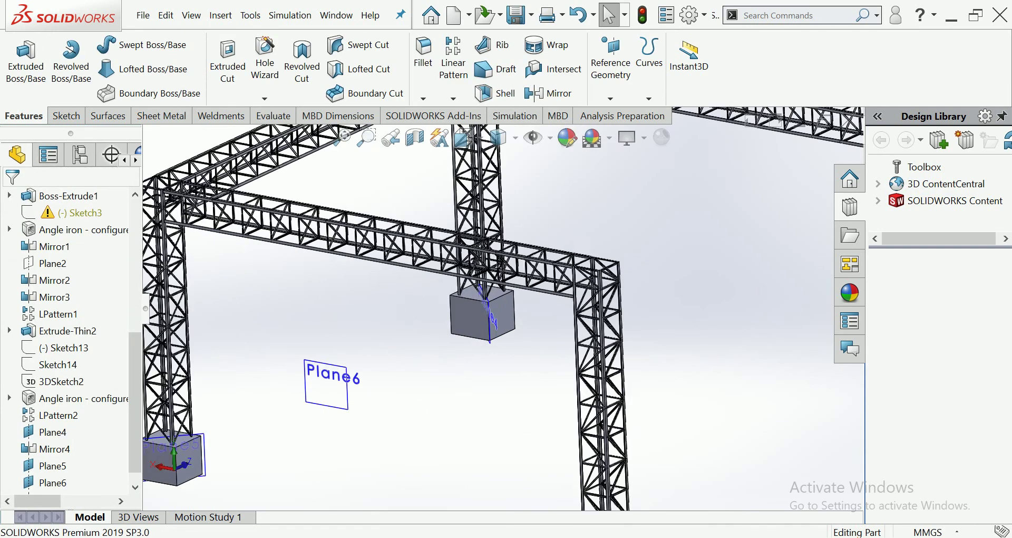
scroll(449, 352, "down", 3)
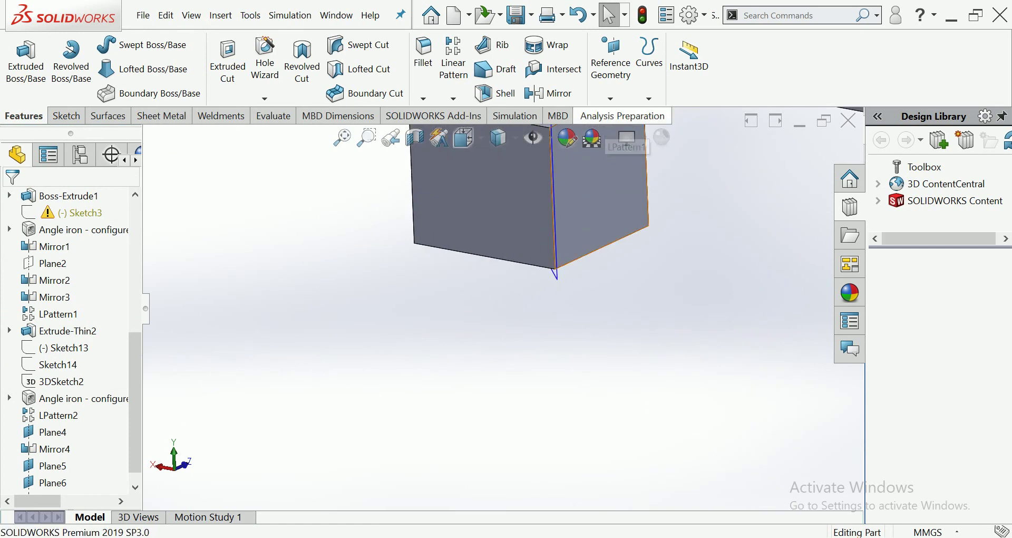
left_click(611, 98)
left_click(624, 112)
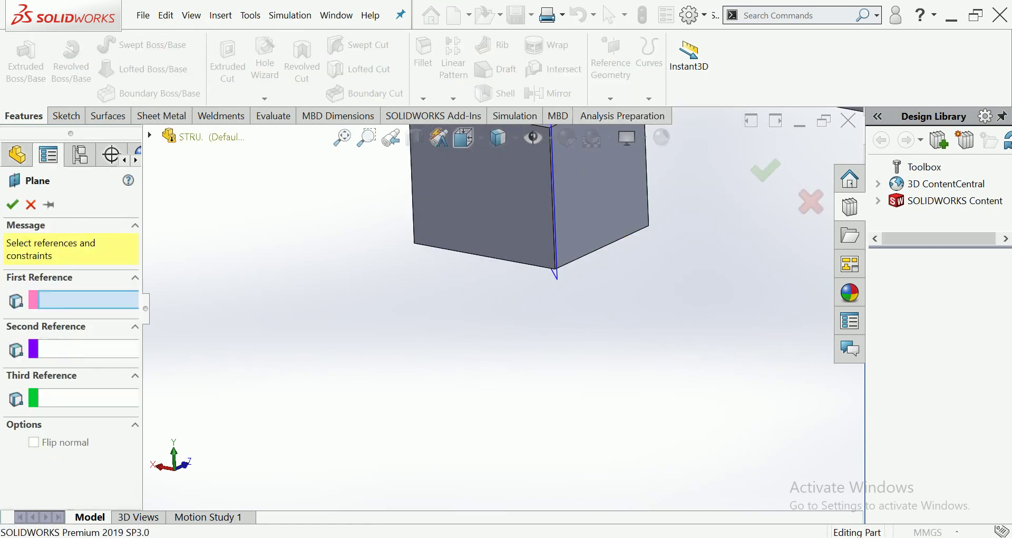
scroll(504, 308, "up", 5)
scroll(264, 295, "down", 5)
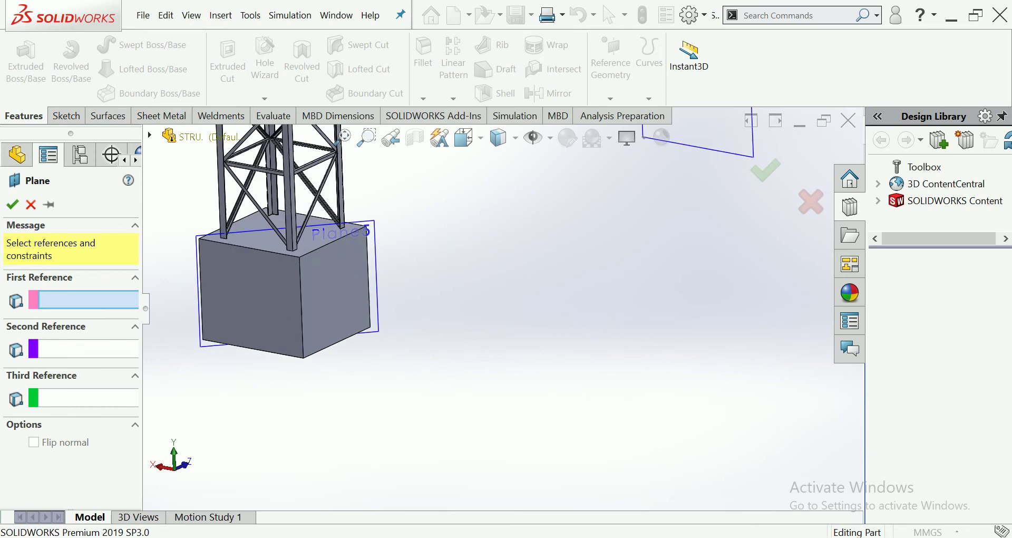
left_click(248, 295)
scroll(506, 264, "up", 5)
mouse_move(506, 263)
middle_mouse_down()
mouse_move(559, 295)
mouse_move(477, 284)
middle_mouse_up()
left_click(727, 345)
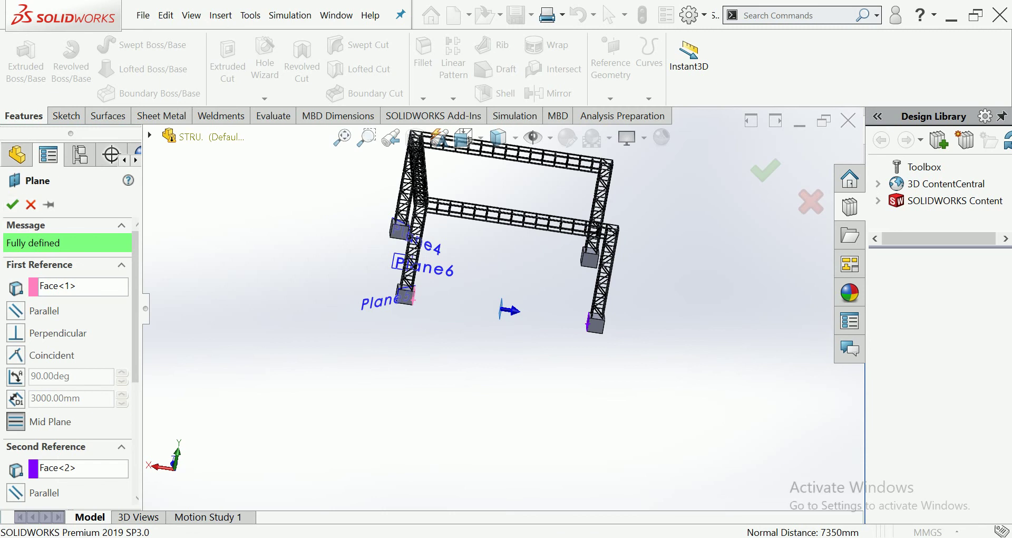
key("Return")
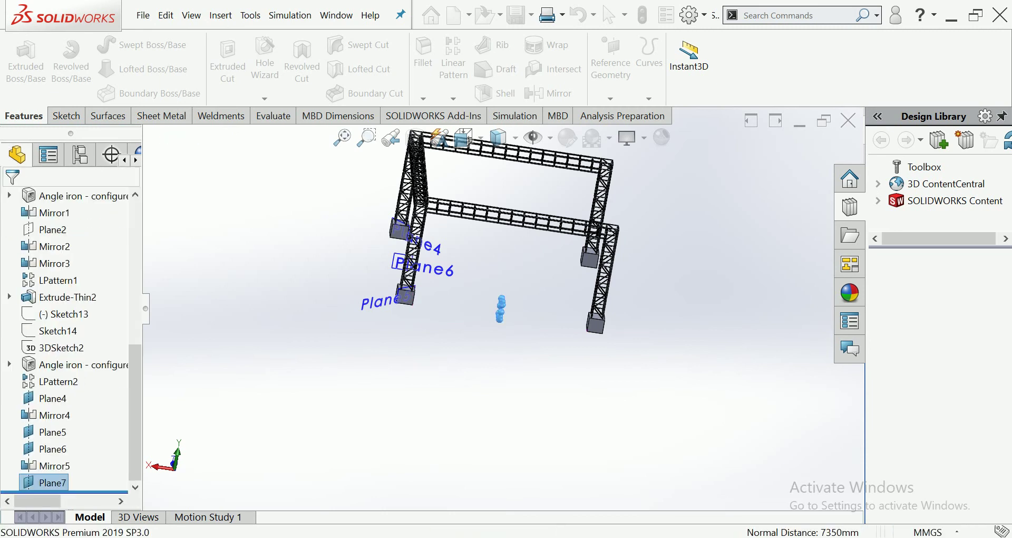
Enlarge Plane7 by dragging its corner handle out beyond the frame
mouse_move(501, 308)
middle_mouse_down()
mouse_move(480, 289)
mouse_move(476, 303)
middle_mouse_up()
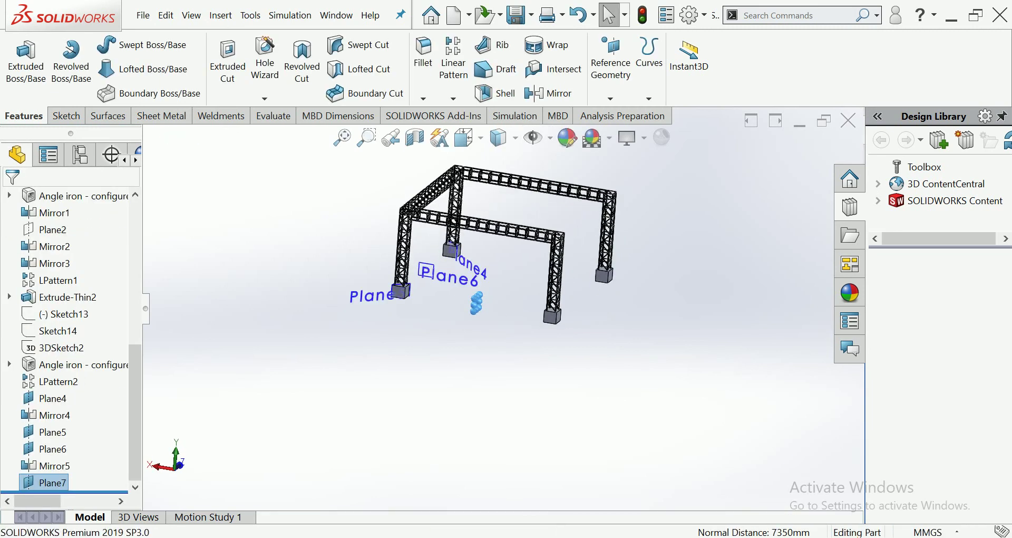
left_click(477, 306)
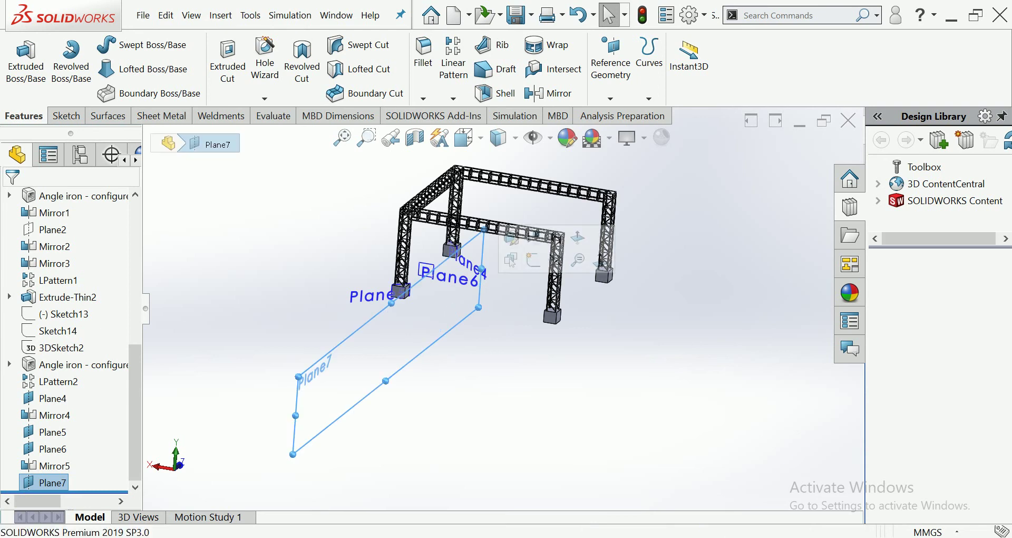
left_click_drag(478, 306, 551, 395)
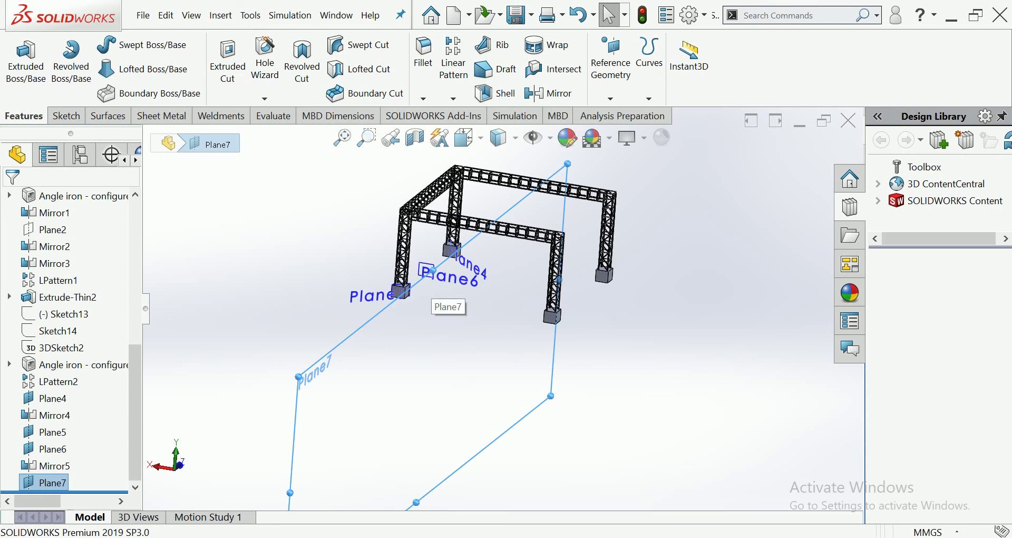
scroll(503, 253, "down", 3)
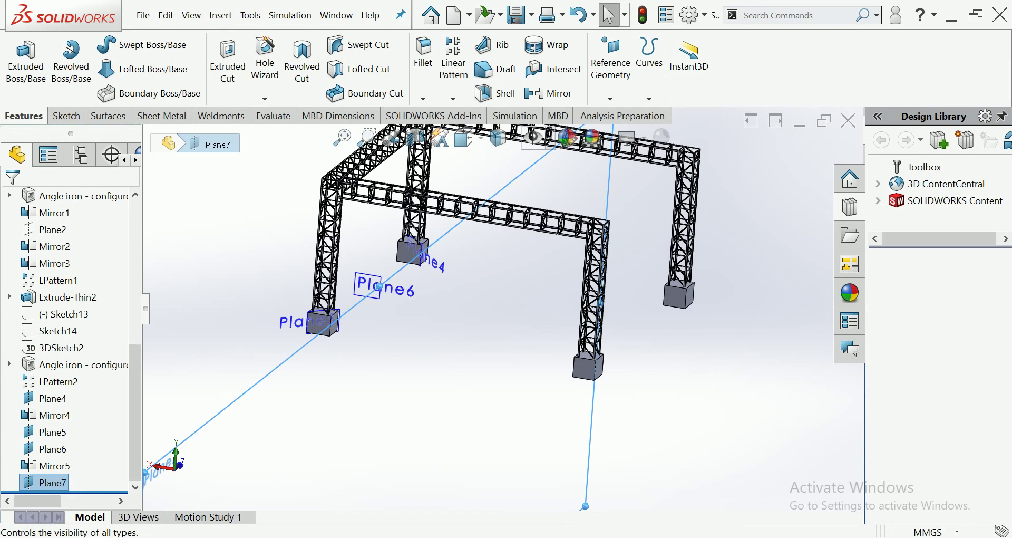
left_click(549, 93)
Check the frame from the Right, Back and Left views, then face-on to Plane7
scroll(480, 309, "down", 1)
scroll(480, 308, "down", 2)
scroll(481, 309, "down", 2)
scroll(480, 308, "down", 2)
scroll(481, 308, "up", 3)
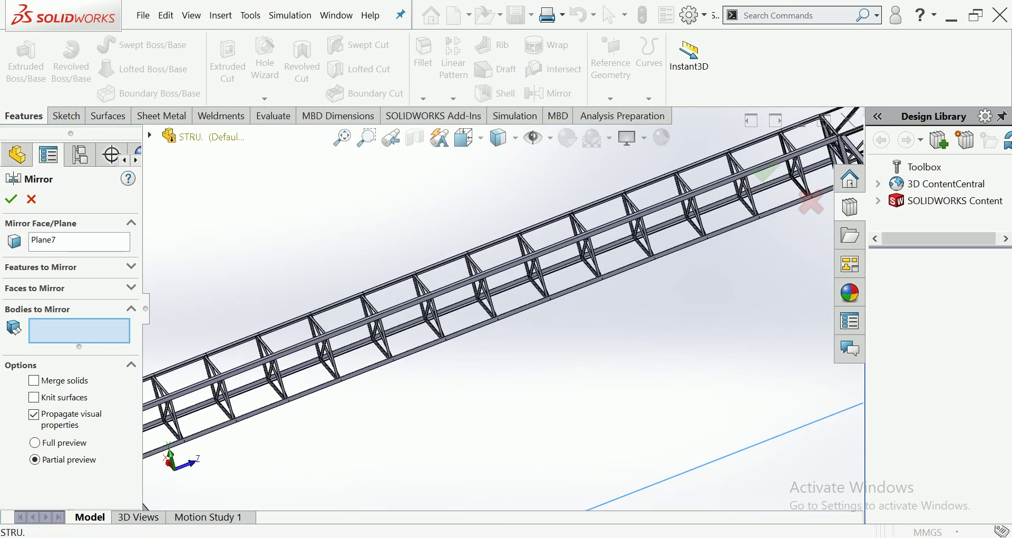
scroll(481, 308, "up", 5)
left_click(464, 138)
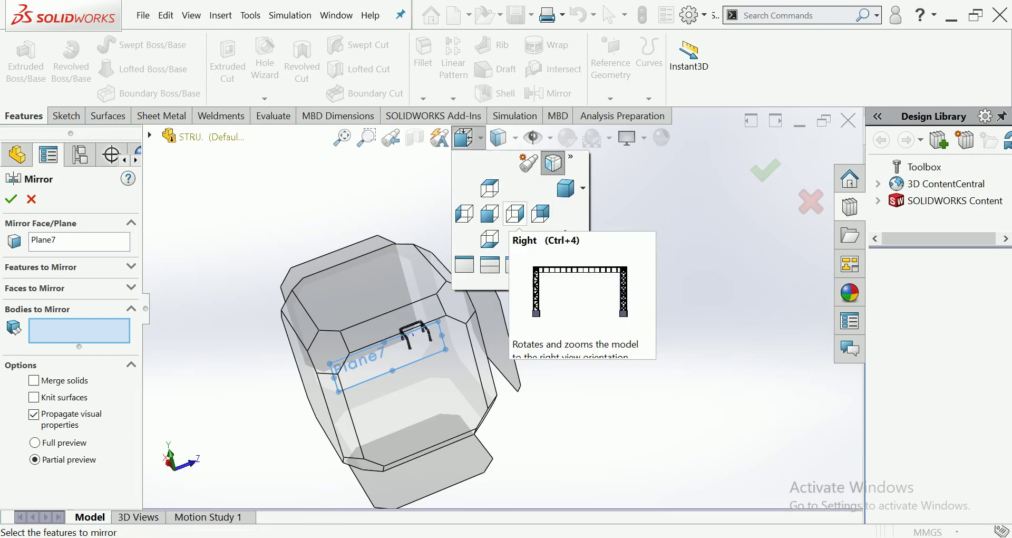
left_click(515, 213)
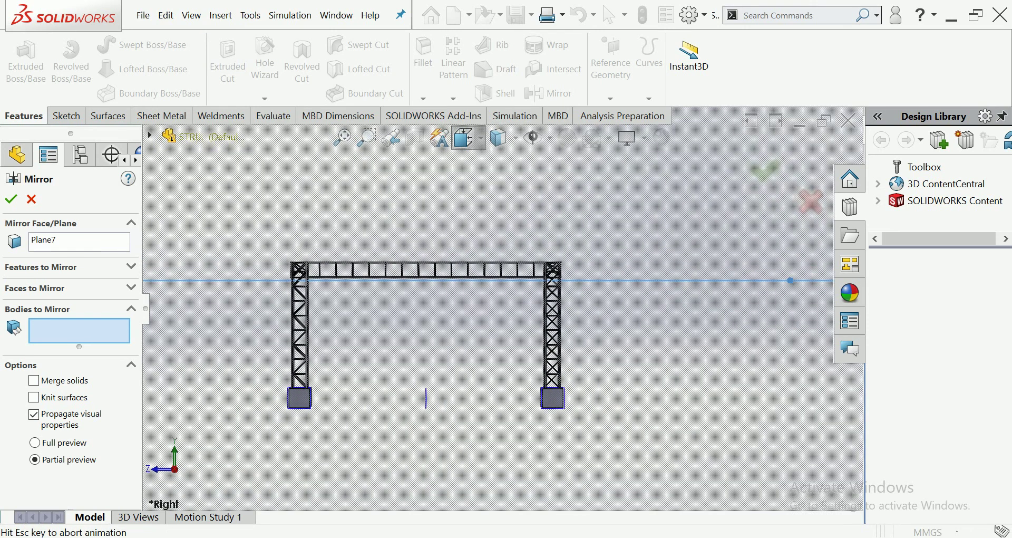
left_click(464, 137)
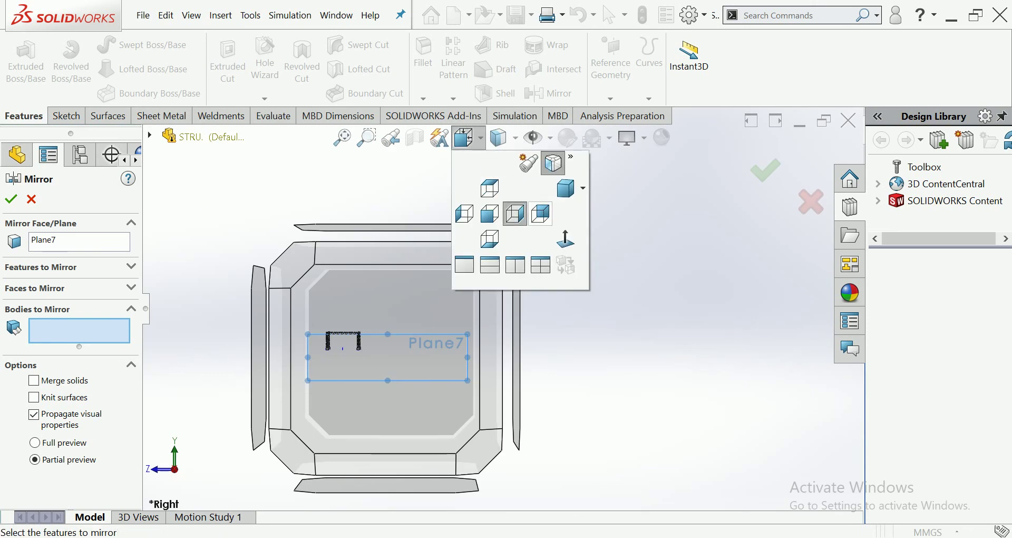
left_click(540, 213)
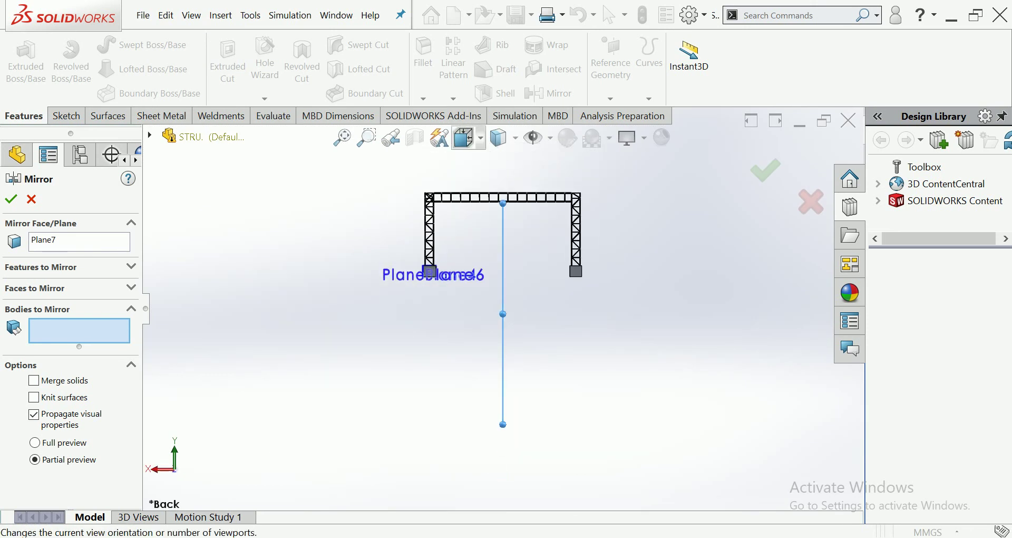
left_click(464, 137)
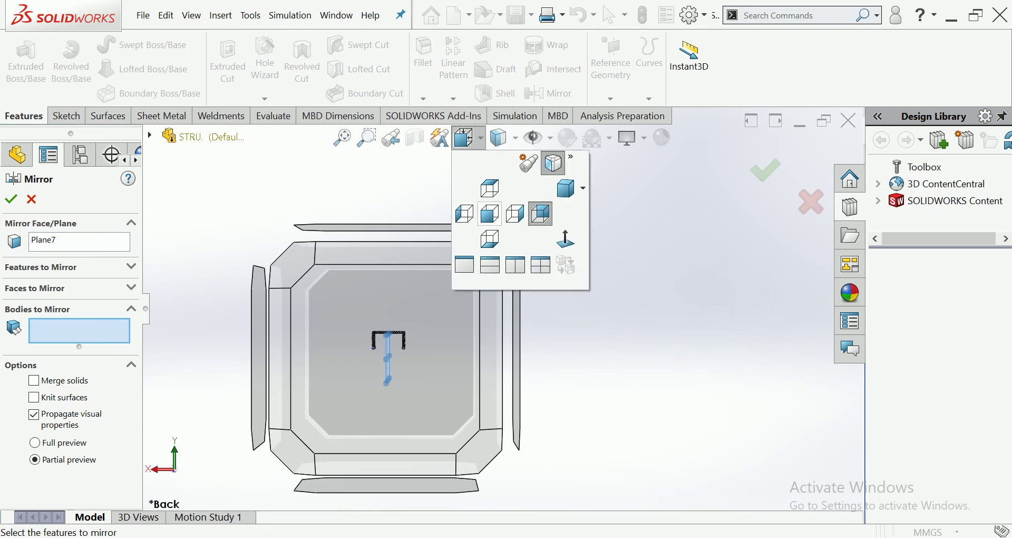
left_click(465, 213)
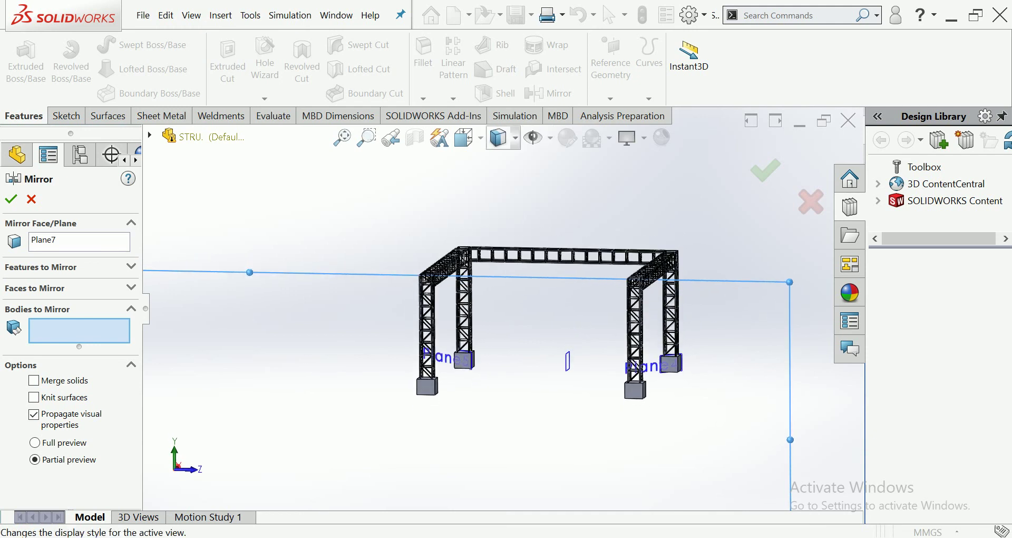
left_click(464, 137)
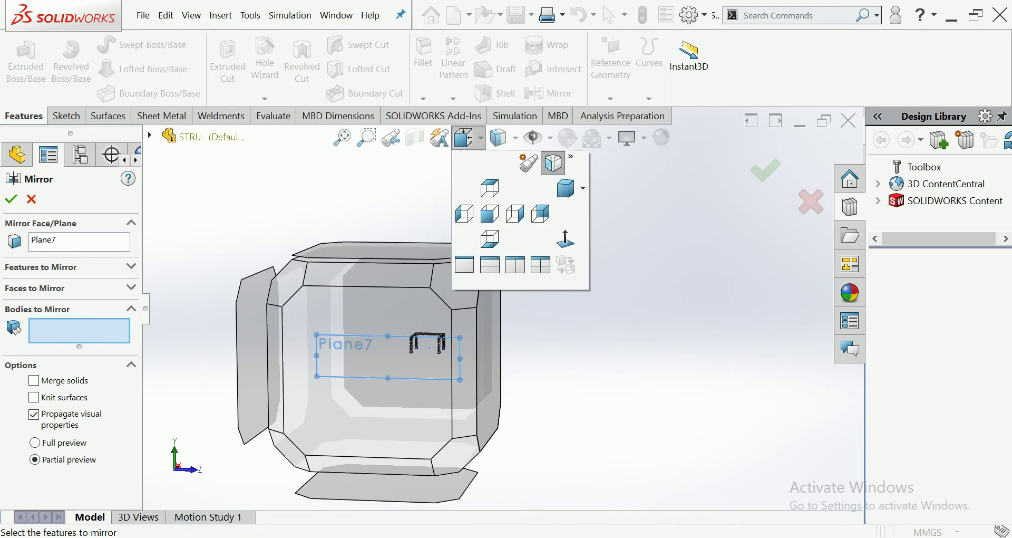
left_click(567, 239)
Box-select the top beam's LPattern2 bodies as the bodies to mirror
scroll(670, 209, "down", 4)
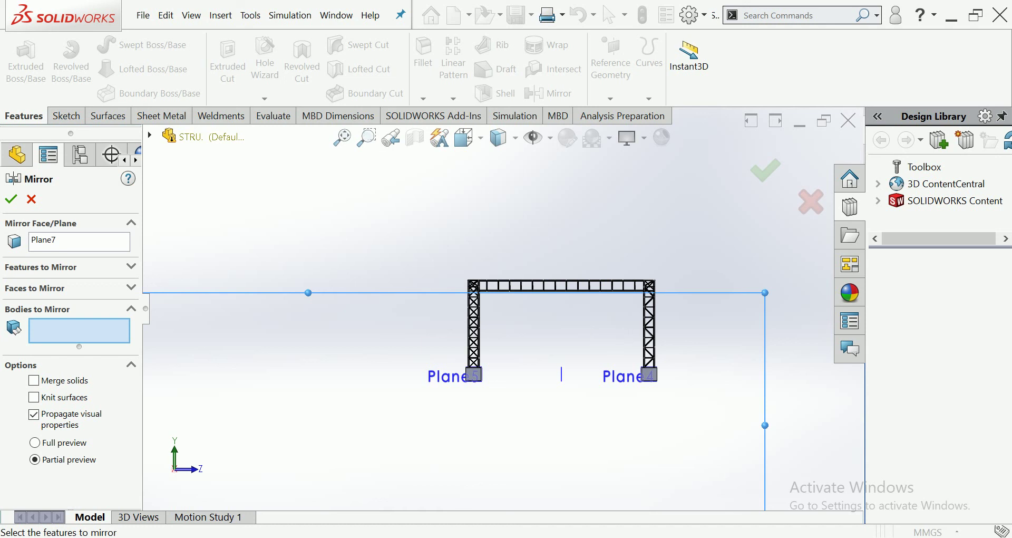
scroll(596, 327, "down", 1)
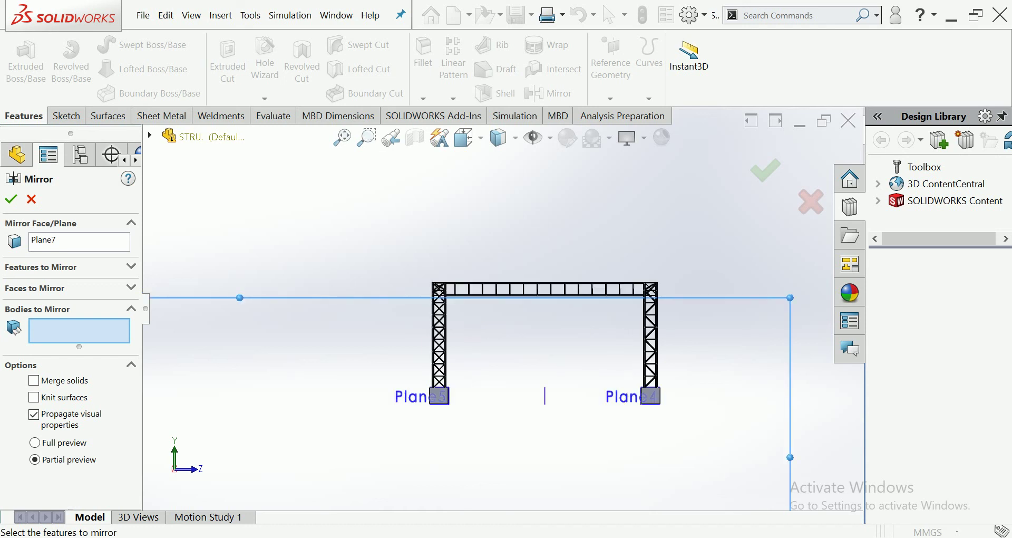
mouse_move(636, 267)
left_mouse_down()
mouse_move(453, 319)
mouse_move(457, 325)
left_mouse_up()
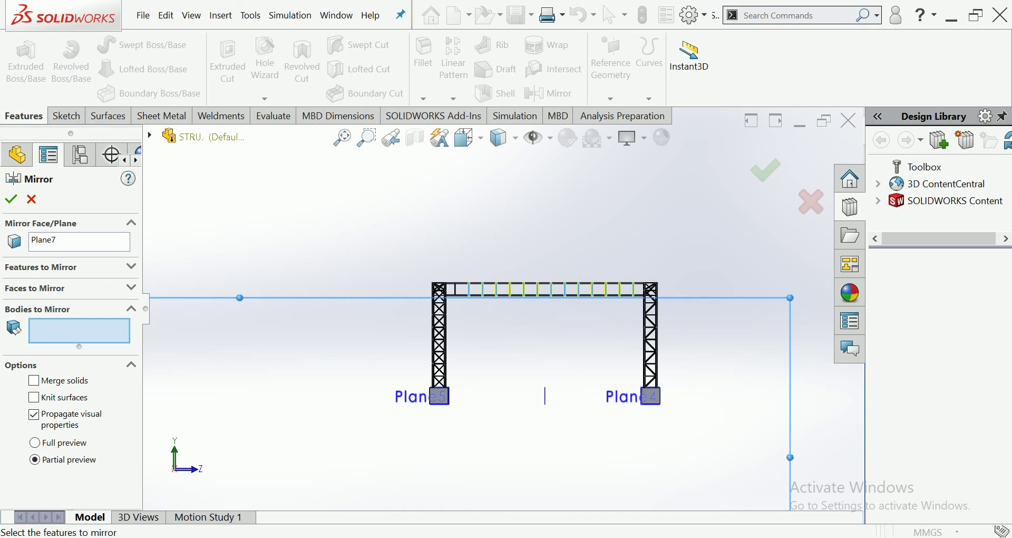
key("ctrl+7")
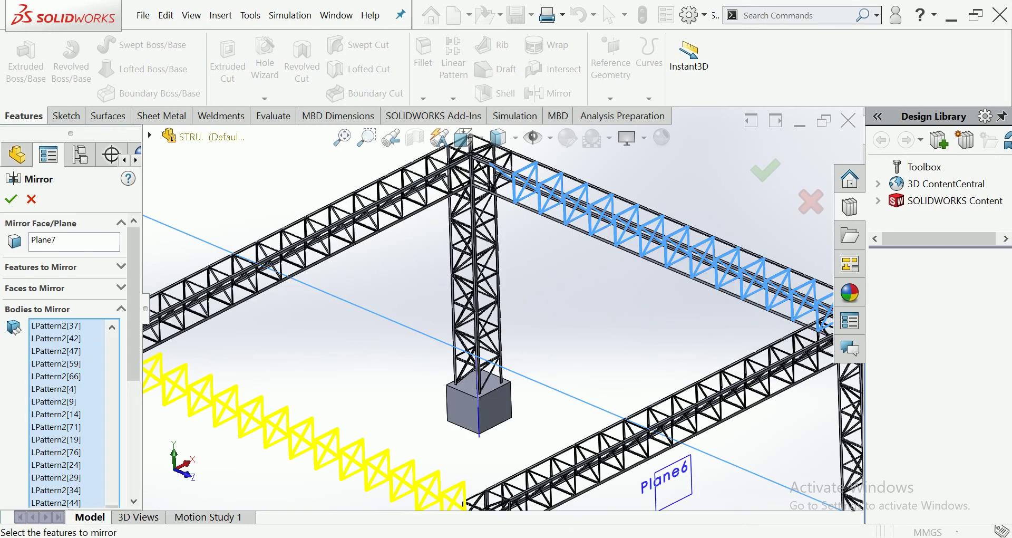
Review the selected beam bodies and finish mirroring the top beam across Plane7
scroll(572, 174, "down", 3)
scroll(572, 174, "down", 2)
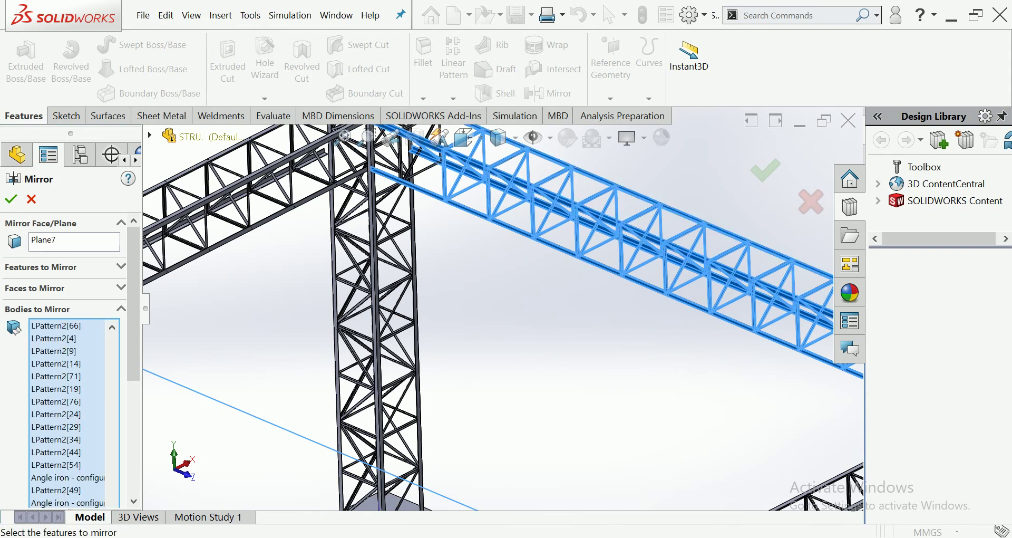
scroll(823, 364, "up", 3)
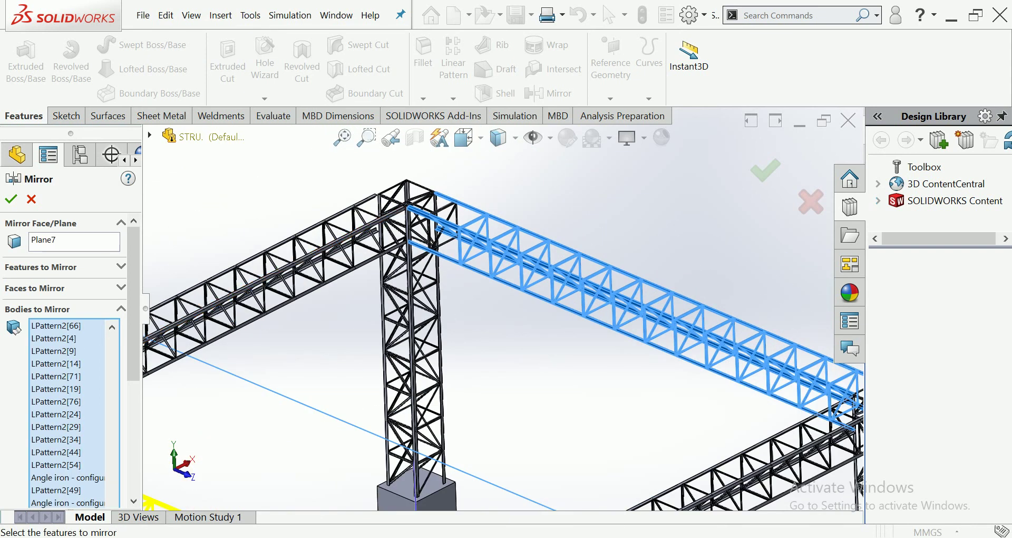
scroll(416, 211, "down", 4)
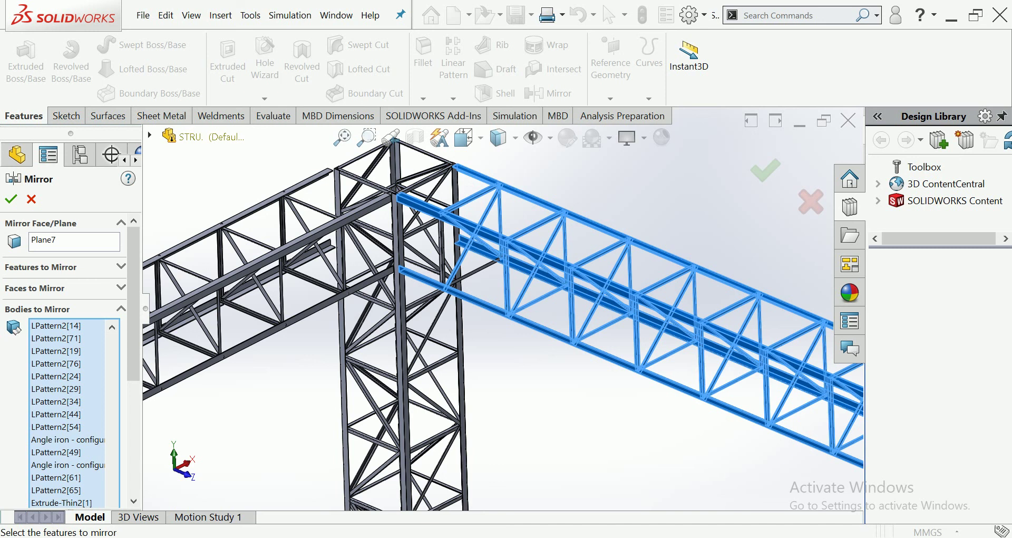
scroll(505, 317, "up", 2)
scroll(504, 317, "up", 2)
scroll(504, 316, "up", 2)
scroll(504, 317, "up", 2)
scroll(500, 308, "up", 2)
scroll(501, 308, "up", 2)
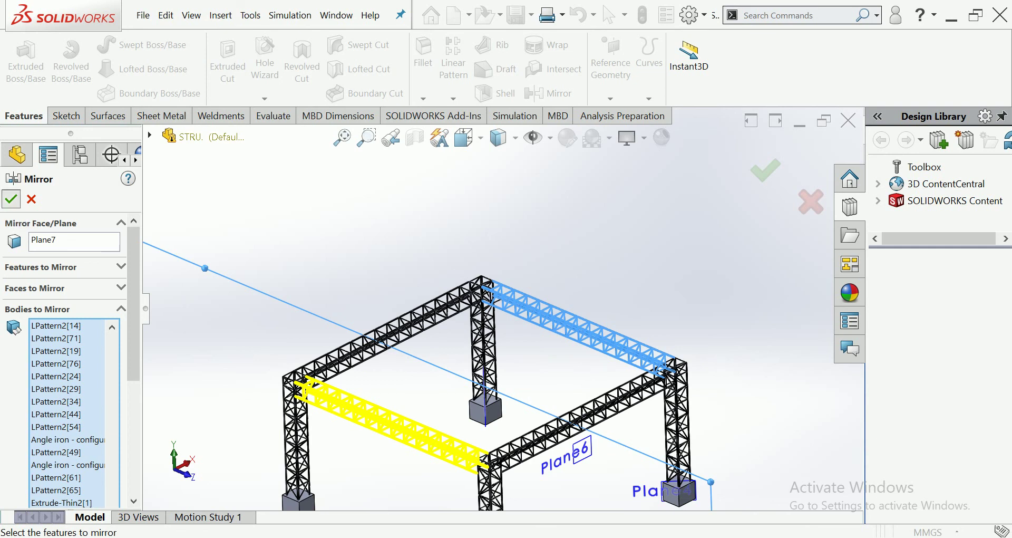
left_click(11, 199)
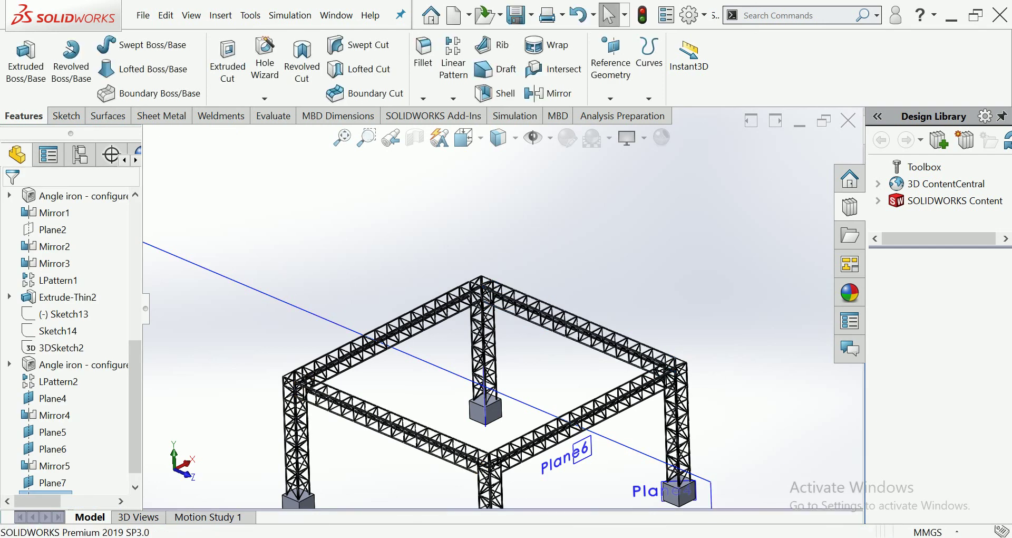
Hide the reference planes Plane7 and Plane6
scroll(502, 306, "up", 3)
right_click(580, 375)
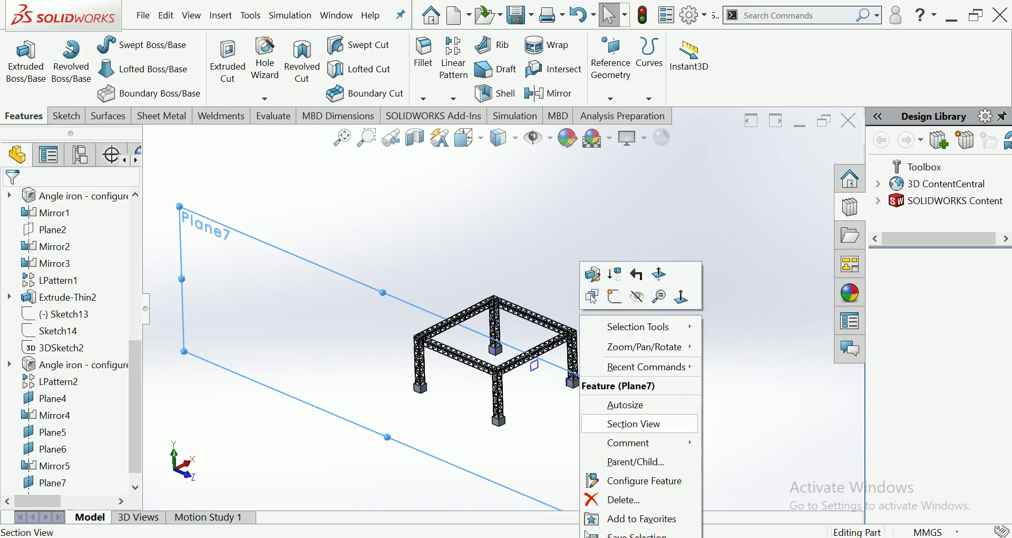
left_click(636, 296)
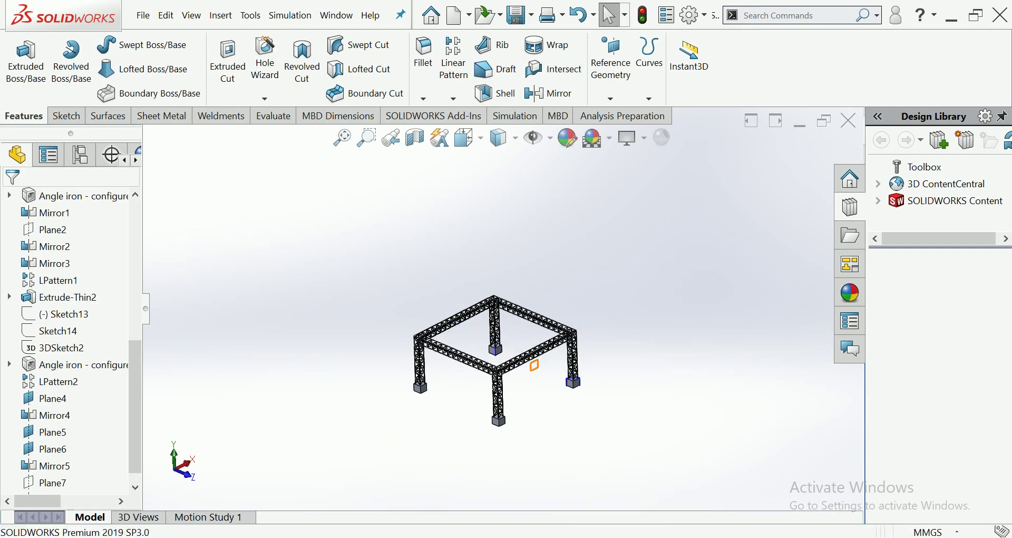
scroll(533, 364, "down", 5)
right_click(524, 364)
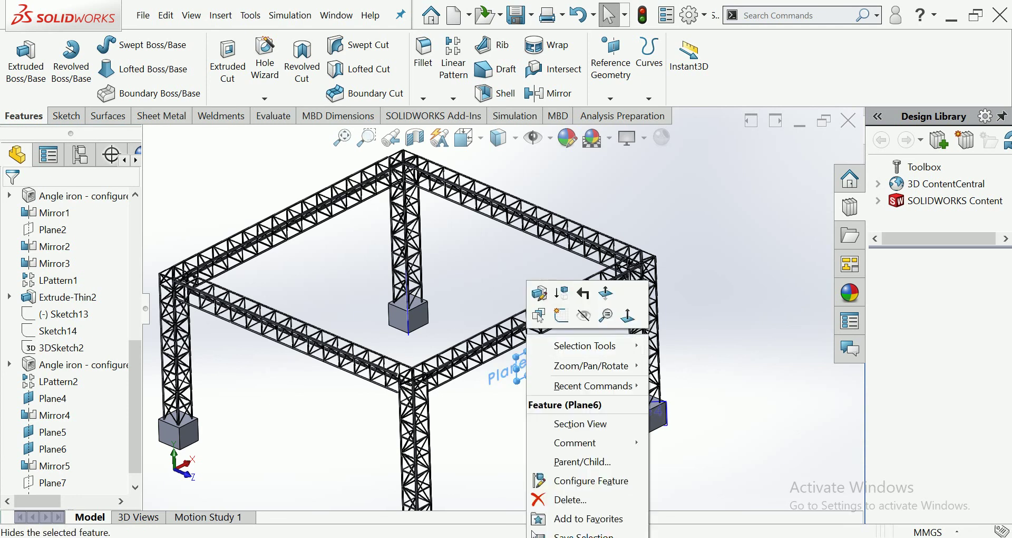
left_click(584, 315)
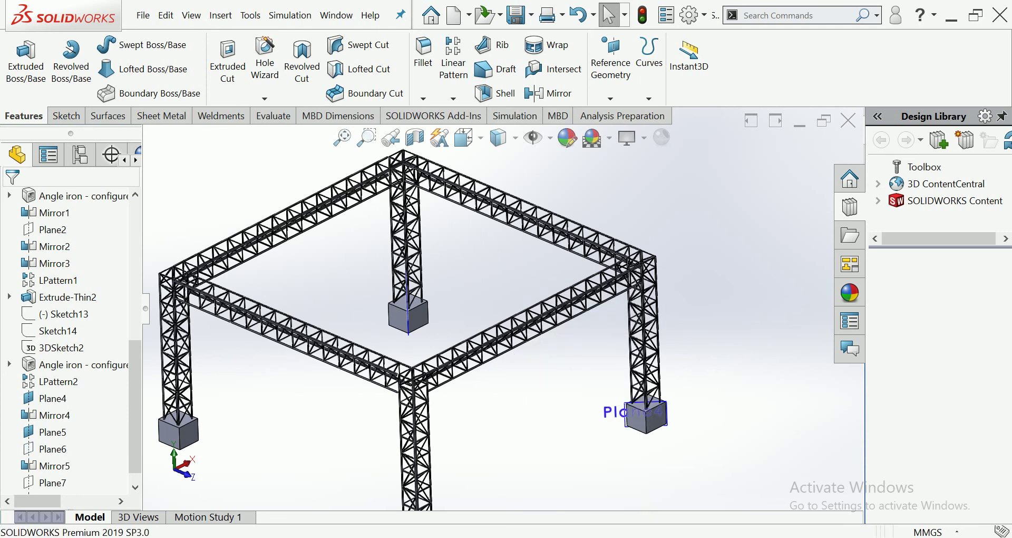
Hide Plane4, dismissing a stray view menu opened near the right footing
scroll(665, 426, "down", 3)
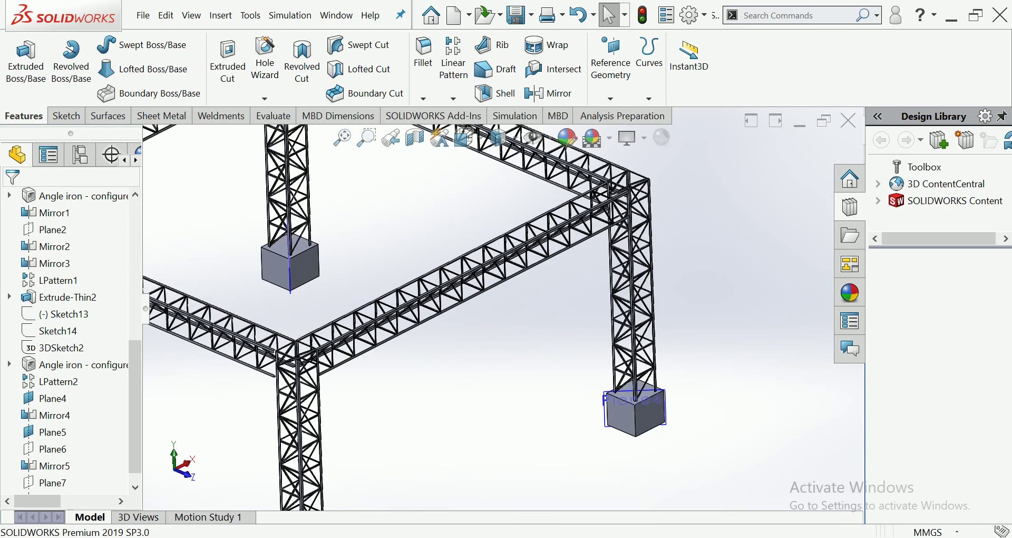
right_click(600, 332)
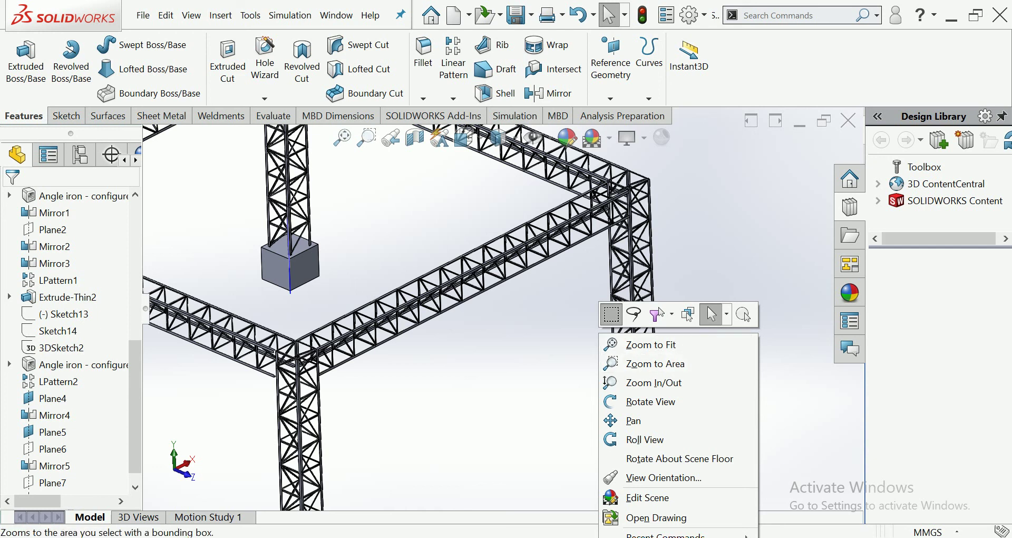
key("Escape")
scroll(635, 416, "down", 5)
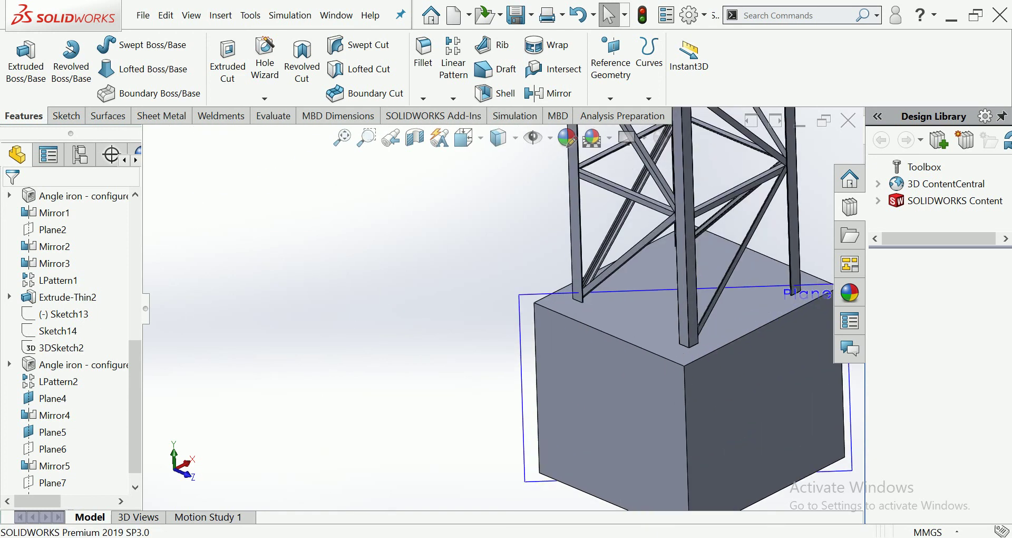
right_click(535, 315)
left_click(579, 315)
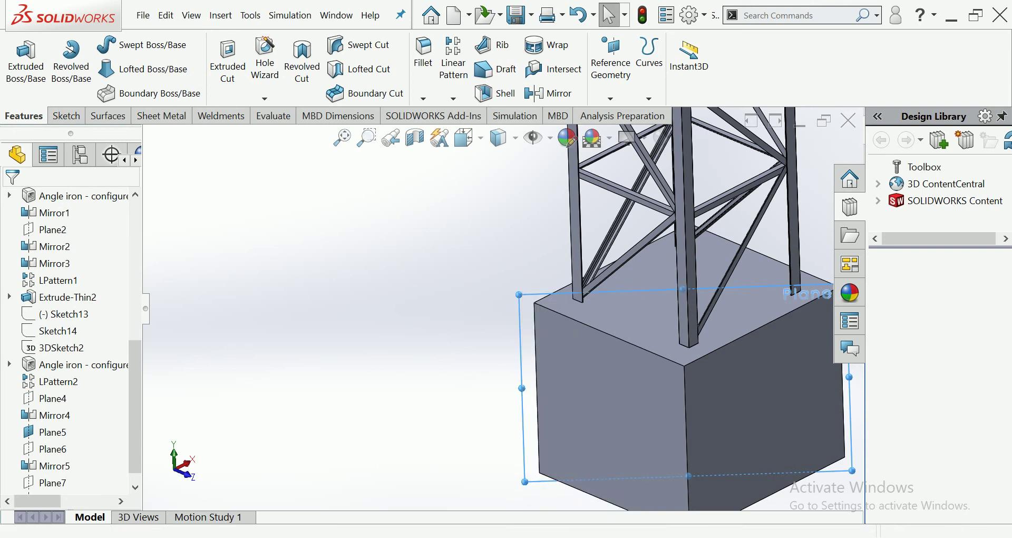
Undo an accidental hide of the rear footing block and reframe the whole truss
scroll(548, 353, "up", 3)
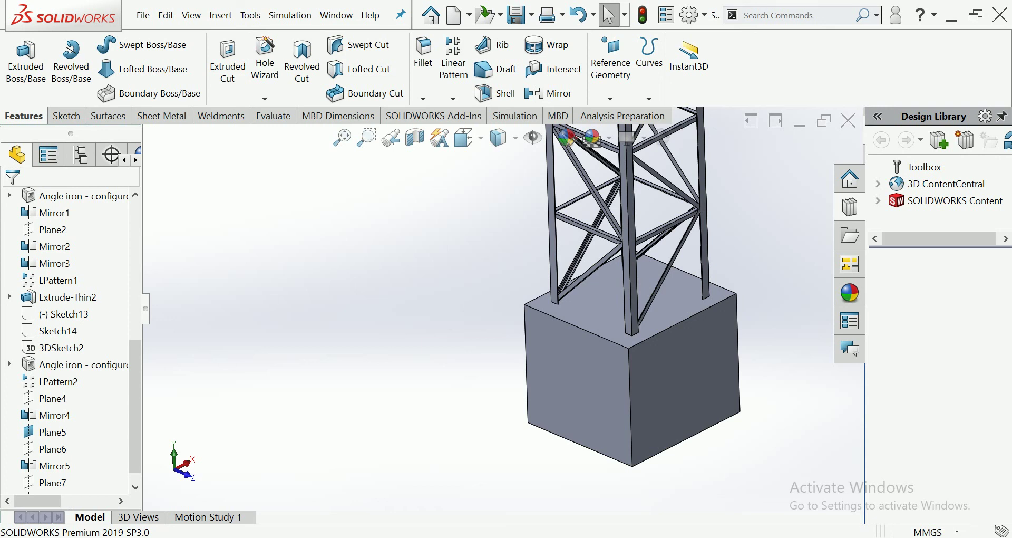
scroll(635, 356, "up", 1)
scroll(635, 356, "up", 2)
scroll(635, 355, "up", 3)
scroll(635, 355, "up", 2)
scroll(422, 316, "up", 2)
scroll(421, 316, "down", 1)
scroll(417, 287, "down", 2)
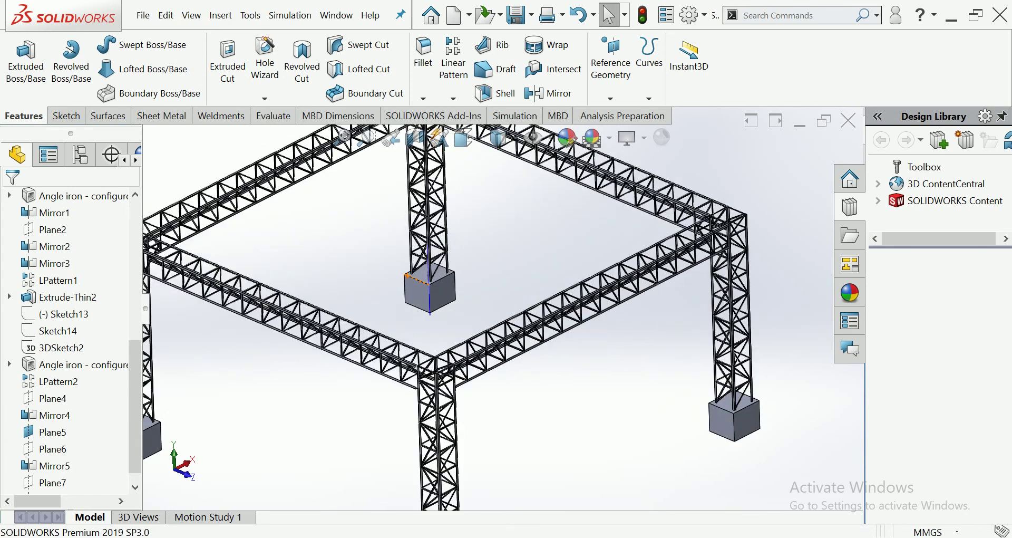
scroll(419, 295, "down", 3)
scroll(425, 311, "down", 2)
right_click(426, 271)
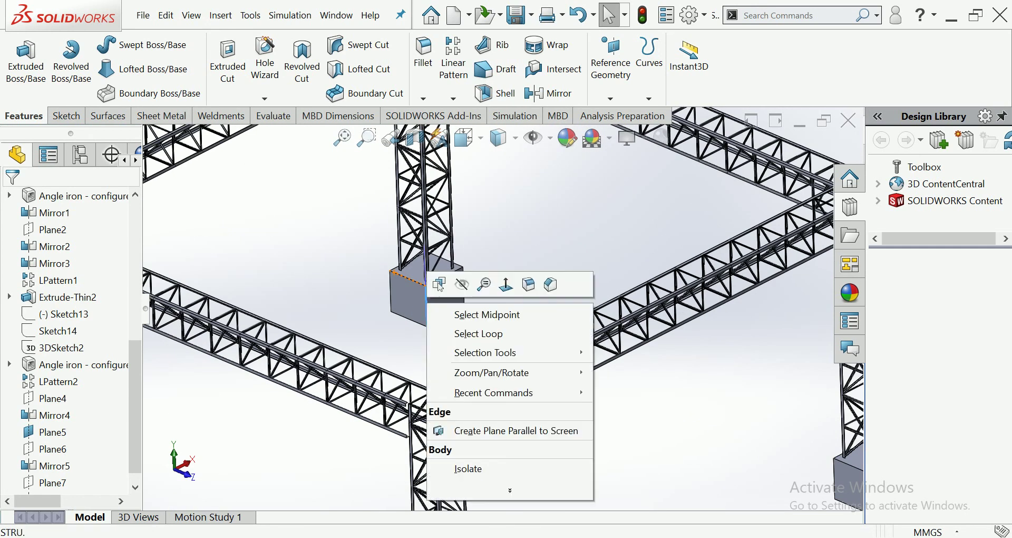
left_click(445, 282)
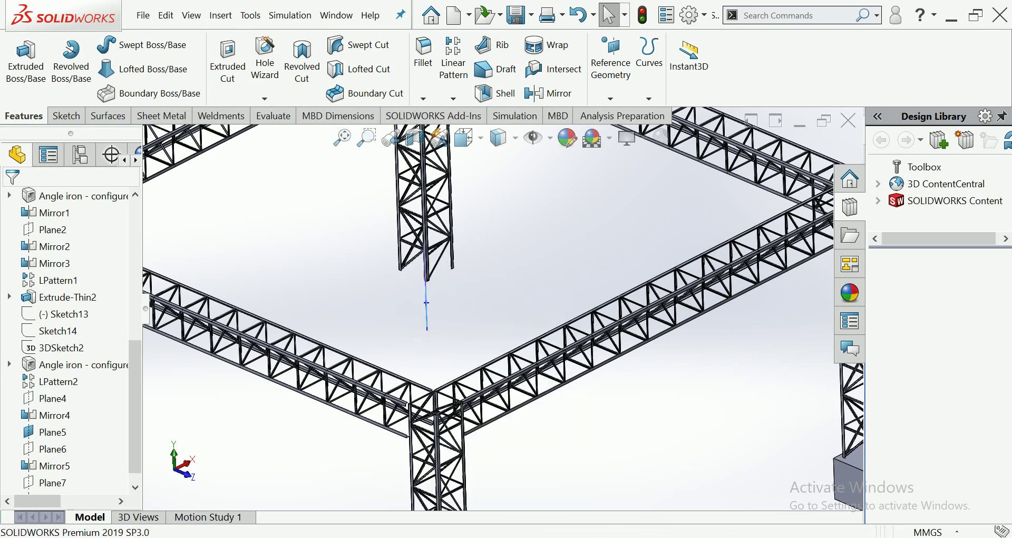
key("ctrl+z")
scroll(452, 339, "up", 2)
scroll(452, 339, "up", 2)
scroll(451, 339, "up", 1)
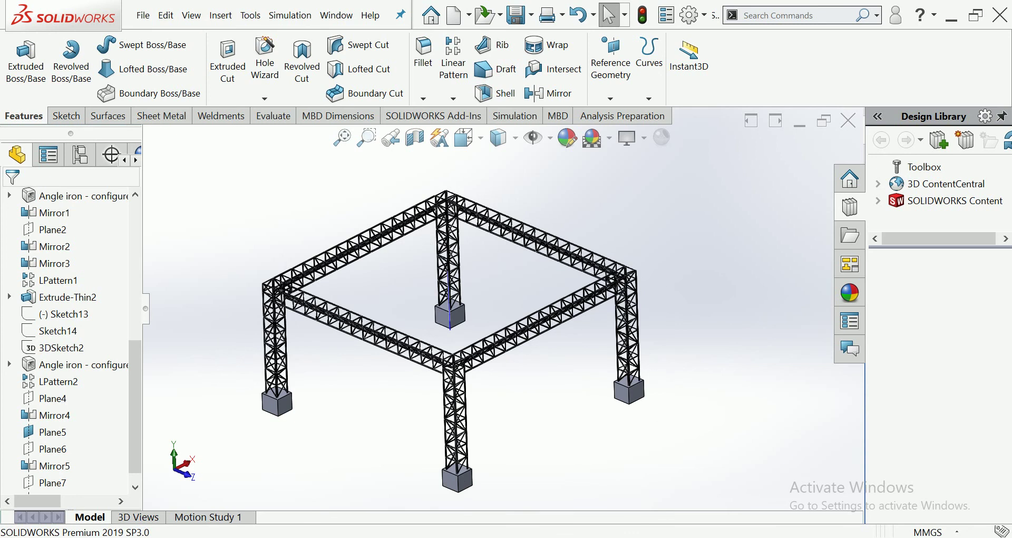
middle_click_drag(439, 317, 418, 289, "ctrl")
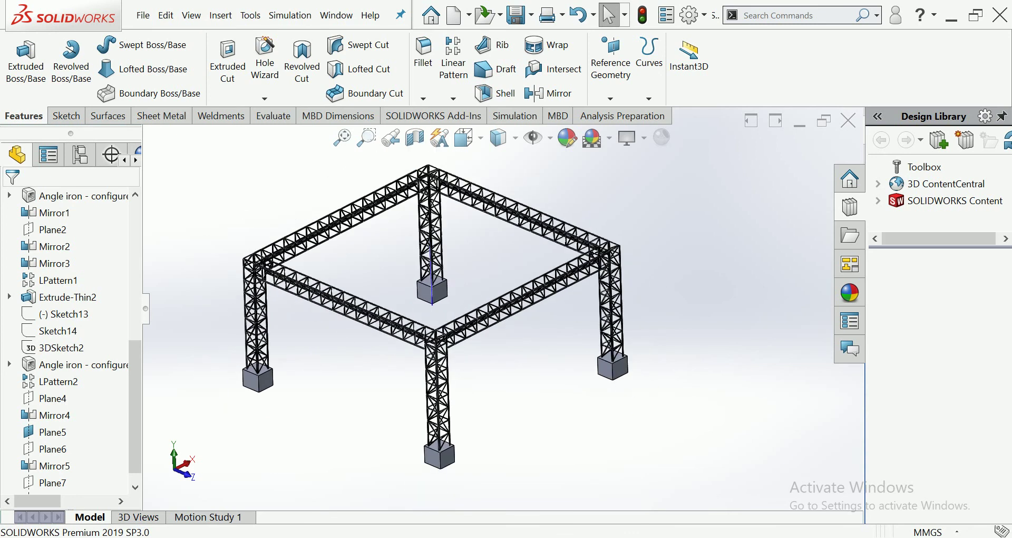
scroll(419, 300, "up", 2)
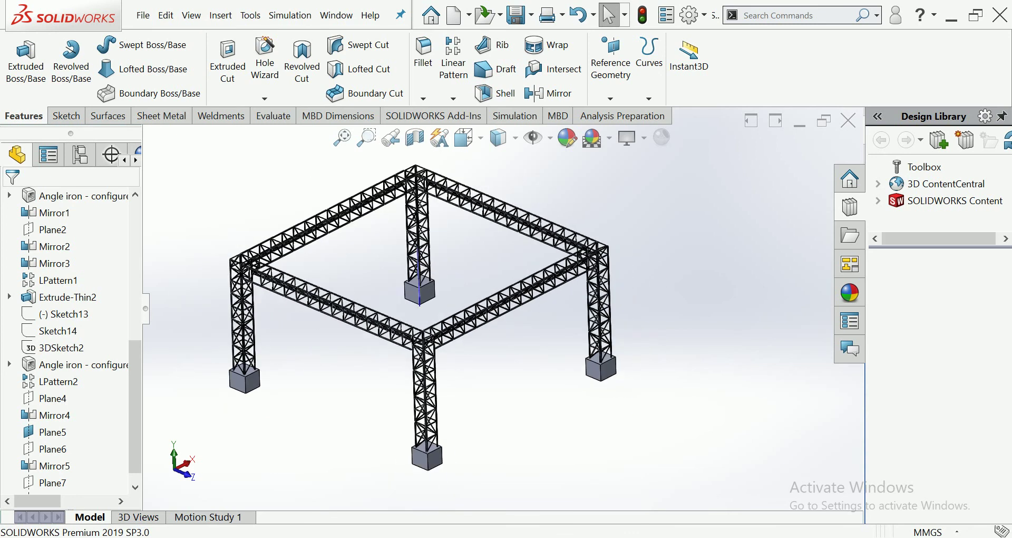